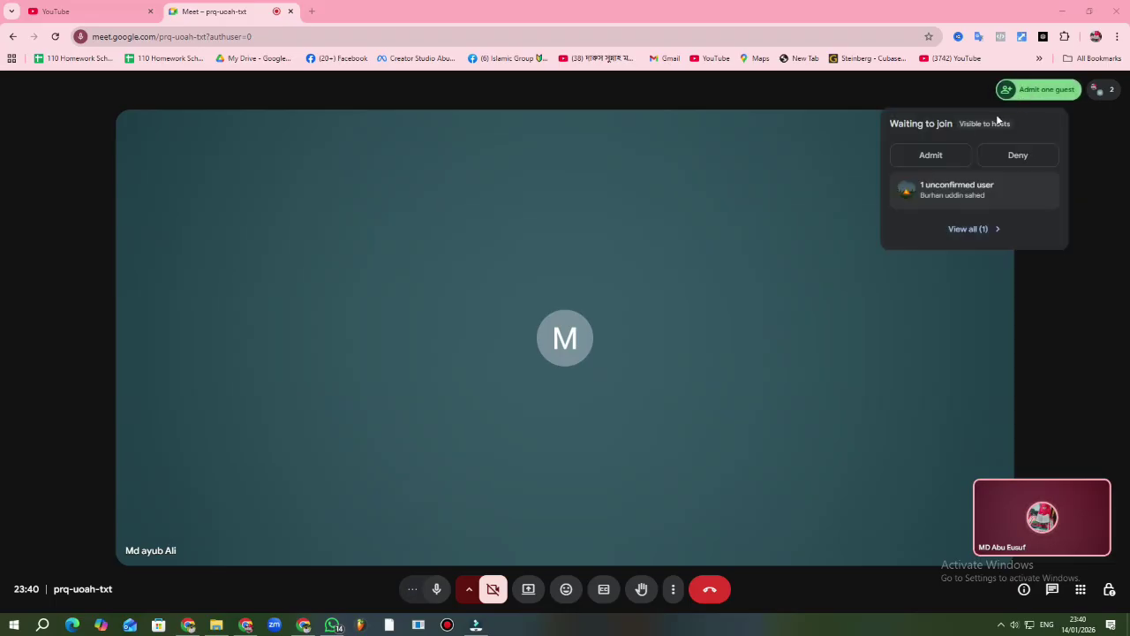
- Admit the waiting guest to the meeting and adjust the speaker volume to 64, finishing at 30
click(949, 155)
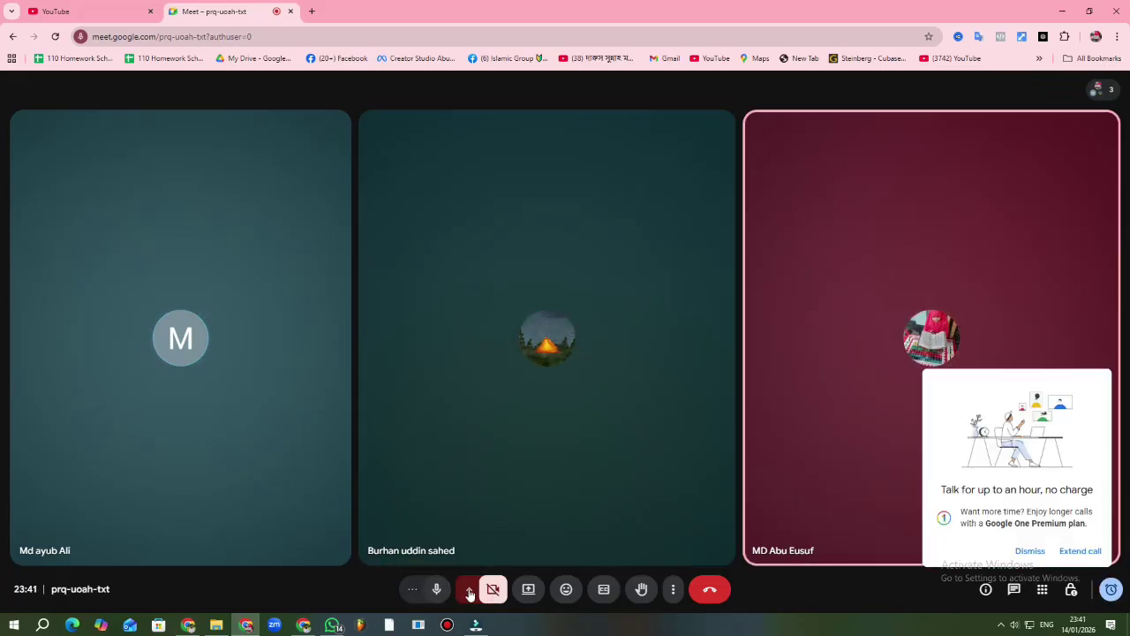
click(1014, 624)
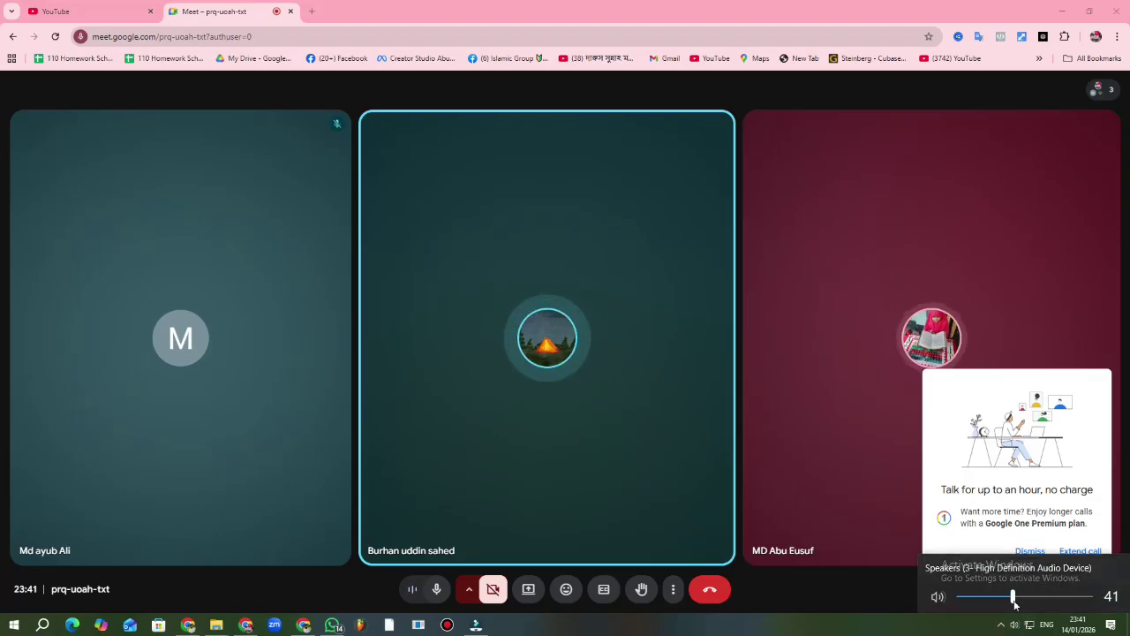
click(1043, 597)
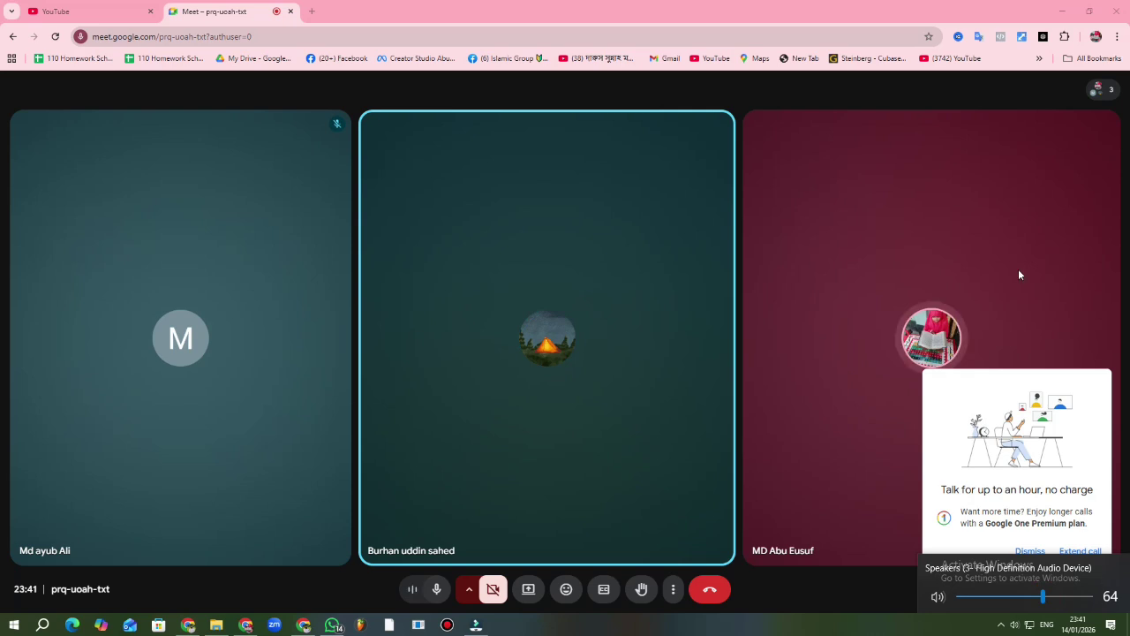
scroll(1042, 597, down, 17)
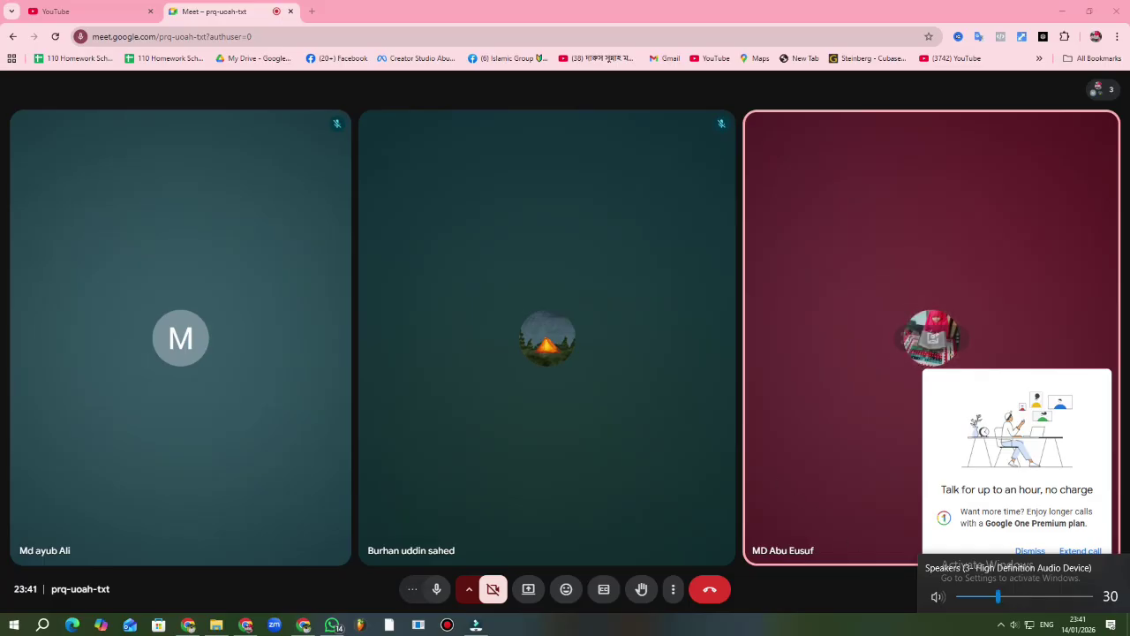
- Open a new browser tab, return to the meeting and present the entire screen, choosing to show it anyway
click(311, 11)
click(236, 11)
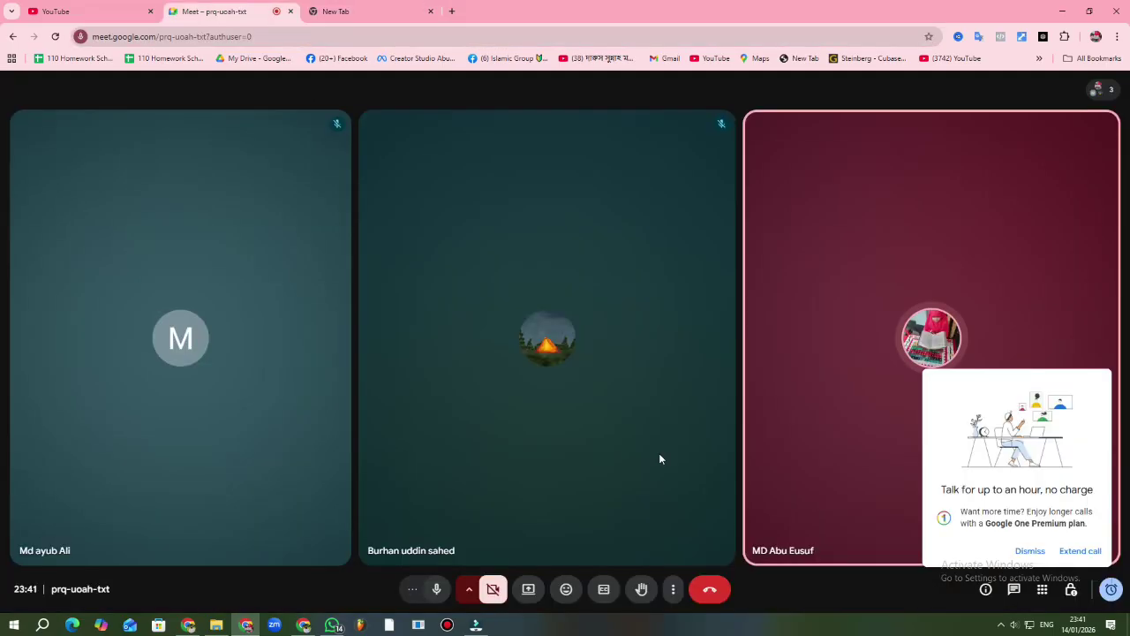
click(530, 587)
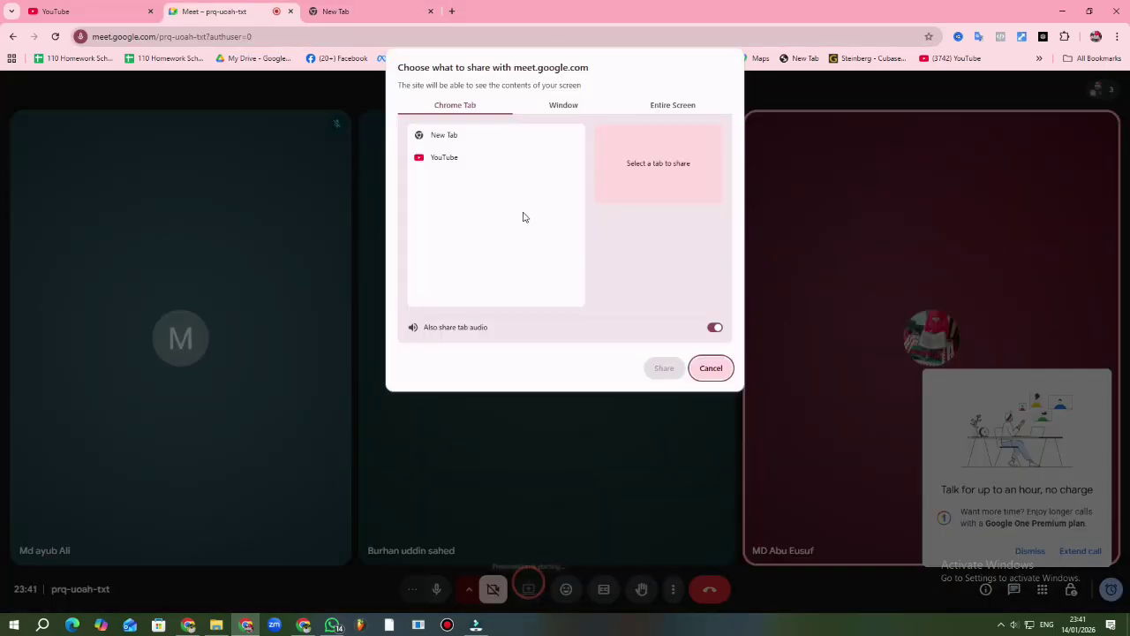
click(667, 106)
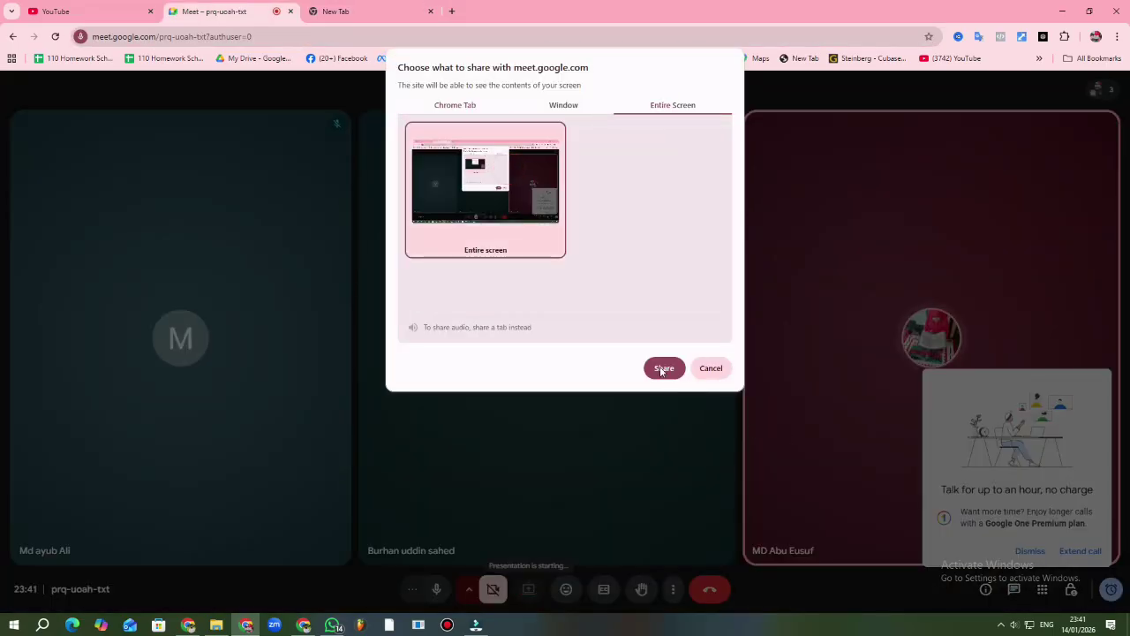
click(664, 367)
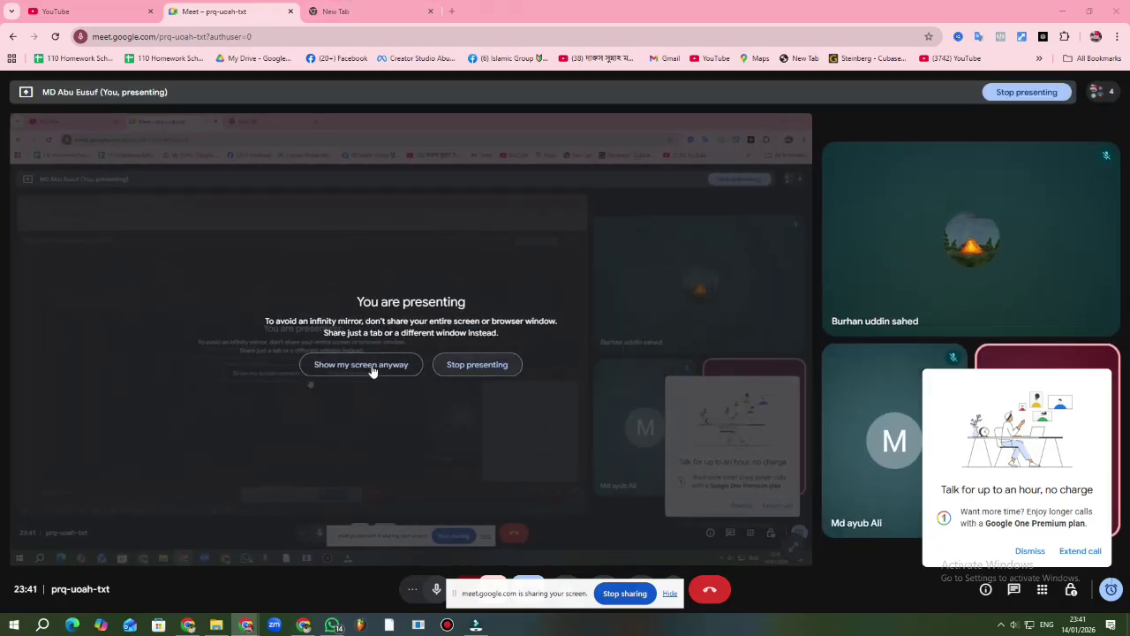
click(361, 365)
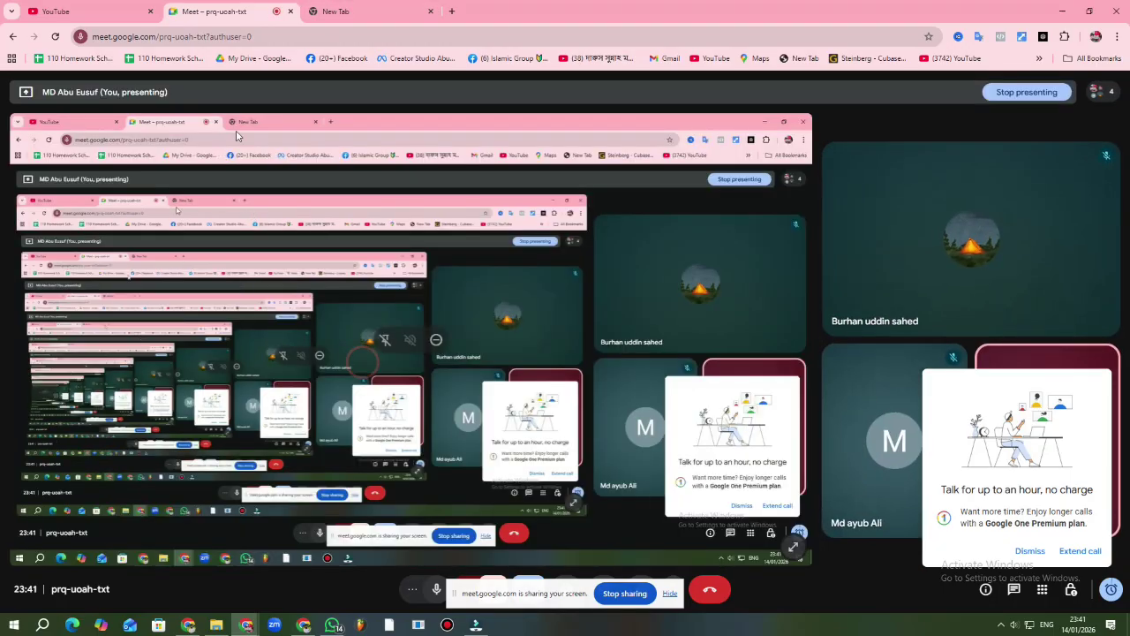
- Raise the speaker volume repeatedly, including to 86 and 77, and lower it back to 0 each time
click(1015, 622)
drag(999, 599, 1086, 625)
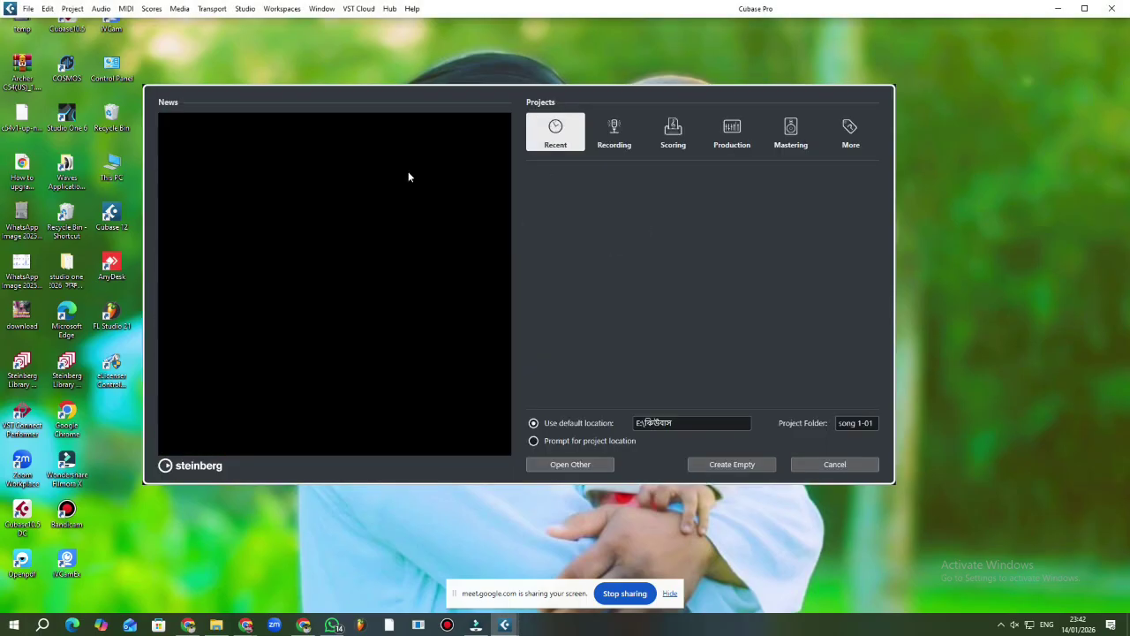
click(1016, 625)
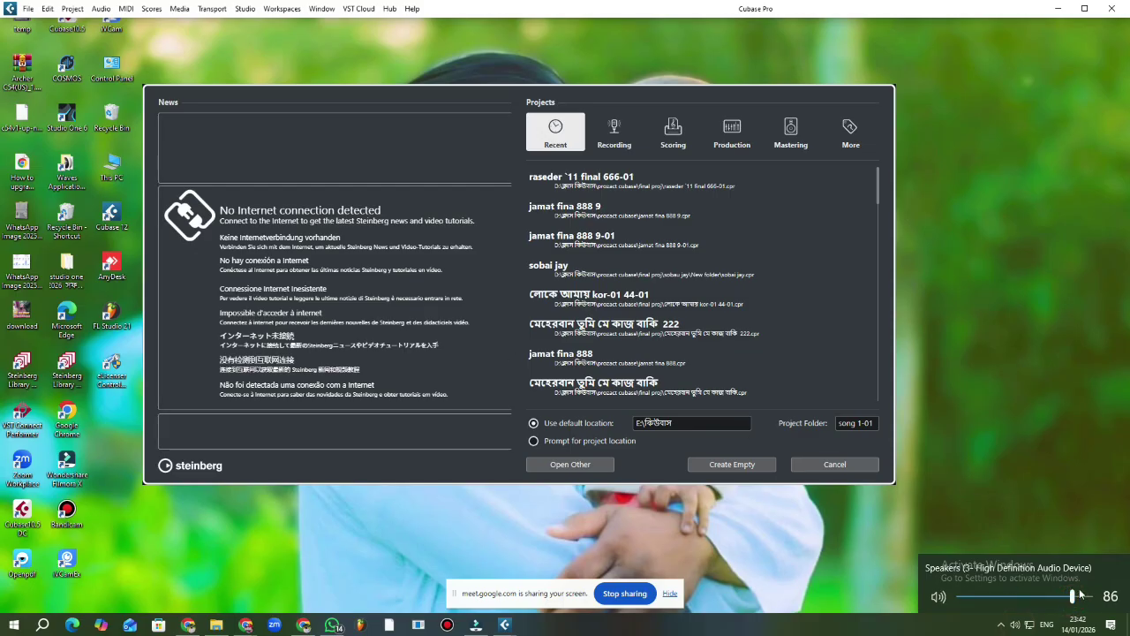
drag(1072, 597, 957, 599)
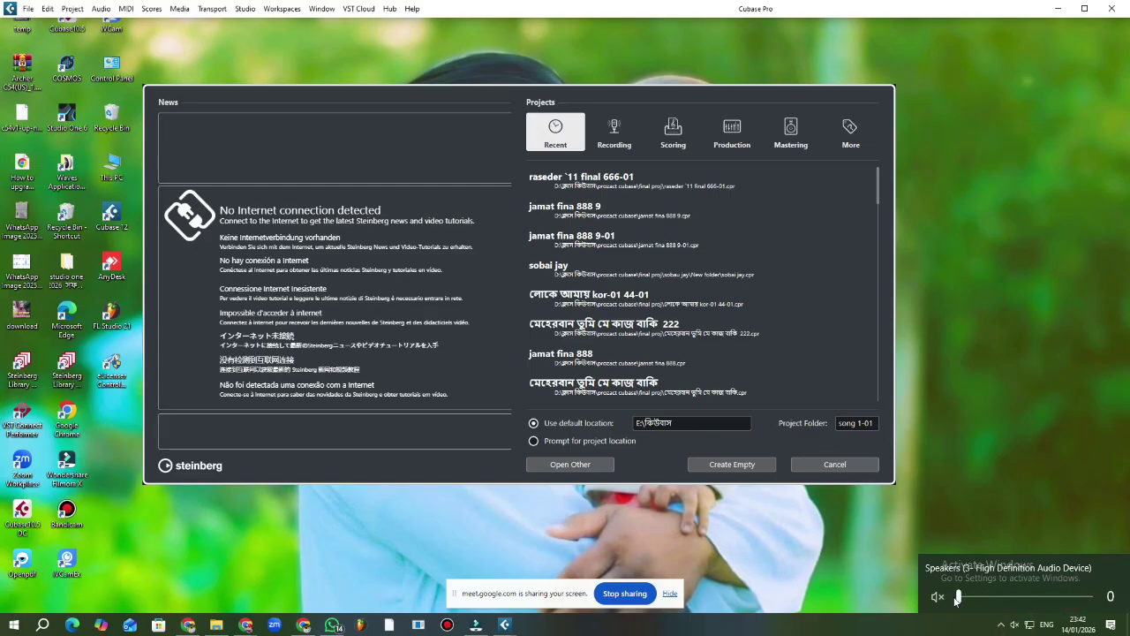
drag(957, 599, 1063, 596)
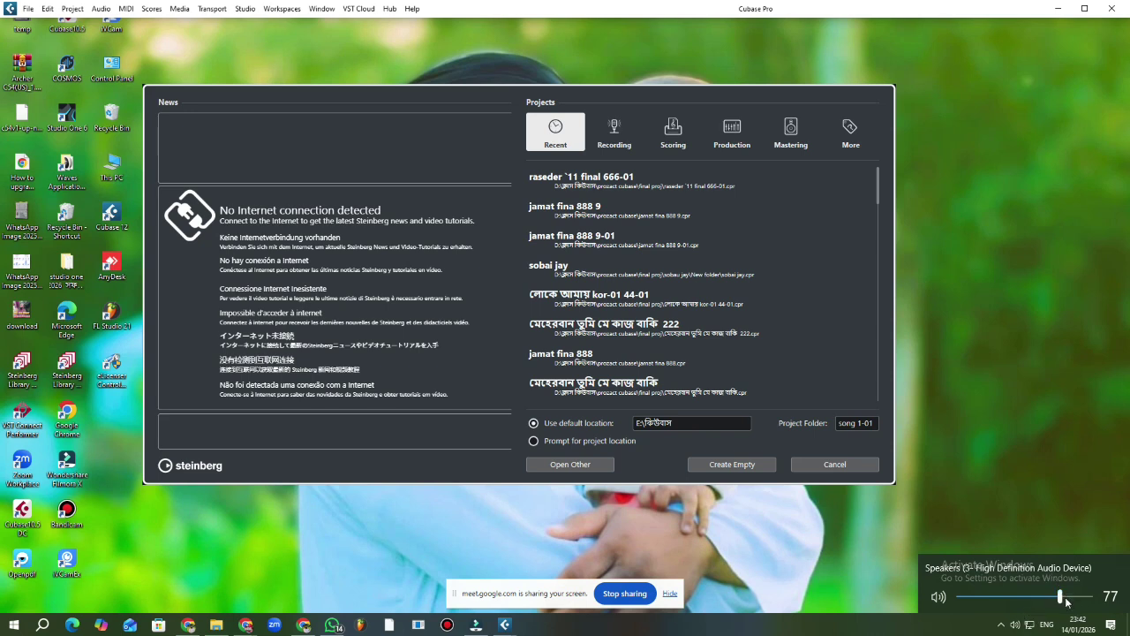
key(Home)
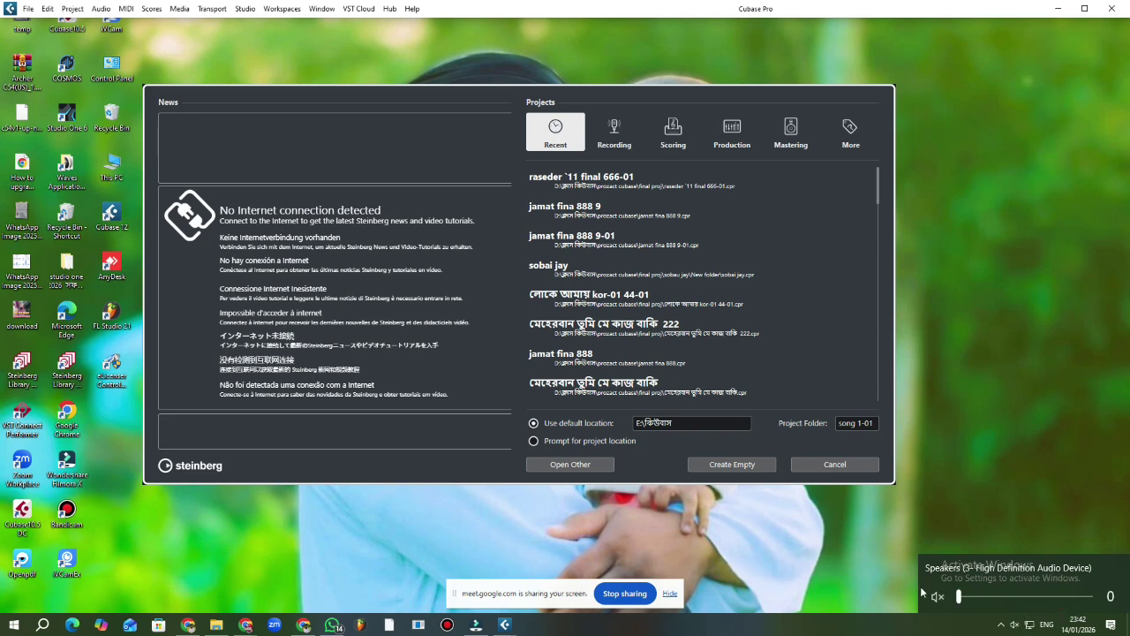
key(Escape)
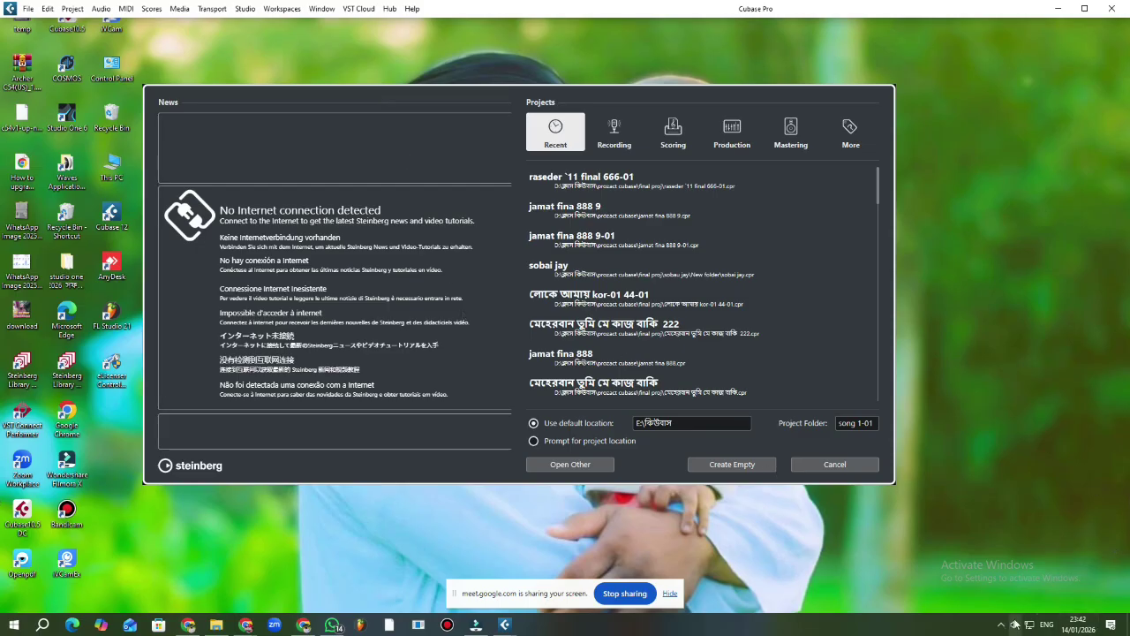
click(1014, 624)
click(1060, 604)
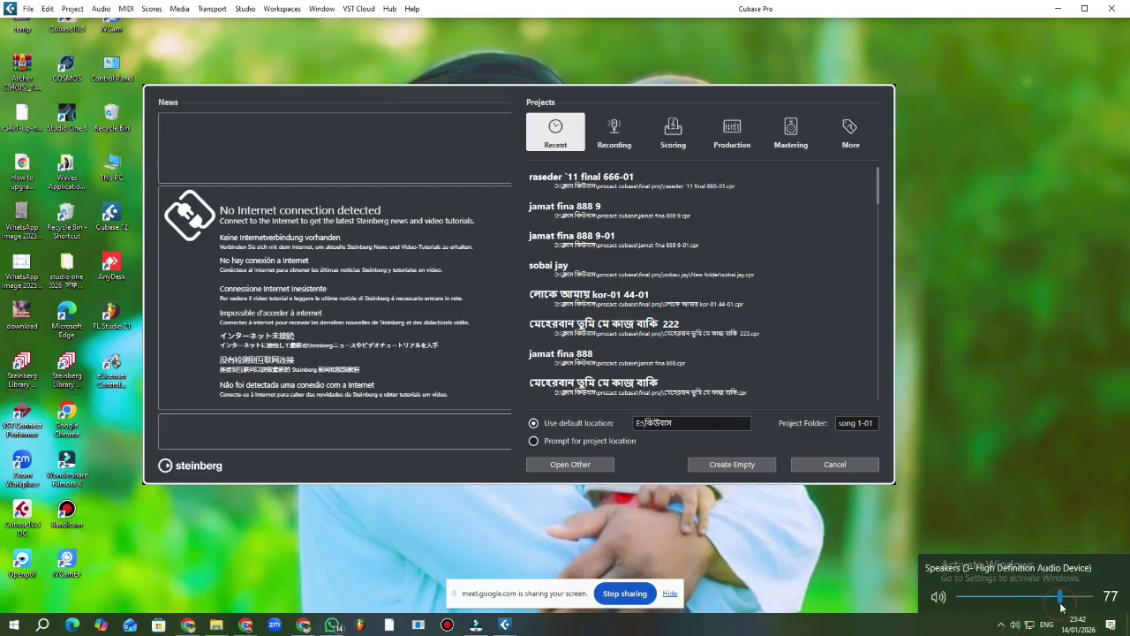
drag(1061, 604, 959, 606)
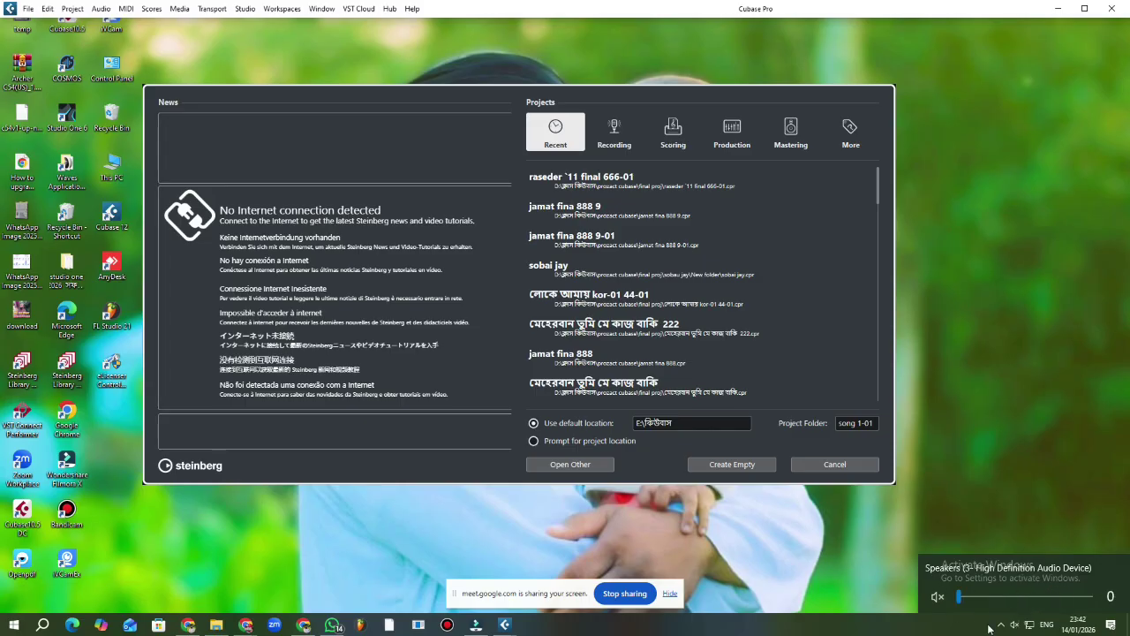
click(1015, 625)
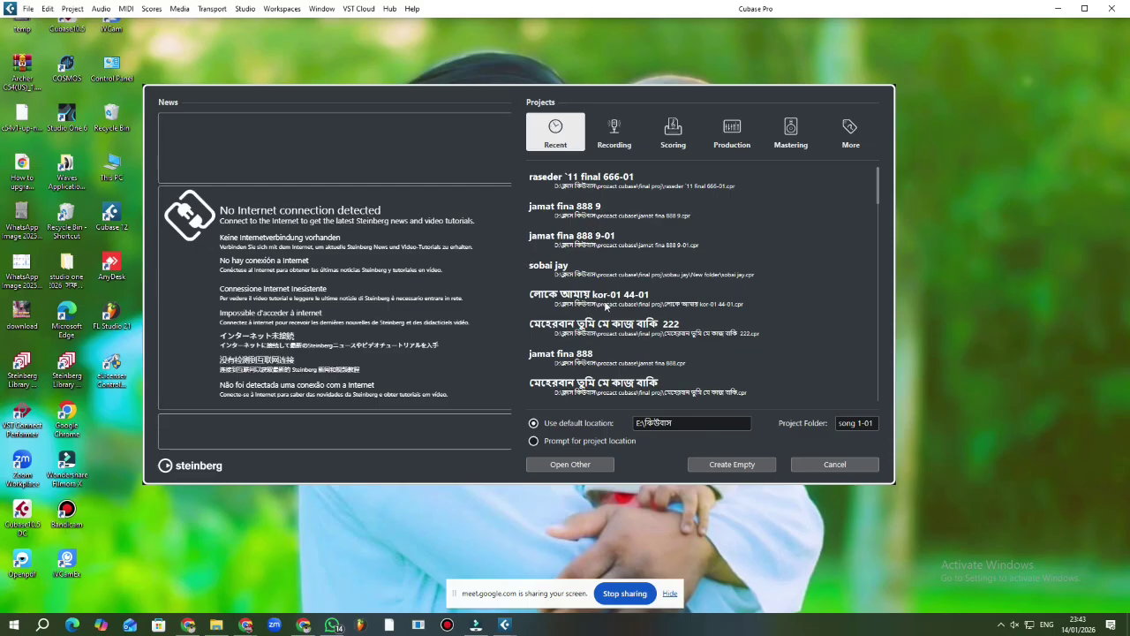
- Set the default project location to the কিউবাস folder on Local Disk (E:)
scroll(607, 311, down, 5)
scroll(607, 310, up, 4)
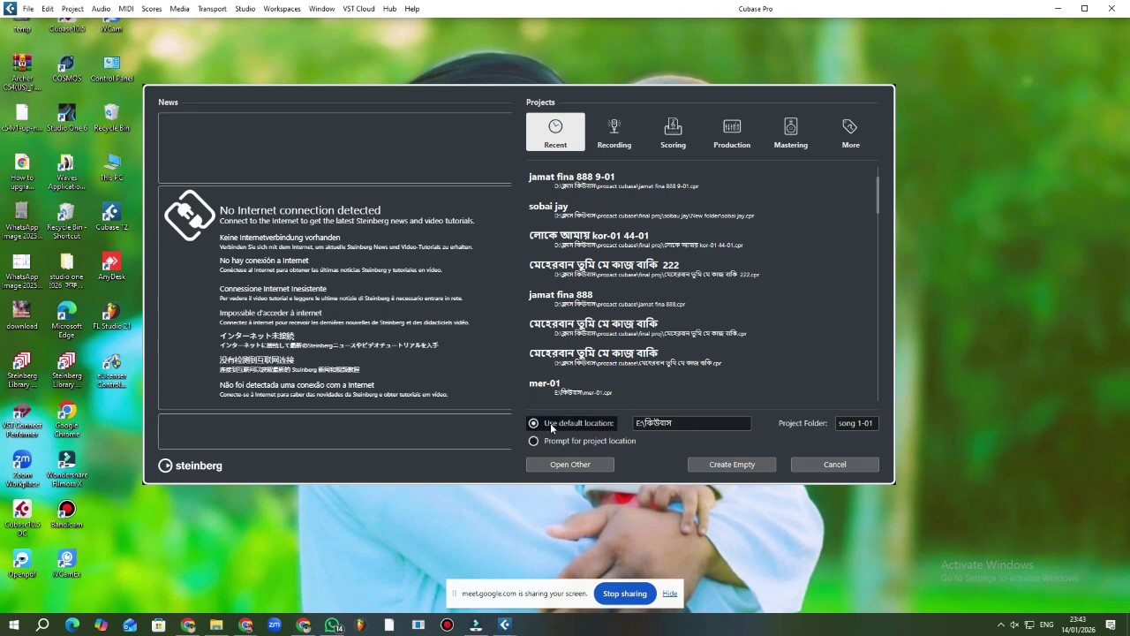
click(664, 423)
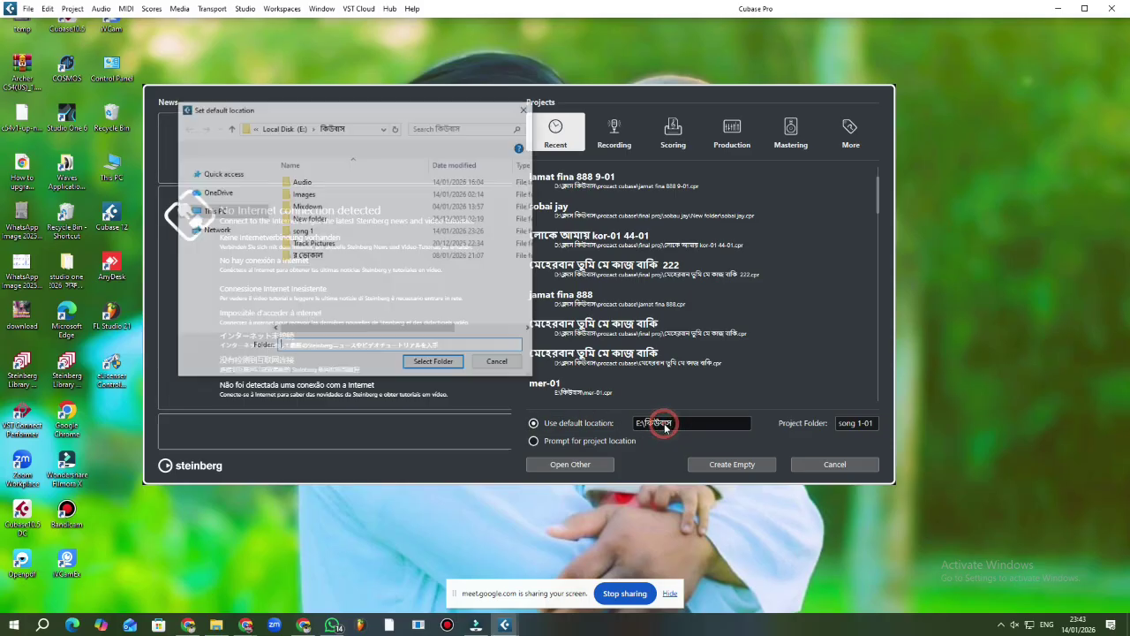
scroll(225, 304, down, 1)
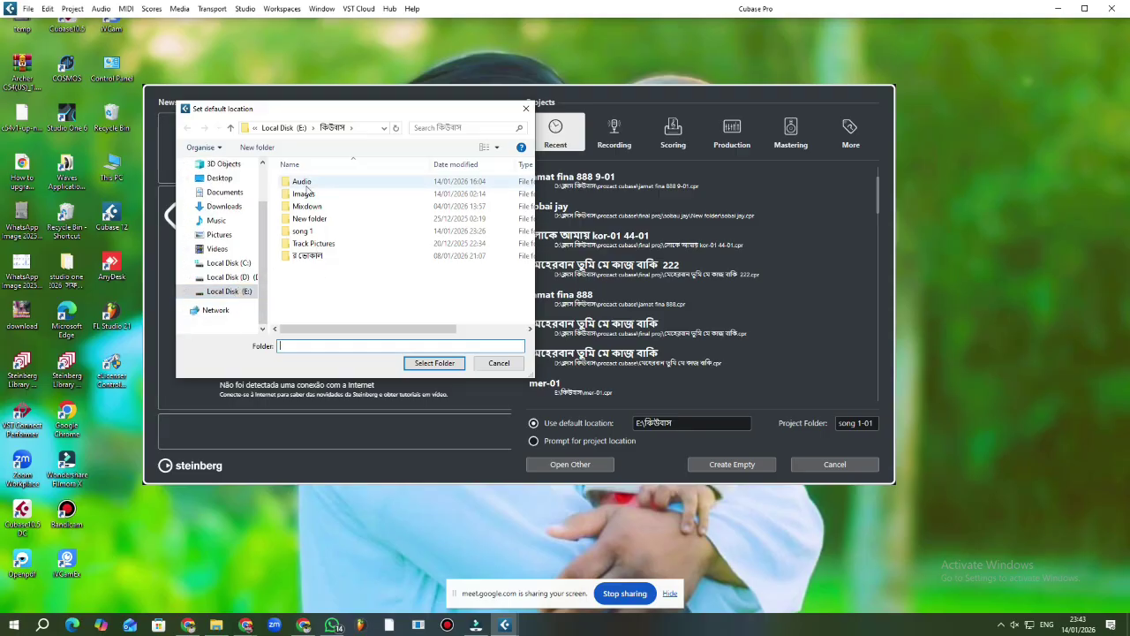
click(216, 292)
scroll(344, 238, down, 5)
scroll(349, 256, down, 2)
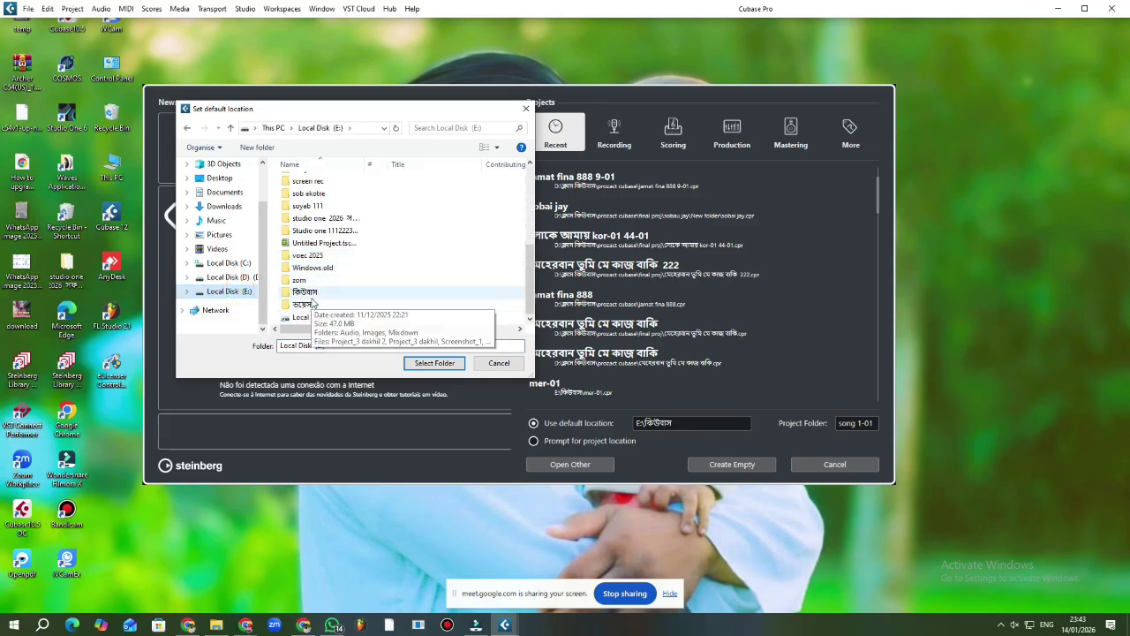
click(312, 294)
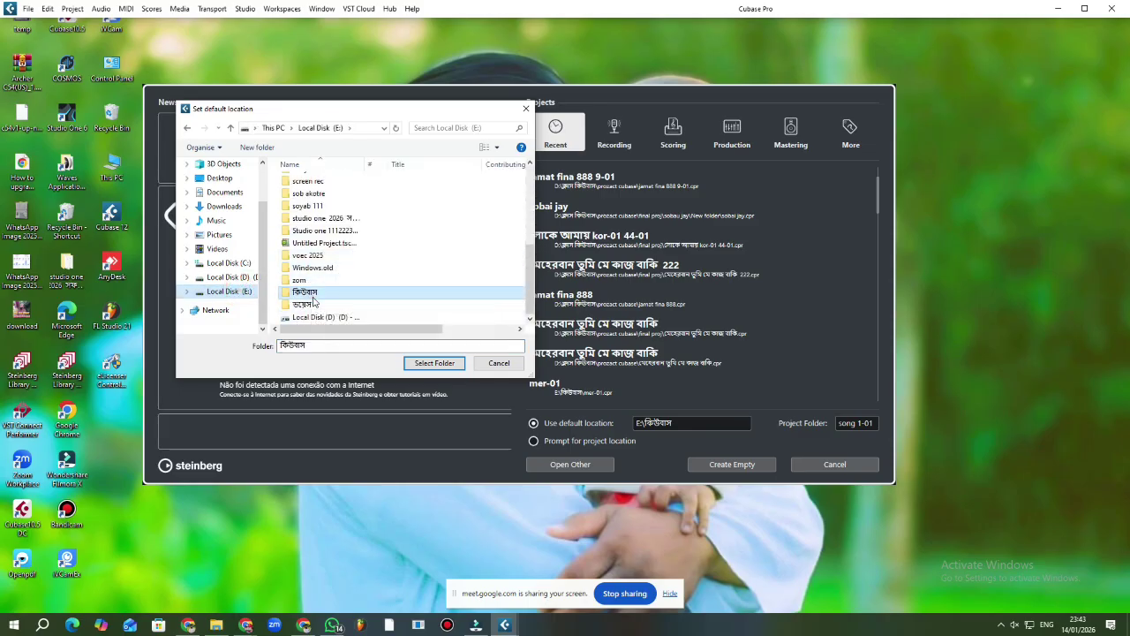
click(438, 364)
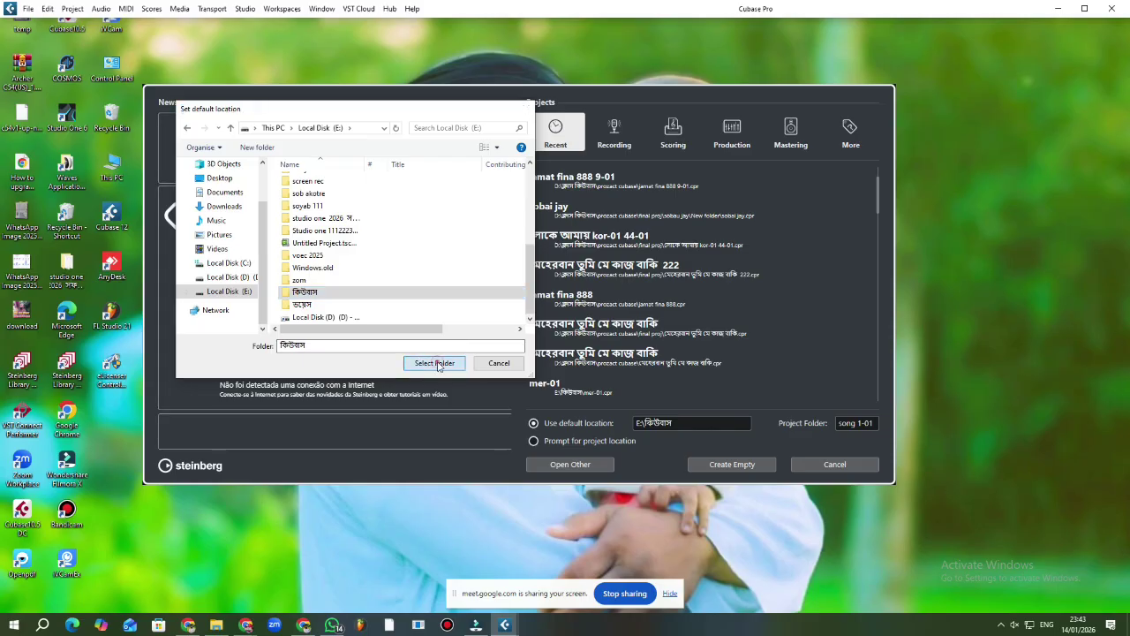
- Reopen the default project location chooser and vary the speaker volume, including 50, 92 and 87, finishing at 0
click(648, 423)
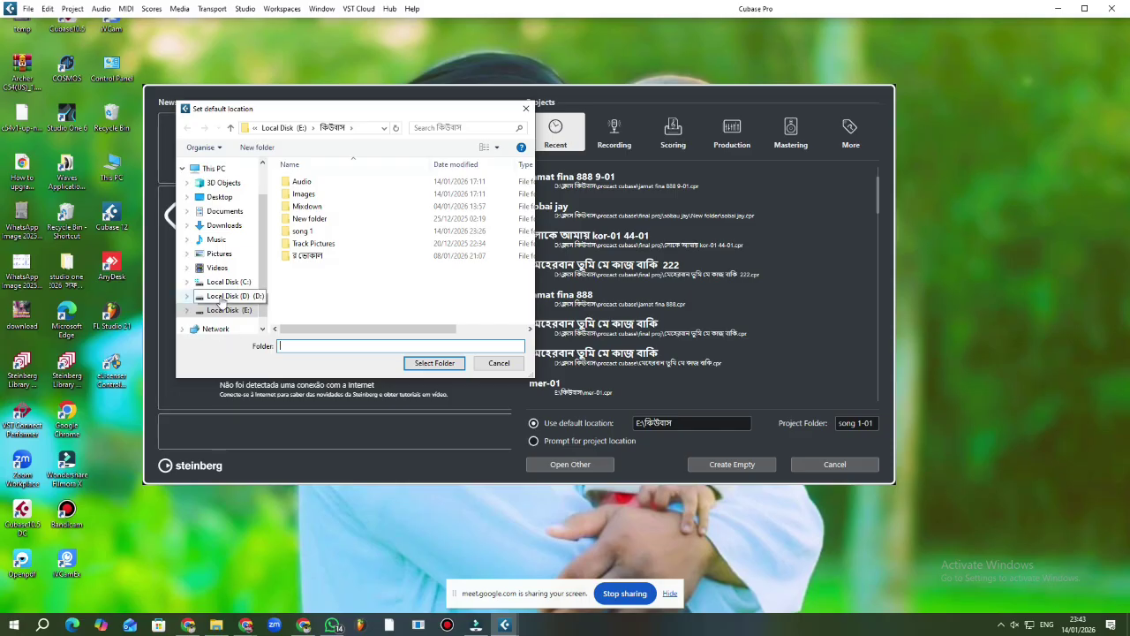
click(1015, 624)
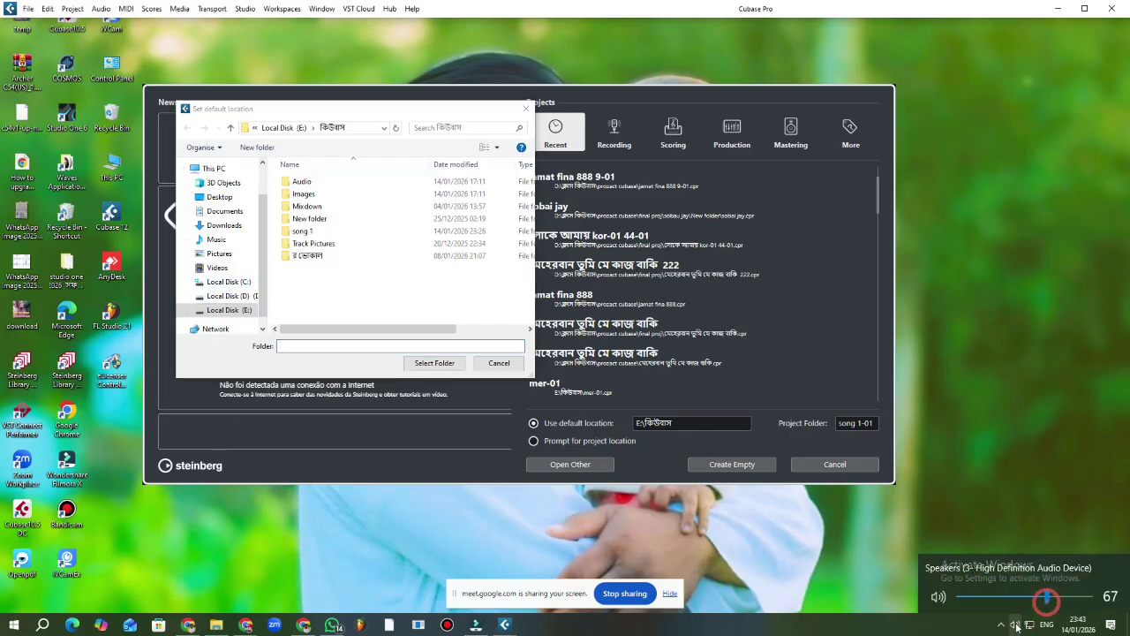
click(1026, 600)
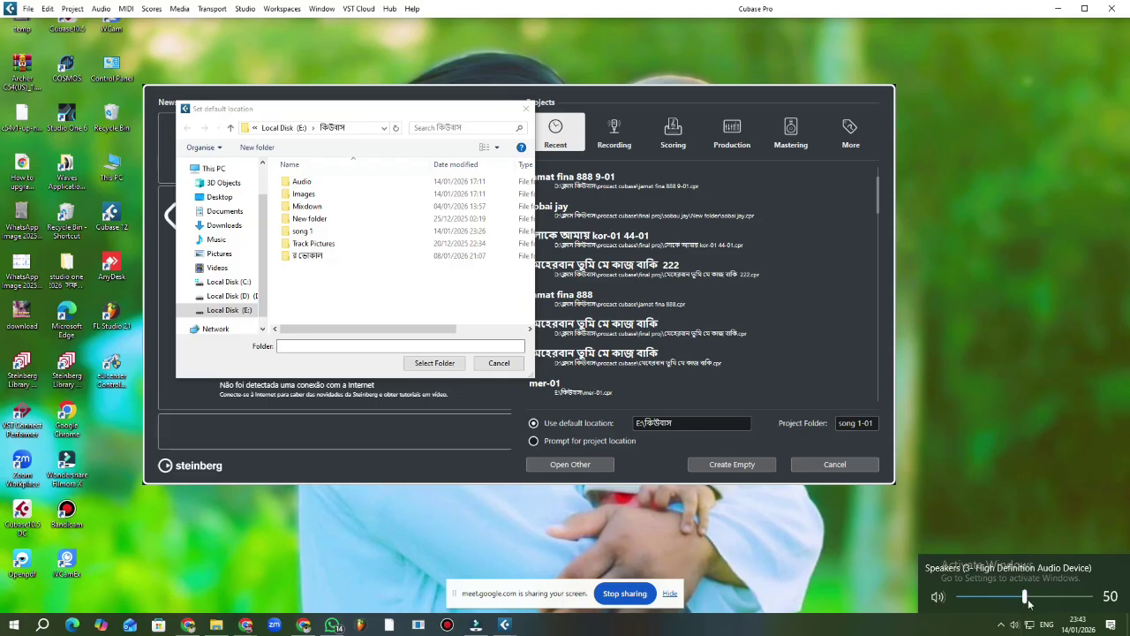
drag(1025, 598, 1049, 597)
drag(1049, 596, 933, 605)
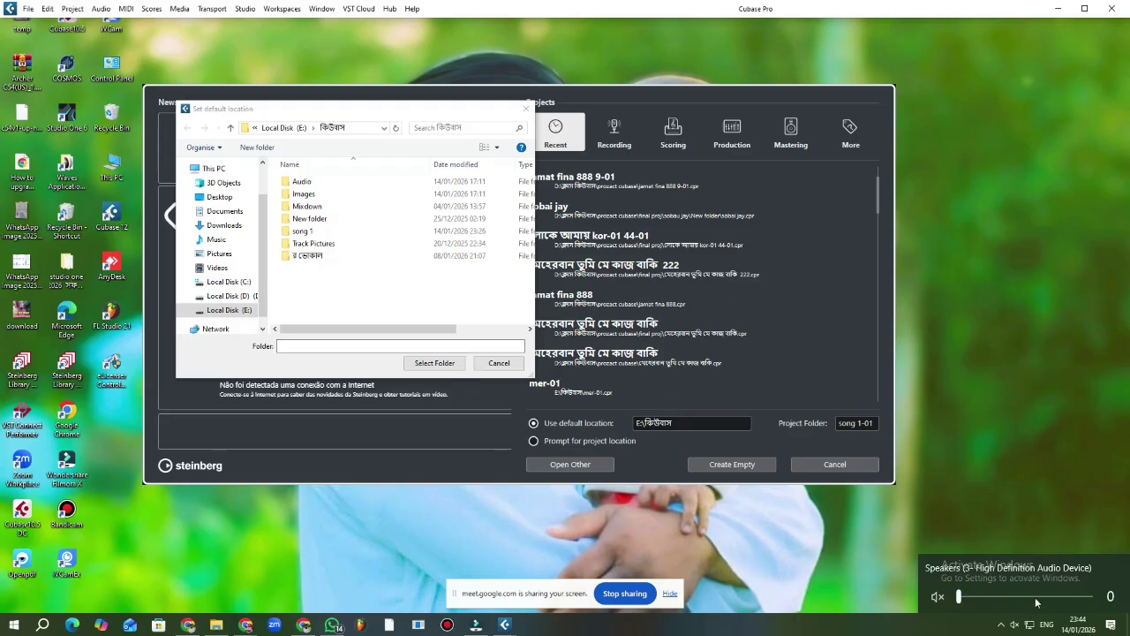
drag(1037, 602, 933, 607)
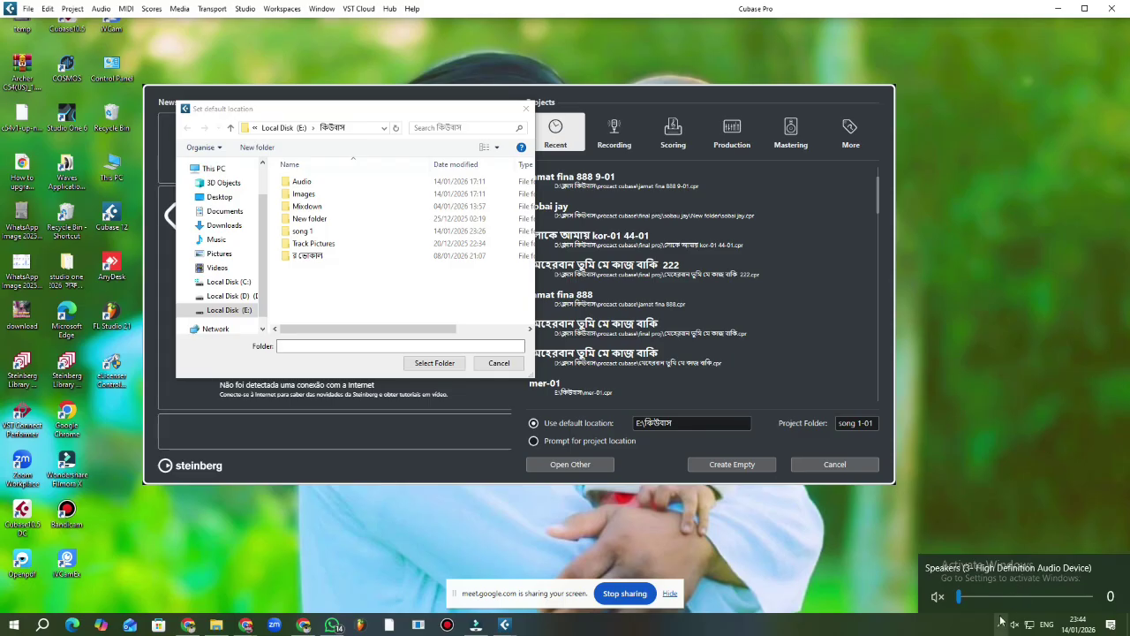
drag(1038, 601, 1081, 597)
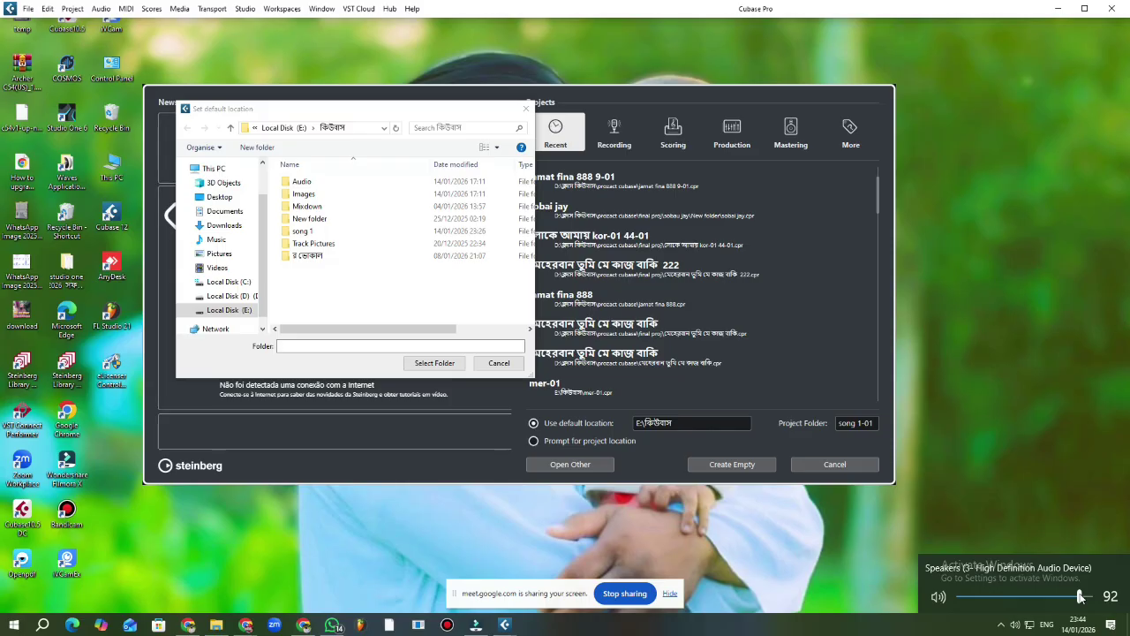
drag(1080, 598, 905, 613)
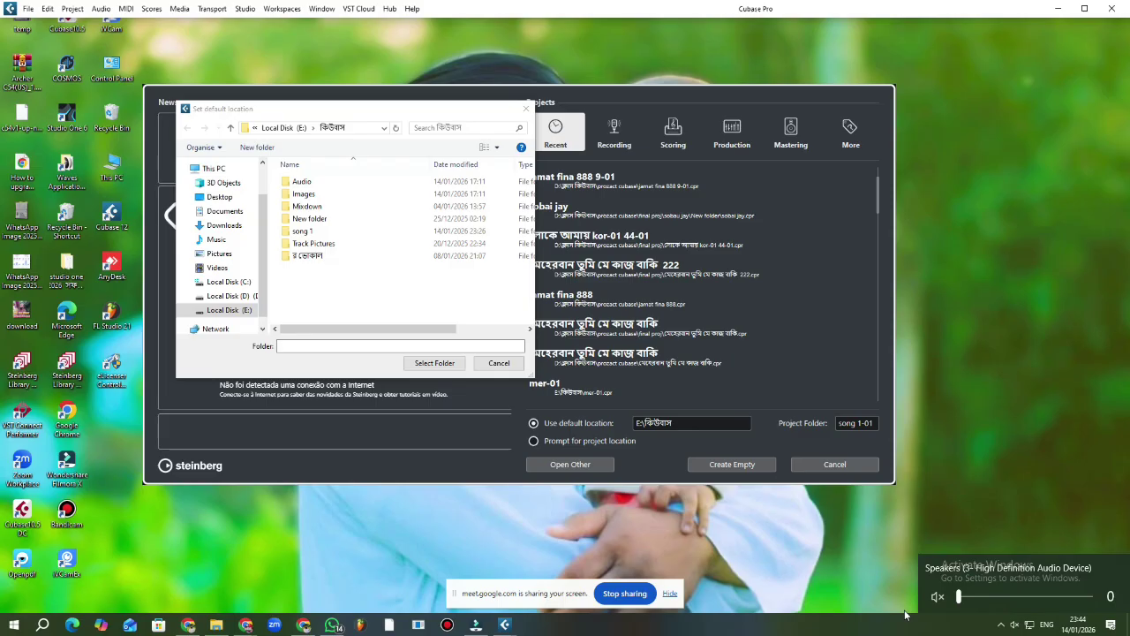
drag(957, 596, 1075, 596)
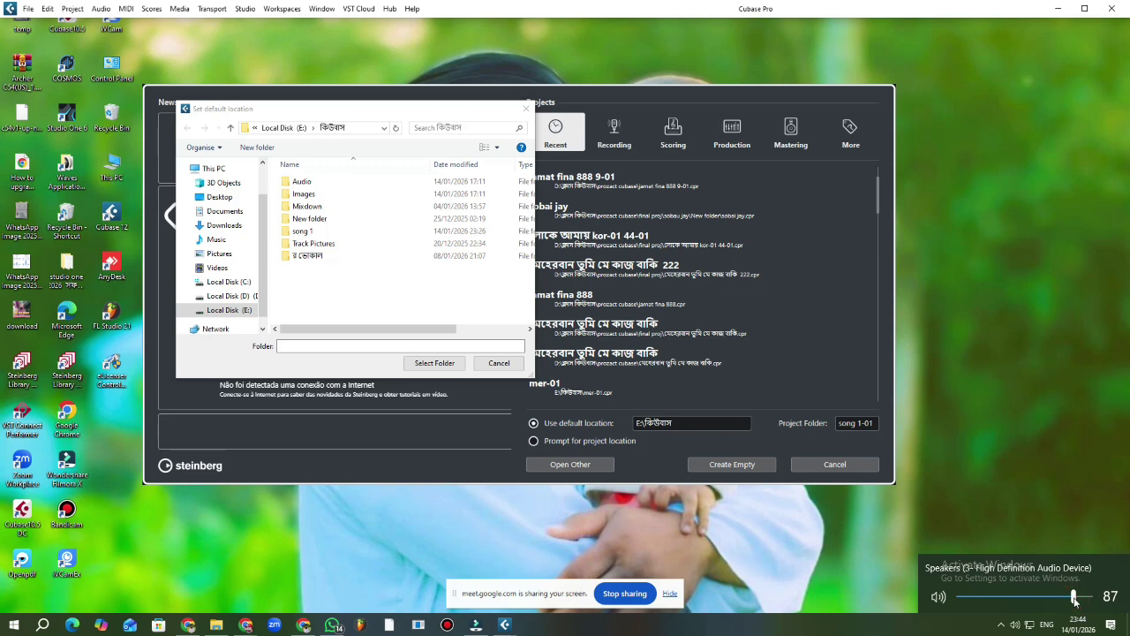
drag(1074, 598, 956, 598)
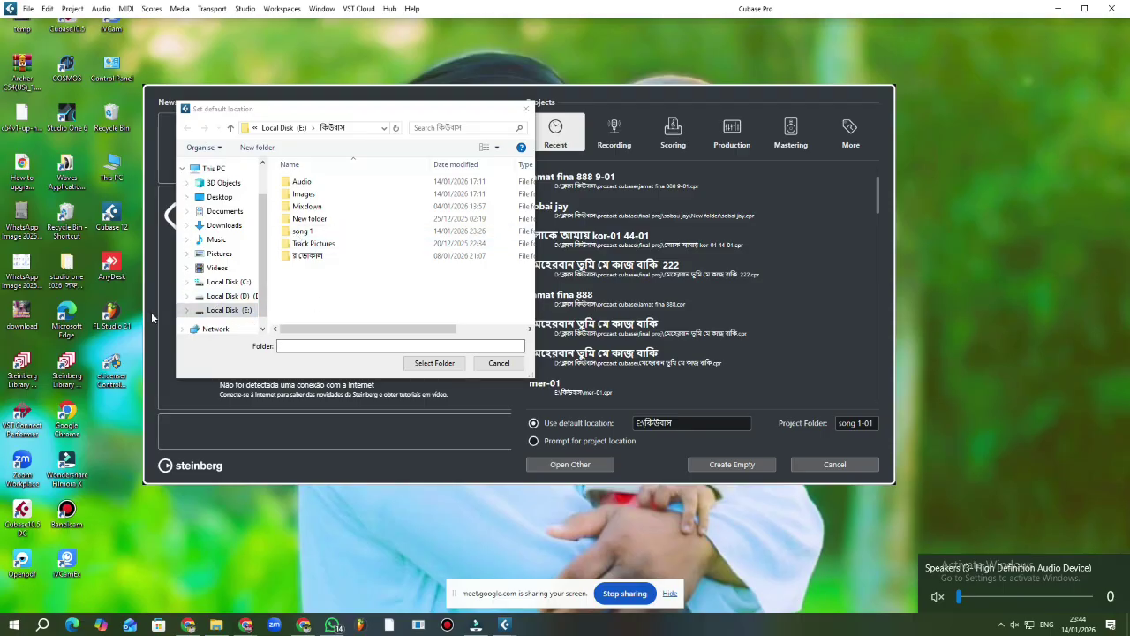
- Look through the folders on Local Disk (E:) and cancel the default location selection
click(242, 311)
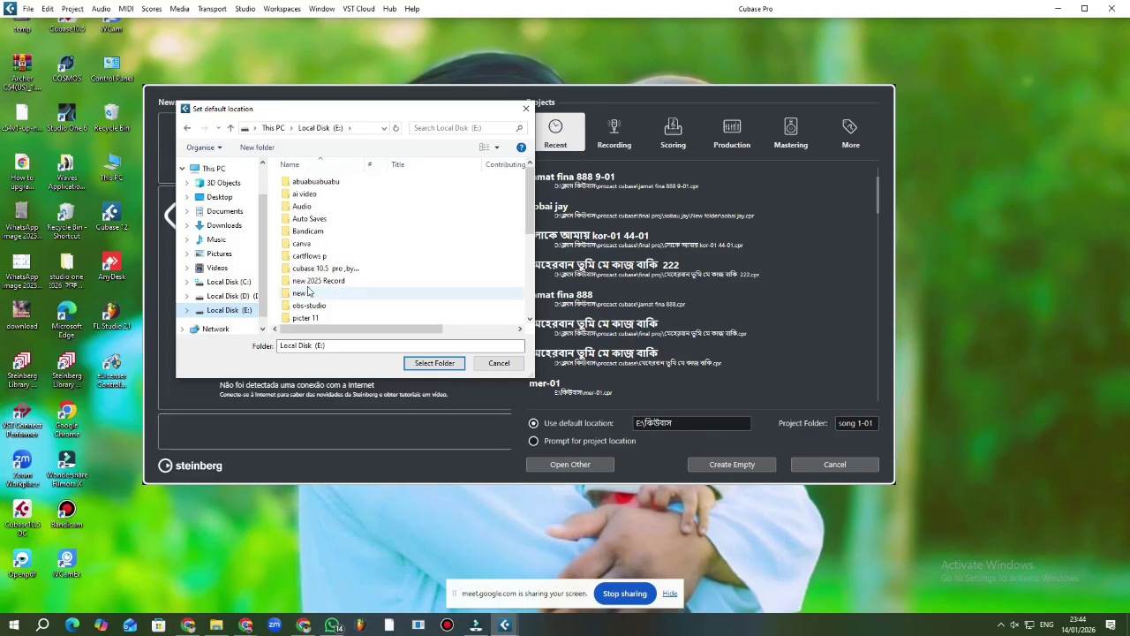
key(Escape)
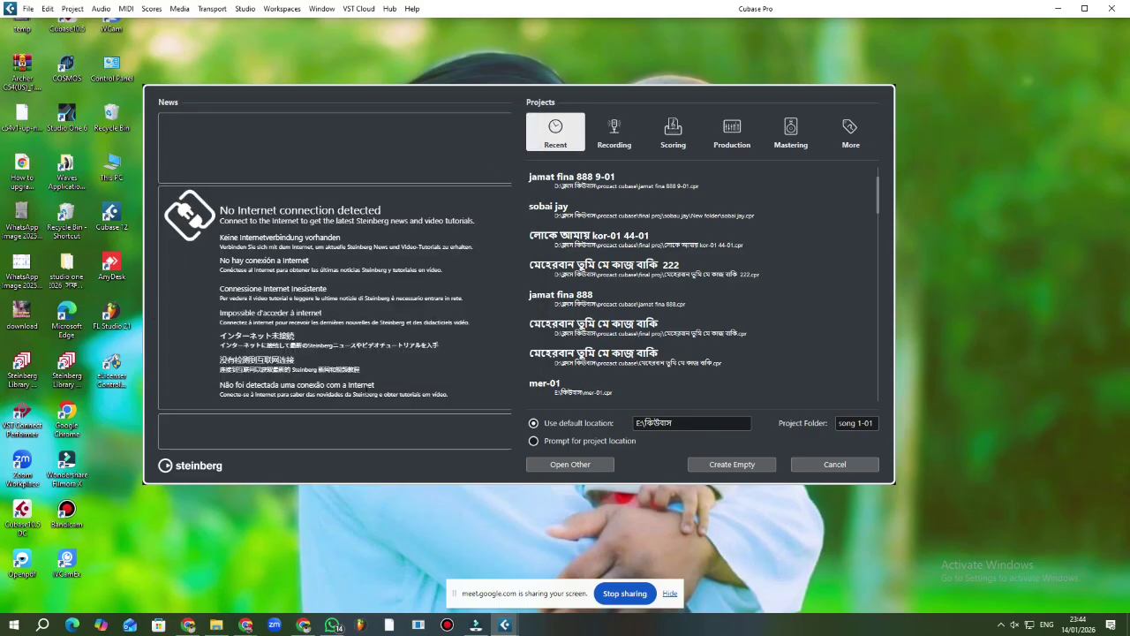
- Set the default project location to the root of Local Disk (E:)
click(668, 421)
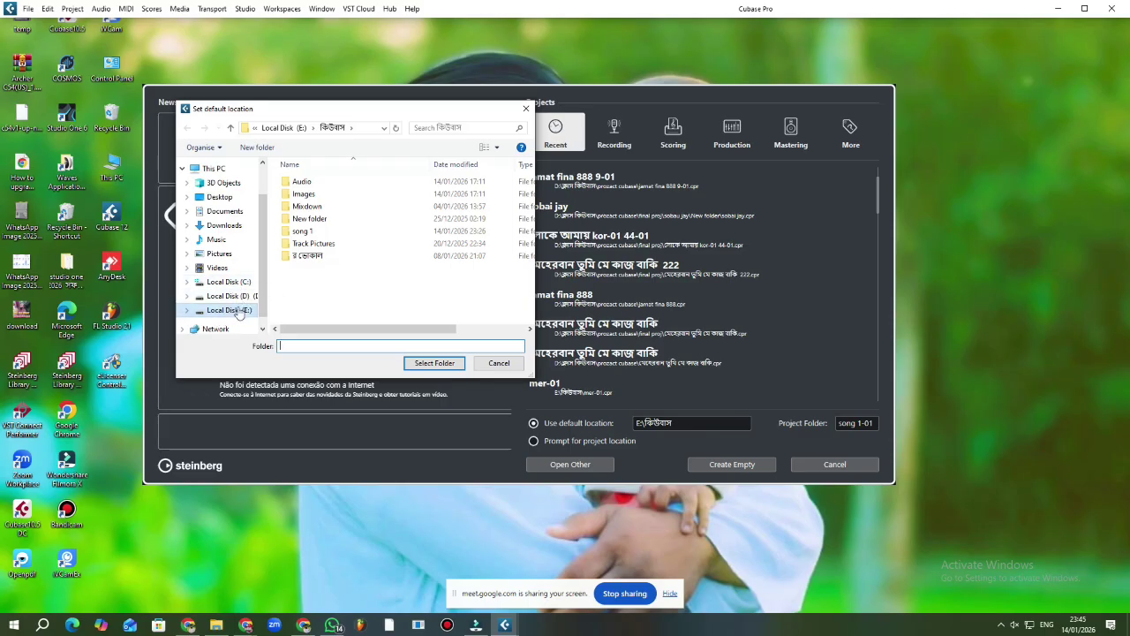
click(241, 310)
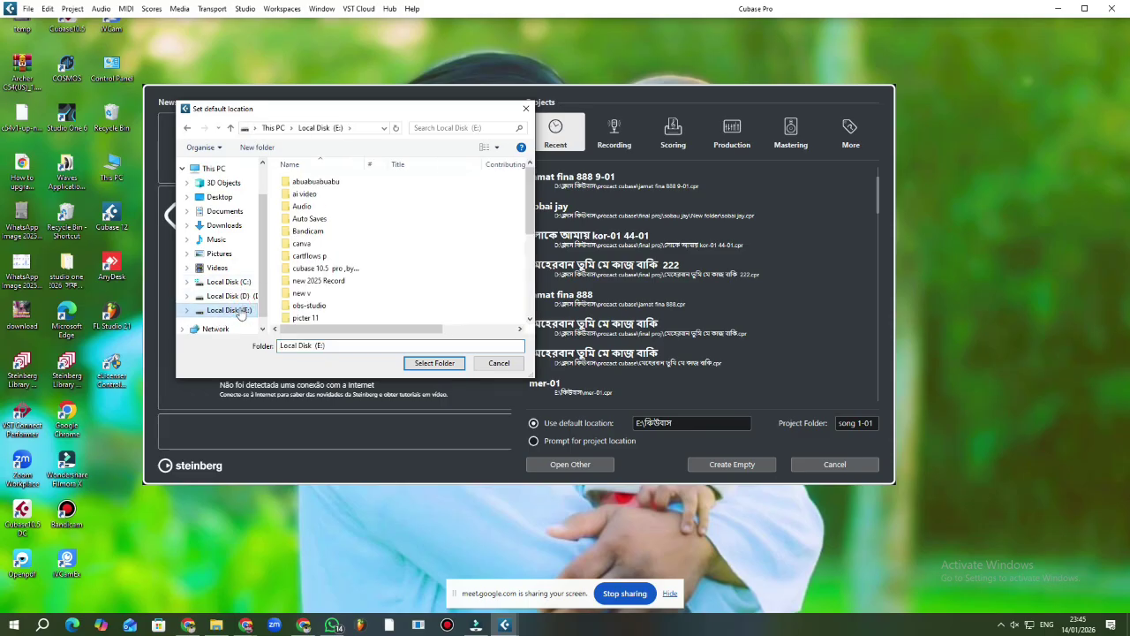
scroll(324, 316, down, 5)
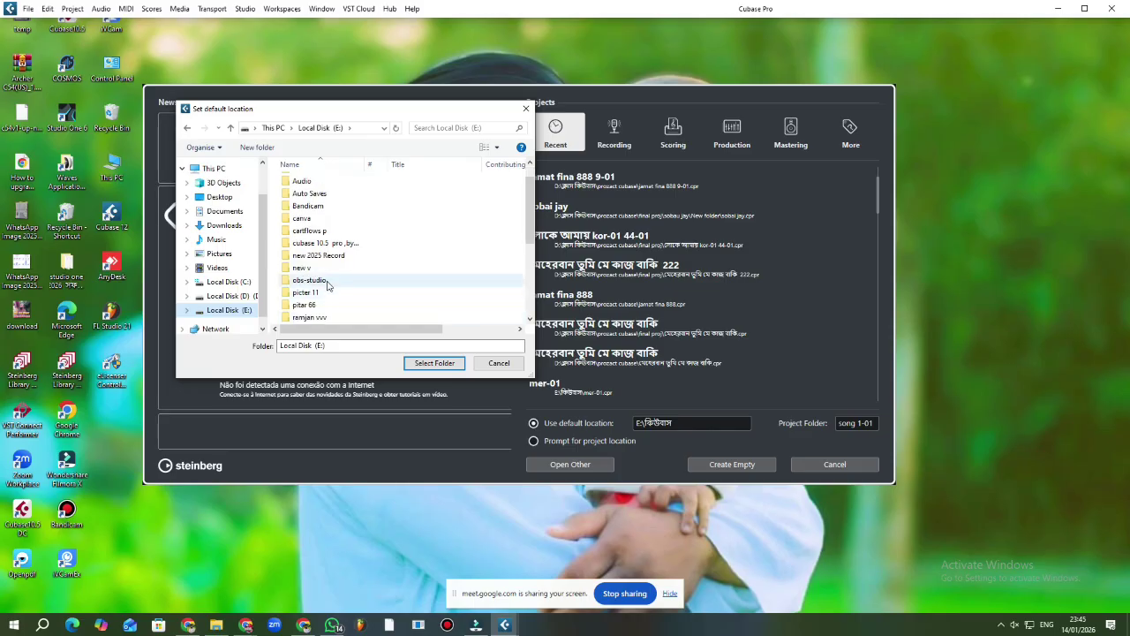
click(326, 292)
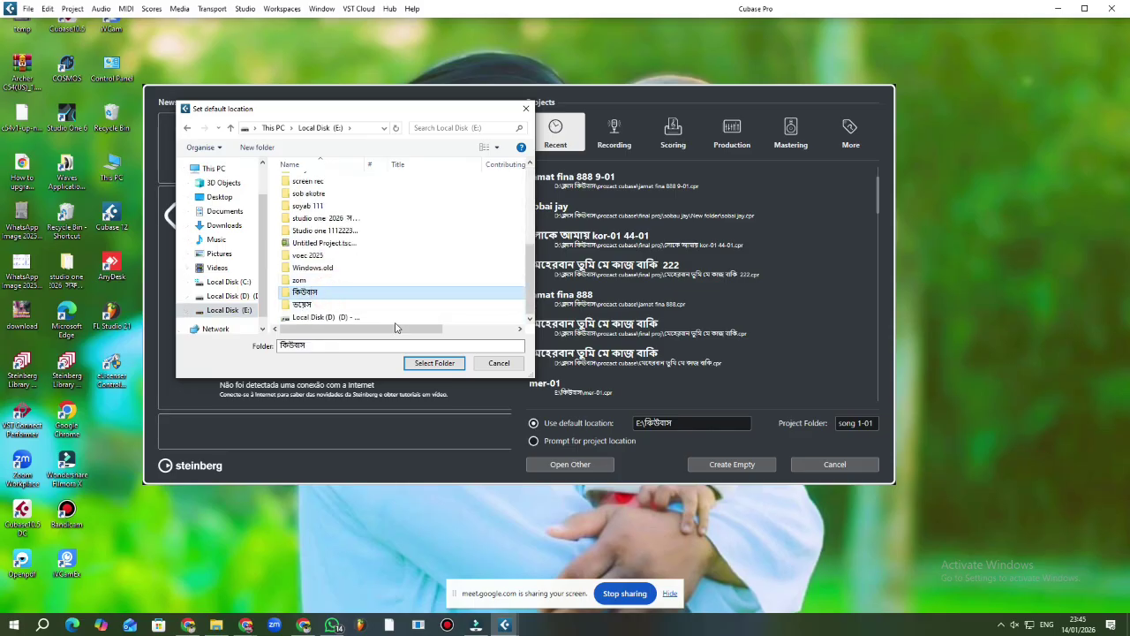
click(437, 363)
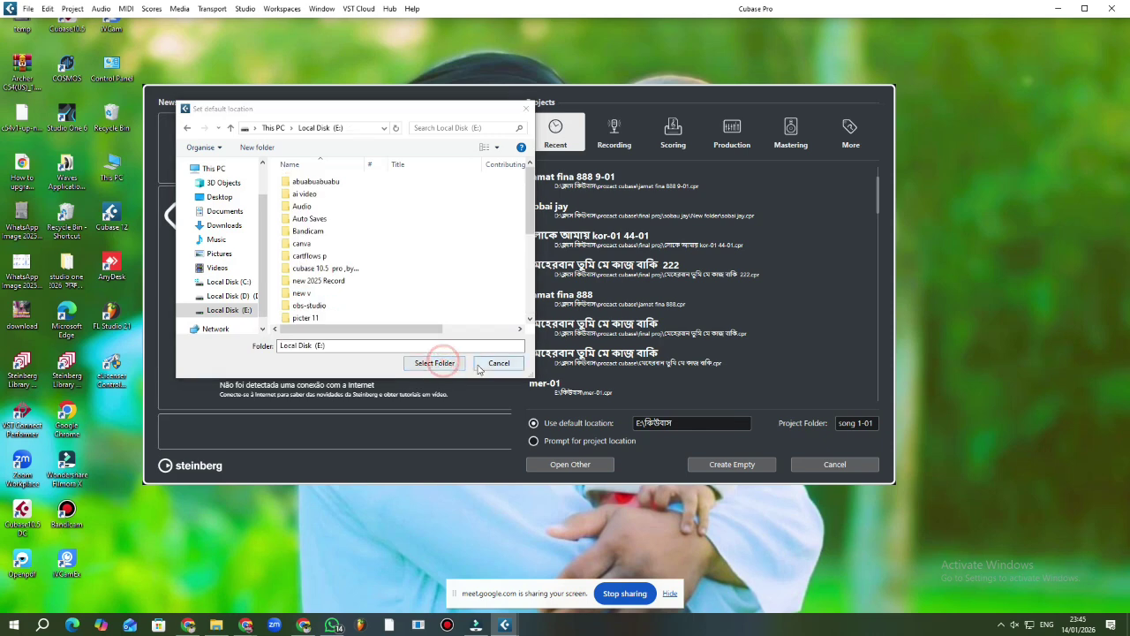
click(438, 363)
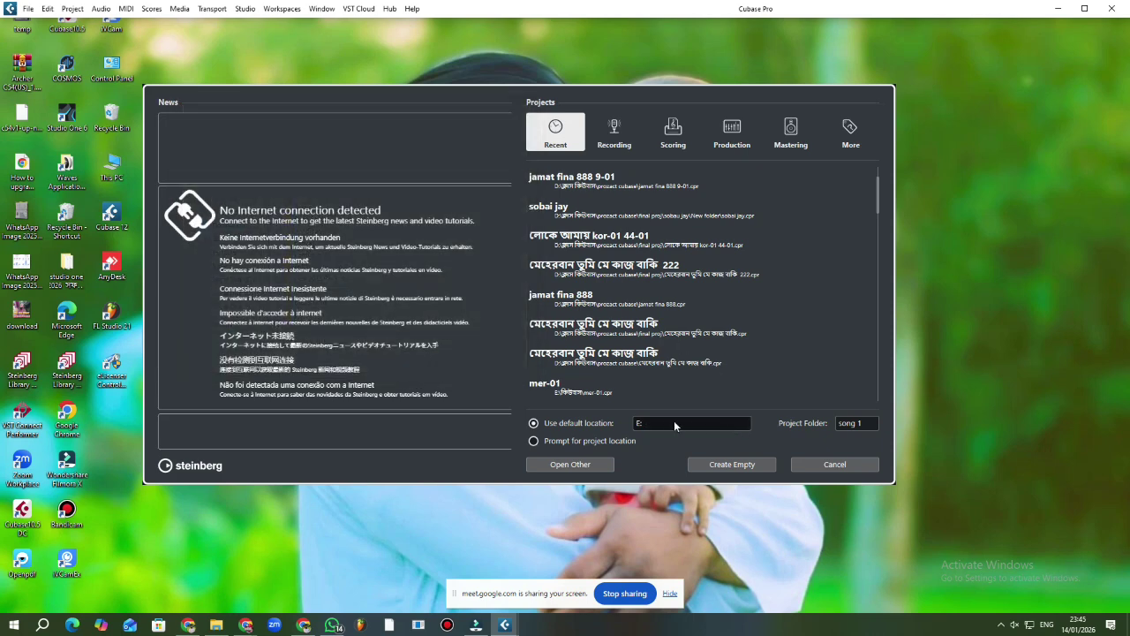
- Enable prompting for the project location and create an empty project
click(865, 424)
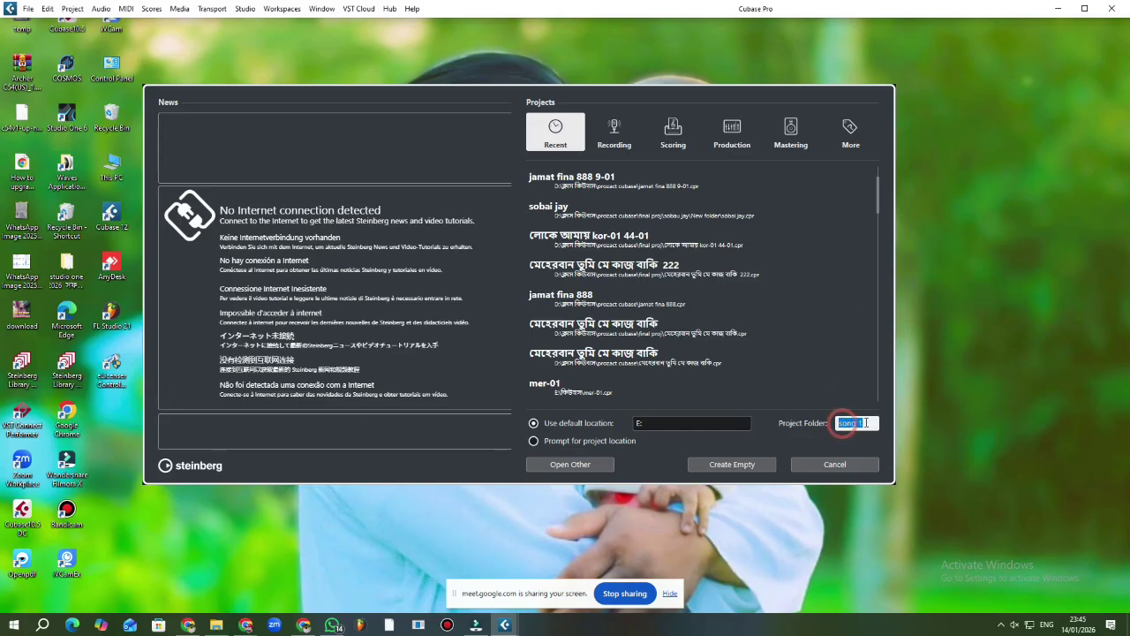
click(596, 424)
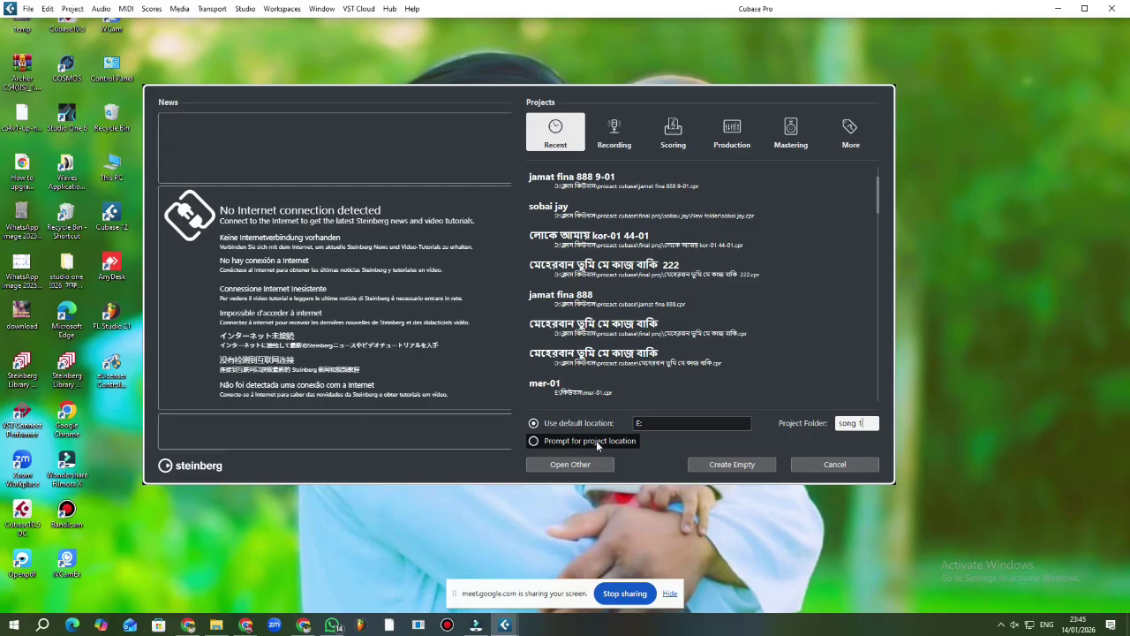
click(534, 441)
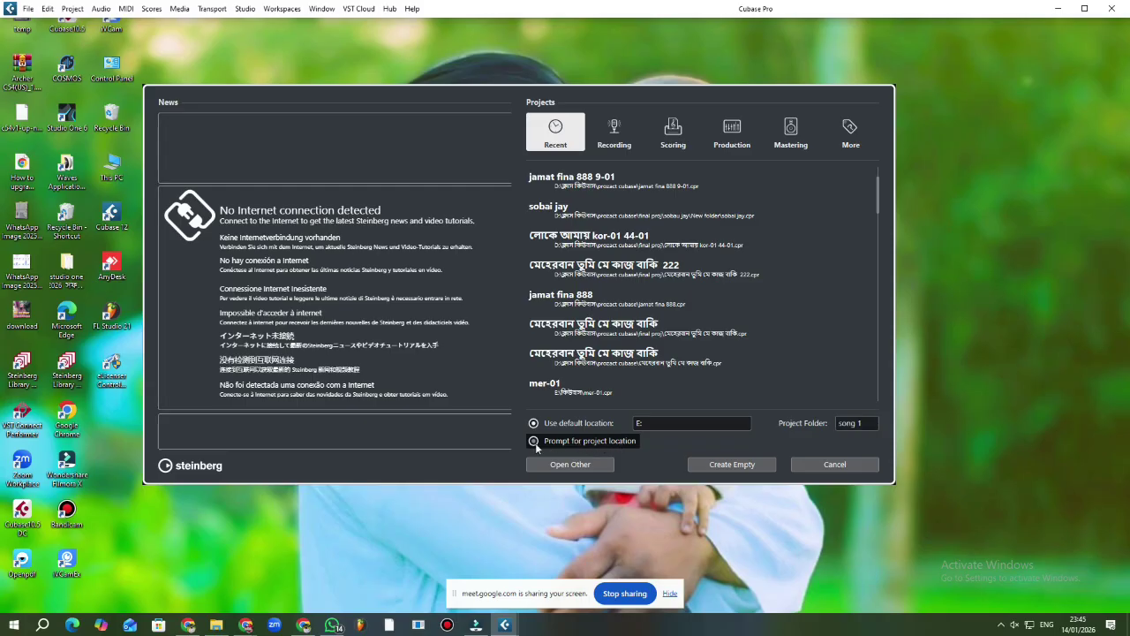
click(730, 464)
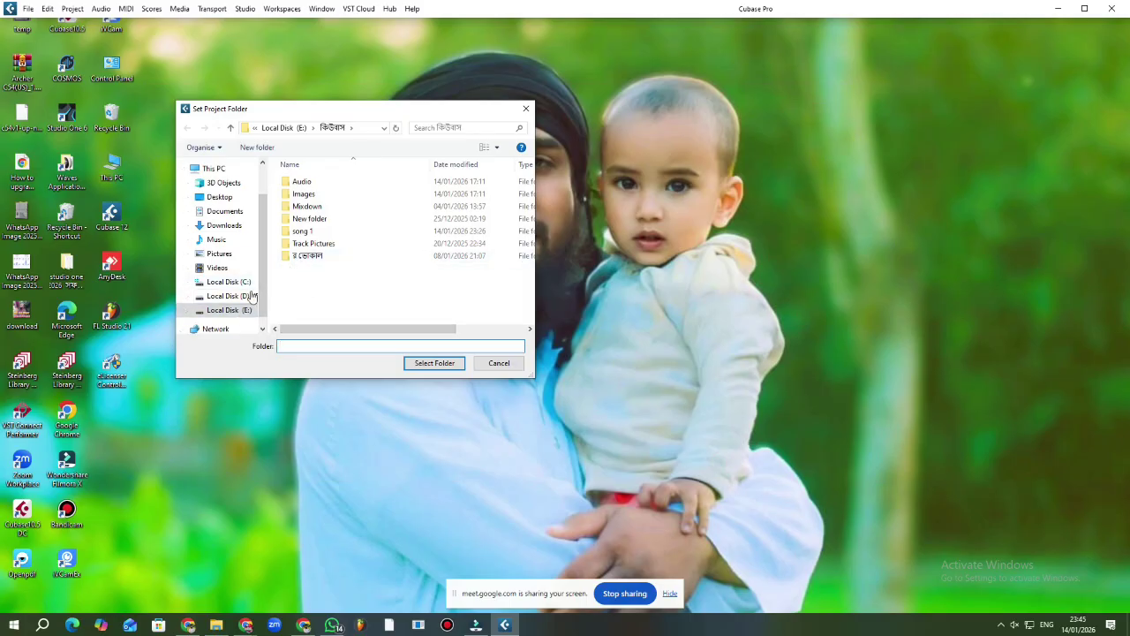
- Choose the কিউবাস folder on Local Disk (E:) as the new project's folder
click(228, 309)
scroll(309, 293, down, 3)
click(311, 293)
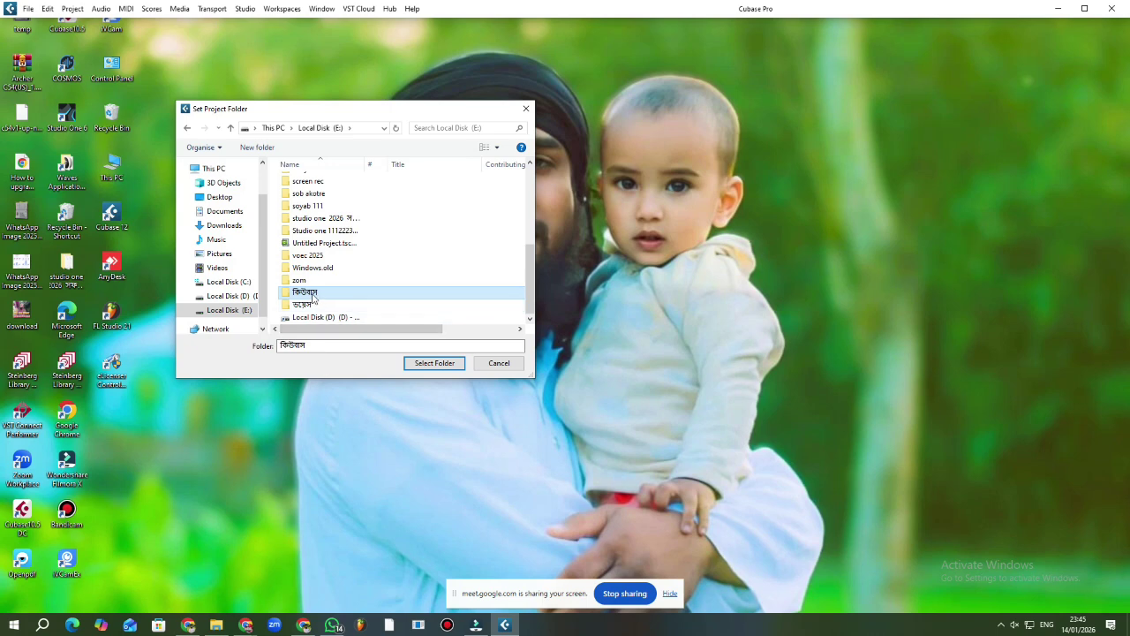
click(448, 364)
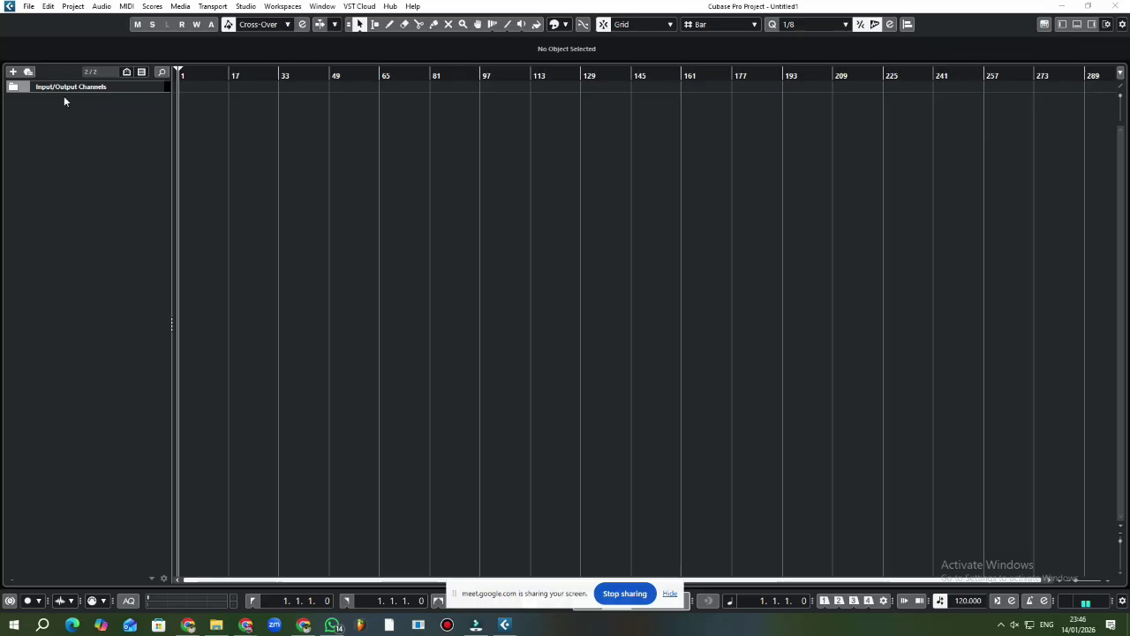
- Look through the import, export and project commands, and view the Beat Calculator before closing it
click(29, 7)
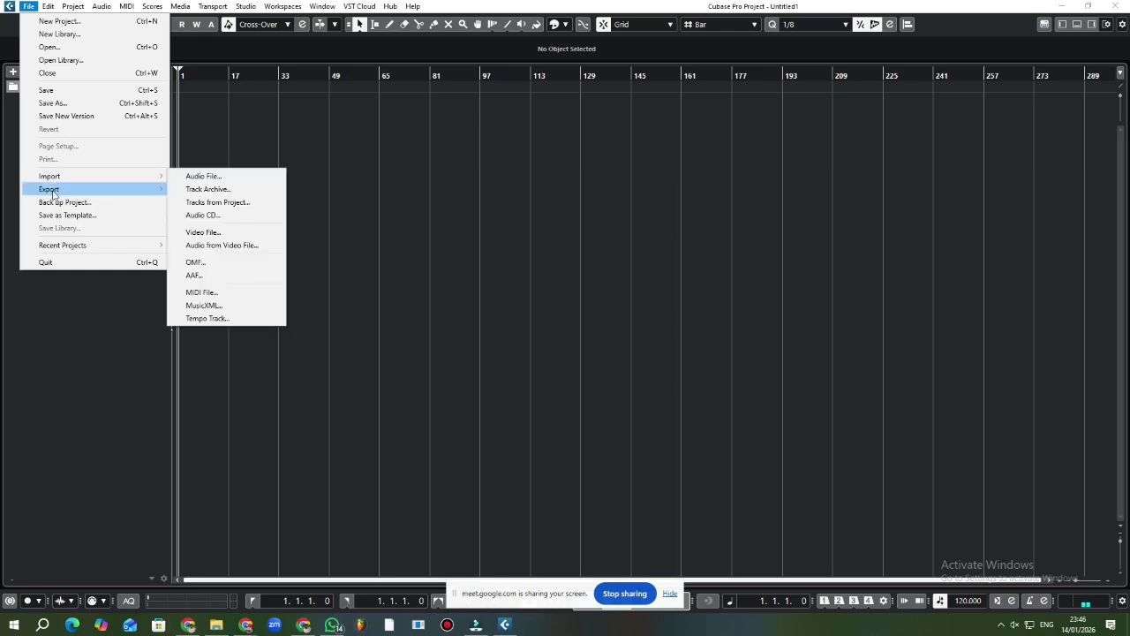
mouse_move(53, 193)
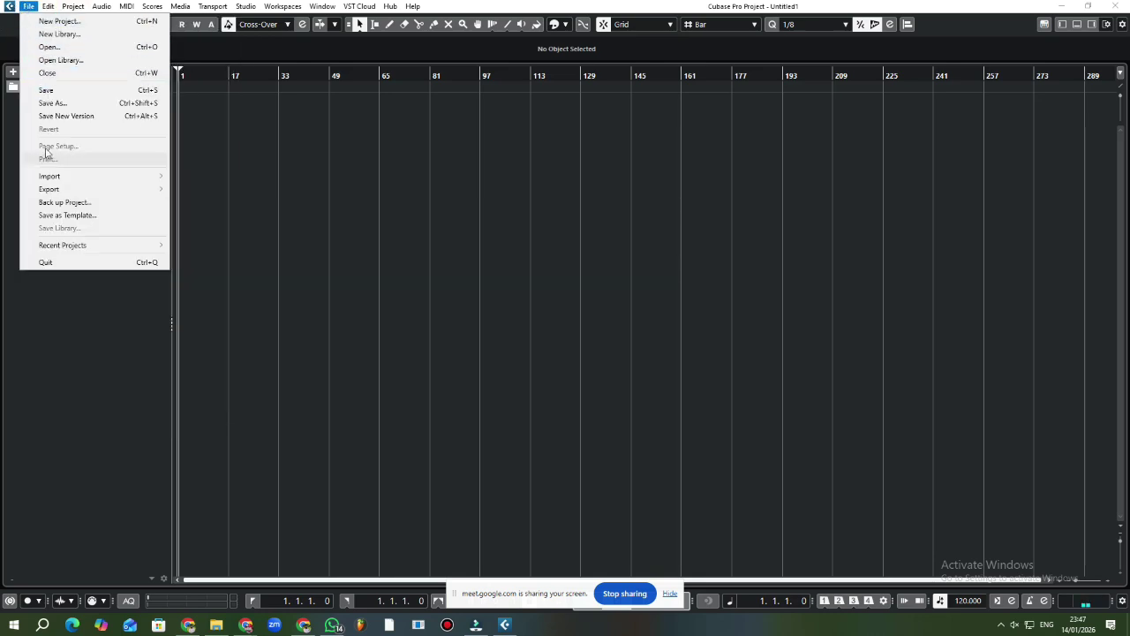
mouse_move(74, 9)
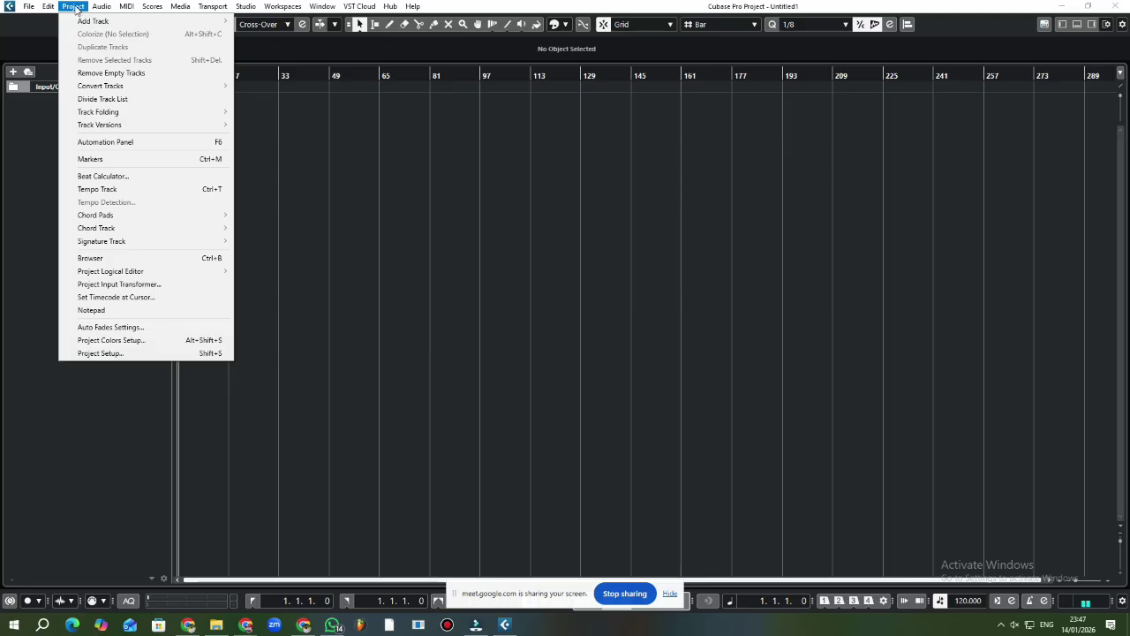
click(104, 177)
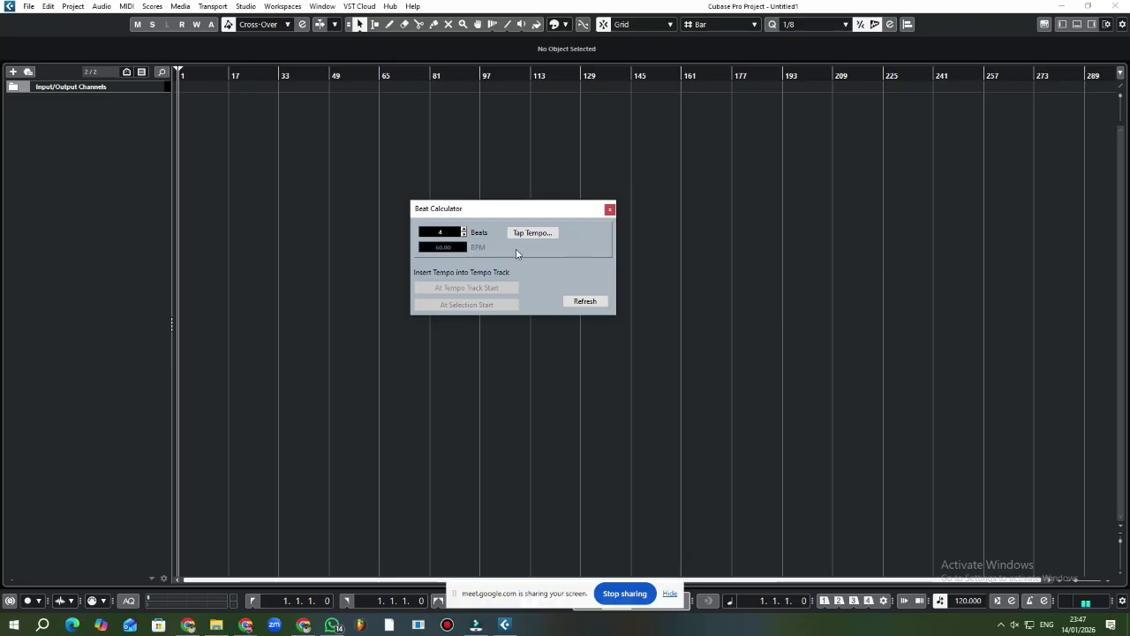
click(609, 209)
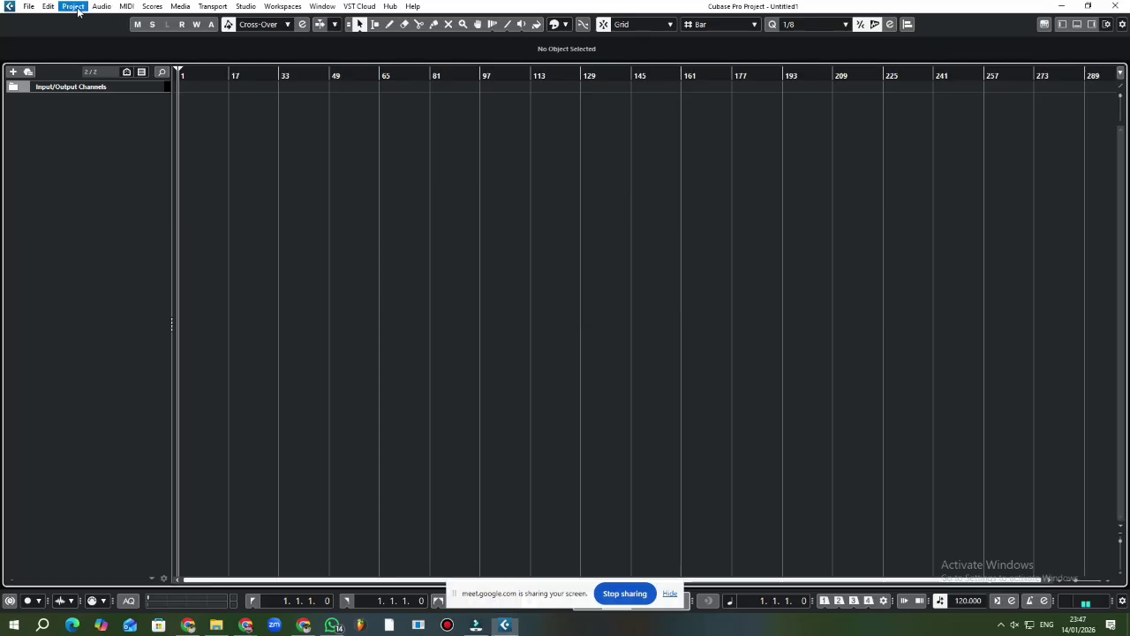
- Open Studio Setup and examine the available ASIO drivers in the audio system settings
click(74, 6)
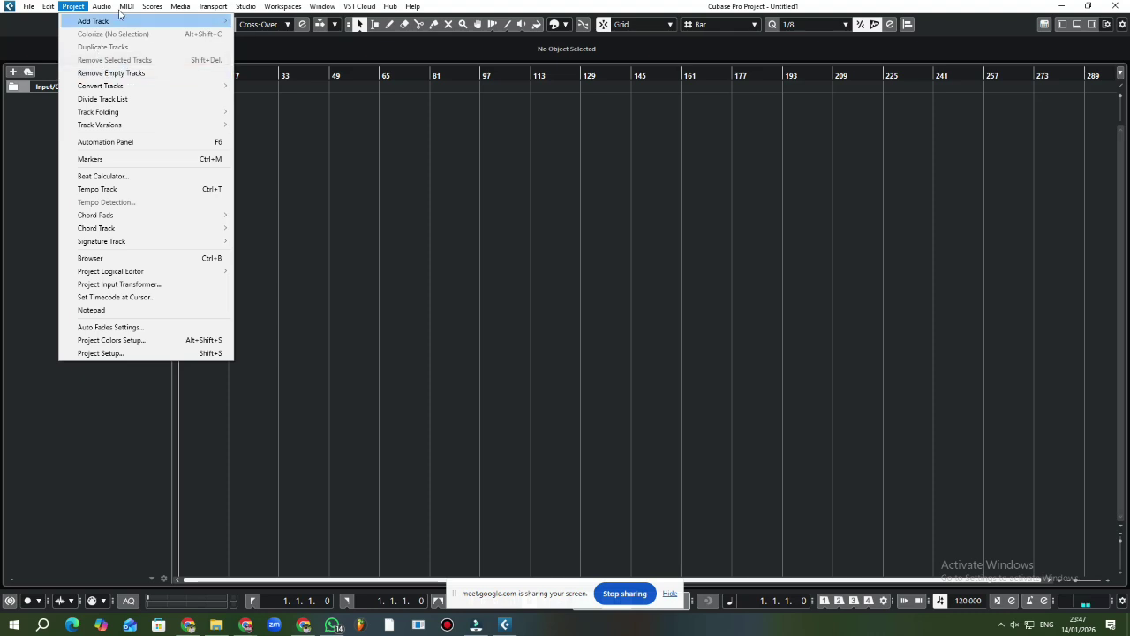
mouse_move(112, 8)
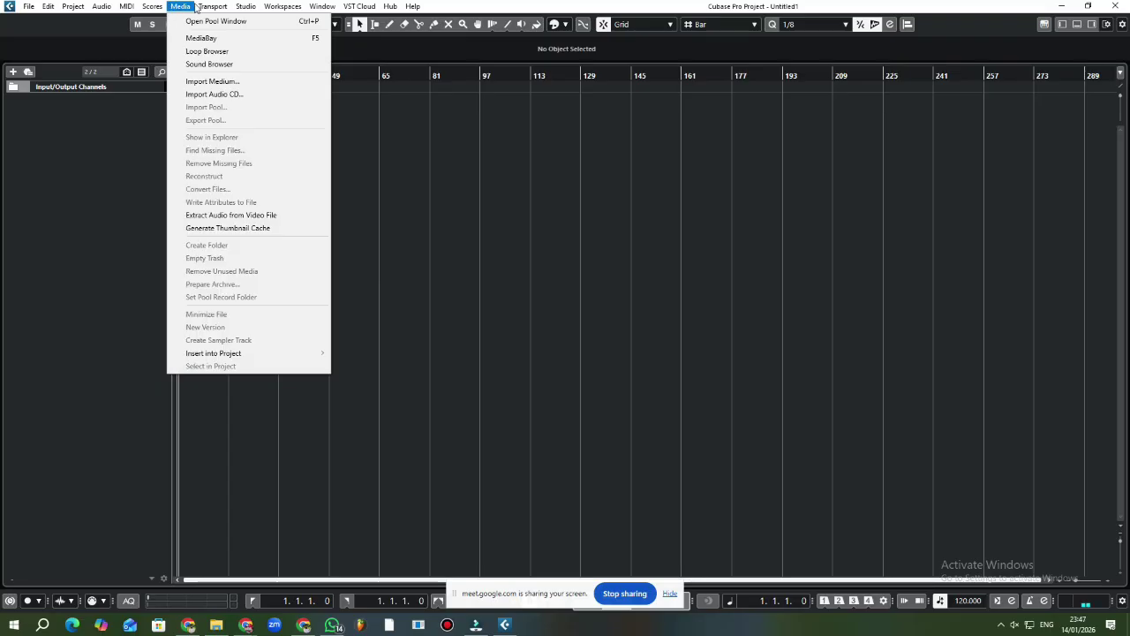
mouse_move(244, 9)
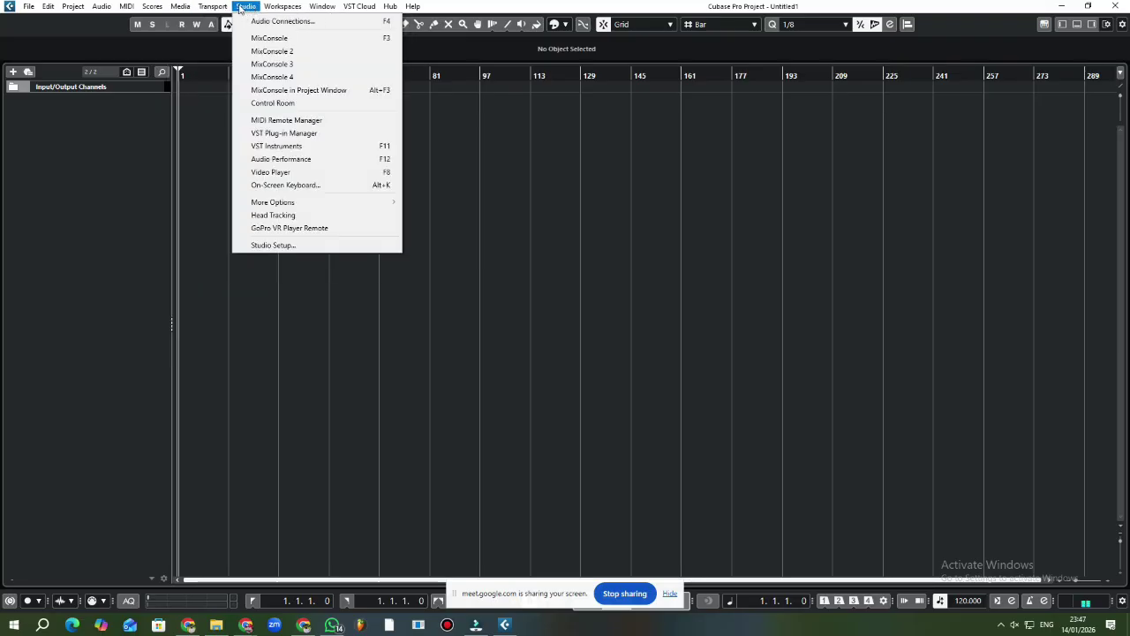
click(297, 246)
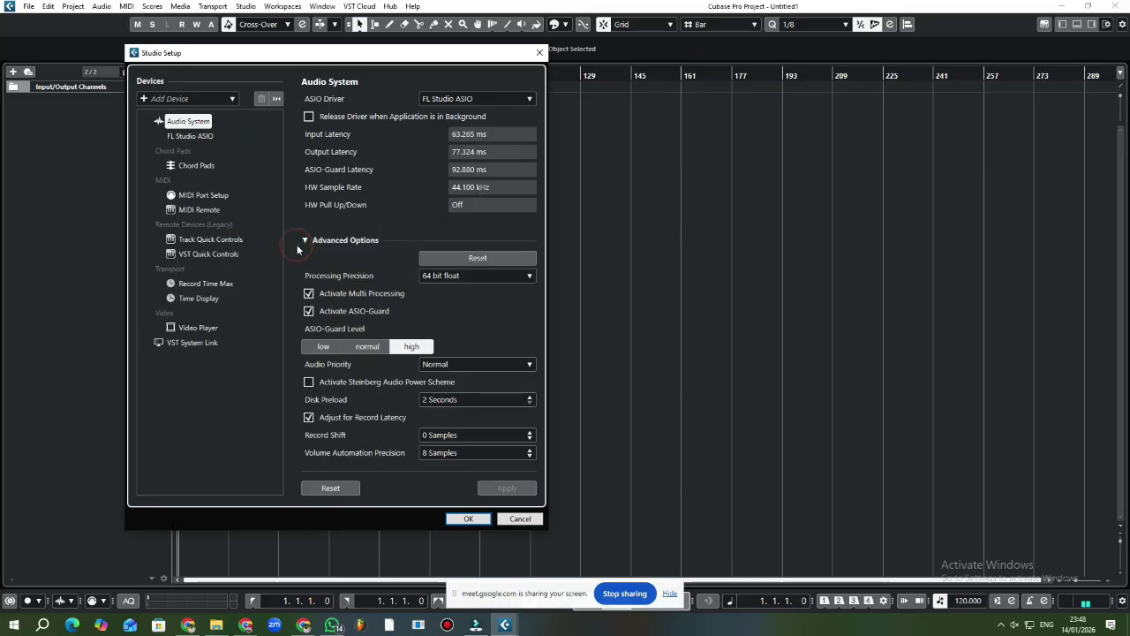
click(492, 100)
click(491, 101)
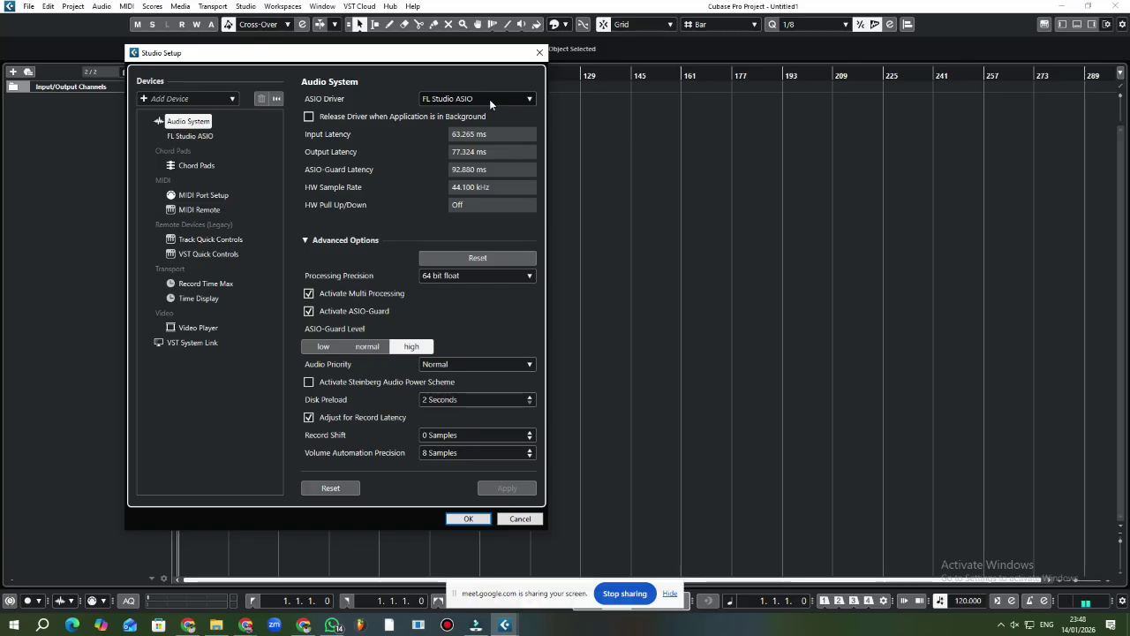
click(489, 98)
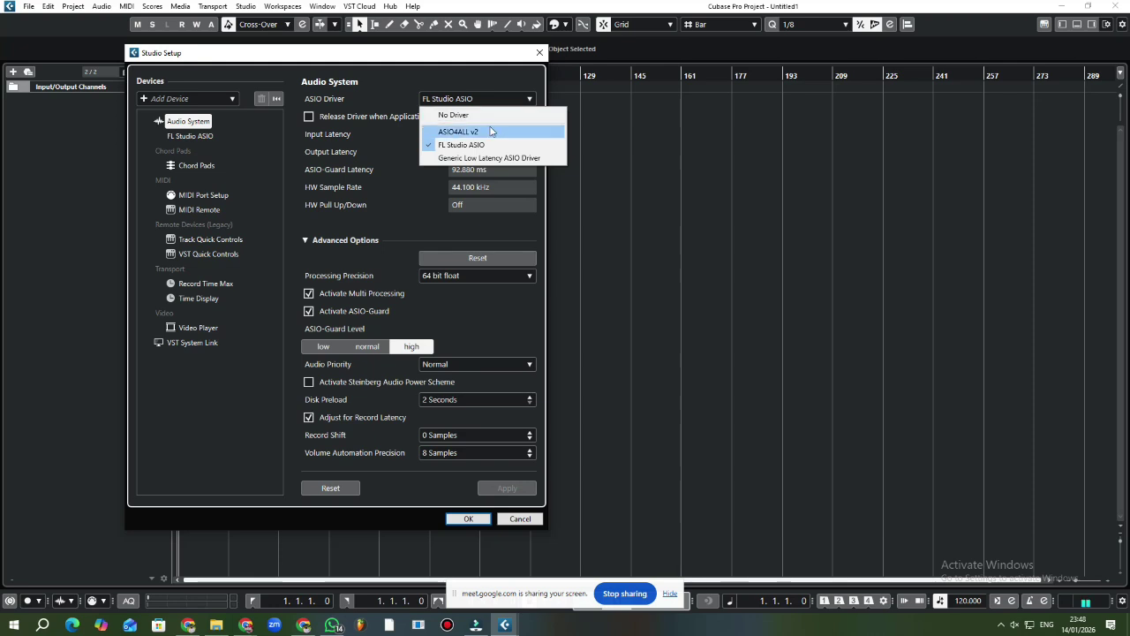
click(502, 79)
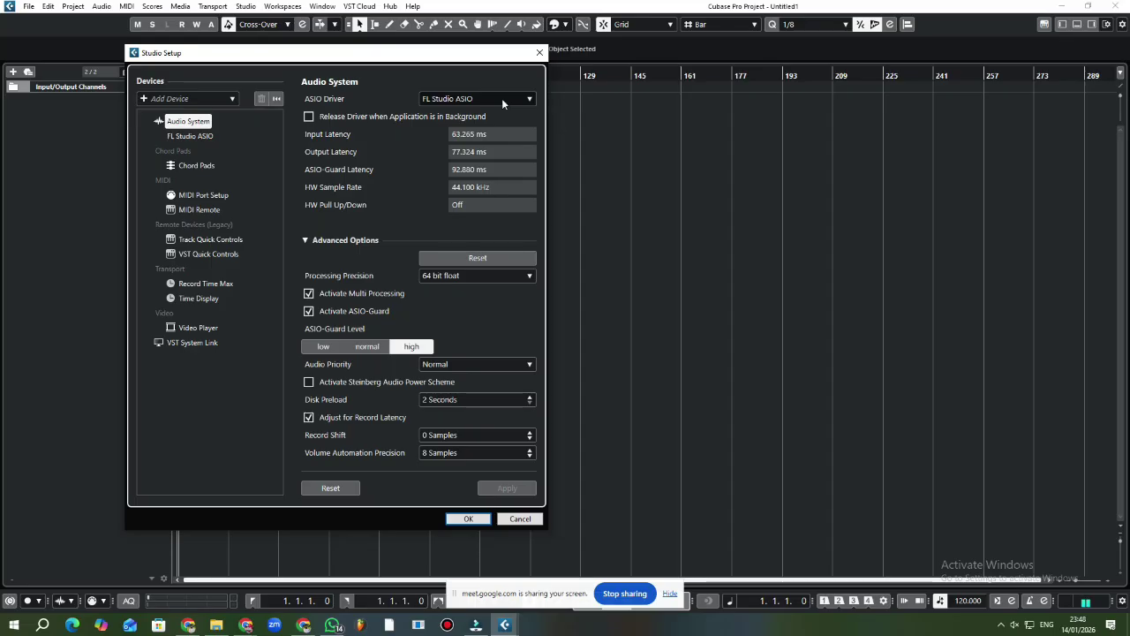
- Raise the speaker volume to 87 and lower it back to 0
click(1020, 625)
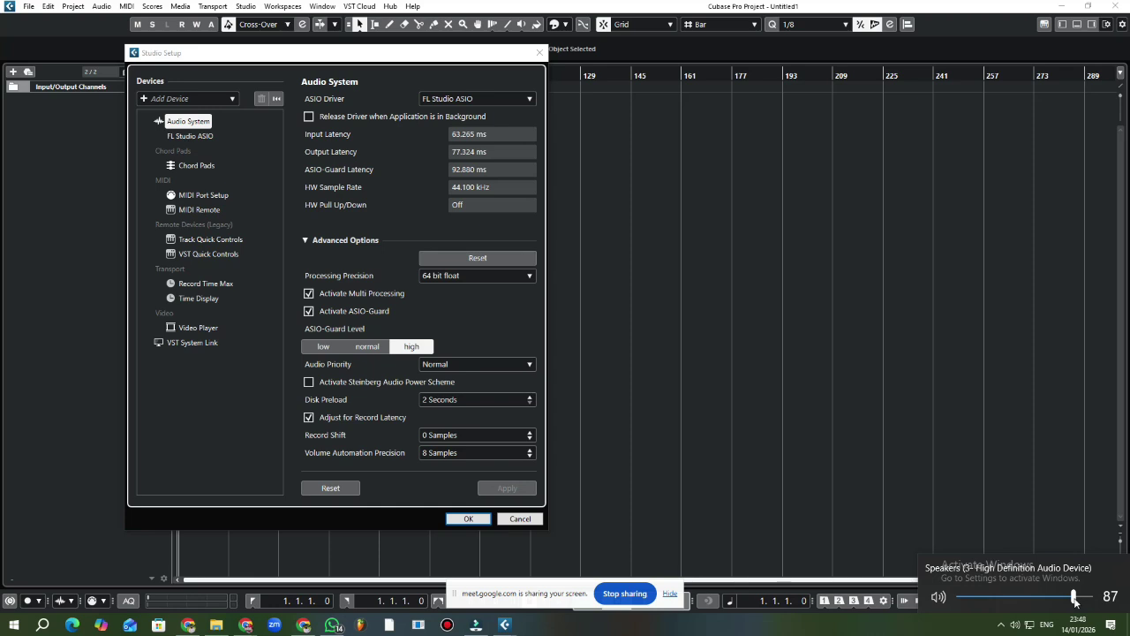
drag(1074, 601, 961, 601)
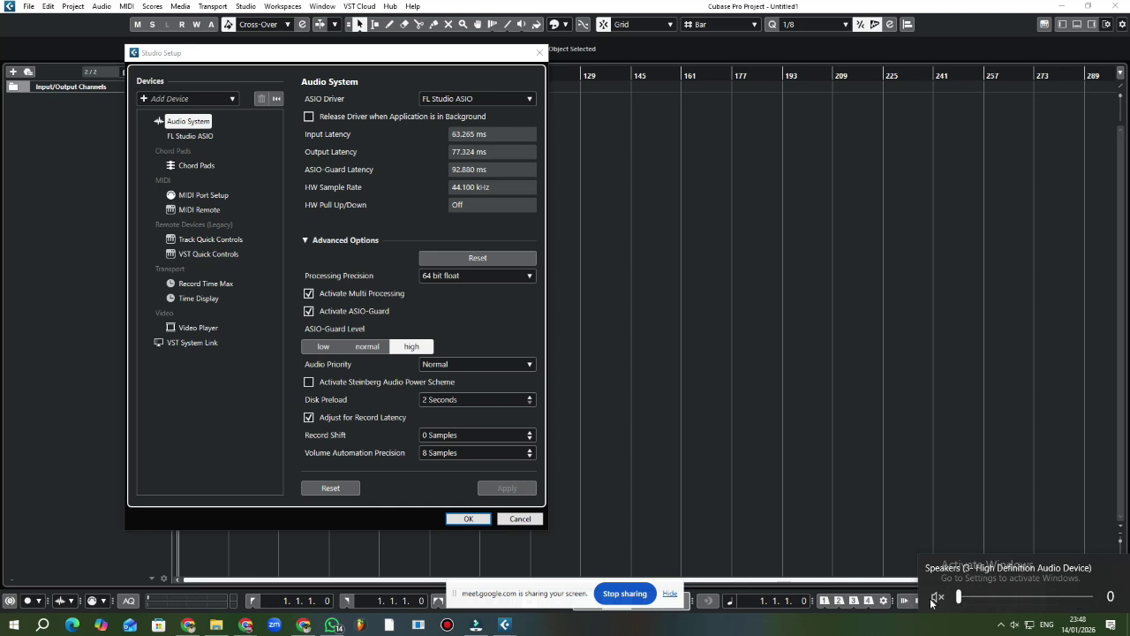
click(1011, 625)
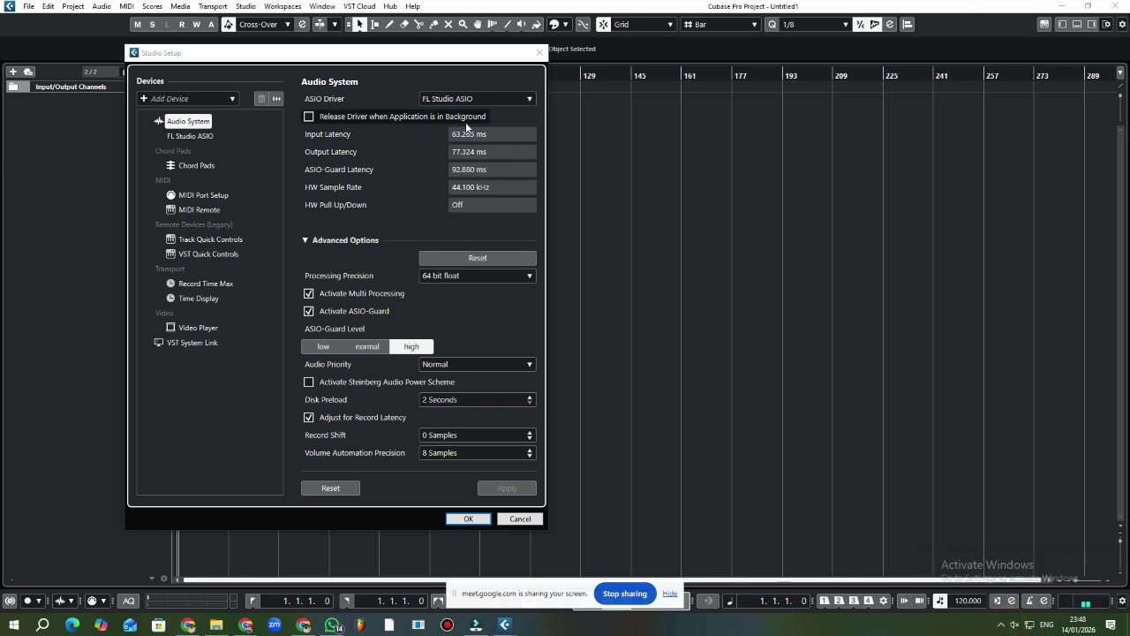
- Set the ASIO driver to FL Studio ASIO and accept the Studio Setup settings
click(519, 99)
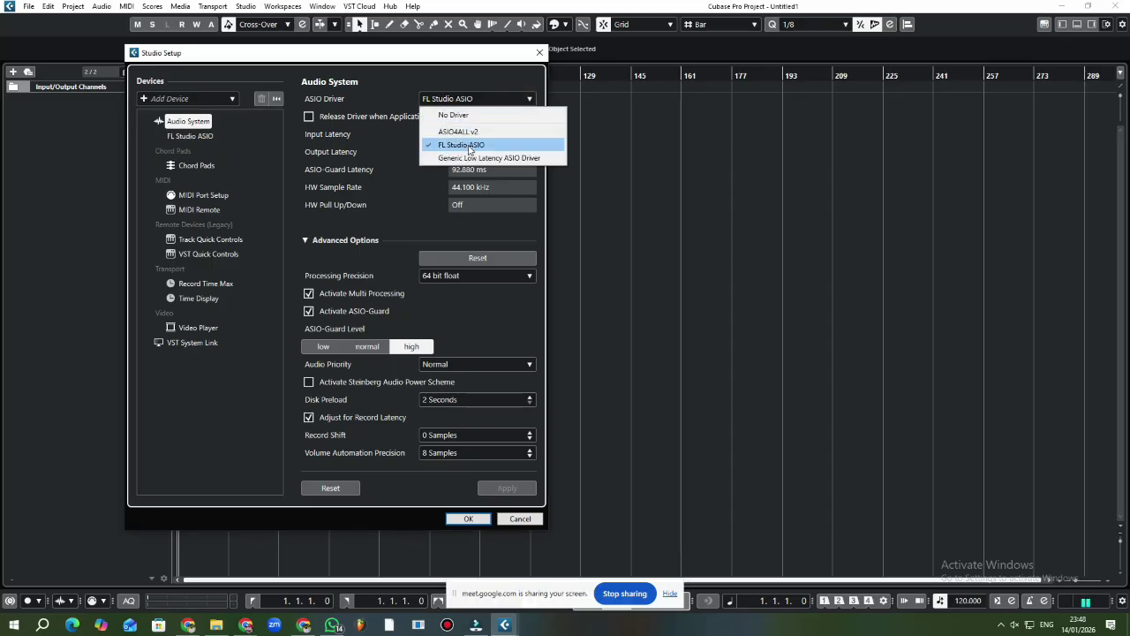
click(499, 146)
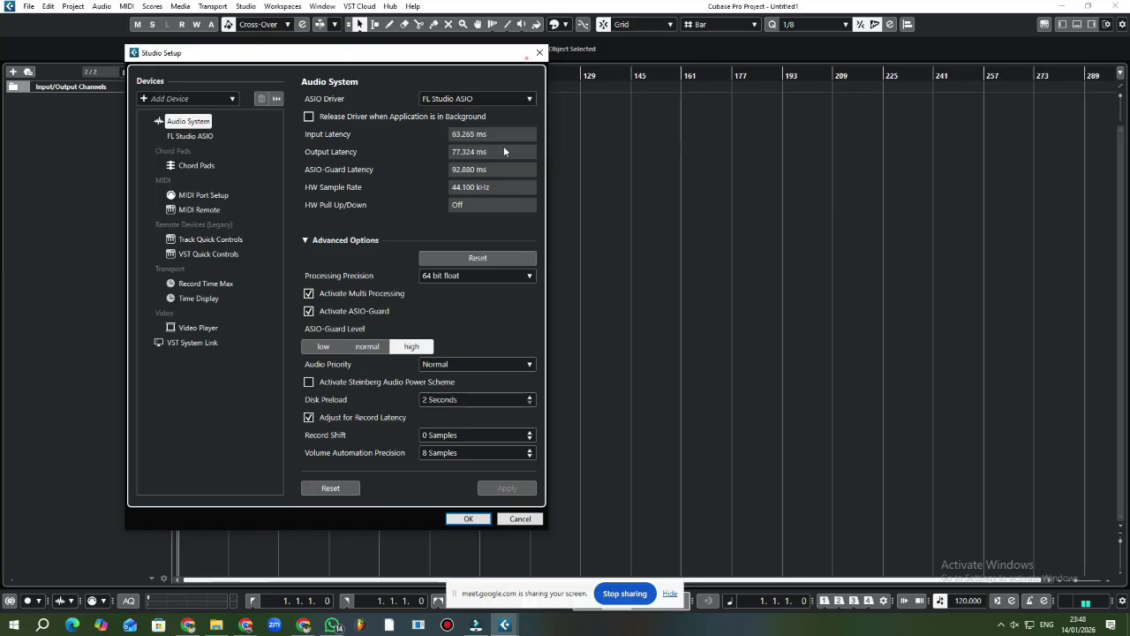
click(468, 518)
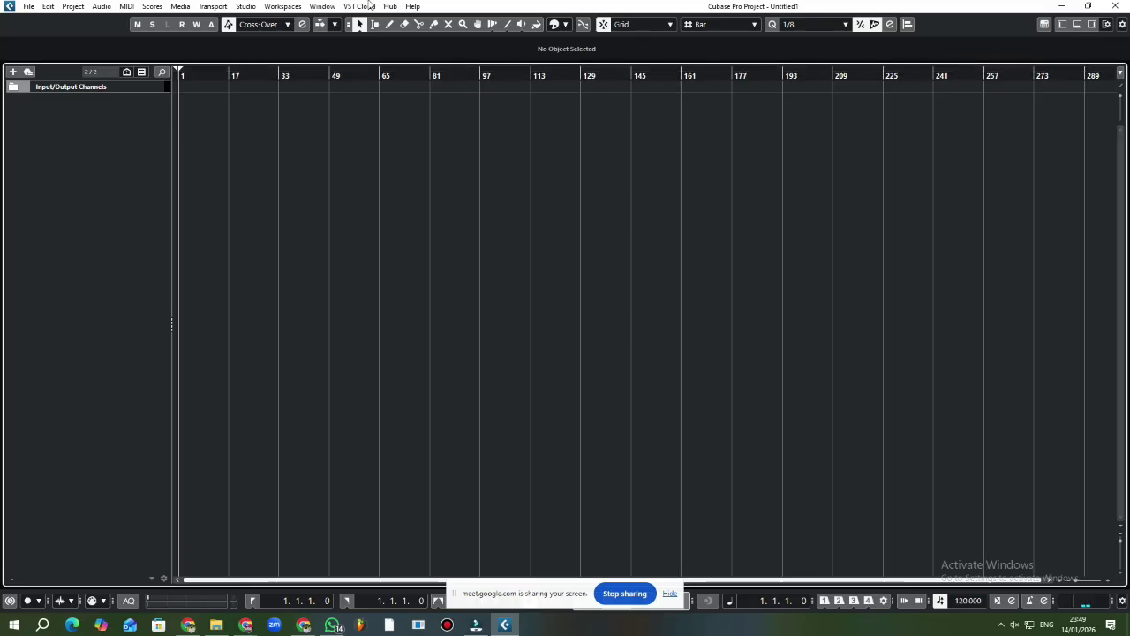
- Demonstrate showing and hiding the lower zone, and leave both the left and lower zones displayed
click(1077, 24)
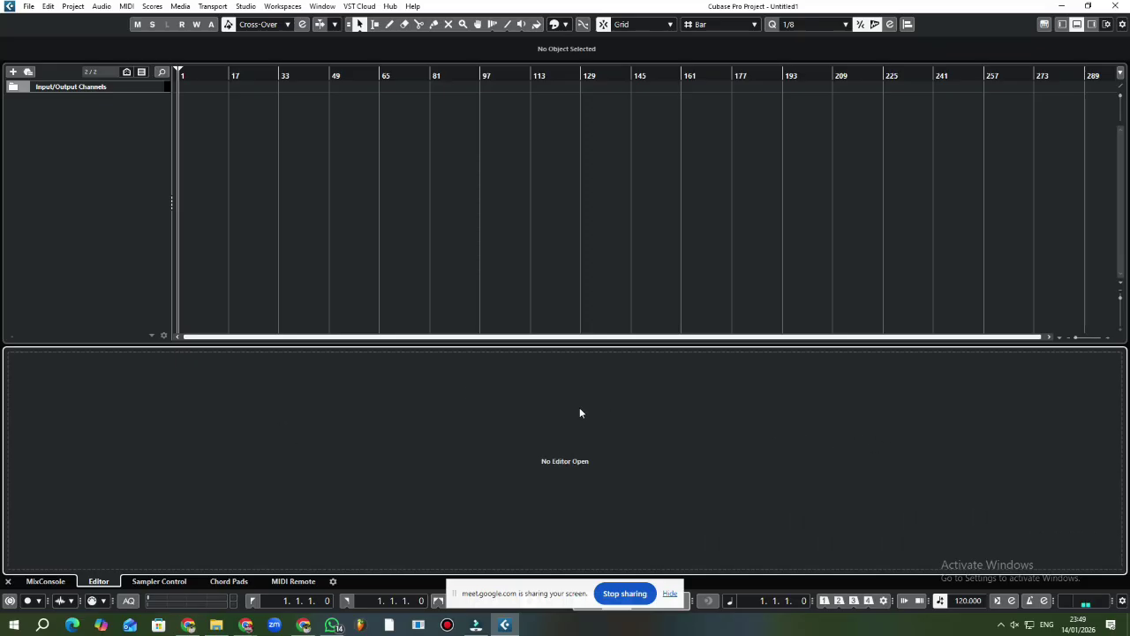
click(1077, 25)
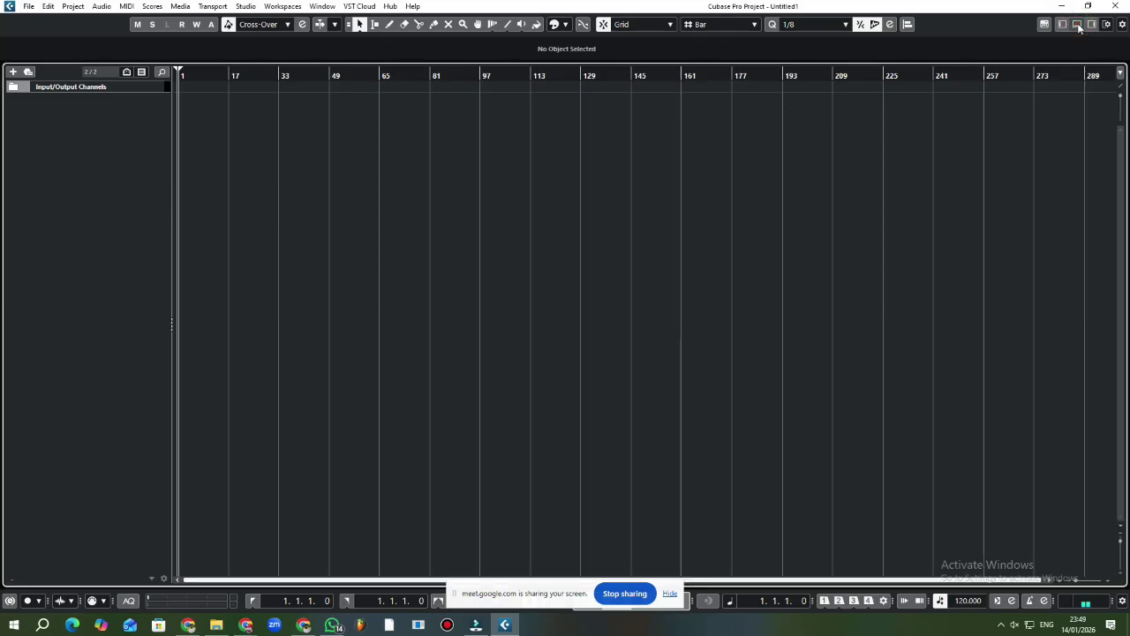
click(1078, 26)
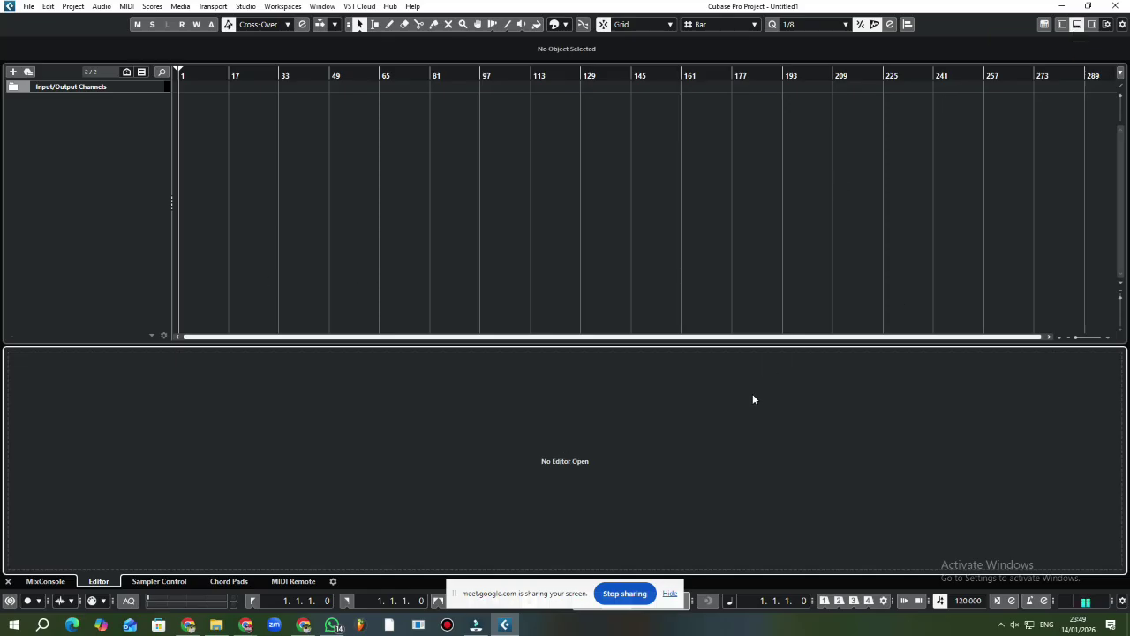
click(1077, 24)
click(1061, 26)
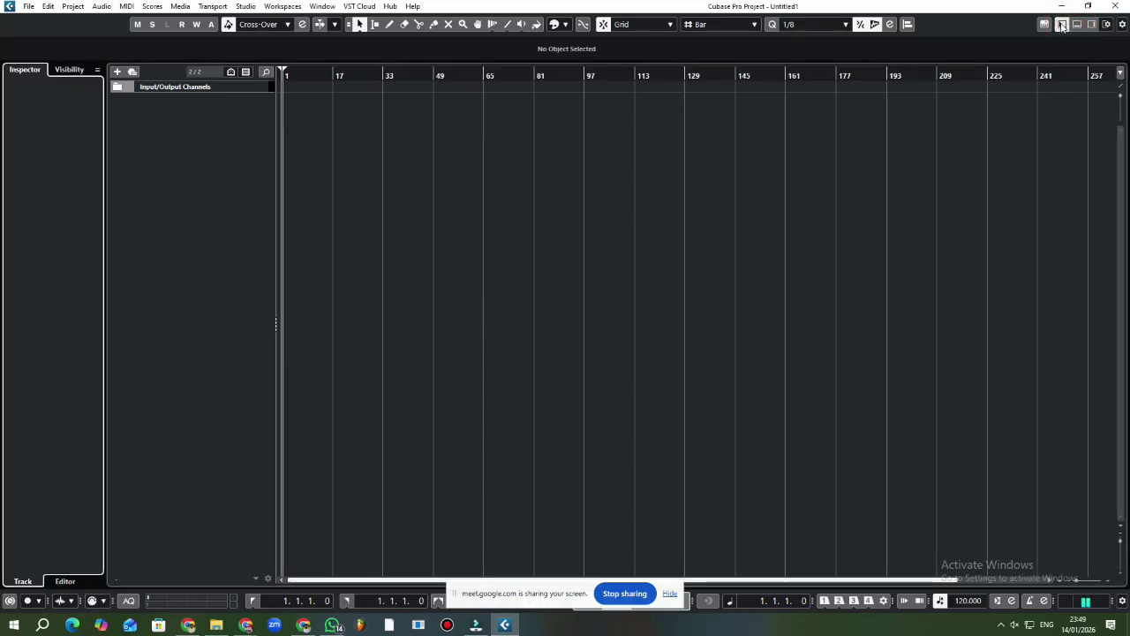
click(1077, 25)
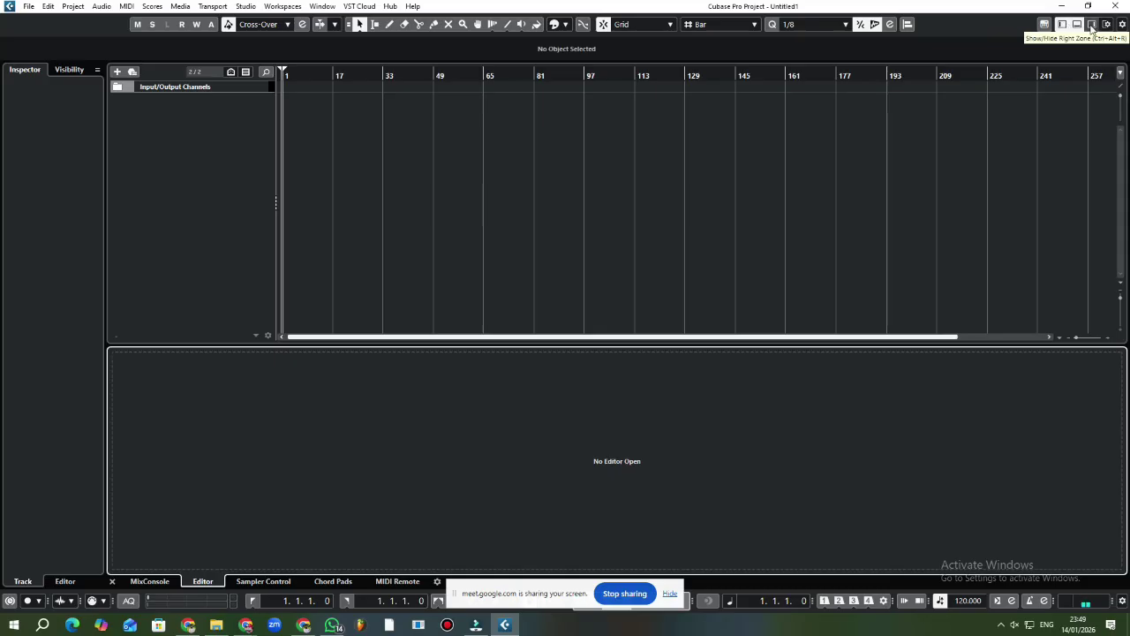
- Demonstrate showing and hiding the right zone of the project window
click(1091, 25)
click(1091, 25)
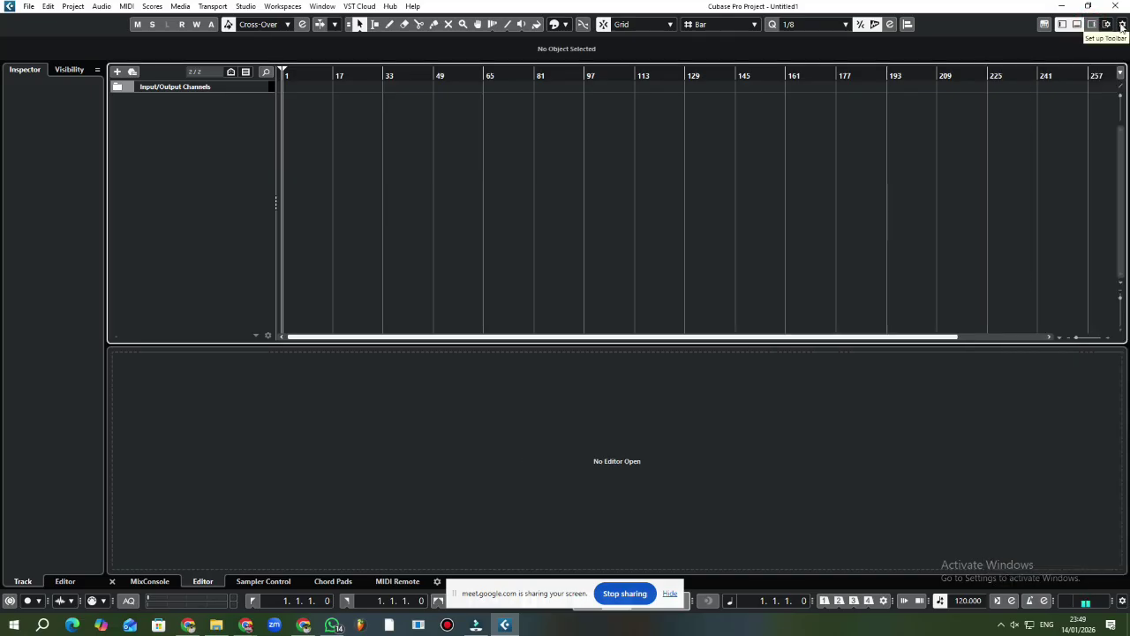
- Add the Project History controls to the project window toolbar and reopen the list of toolbar elements
click(1122, 24)
click(1122, 26)
click(1123, 27)
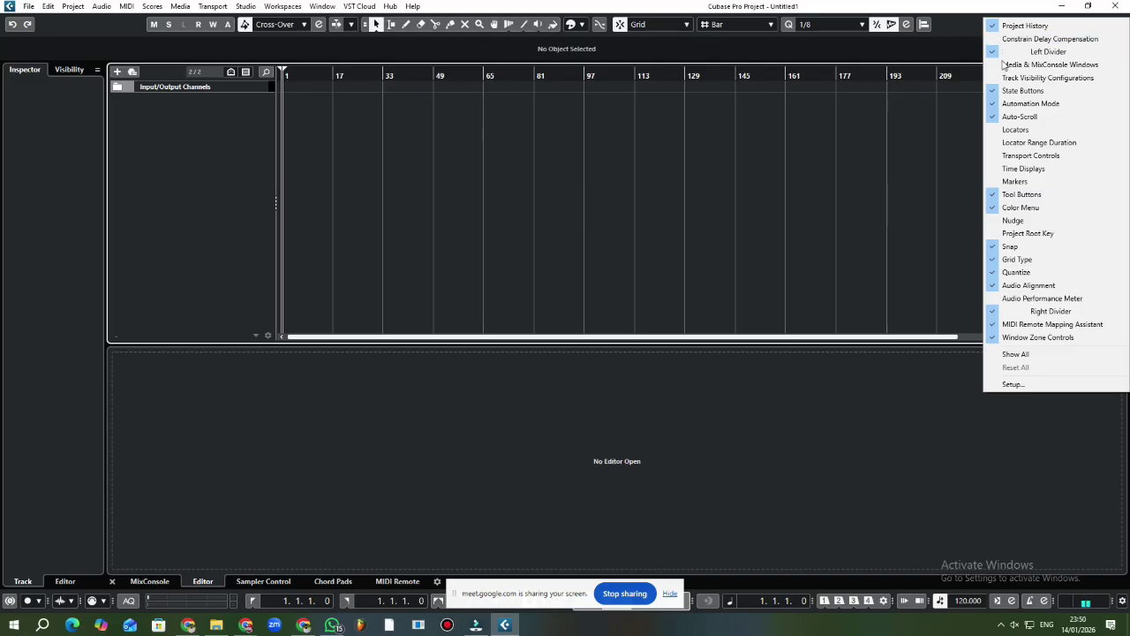
- Examine the Colorize palette of the toolbar's color tool and the list of toolbar elements it belongs to
click(572, 24)
click(571, 25)
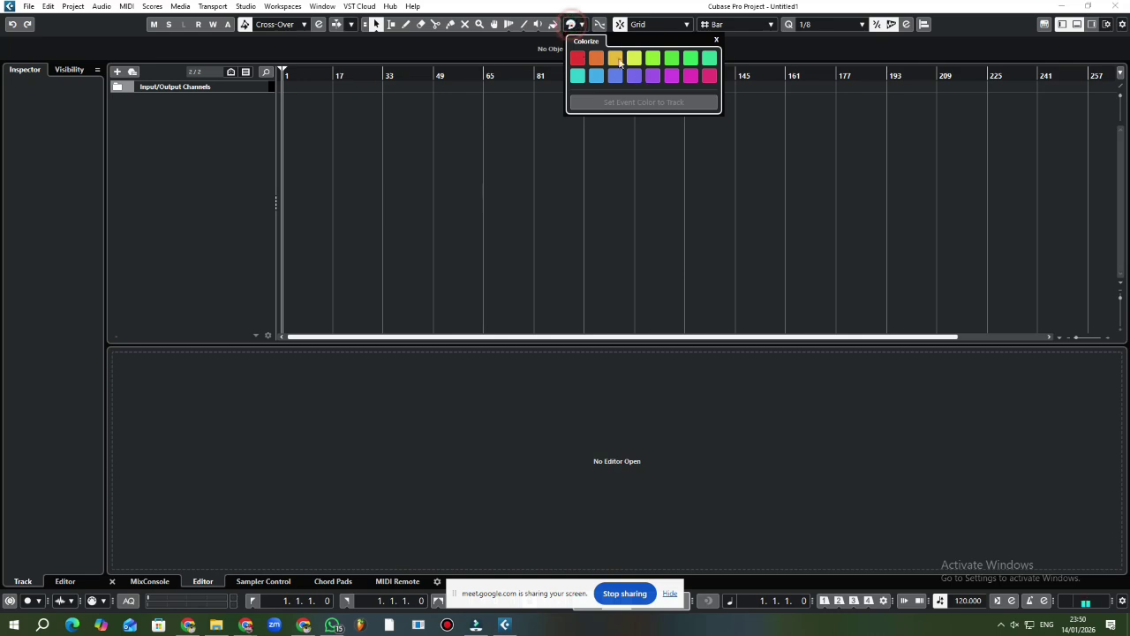
click(570, 25)
click(571, 24)
click(570, 25)
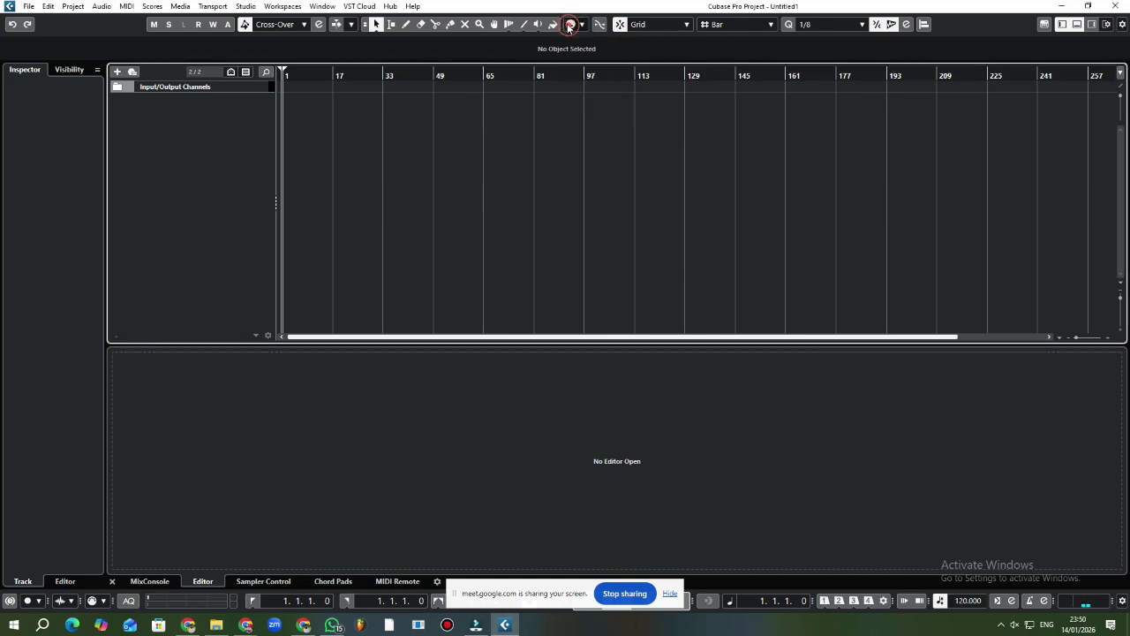
click(570, 25)
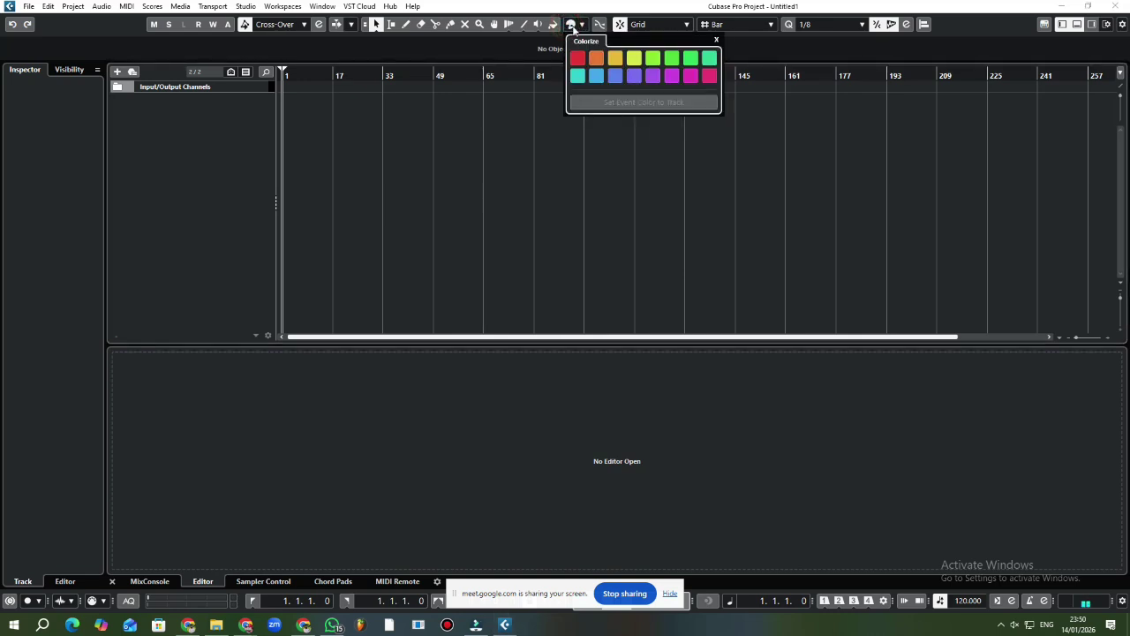
click(572, 25)
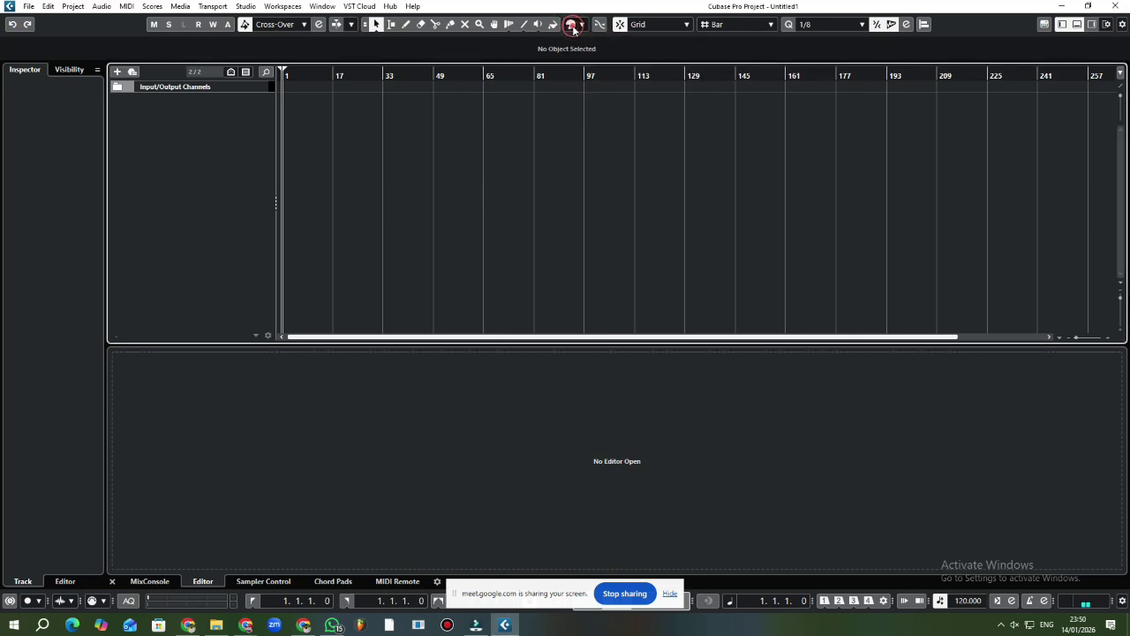
click(1123, 25)
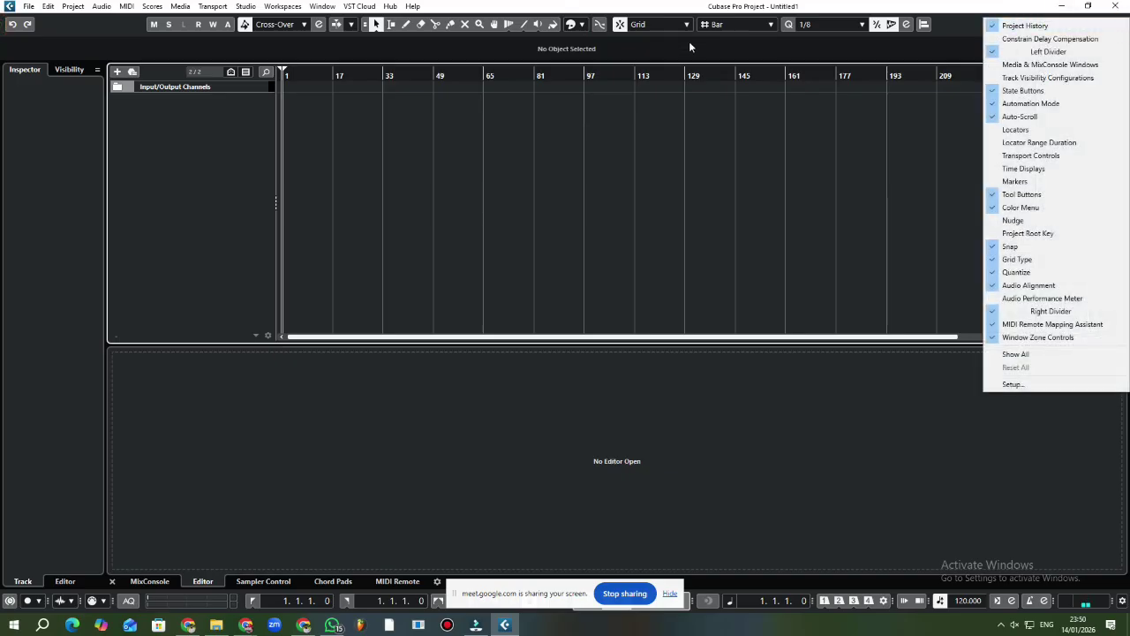
click(573, 27)
click(572, 25)
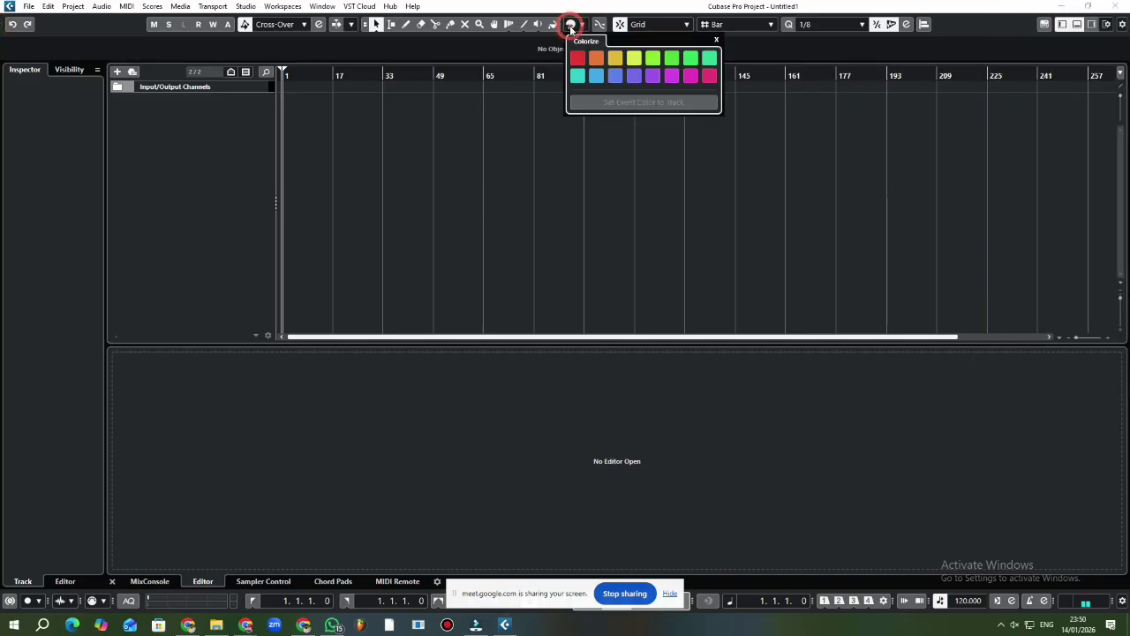
- Hide the Color Menu from the project window toolbar
click(1120, 26)
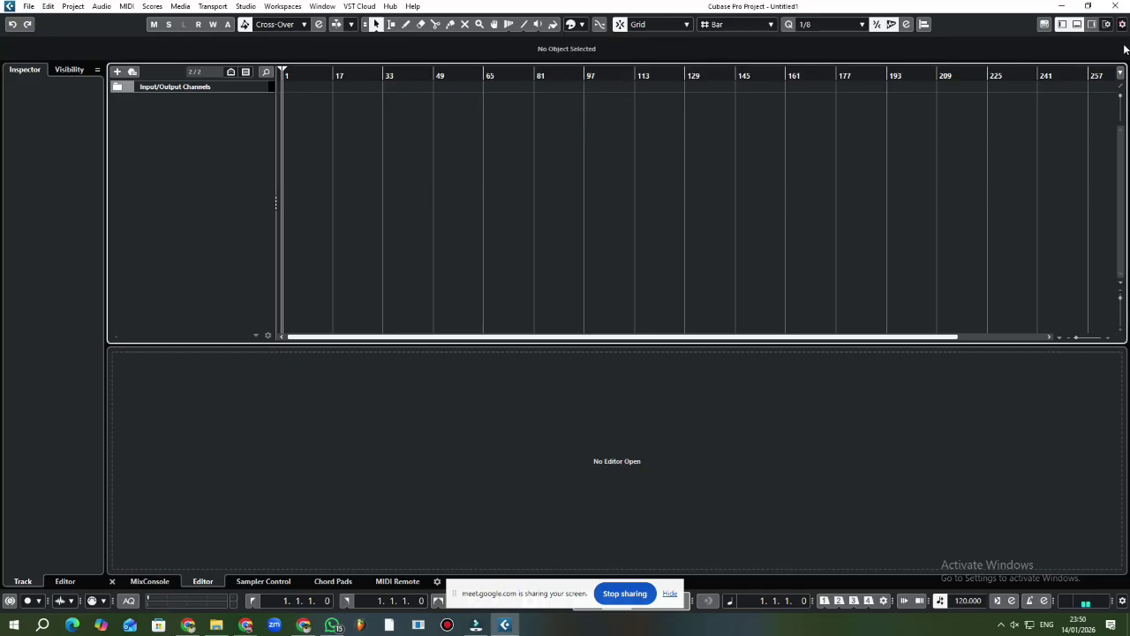
click(1121, 24)
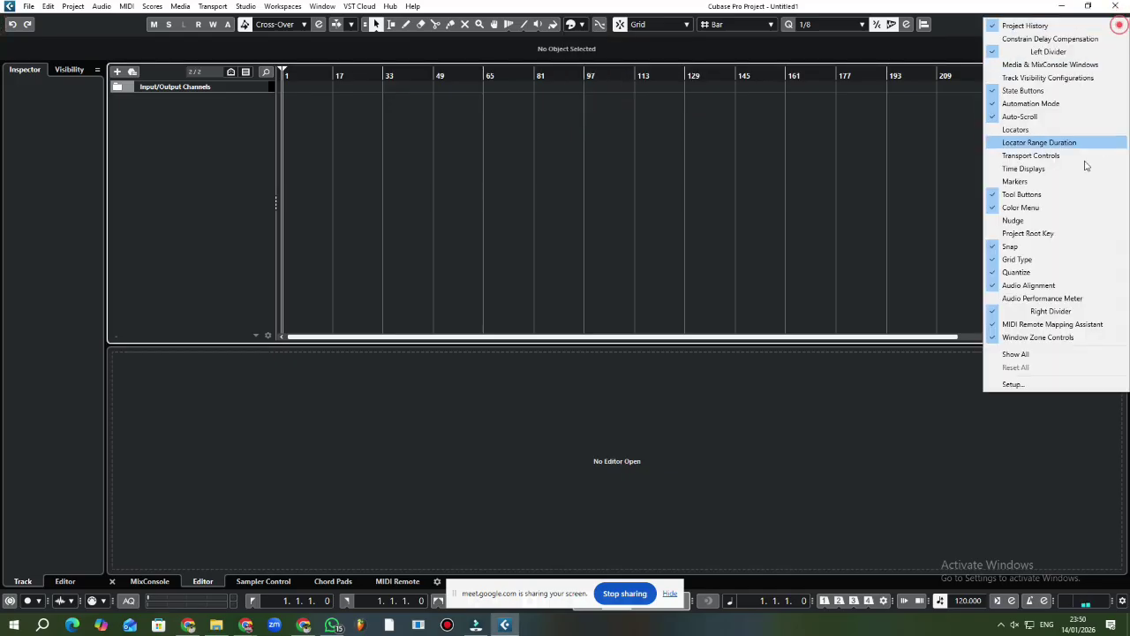
click(994, 209)
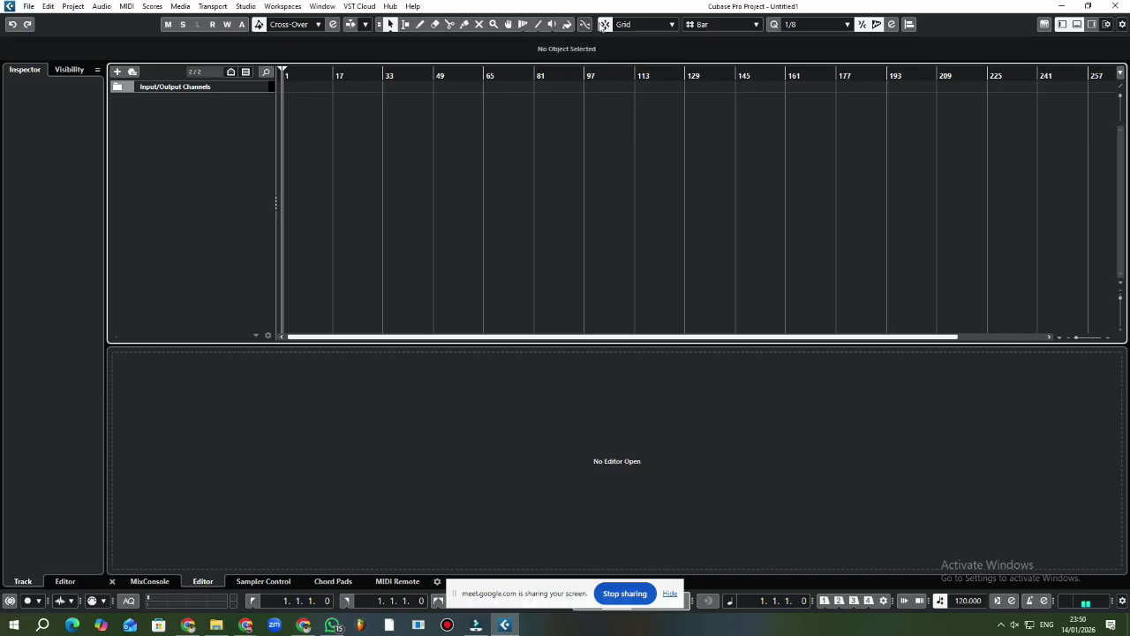
- Restore the Color Menu on the toolbar, then recheck its Colorize palette and the list of toolbar elements
right_click(1120, 24)
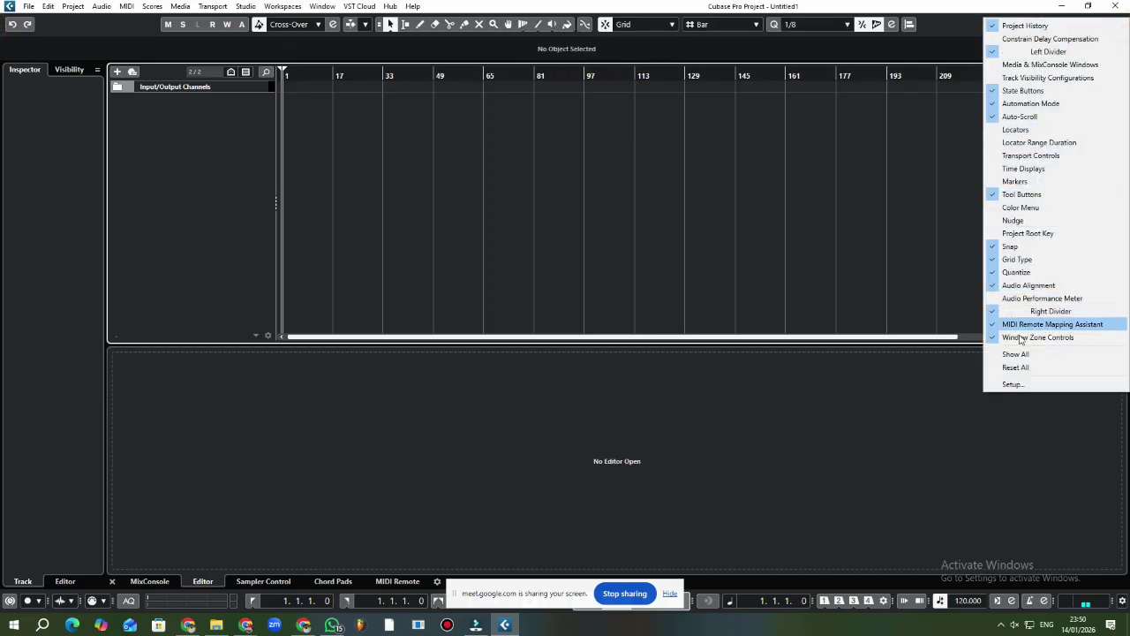
click(1015, 209)
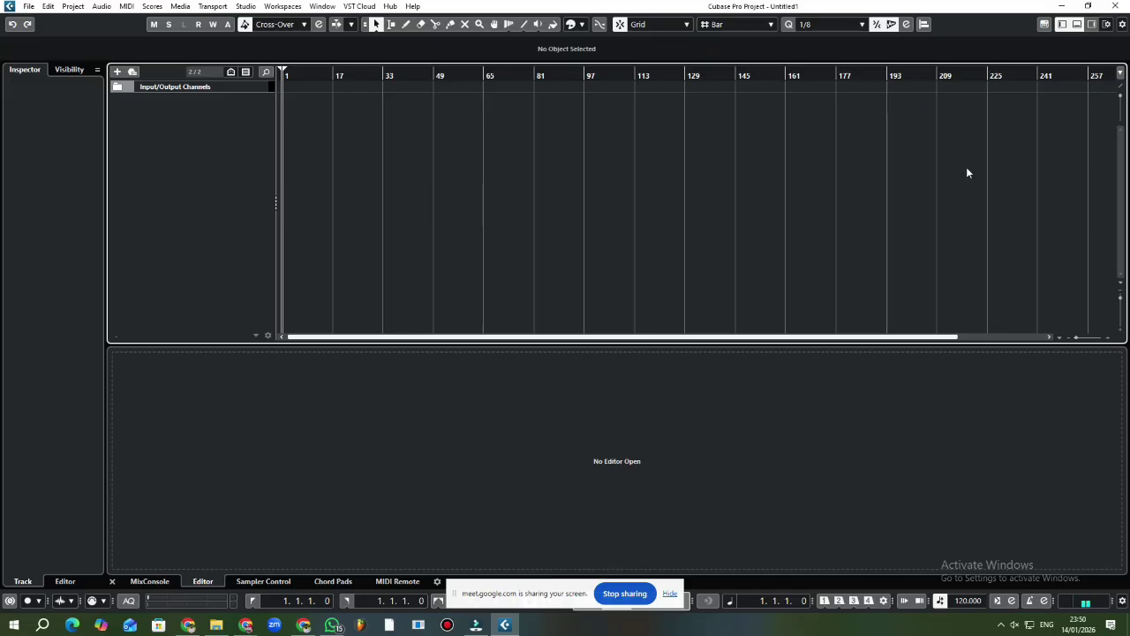
click(571, 26)
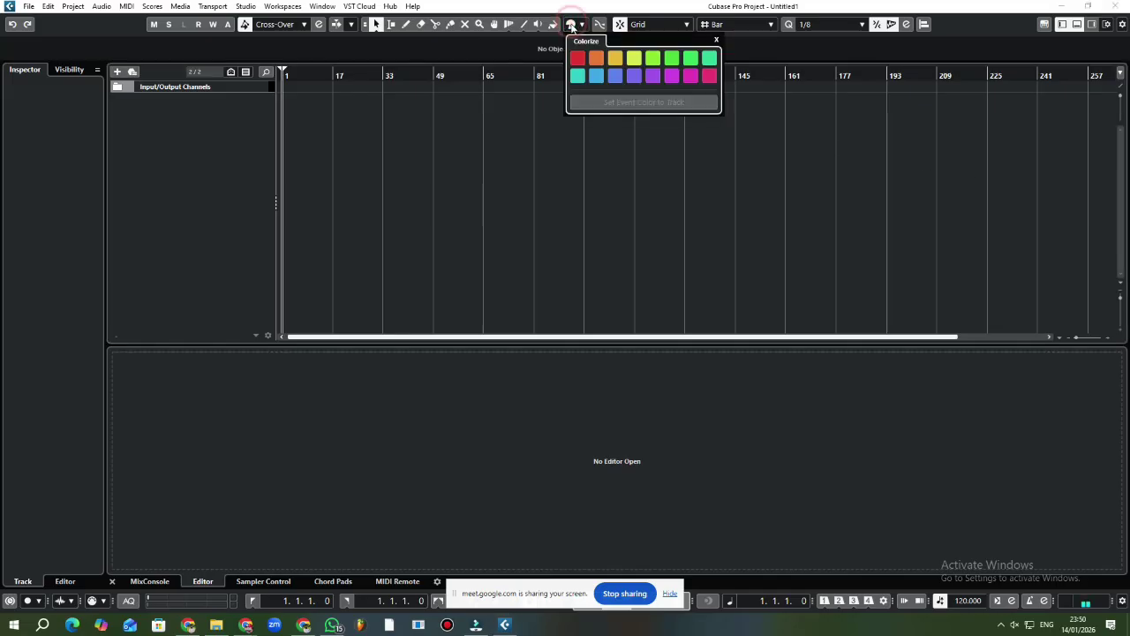
click(571, 27)
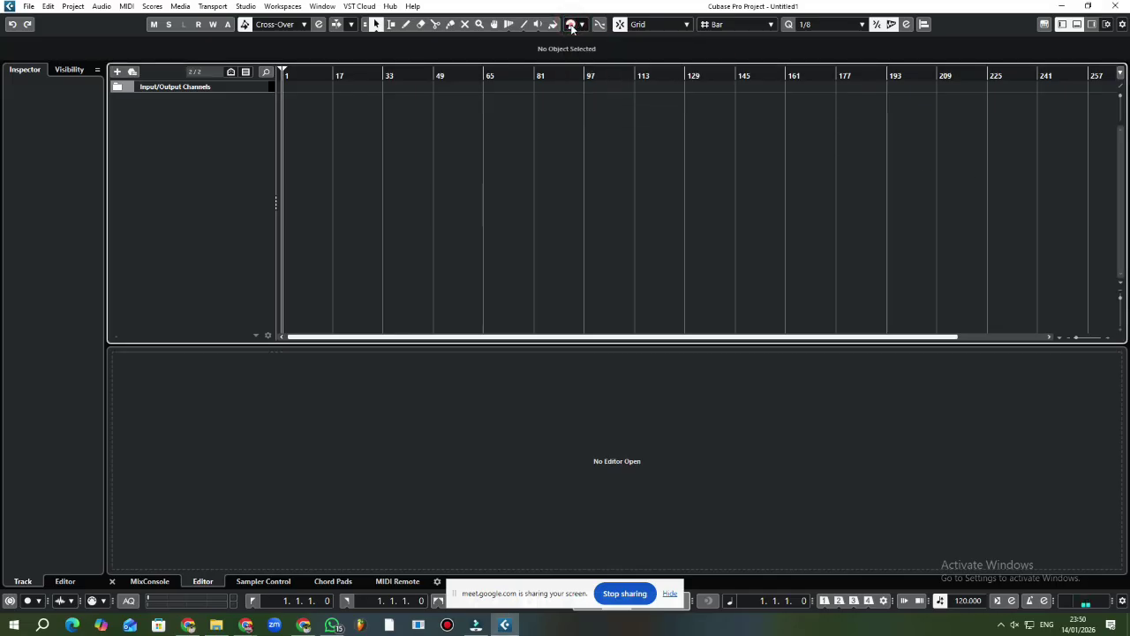
click(1122, 26)
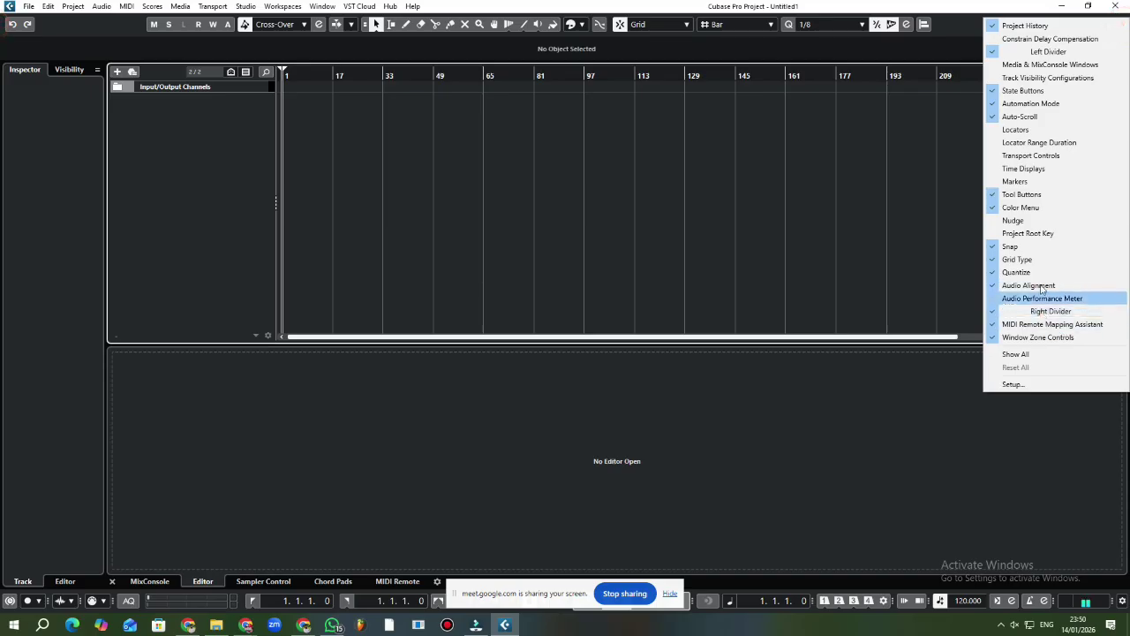
click(1017, 9)
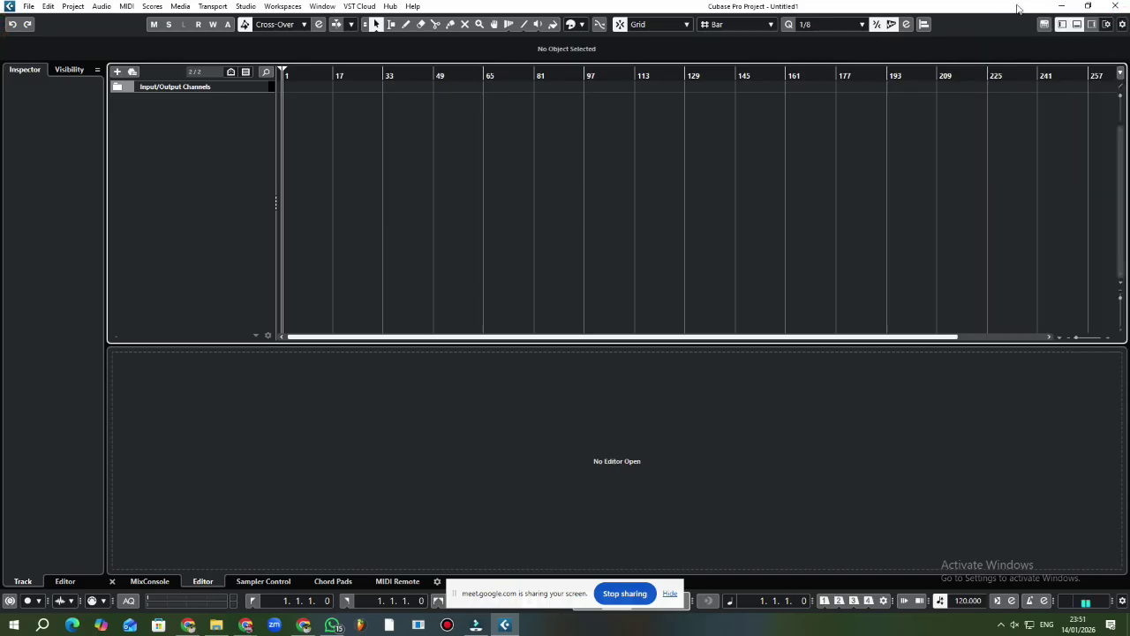
- Open the window layout setup and demonstrate hiding and showing the left zone, leaving it displayed
click(1106, 24)
click(1107, 24)
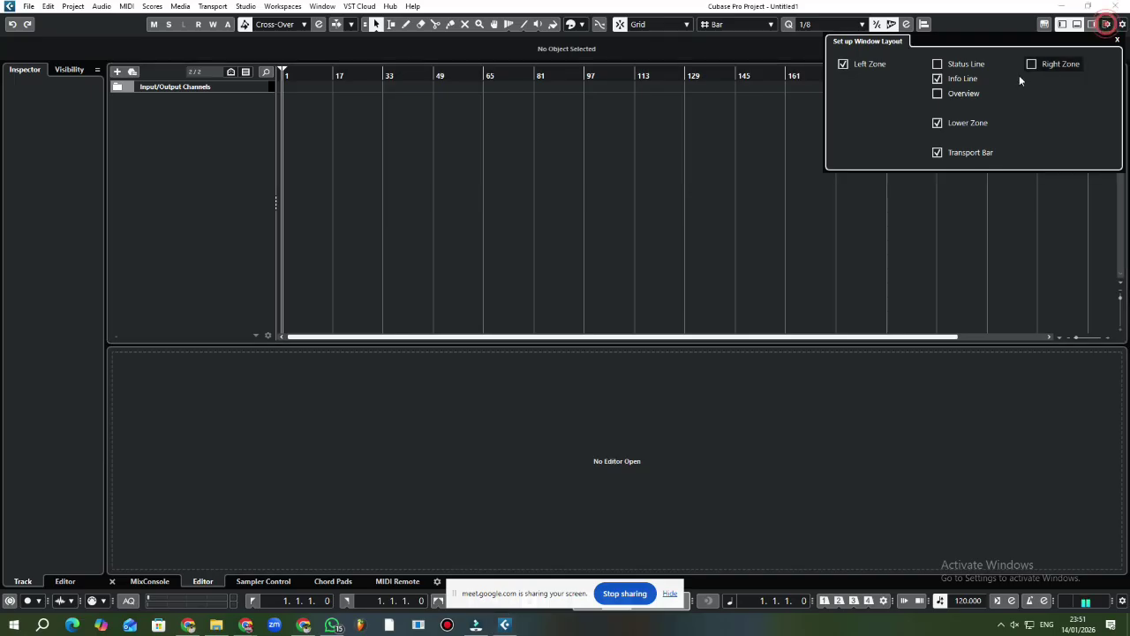
click(843, 65)
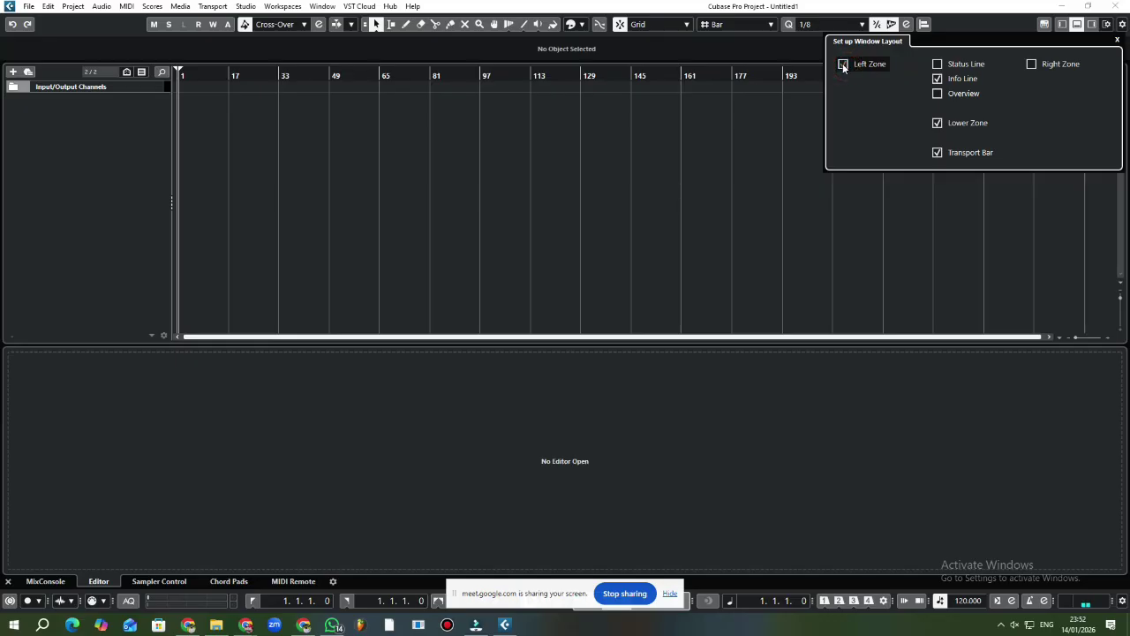
click(843, 64)
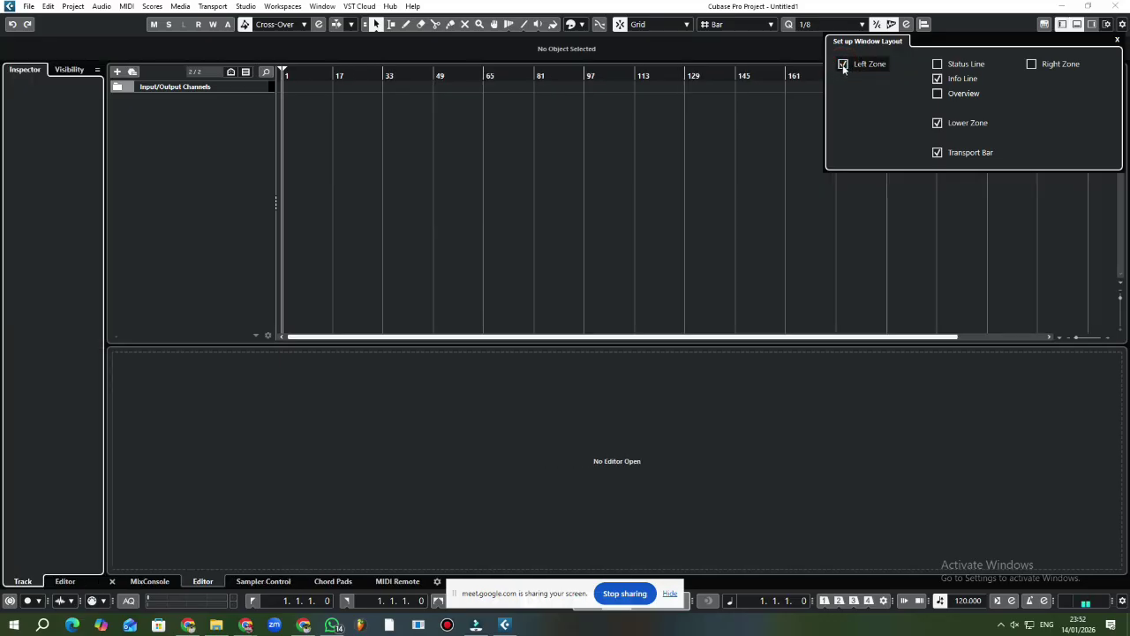
click(843, 65)
click(843, 65)
click(844, 64)
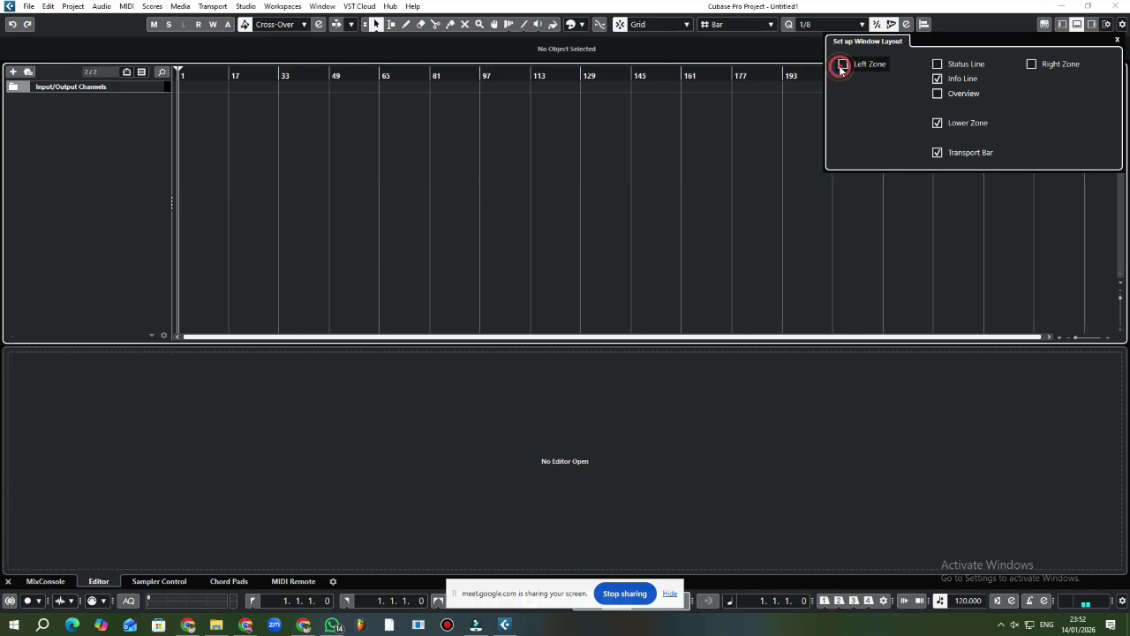
click(843, 64)
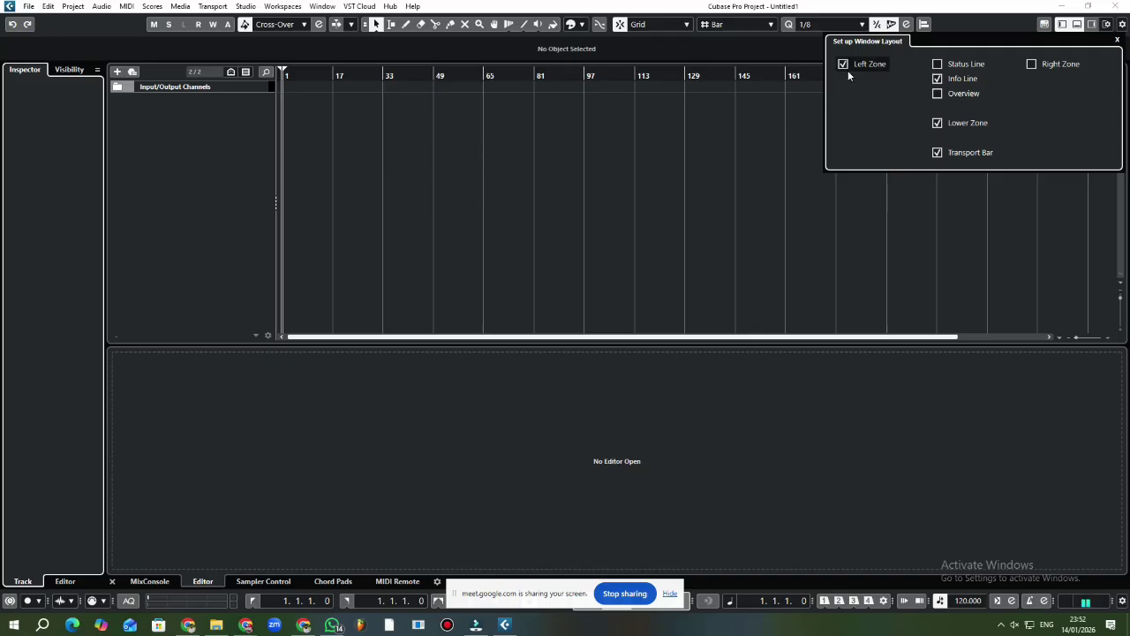
- Enable the Right Zone in the window layout setup and close the setup to view the meter
click(1106, 27)
click(1106, 26)
click(1106, 27)
click(1106, 26)
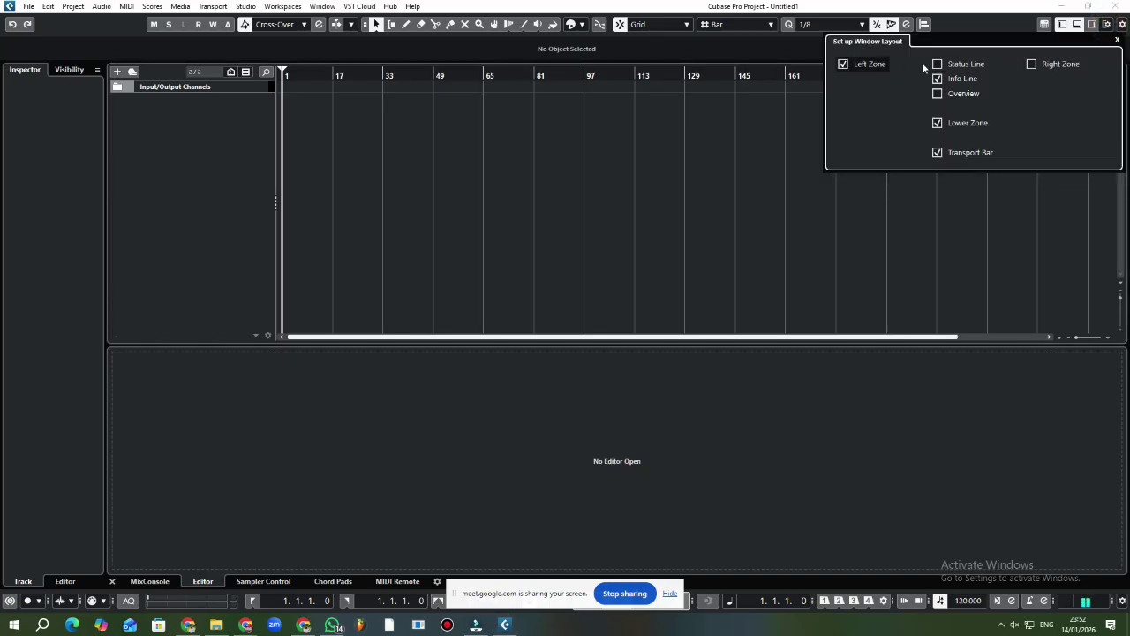
click(1032, 64)
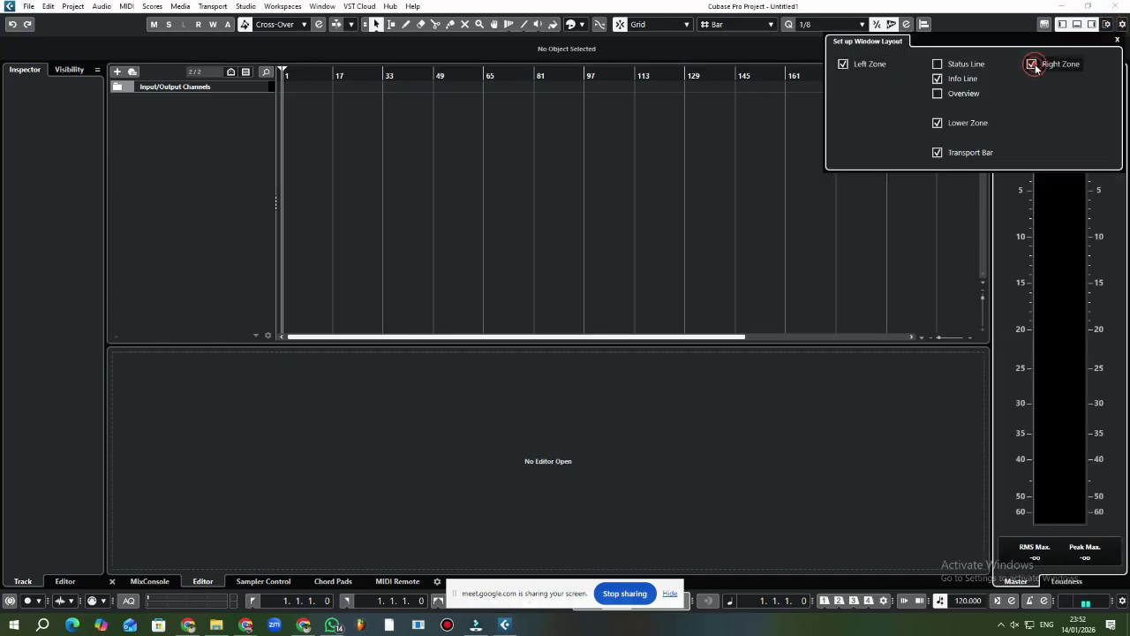
click(1106, 23)
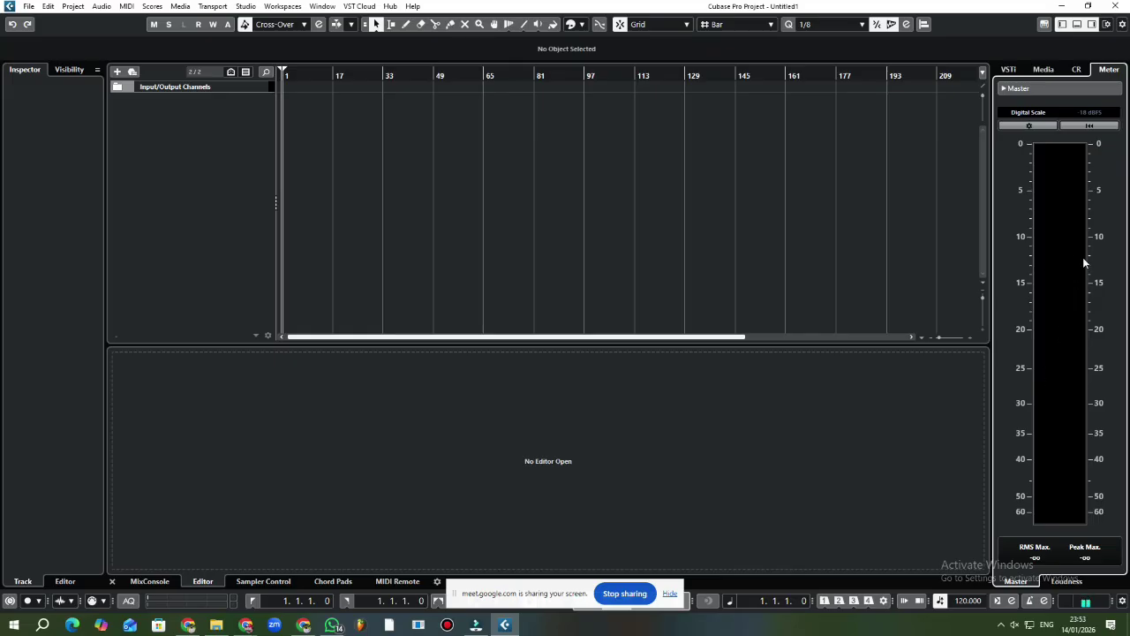
- Demonstrate hiding and showing the Lower Zone in the window layout setup, leaving it hidden
click(1107, 25)
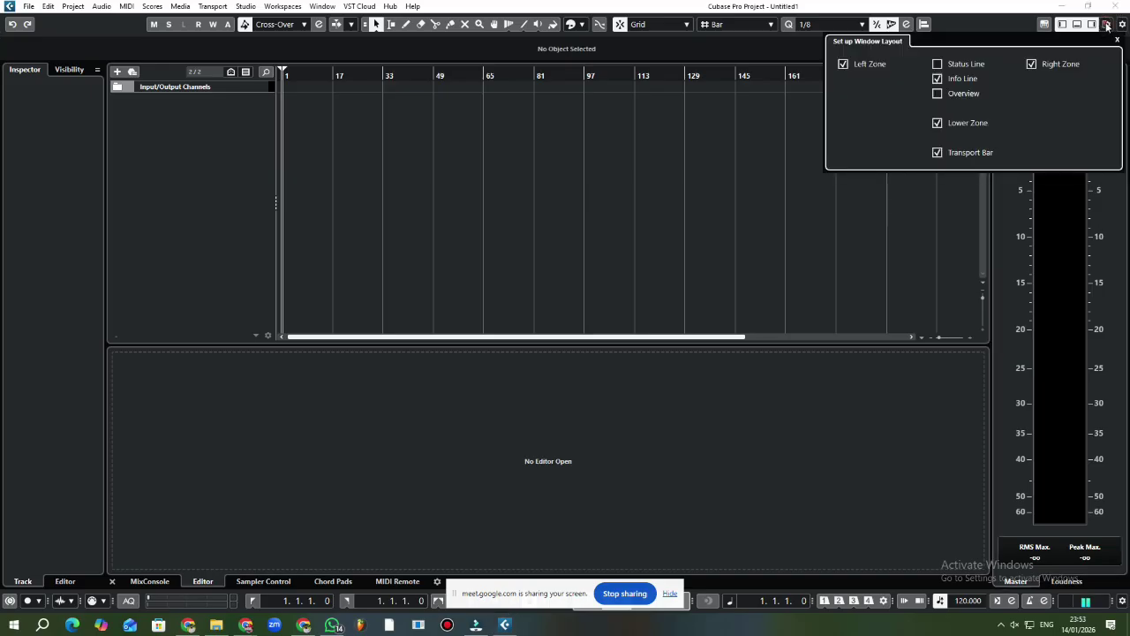
click(938, 123)
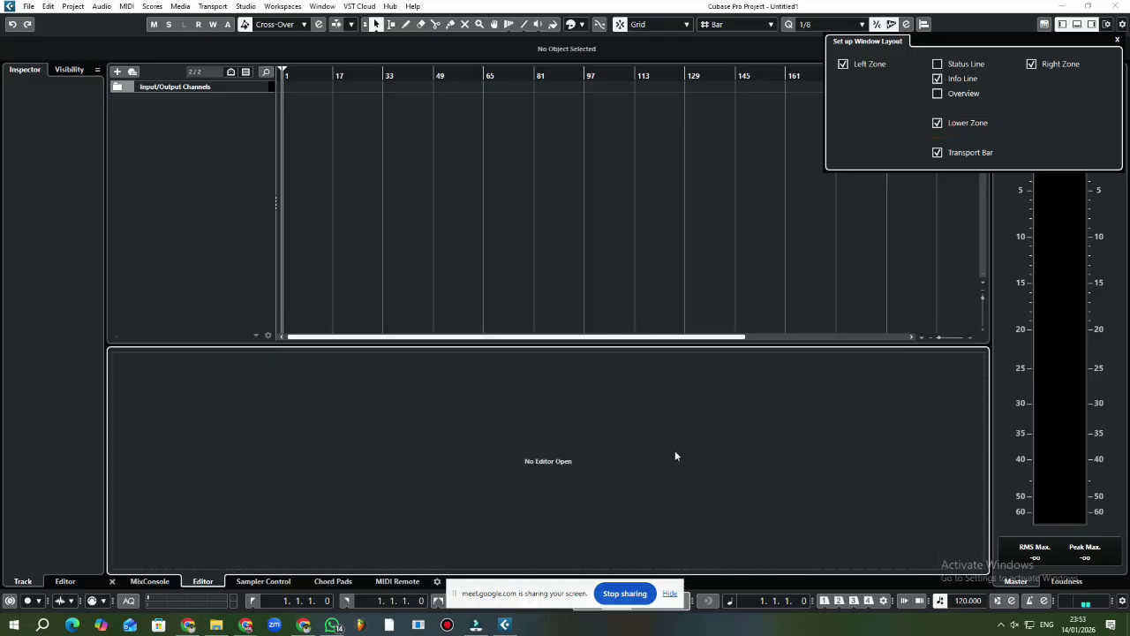
click(937, 122)
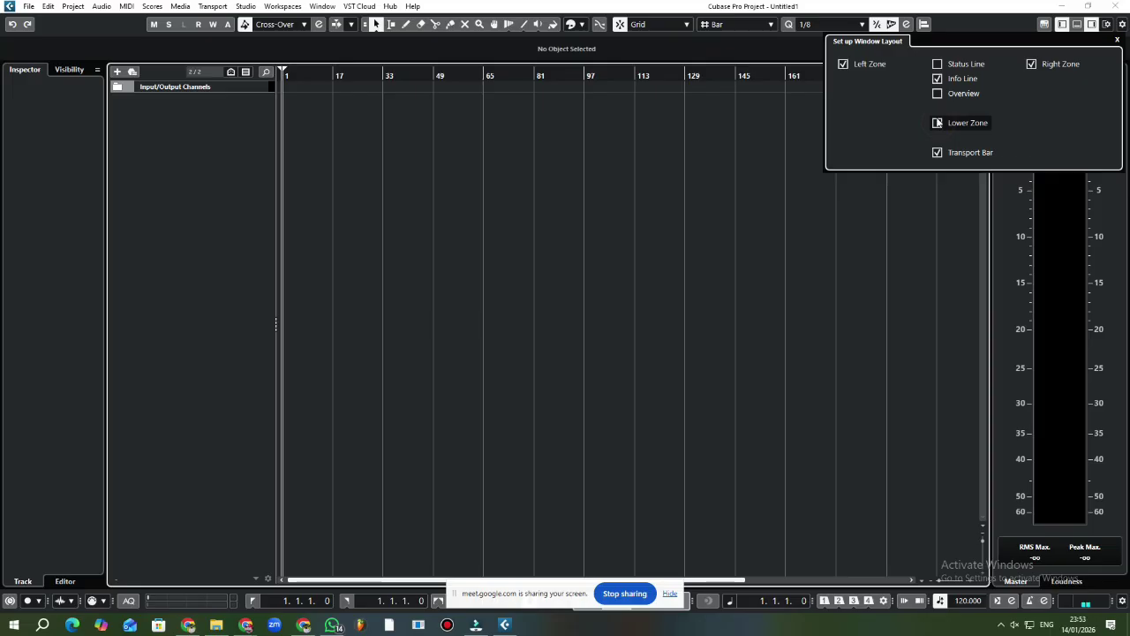
click(937, 123)
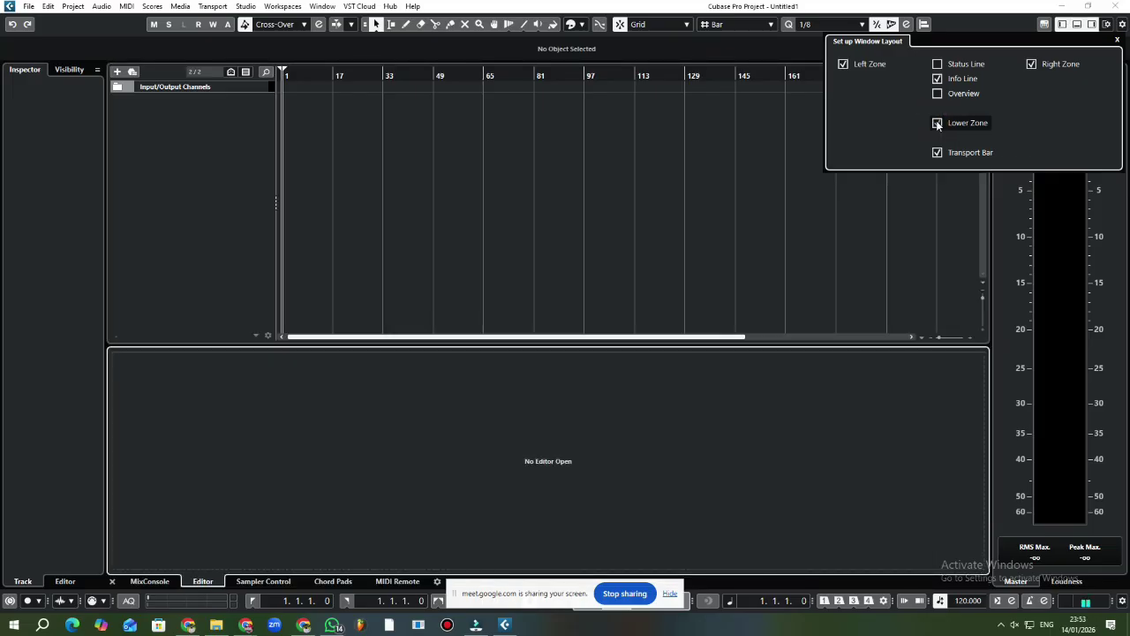
click(938, 123)
click(938, 123)
click(938, 123)
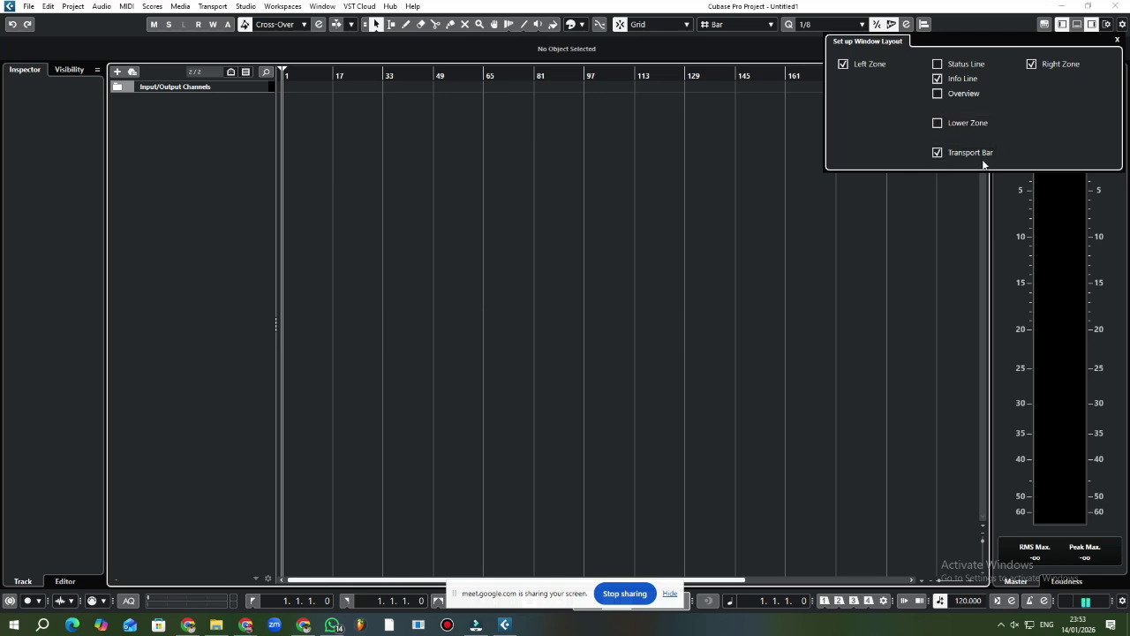
- Hide the Transport Bar through the window layout setup and dismiss the screen-sharing notice
click(938, 153)
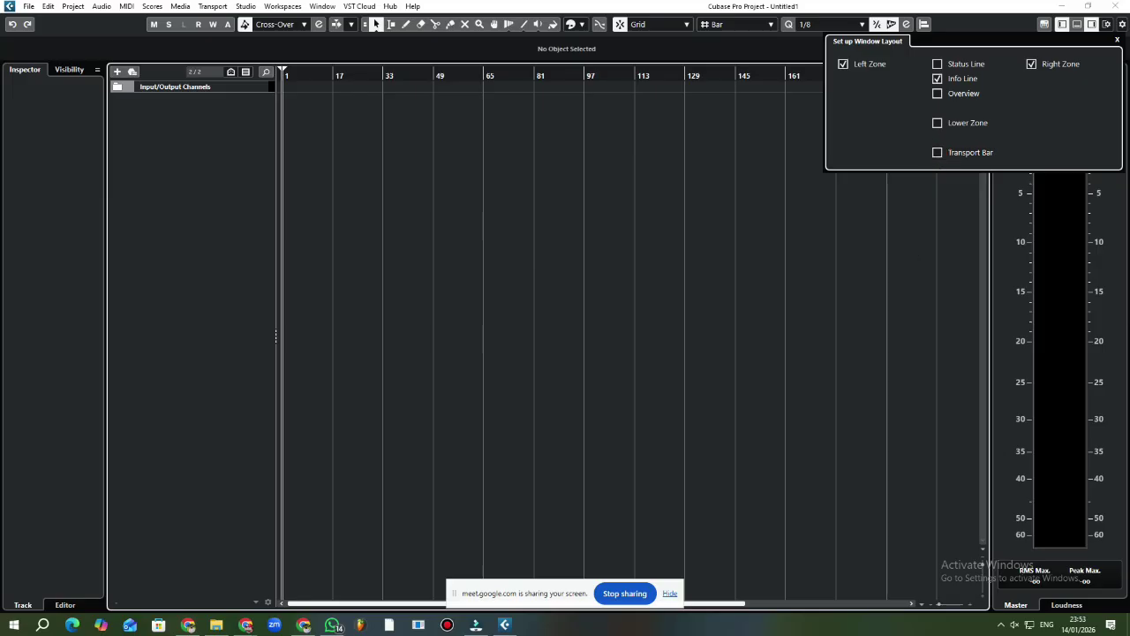
click(669, 593)
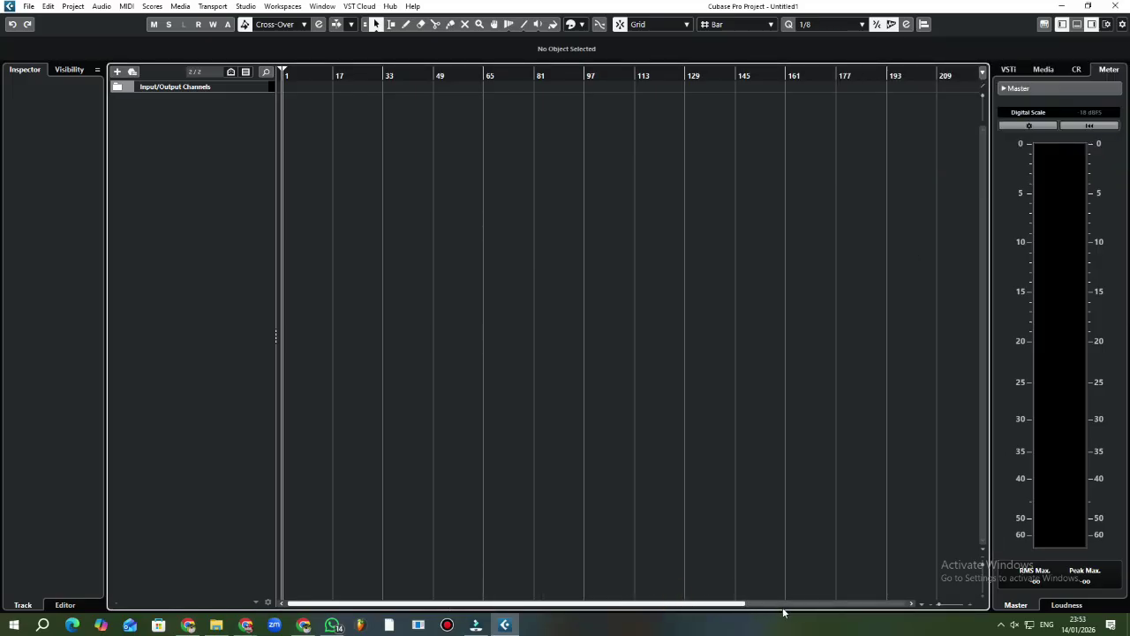
mouse_move(720, 607)
mouse_down()
mouse_move(764, 607)
mouse_move(721, 608)
mouse_up()
- Show the Transport Bar again, demonstrate toggling it once more, and close the window layout setup with it displayed
click(1106, 25)
click(937, 152)
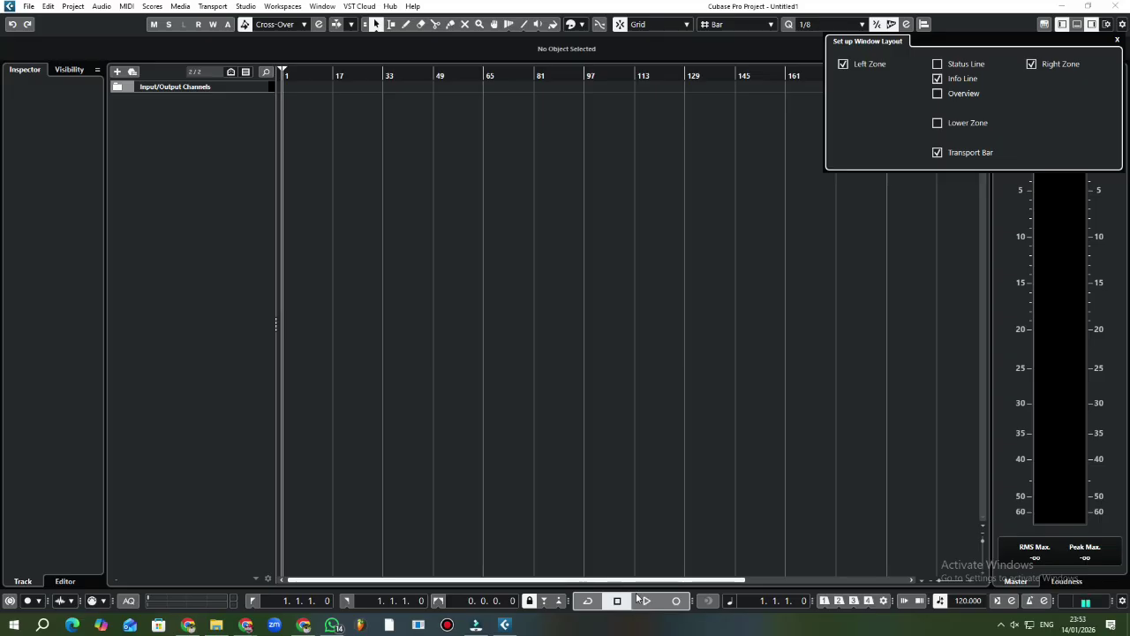
click(938, 152)
click(938, 152)
click(1117, 40)
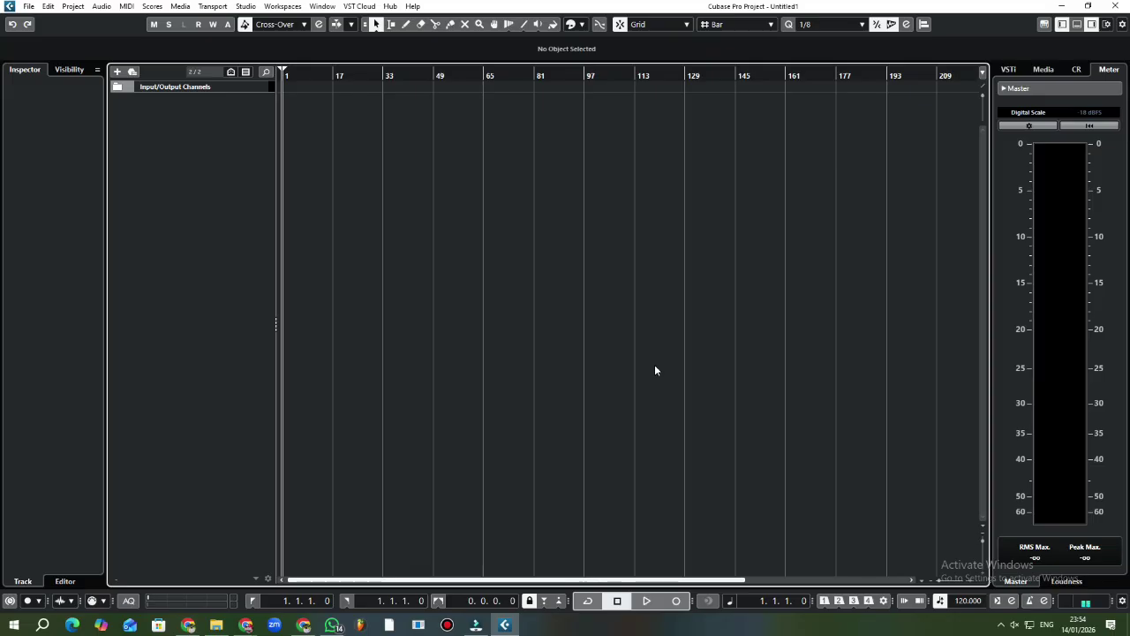
- Revisit the window layout setup and the right zone's Meter, then hide the right zone
click(1106, 28)
click(1110, 70)
click(1092, 24)
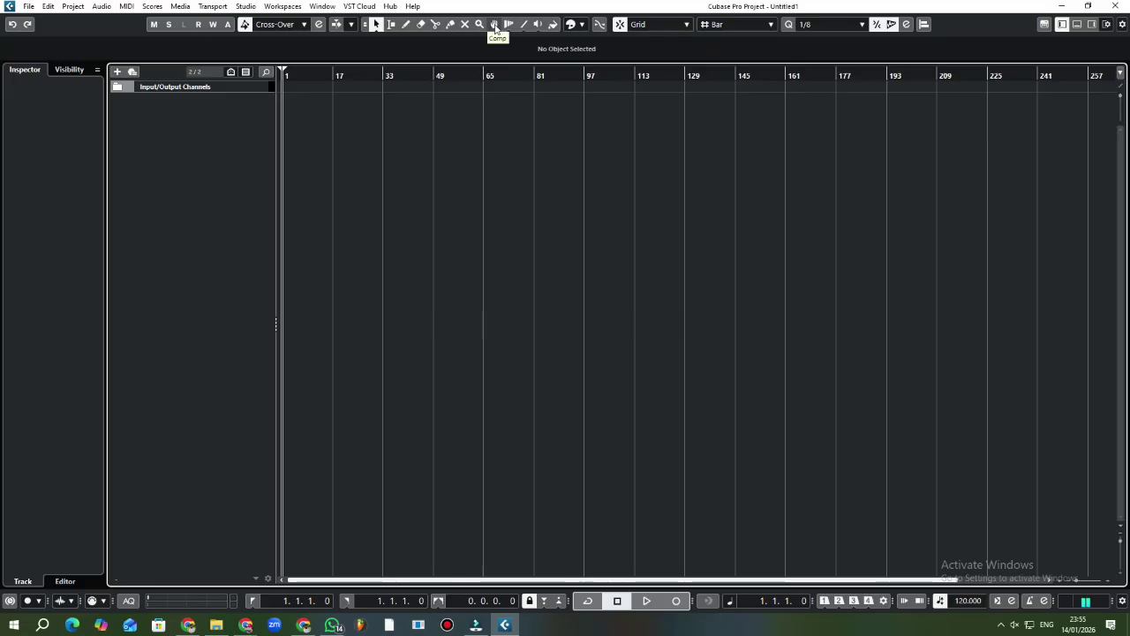
- Examine the Colorize palette and the snap type options, as well as the list of track types that can be added
click(573, 24)
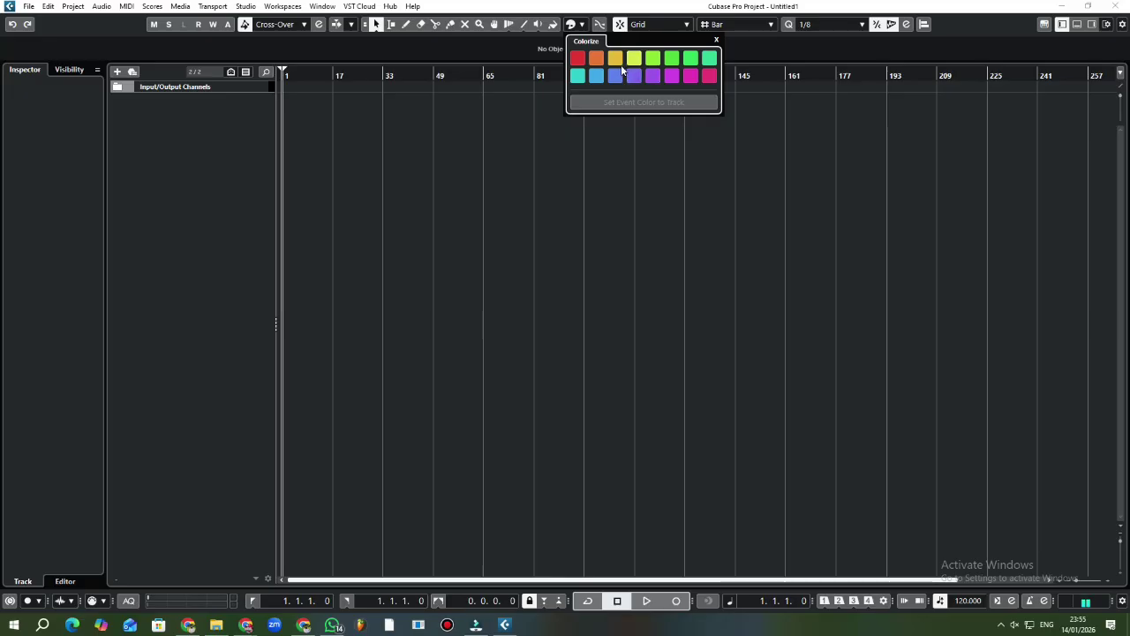
click(621, 25)
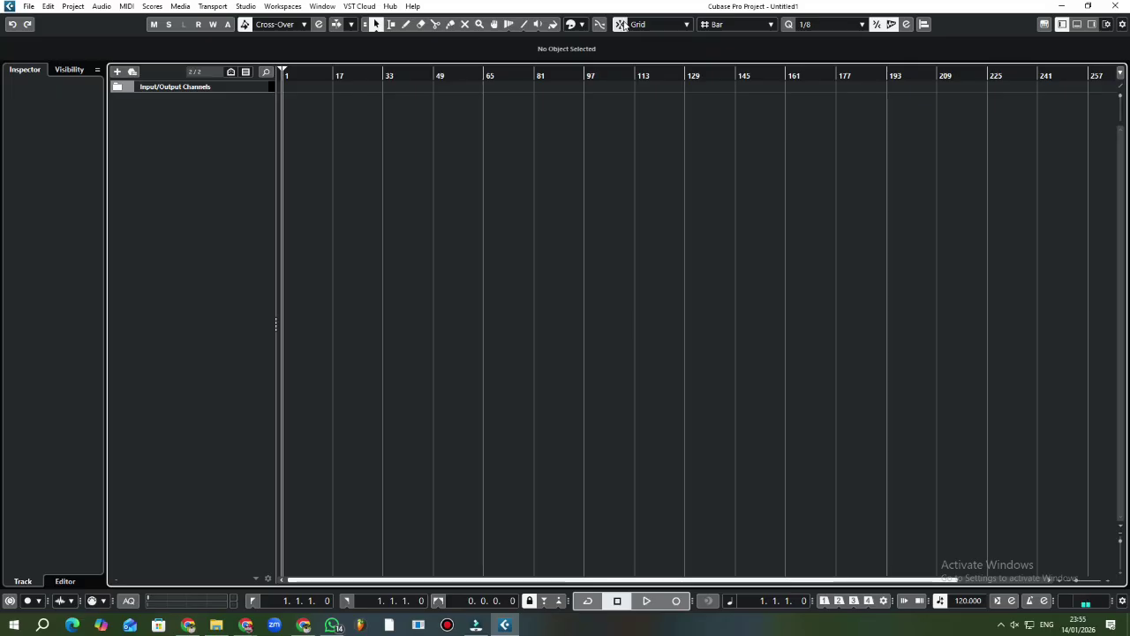
click(679, 27)
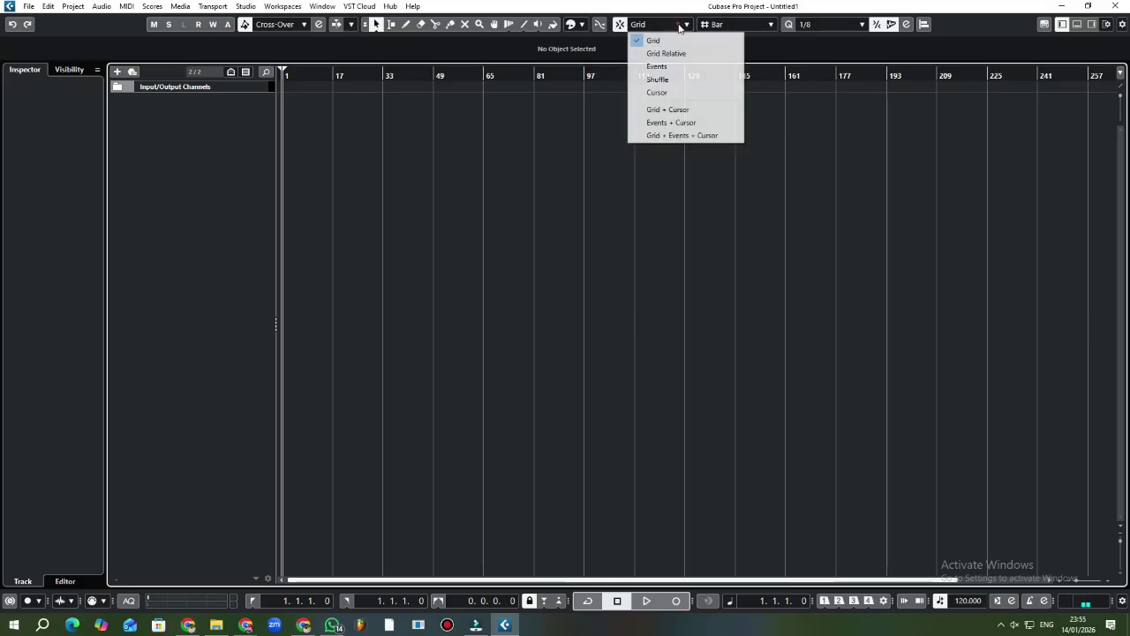
click(669, 24)
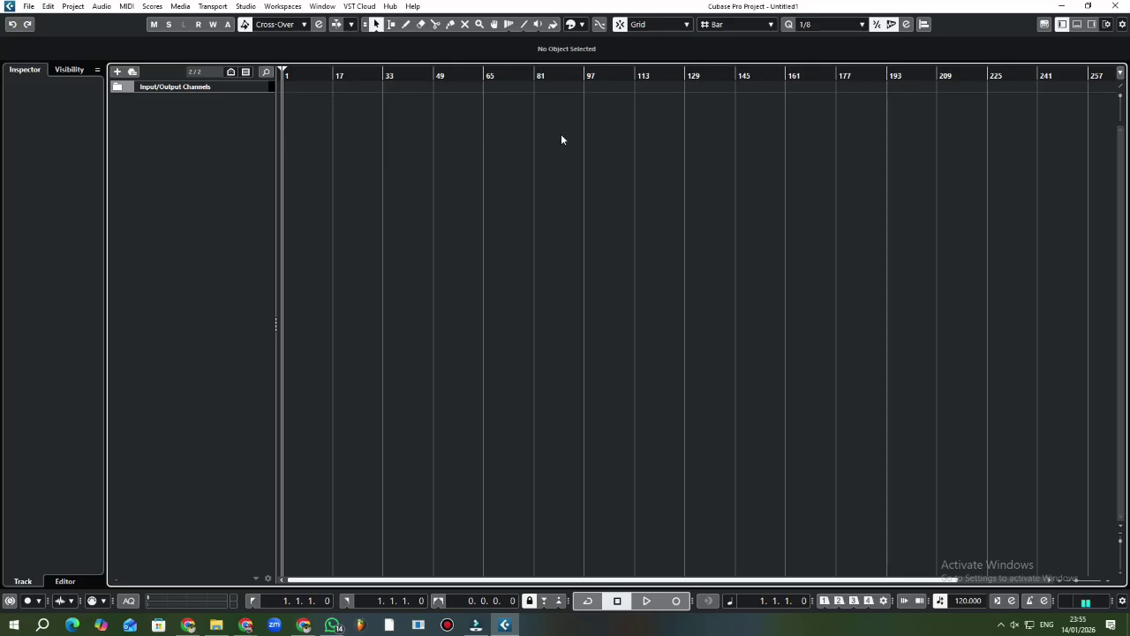
right_click(194, 132)
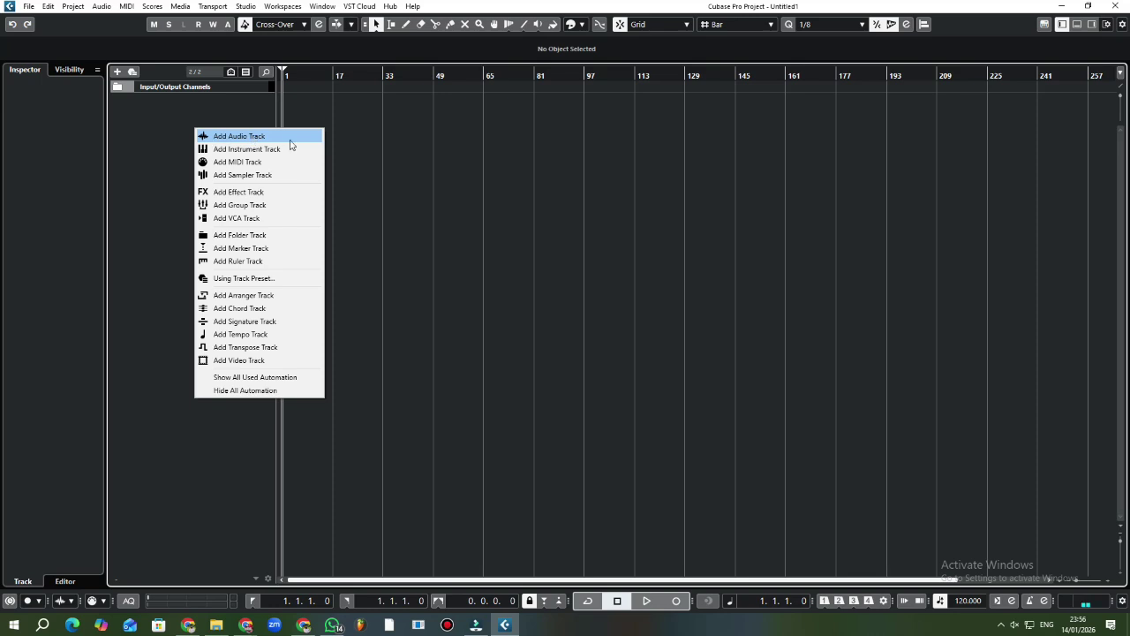
click(193, 118)
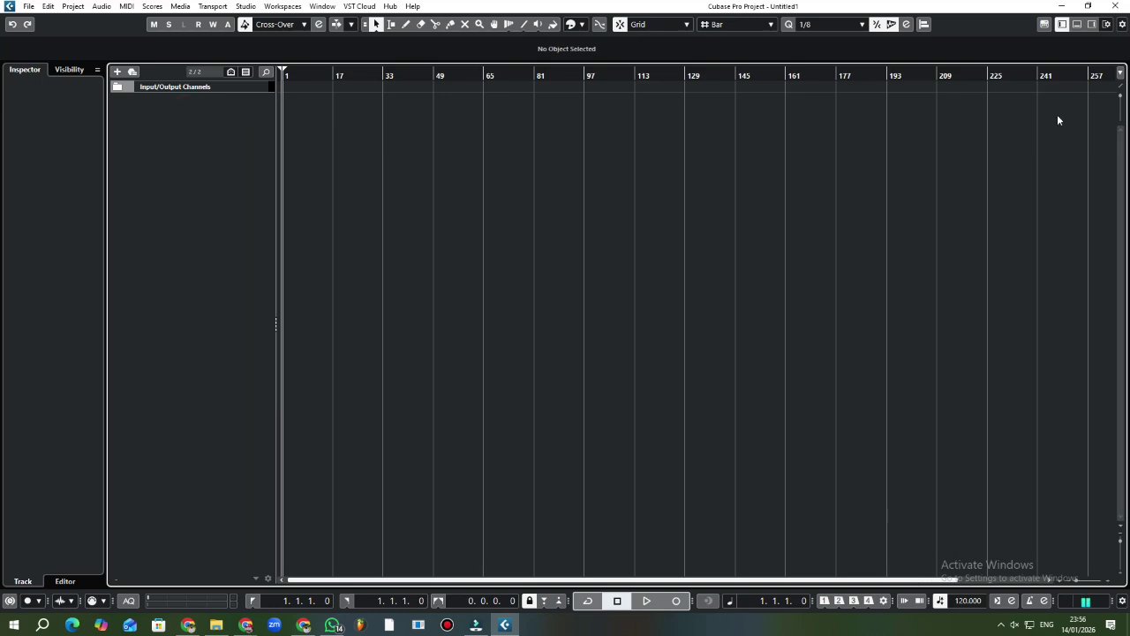
- Raise the system speaker volume to 94 and lower it back to 0
click(1016, 625)
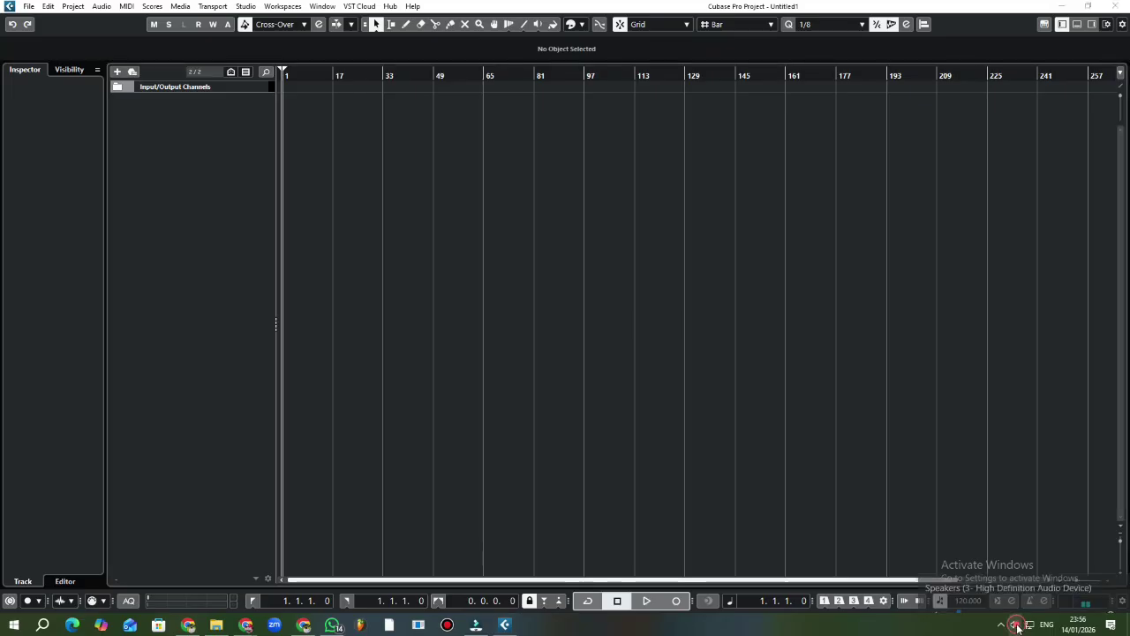
click(1083, 596)
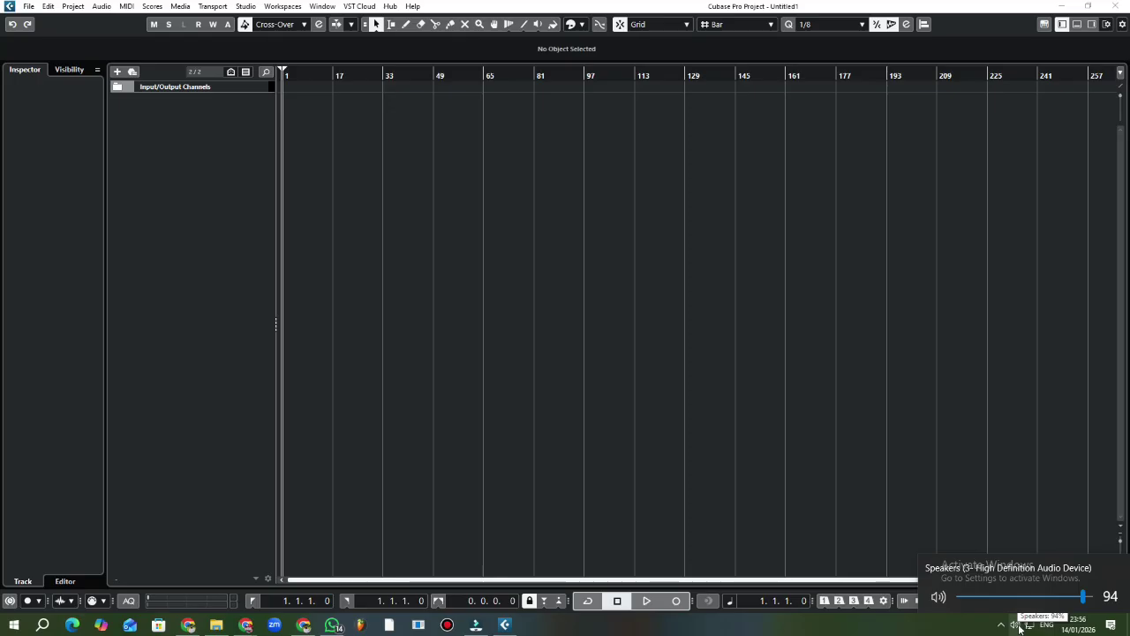
drag(1083, 597, 933, 599)
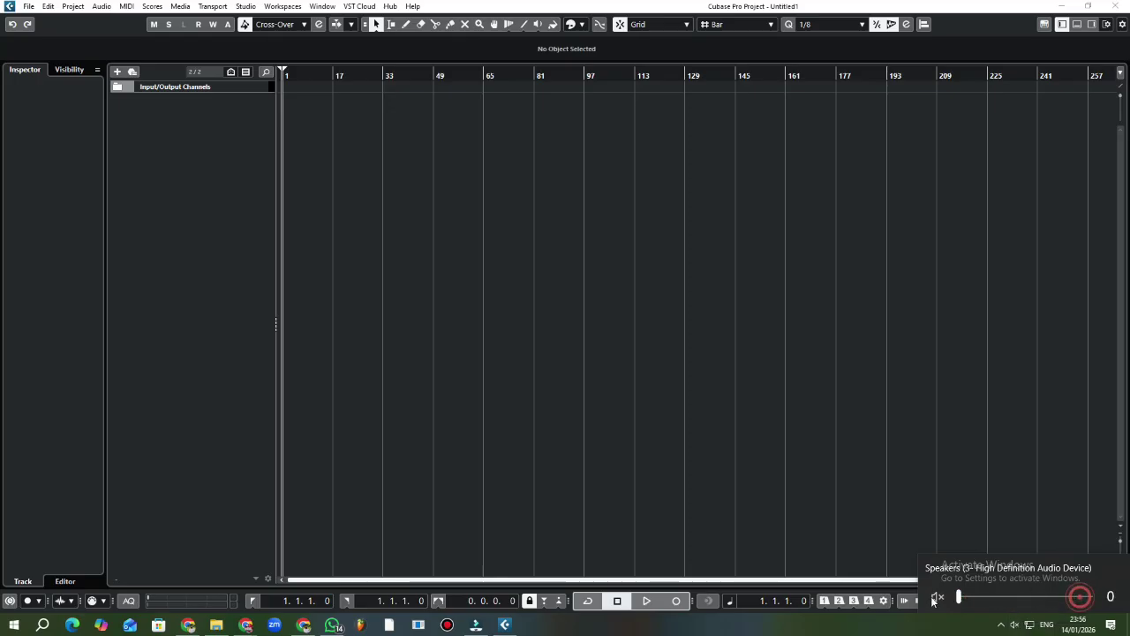
click(1014, 624)
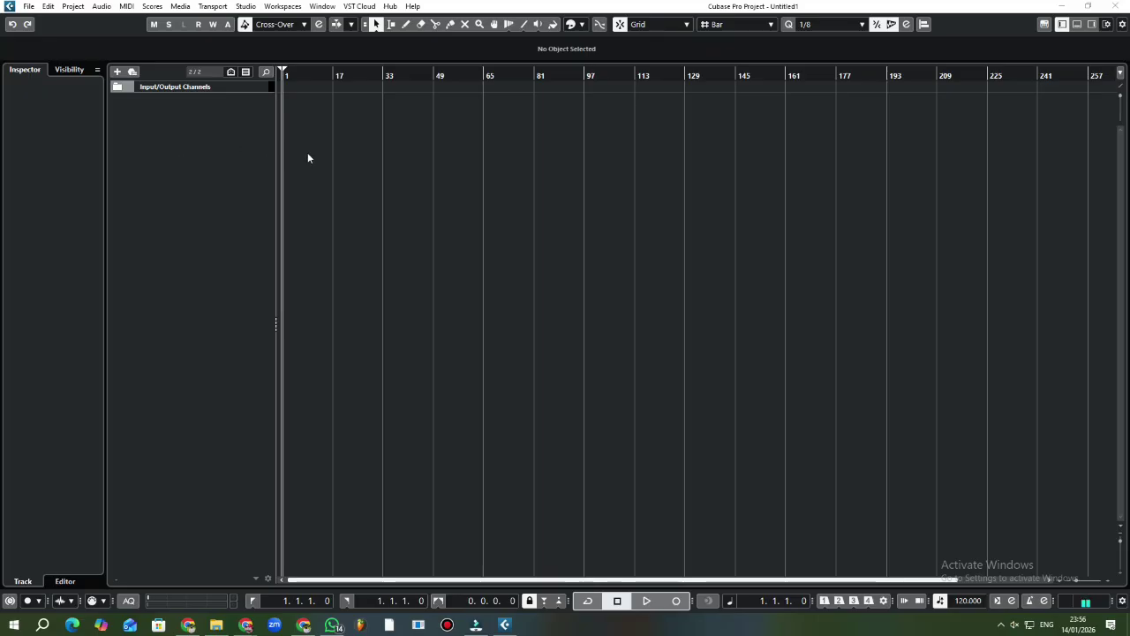
- Start adding an audio track and set its audio input to Stereo In
right_click(241, 130)
right_click(175, 130)
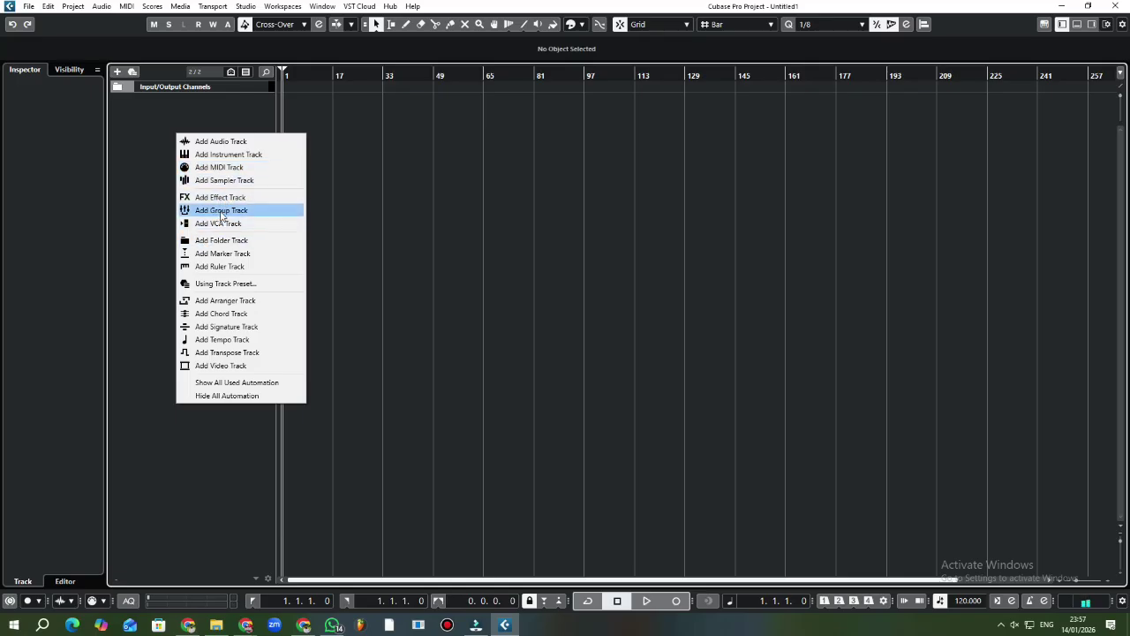
click(228, 144)
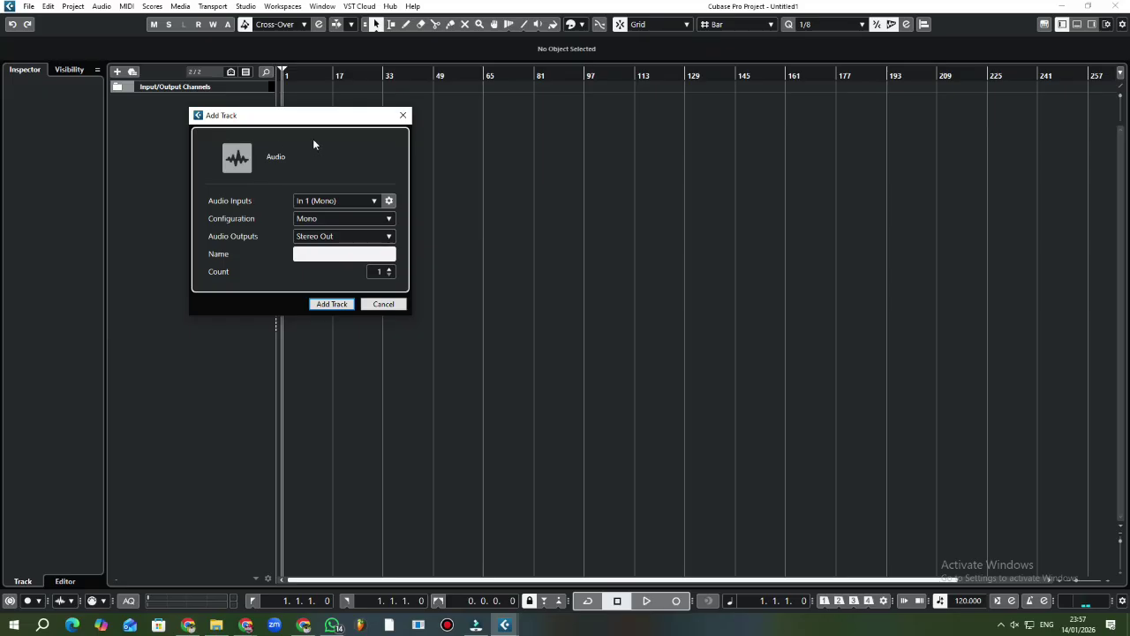
click(359, 205)
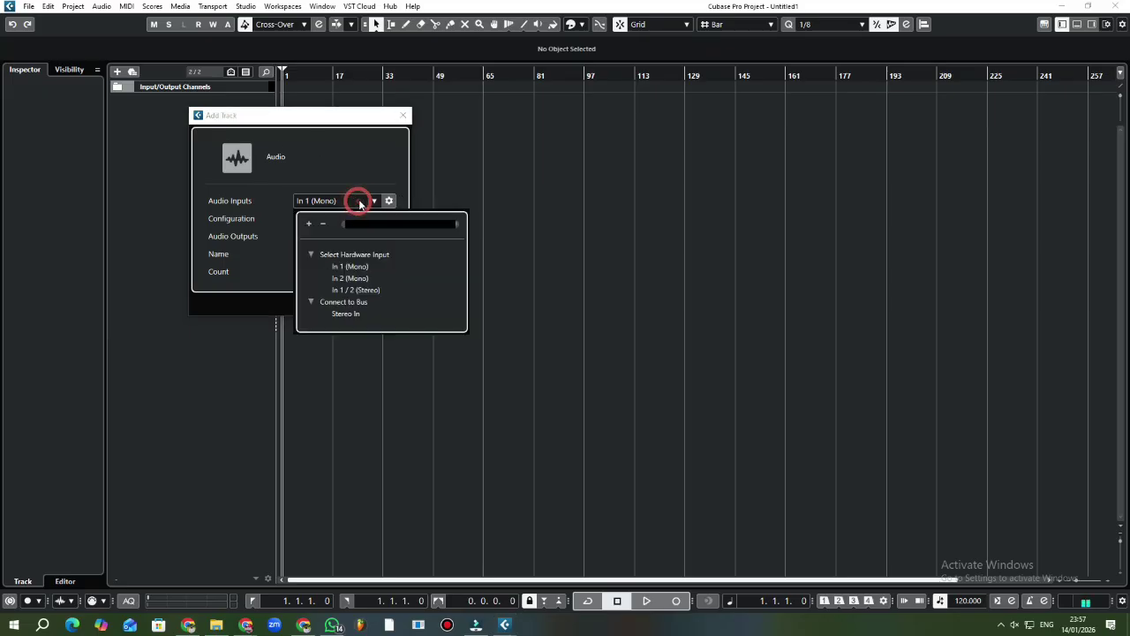
click(372, 296)
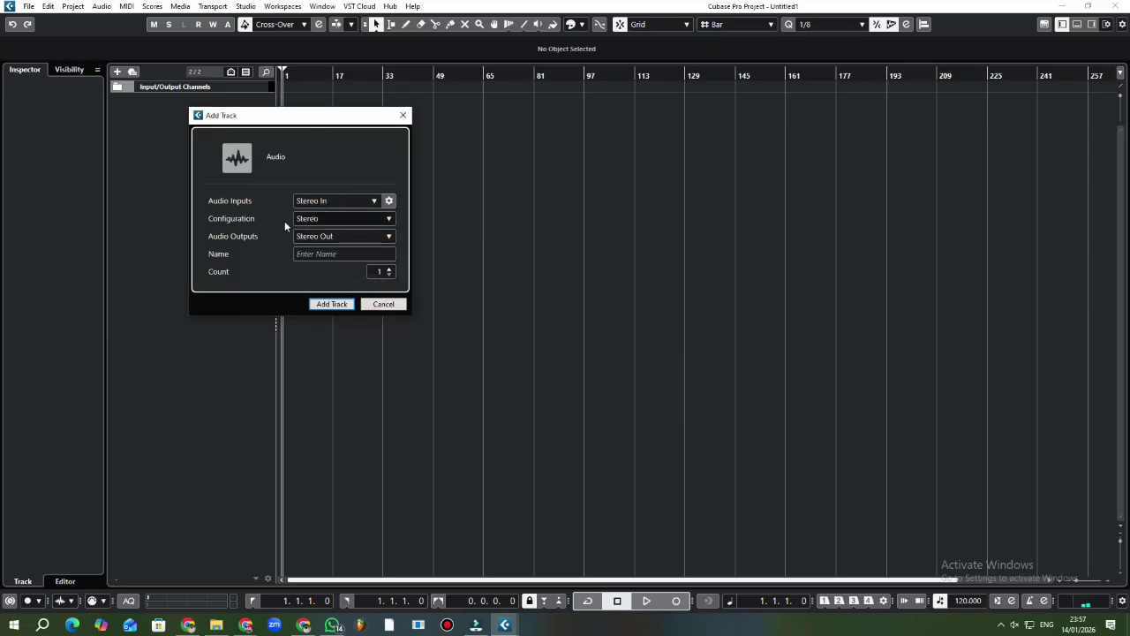
- Set the new audio track's input to In 1 (Mono) and its configuration to Mono
click(342, 207)
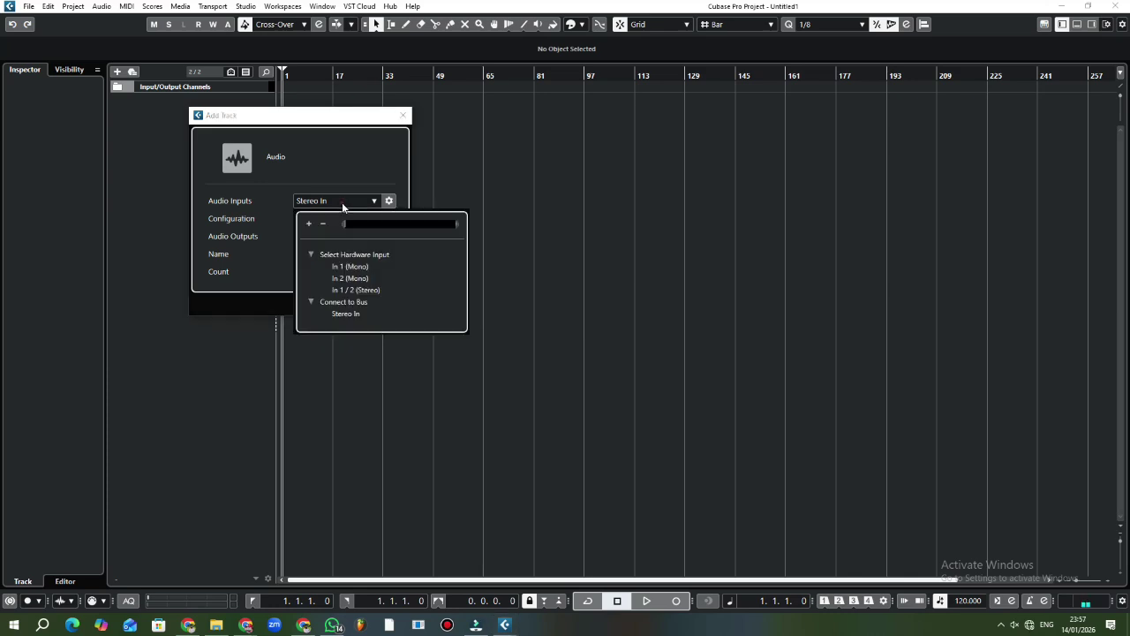
click(355, 270)
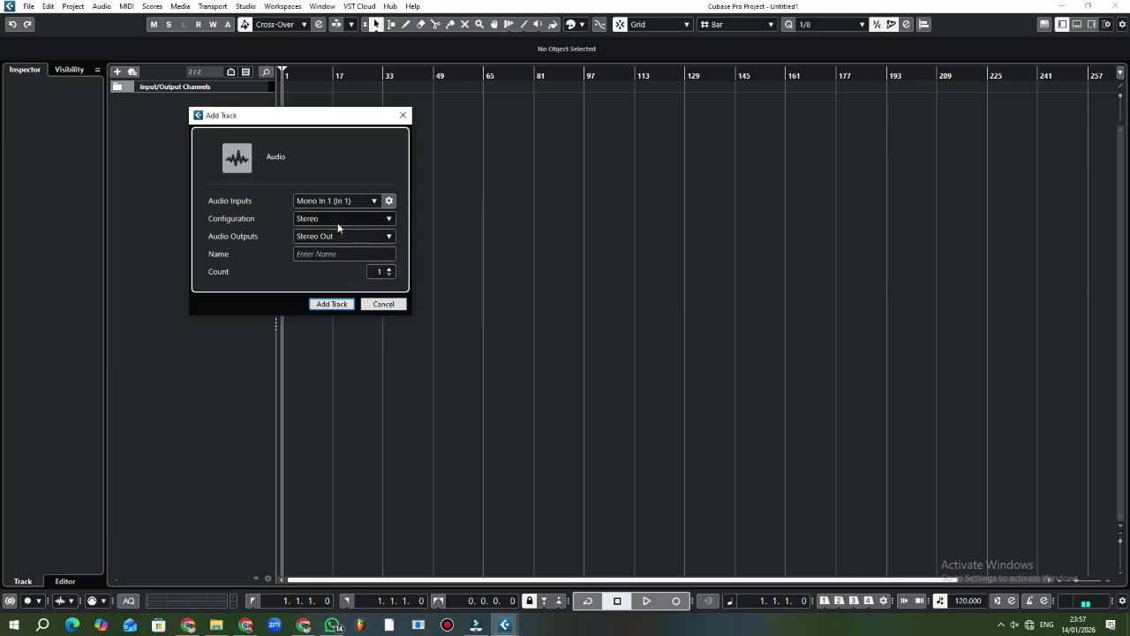
click(335, 221)
click(329, 235)
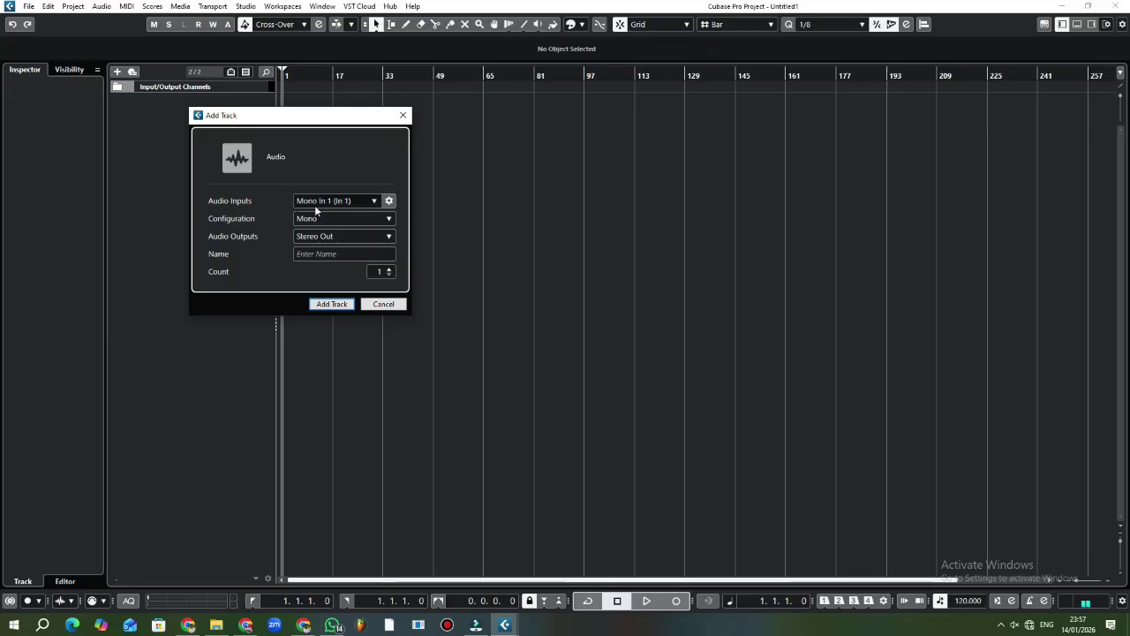
- Review the audio input and audio output choices for the new track without changing them
click(365, 200)
click(367, 156)
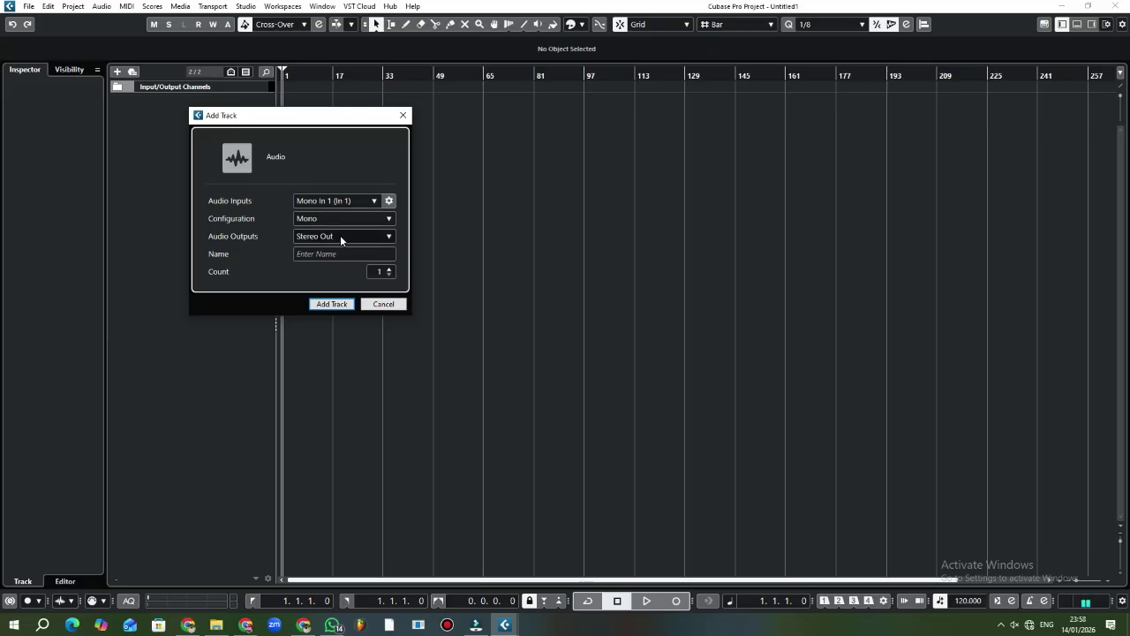
click(371, 236)
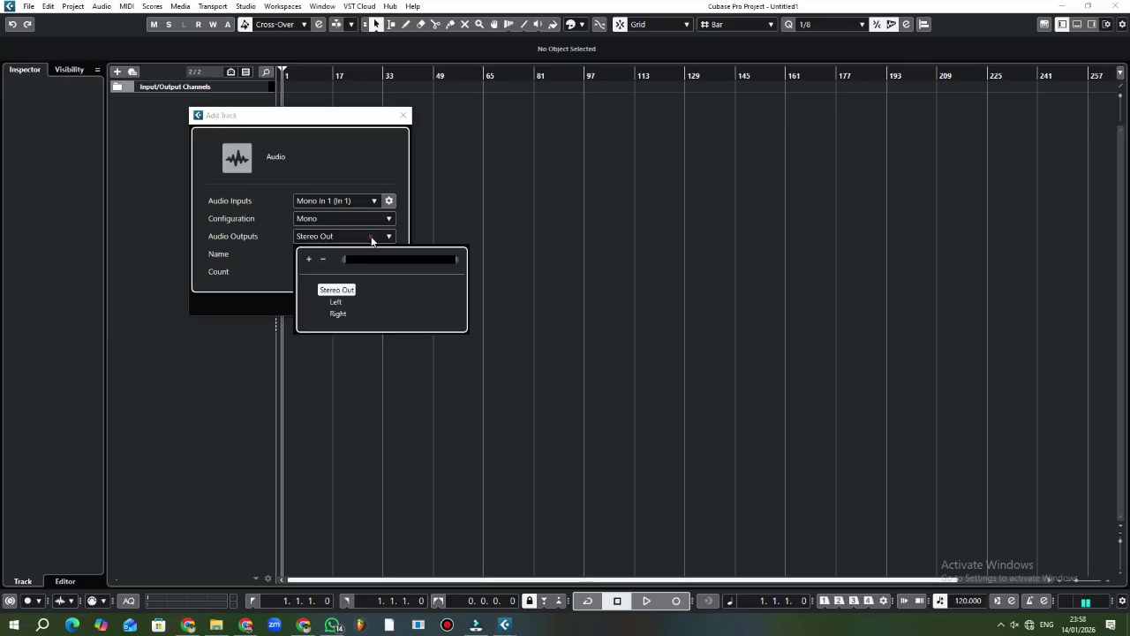
click(272, 272)
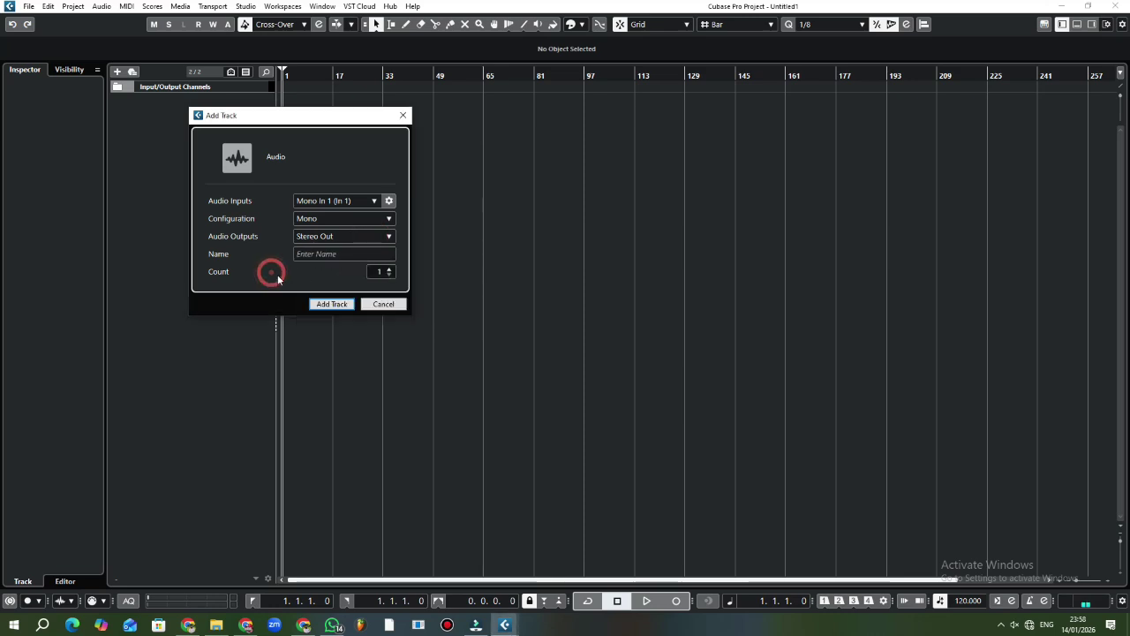
click(331, 256)
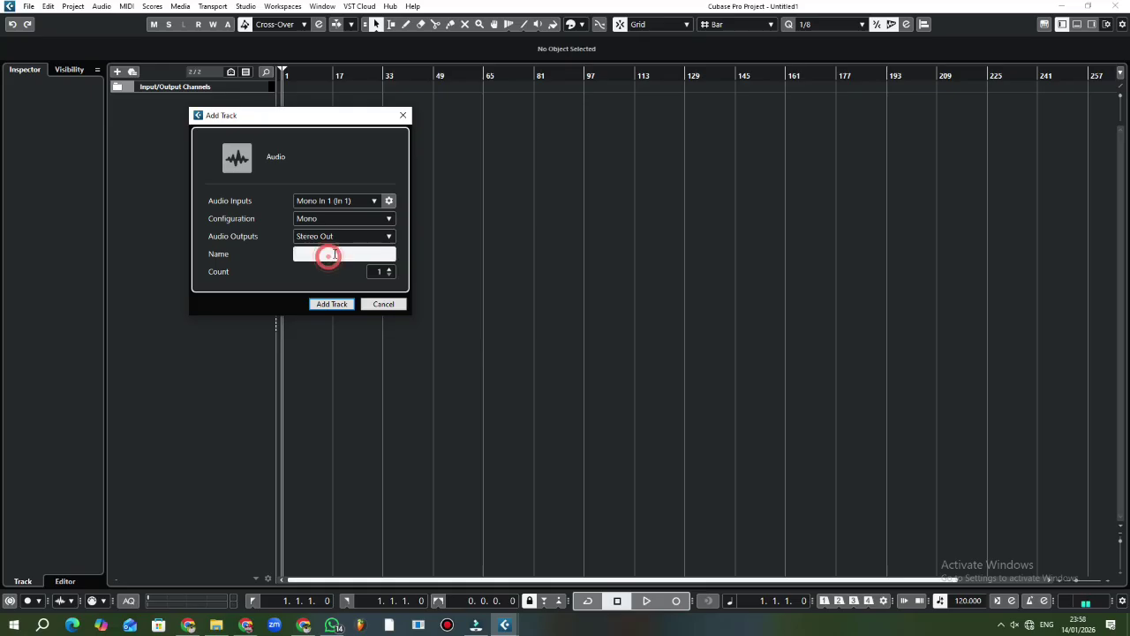
text(yyyyy)
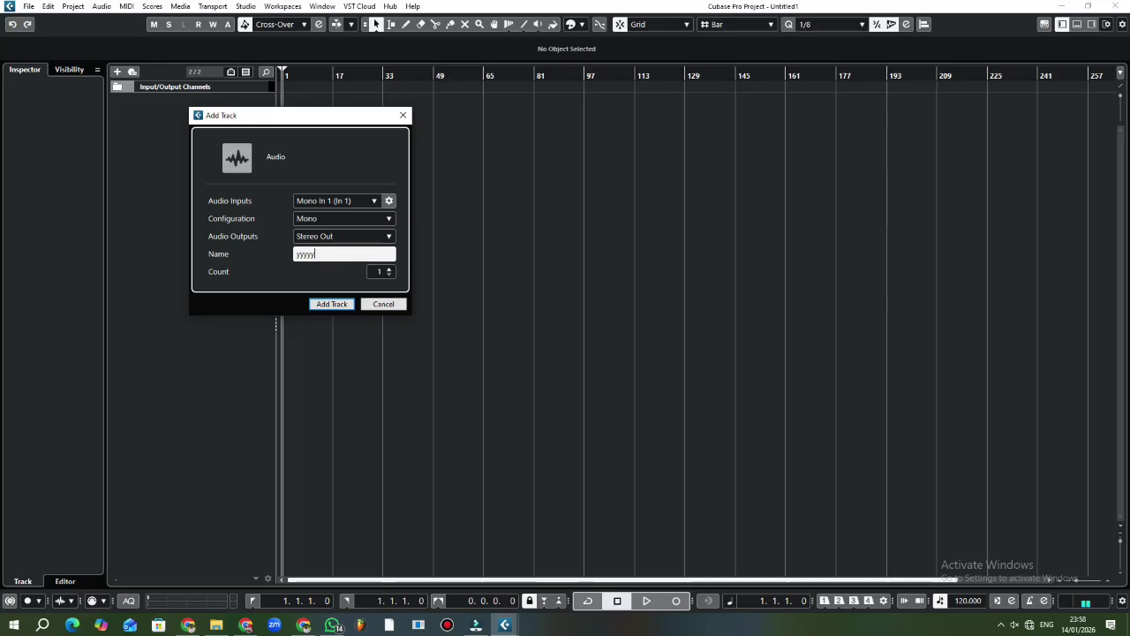
key(BackSpace)
key(BackSpace)
key(BackSpace)
key(BackSpace)
key(BackSpace)
- Add two audio tracks named aaa 1 and select each of them in the track list
text(aaa)
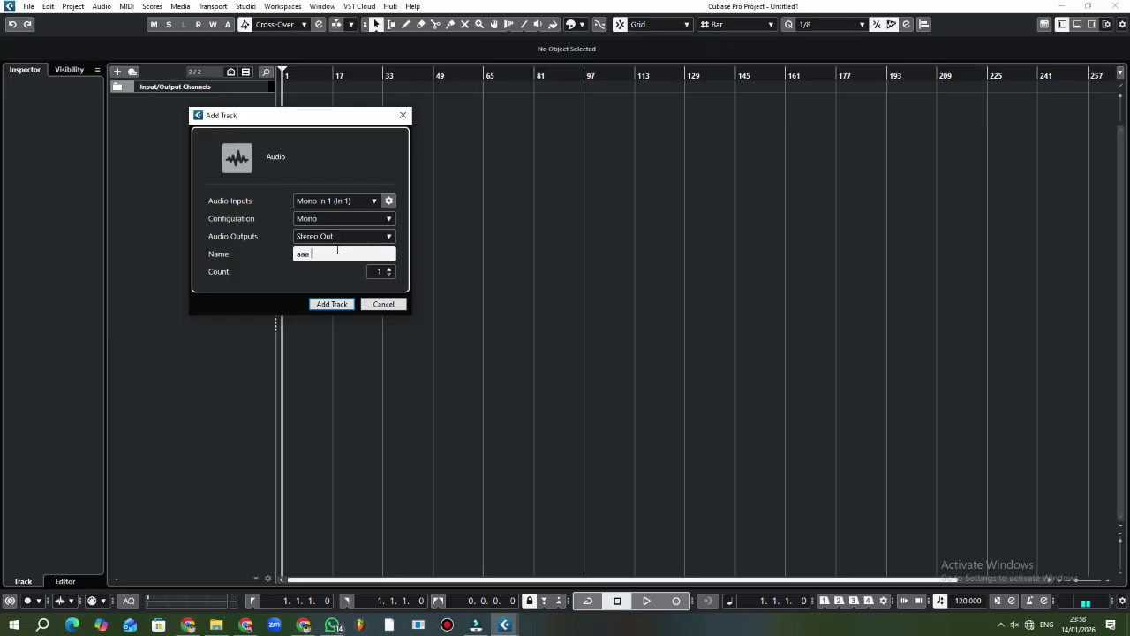
text(4)
click(388, 270)
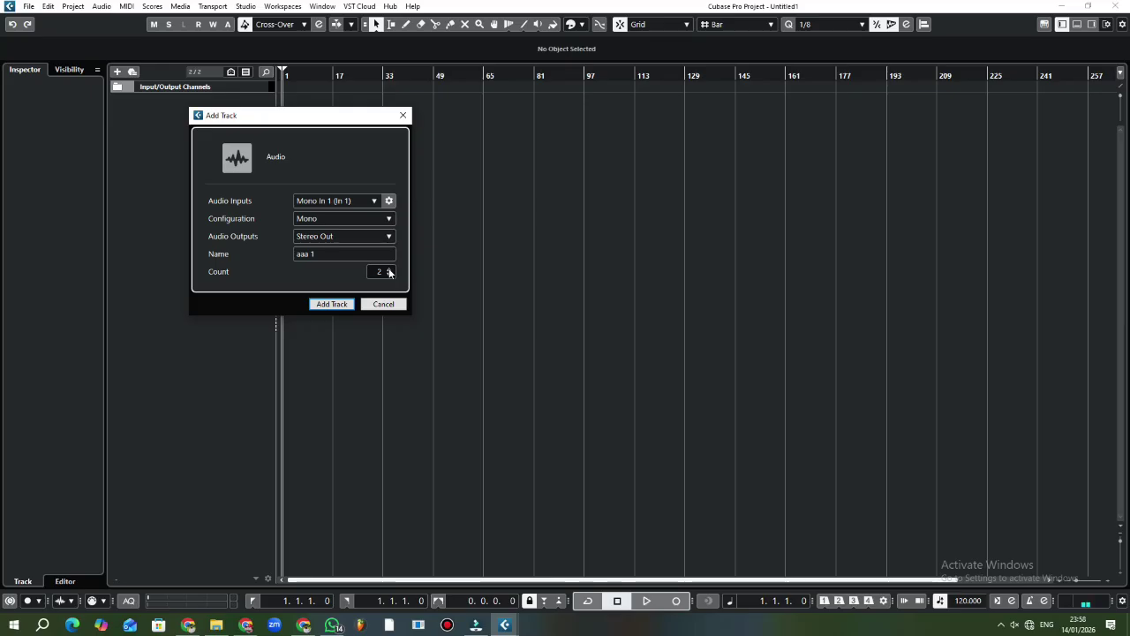
click(332, 304)
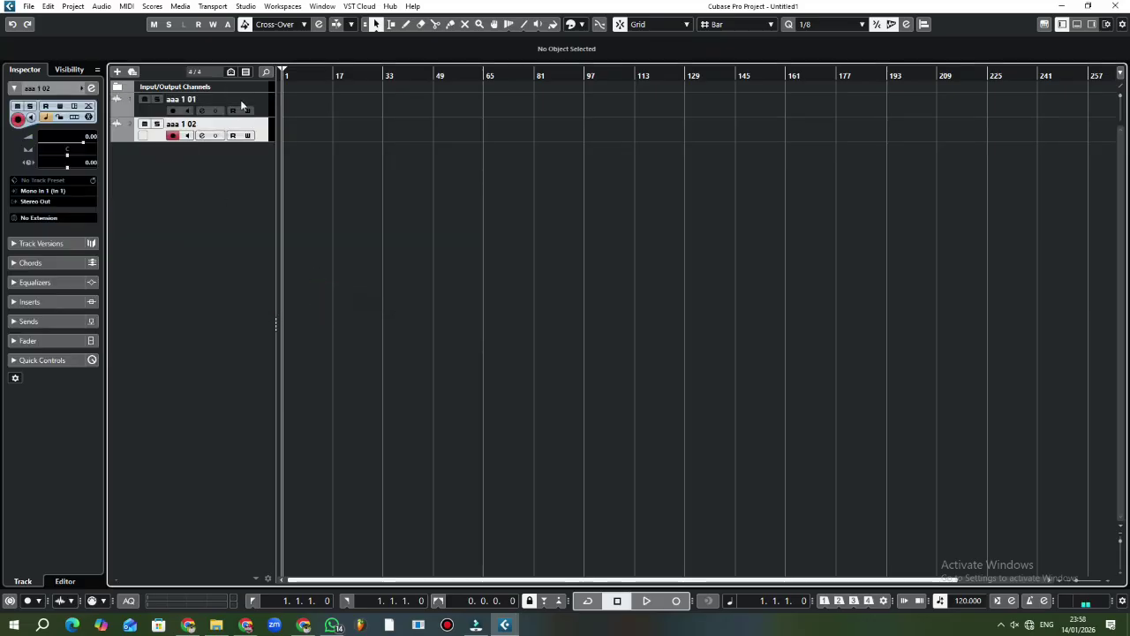
click(256, 98)
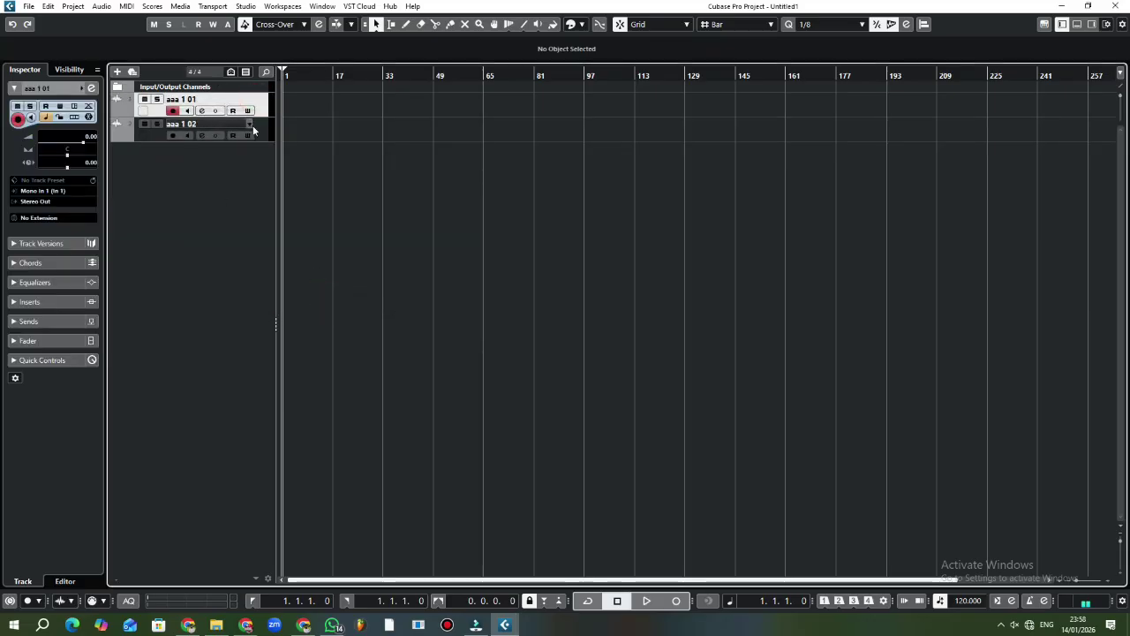
click(262, 132)
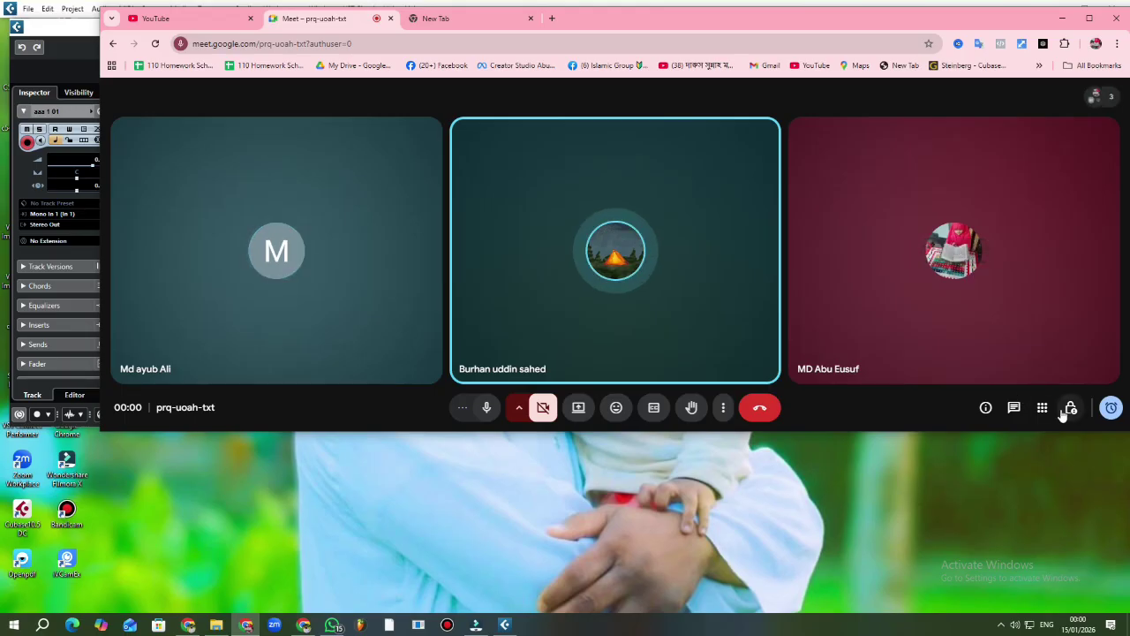
- Alternate the system speaker volume between loud and near silent during the meeting, raising it to 90 and 95, and finish with it muted
click(1015, 624)
drag(1092, 598, 909, 603)
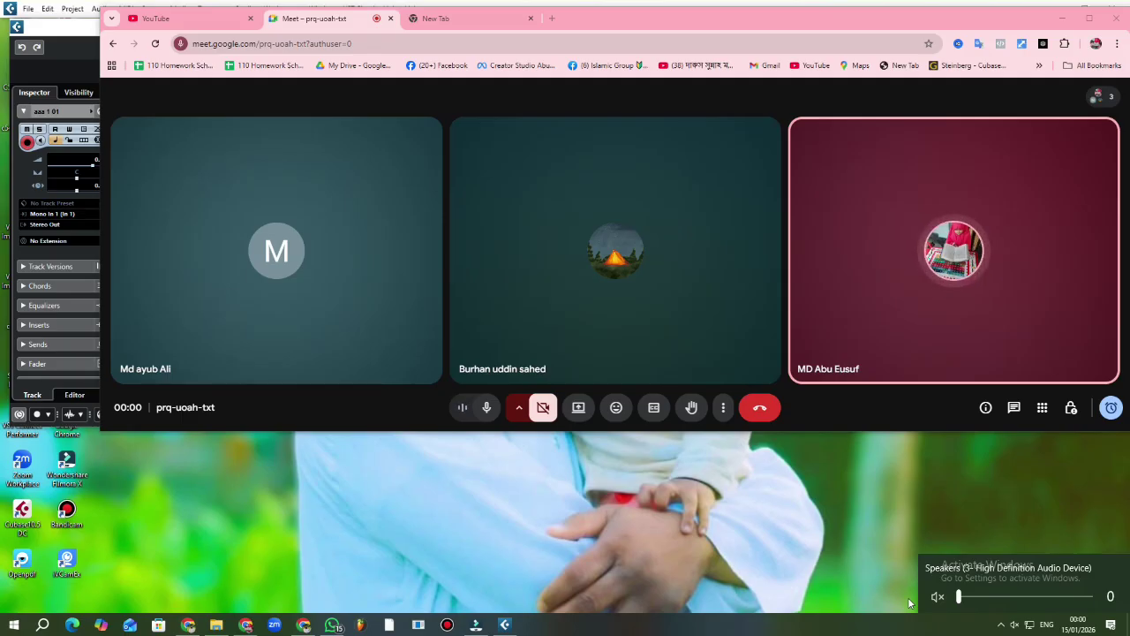
drag(961, 597, 1077, 598)
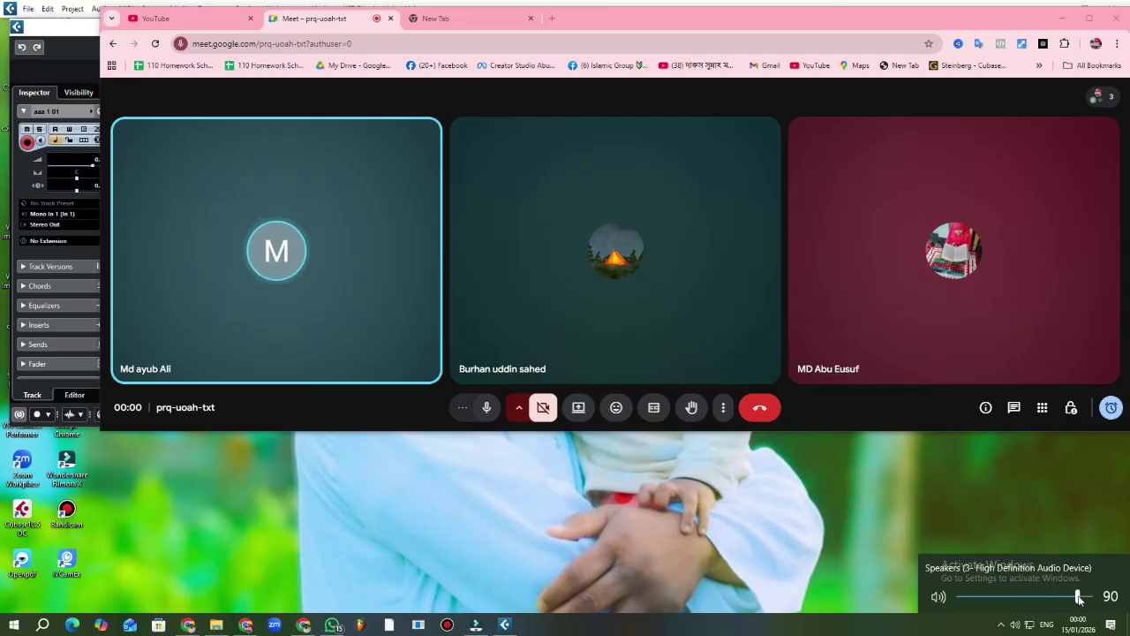
drag(1078, 598, 963, 598)
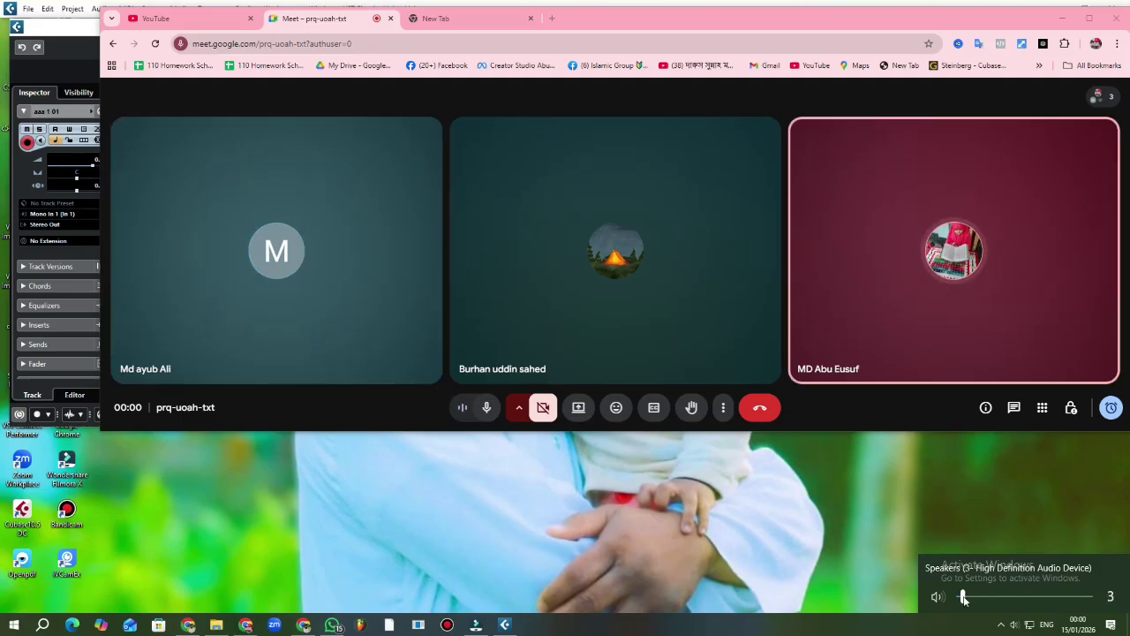
drag(964, 598, 1085, 598)
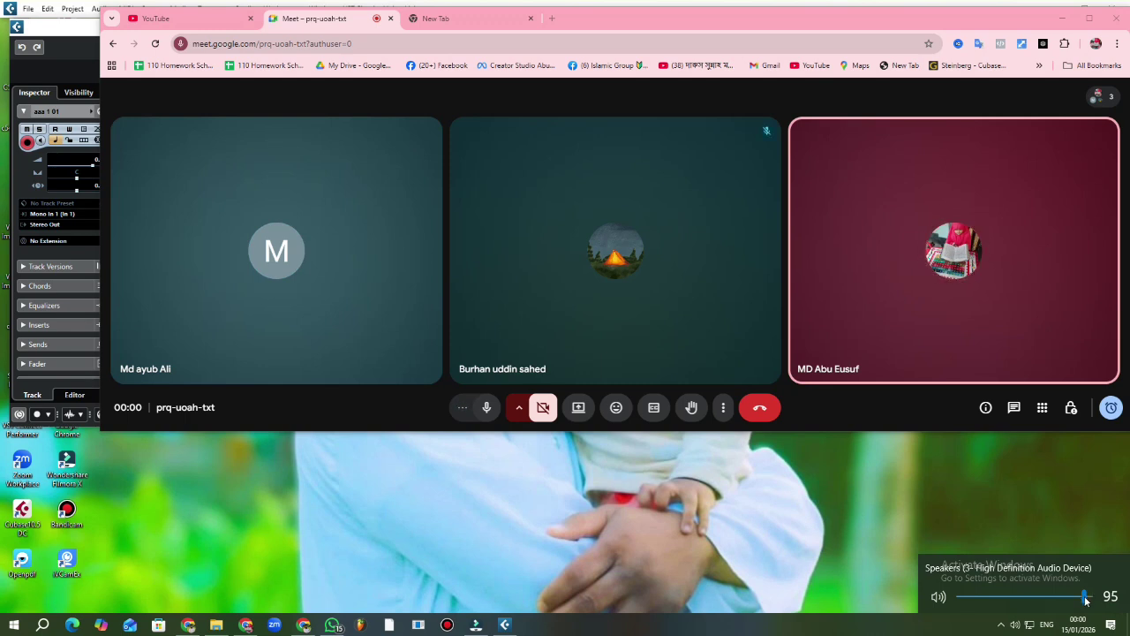
drag(1085, 600, 952, 600)
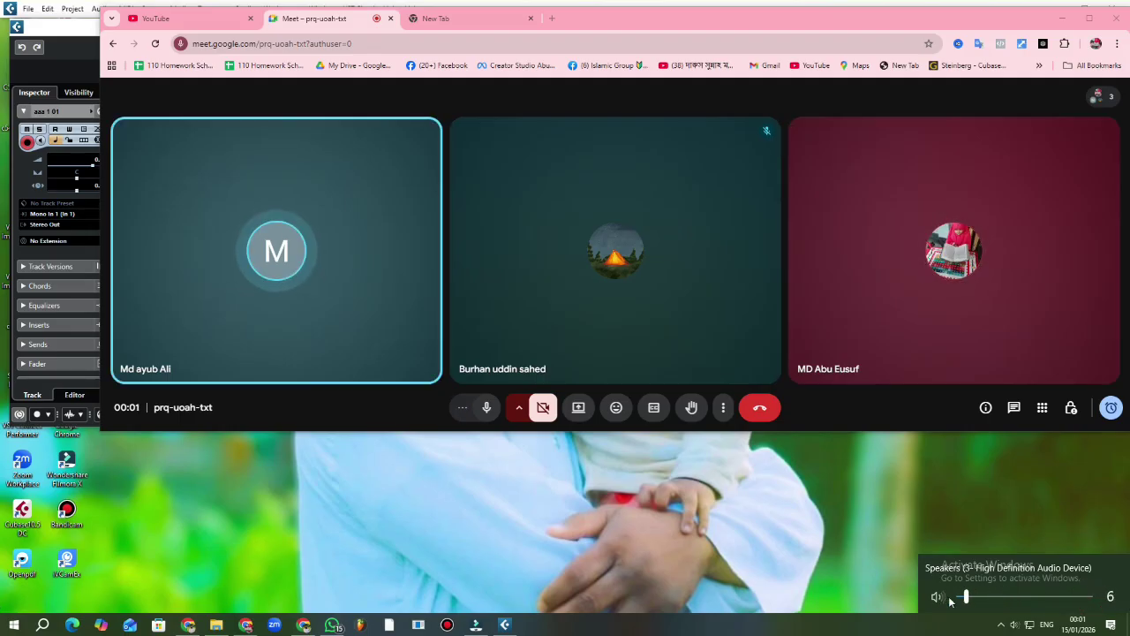
- Return to the maximized Cubase Pro project window and view the types of track that can be added
click(1062, 17)
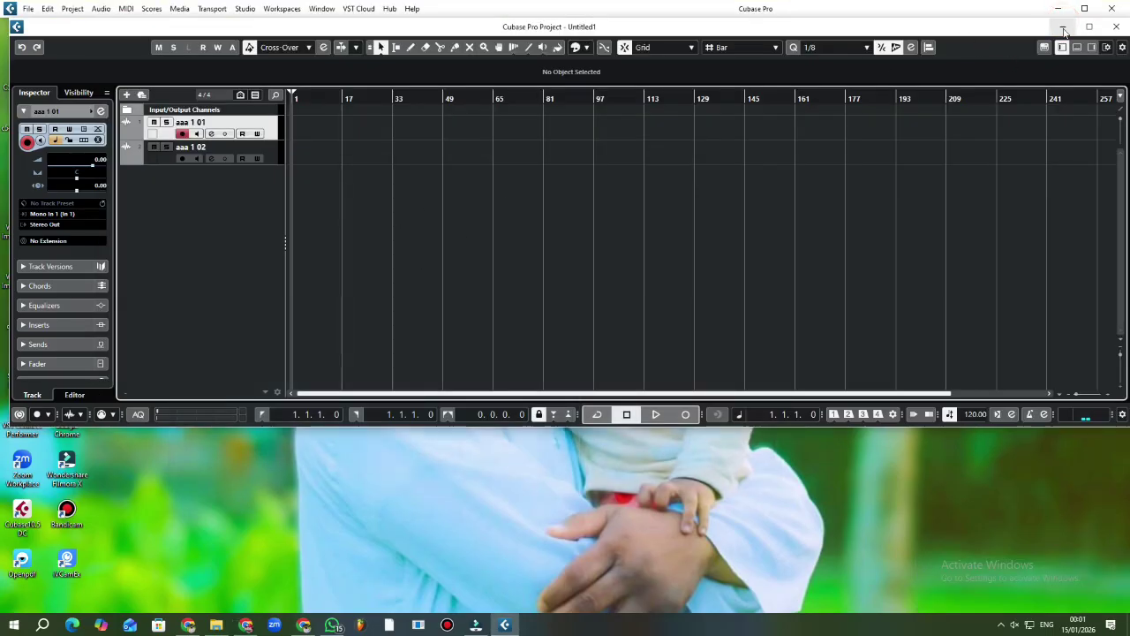
click(1089, 26)
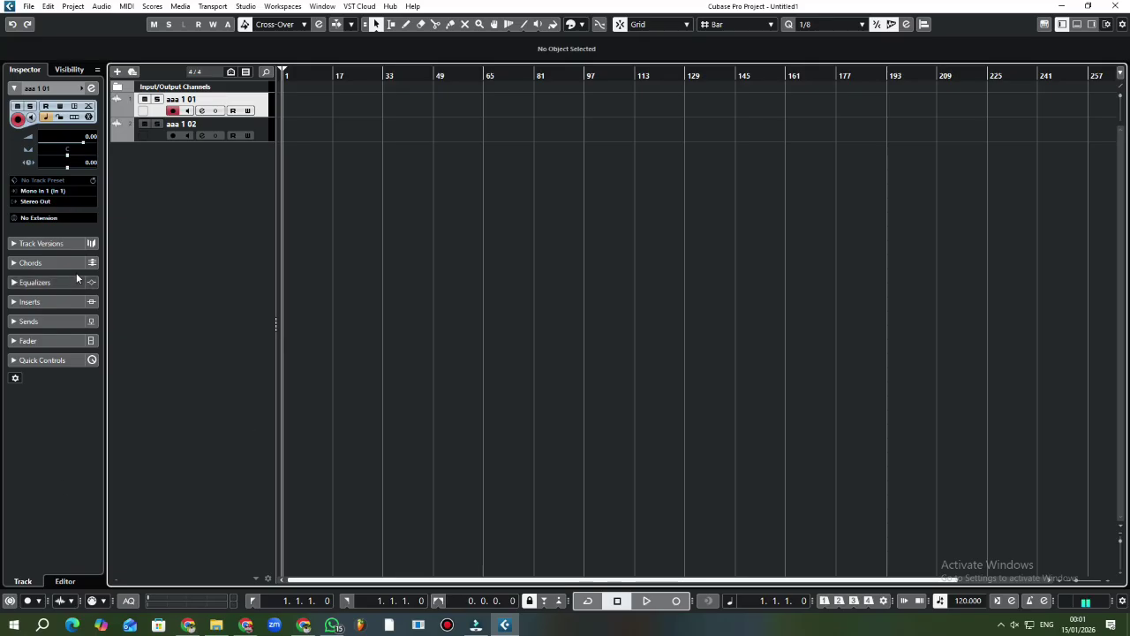
right_click(204, 170)
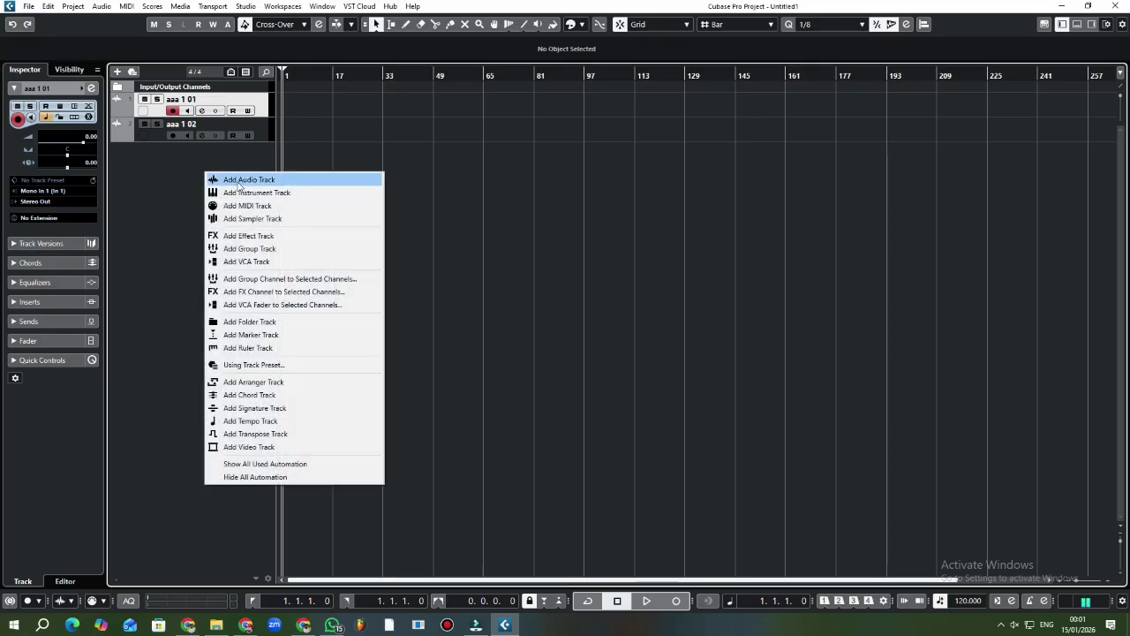
click(180, 159)
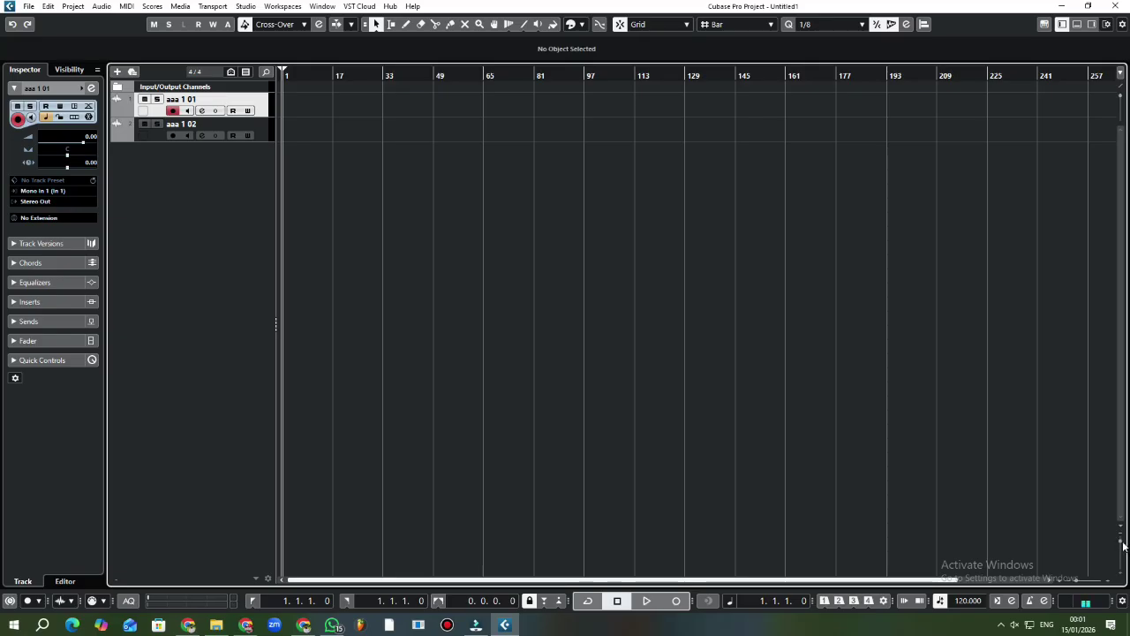
- Increase the height of both audio tracks together and stretch aaa 1 01 to more than twice that height
mouse_move(1121, 543)
mouse_down()
mouse_move(1121, 563)
mouse_move(1122, 546)
mouse_up()
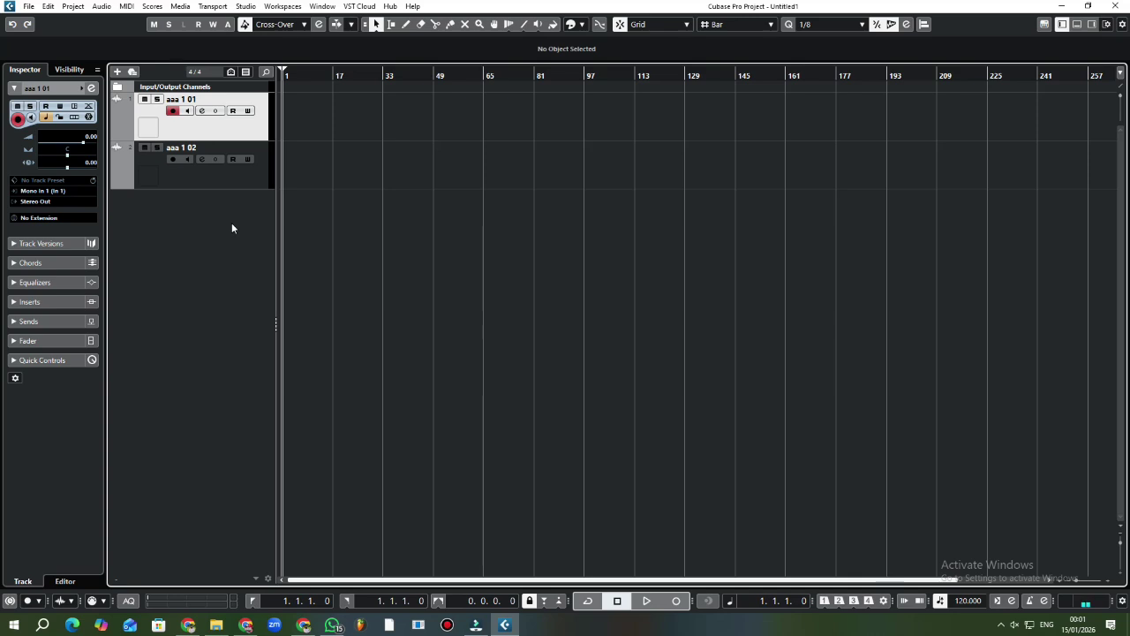
click(221, 171)
click(225, 130)
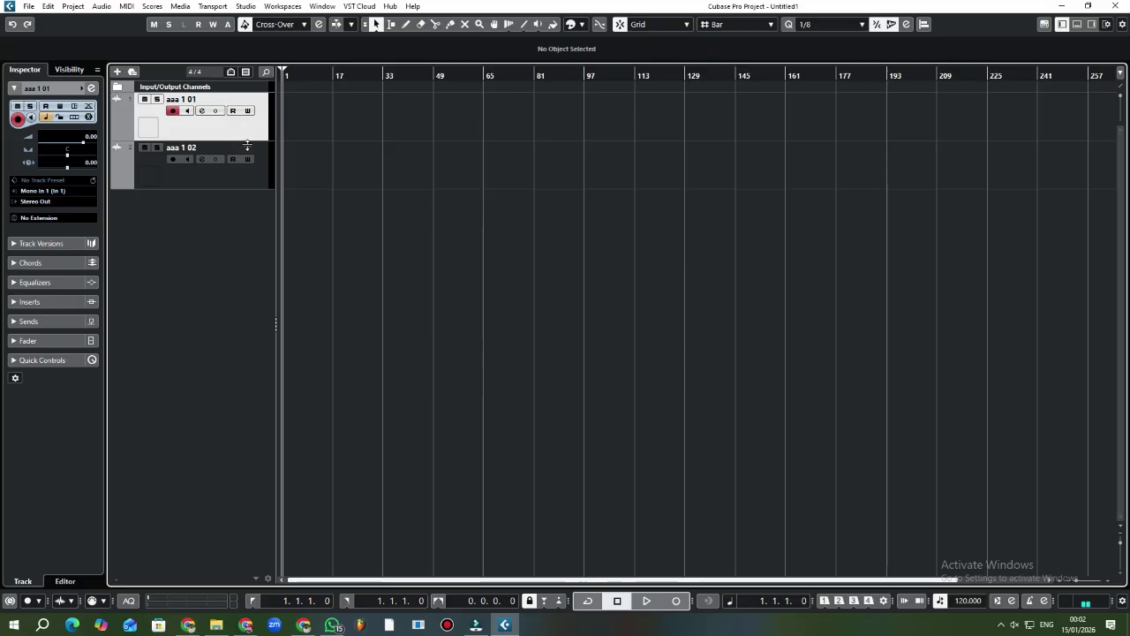
drag(254, 140, 248, 231)
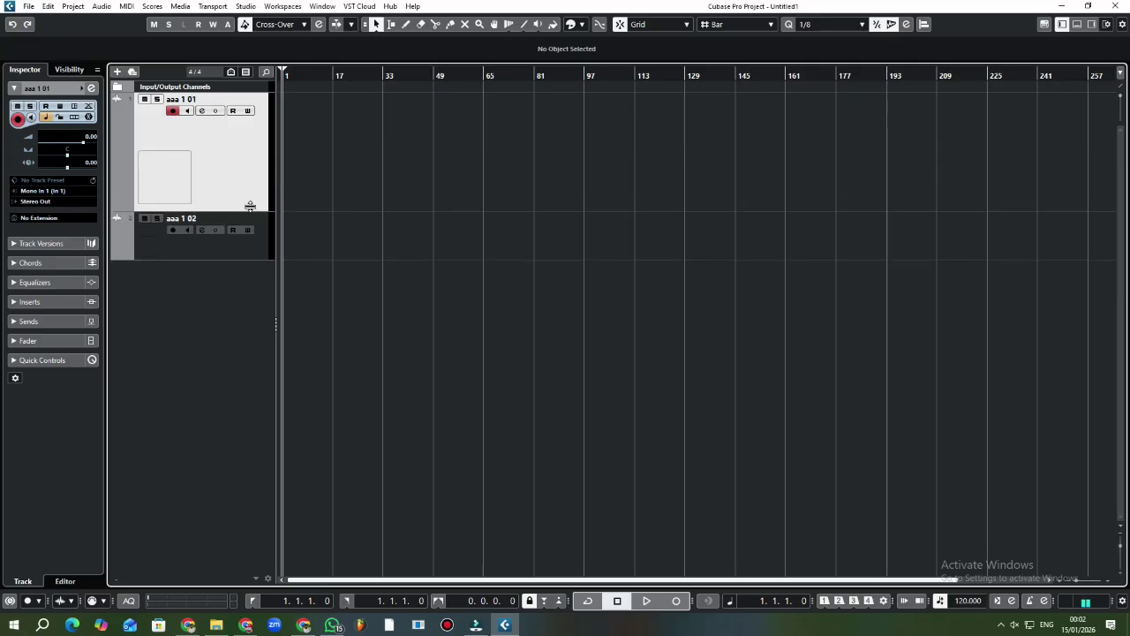
drag(250, 207, 252, 217)
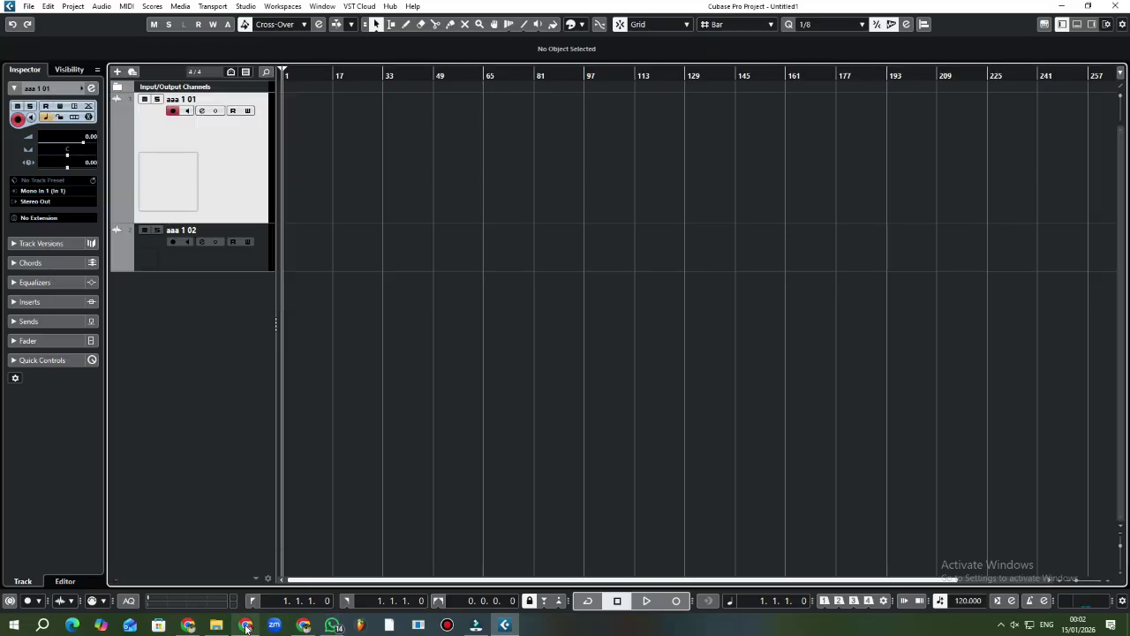
- Switch to the Google Meet call and present the entire screen, showing it despite the infinity mirror warning
click(246, 624)
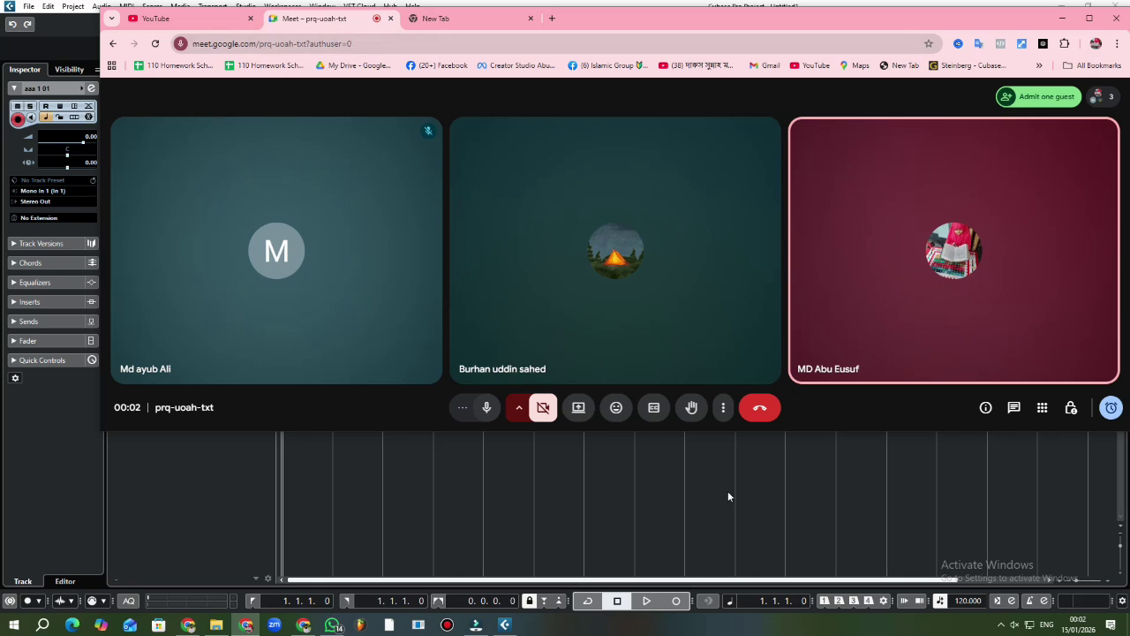
click(588, 407)
click(711, 113)
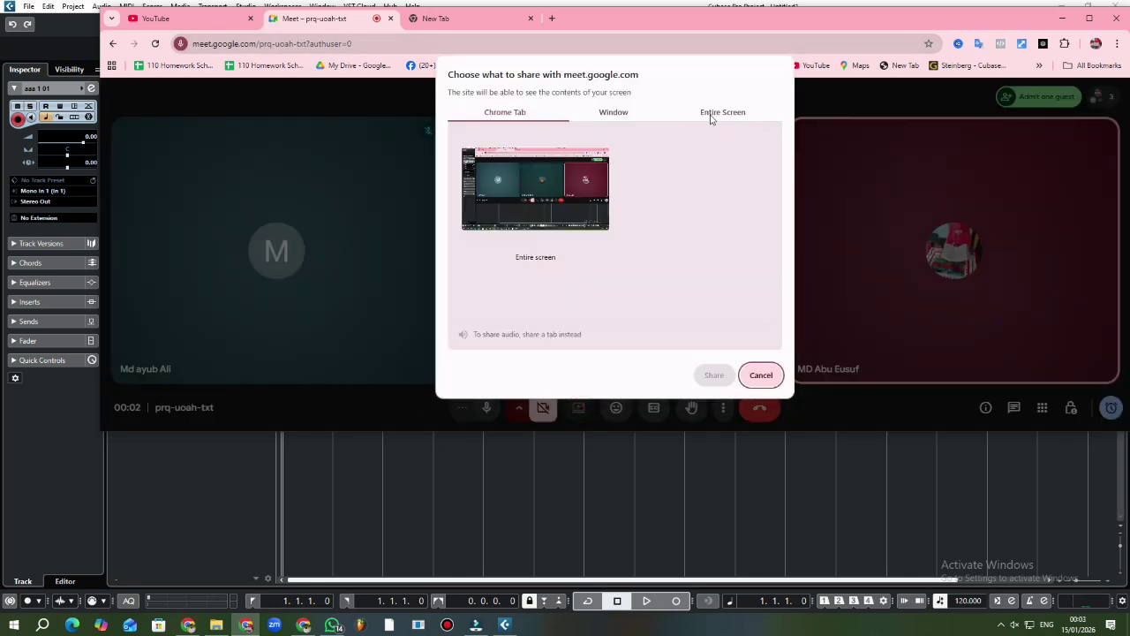
click(713, 374)
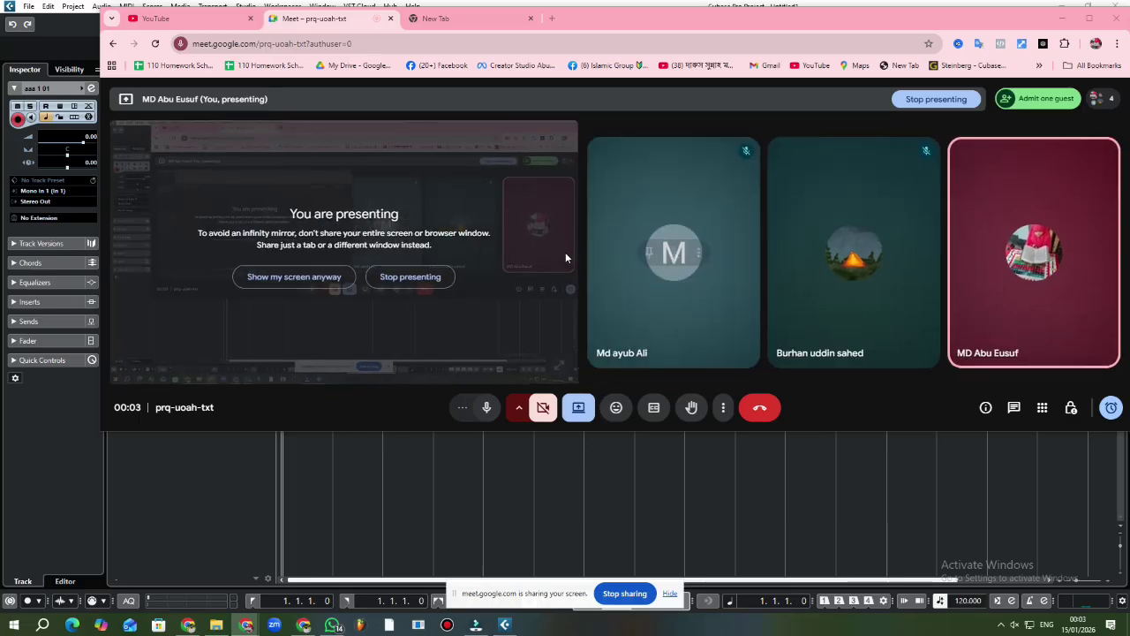
click(327, 281)
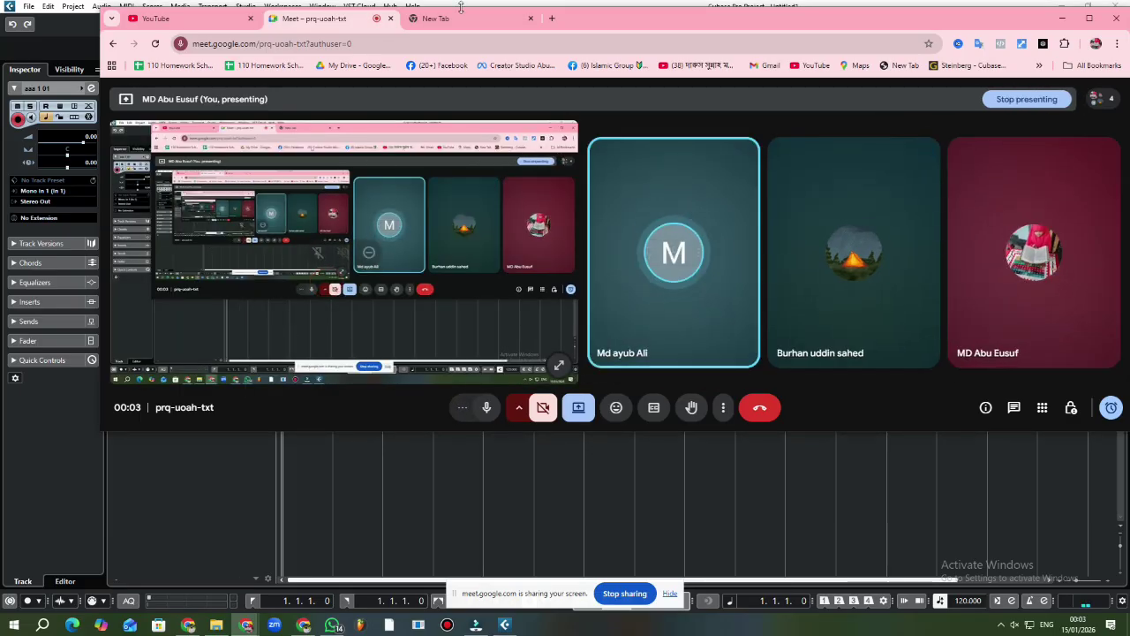
- Set the system speaker volume to 92 and admit the waiting guest to the meeting
click(1015, 624)
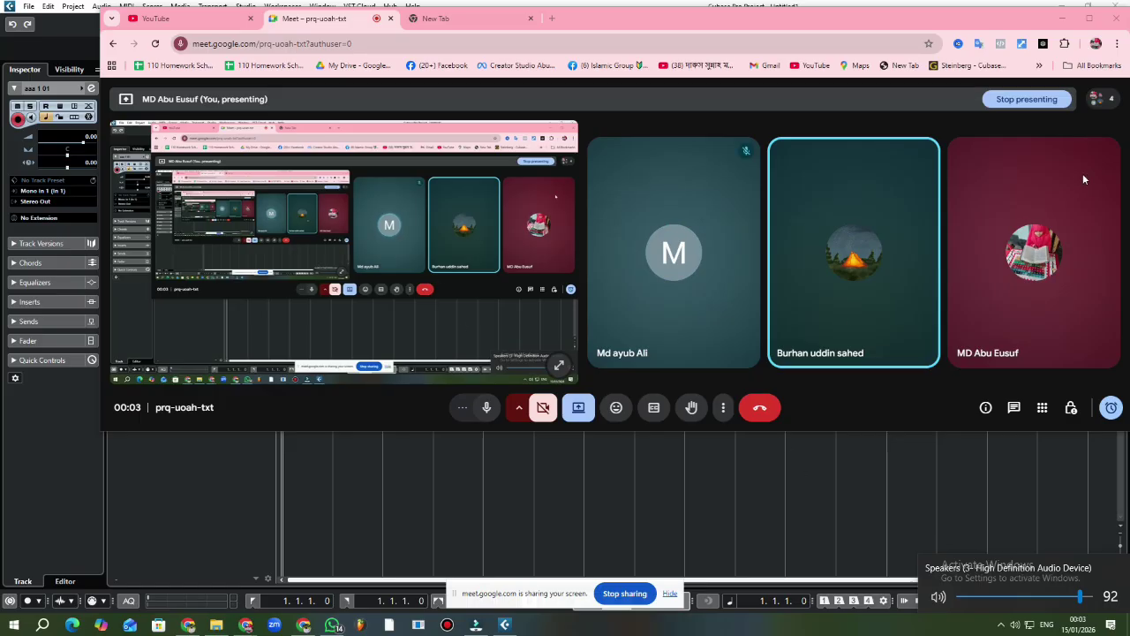
click(1099, 100)
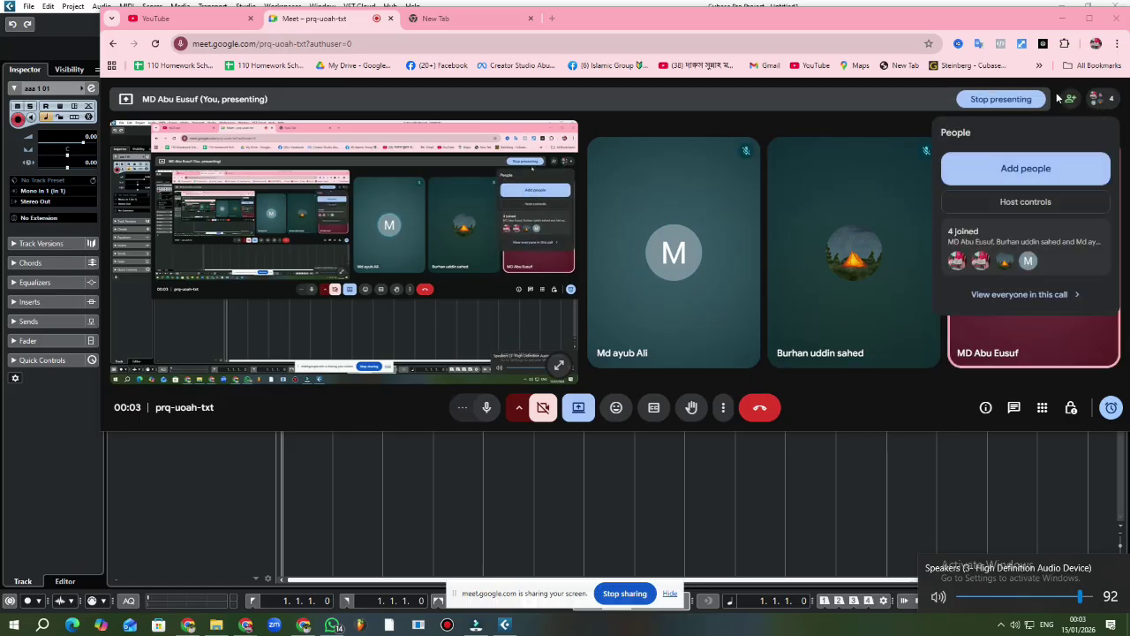
click(1072, 102)
click(1048, 104)
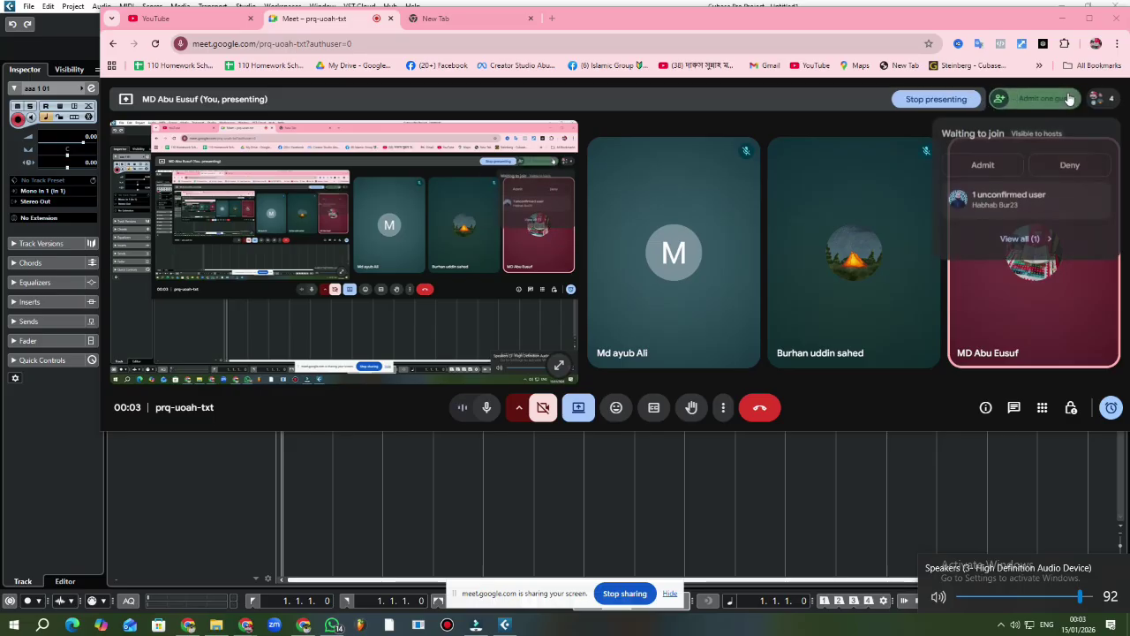
click(982, 164)
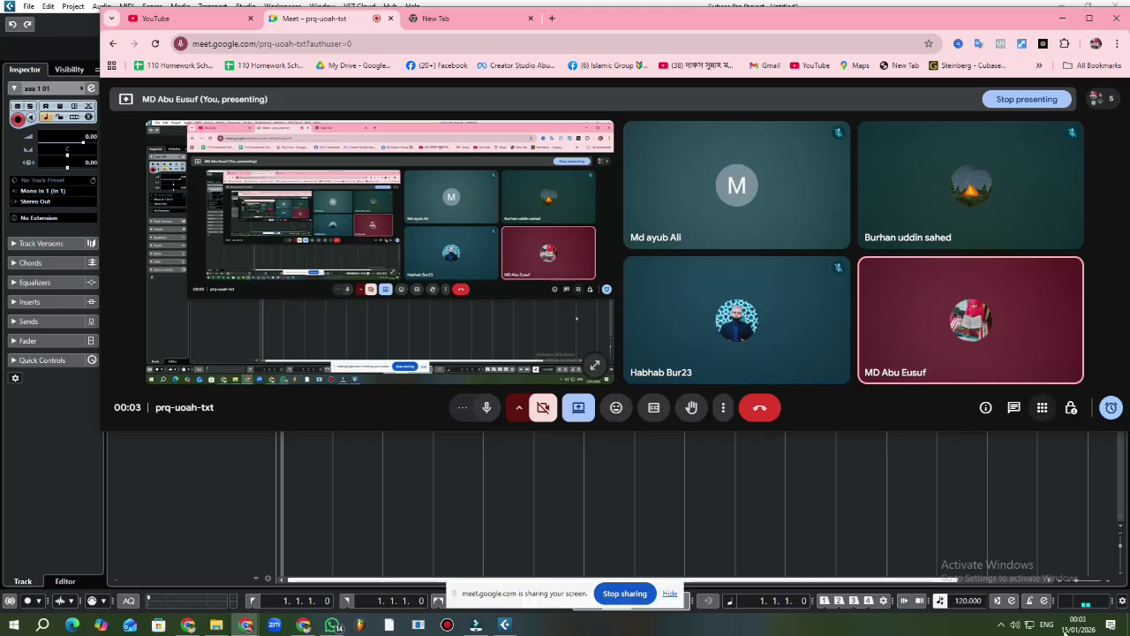
- Turn the system speaker volume far down and switch back to the Cubase Pro project
click(1014, 624)
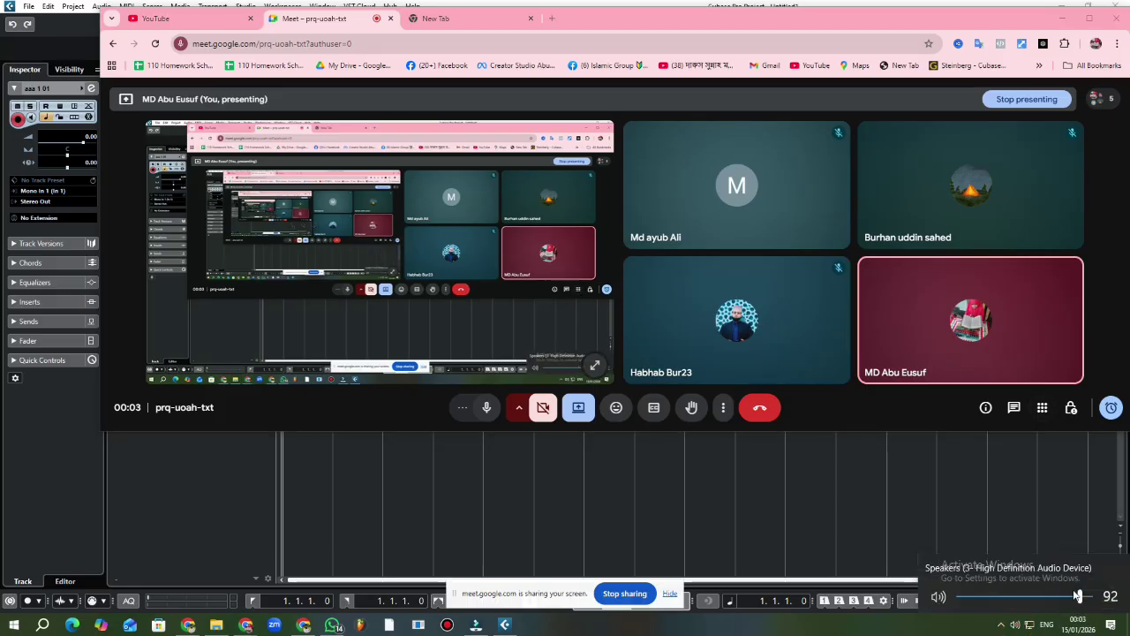
drag(1084, 600, 989, 596)
click(486, 540)
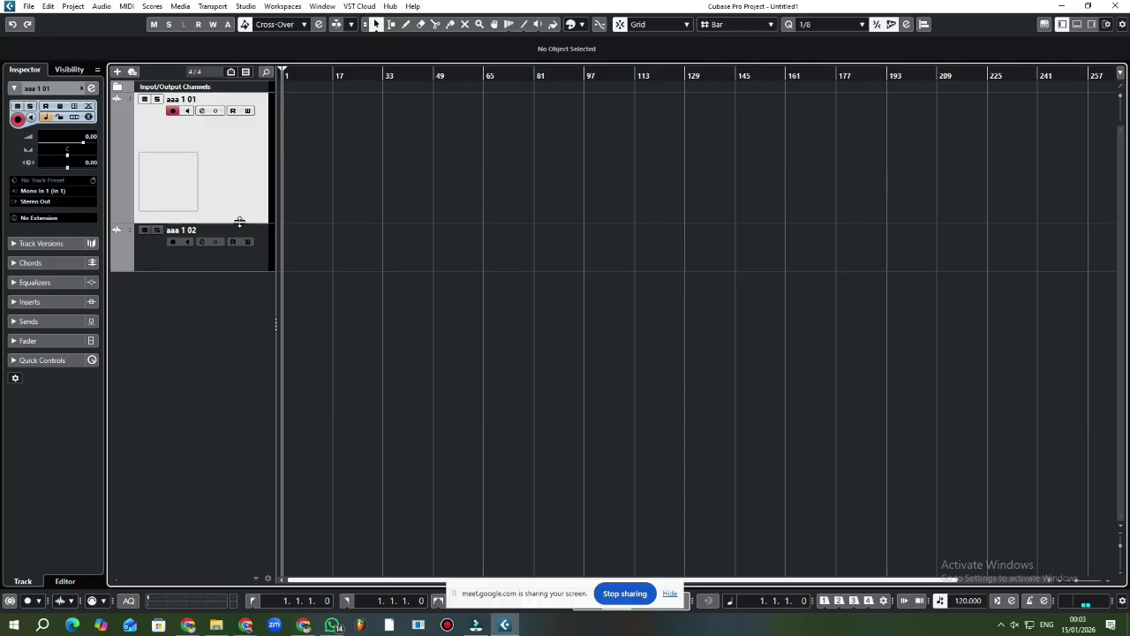
- Enlarge both audio tracks to the same height and shorten aaa 1 01 on its own by its lower edge
drag(240, 222, 247, 139)
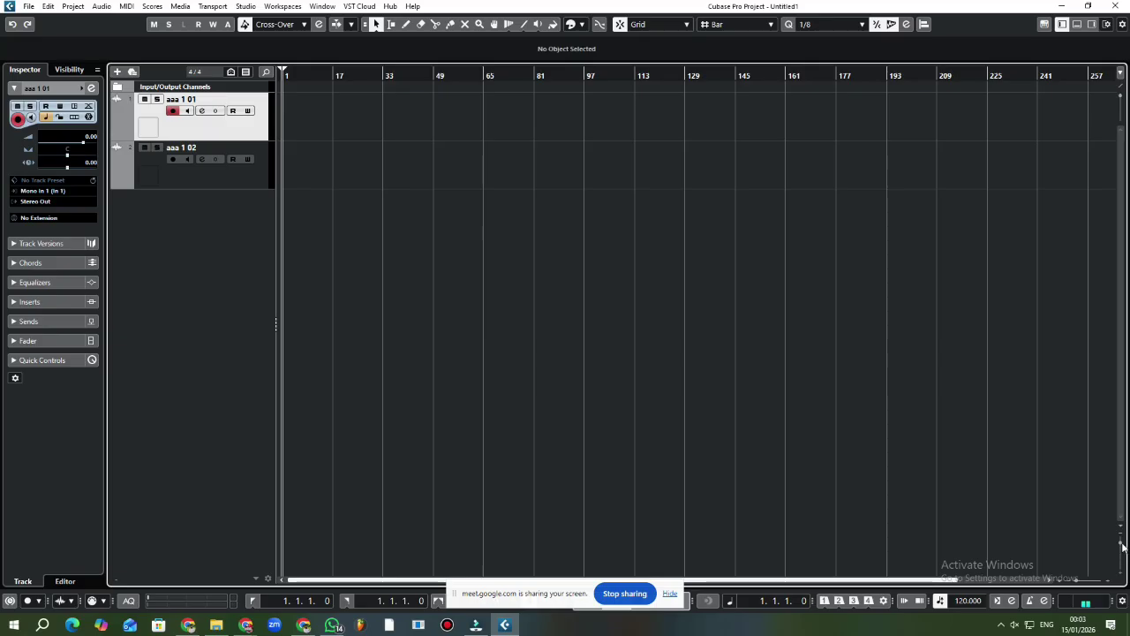
mouse_move(1122, 547)
mouse_down()
mouse_move(1121, 569)
mouse_move(1118, 540)
mouse_move(1118, 551)
mouse_up()
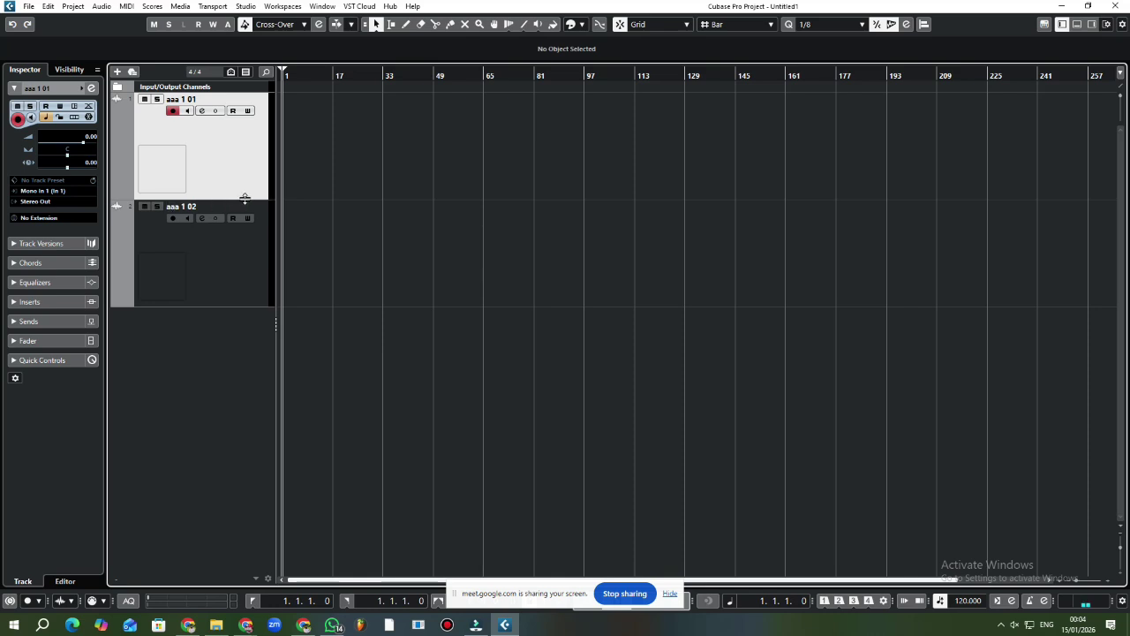
drag(244, 199, 212, 164)
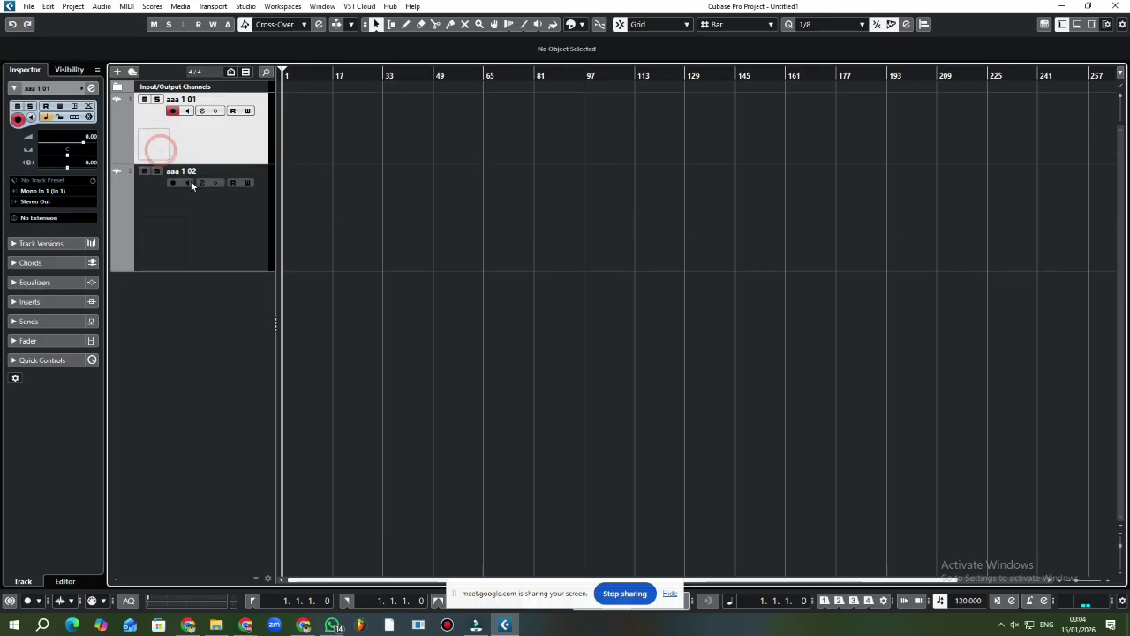
- Make the aaa 1 01 track slightly taller by its lower edge and shrink it back
click(156, 144)
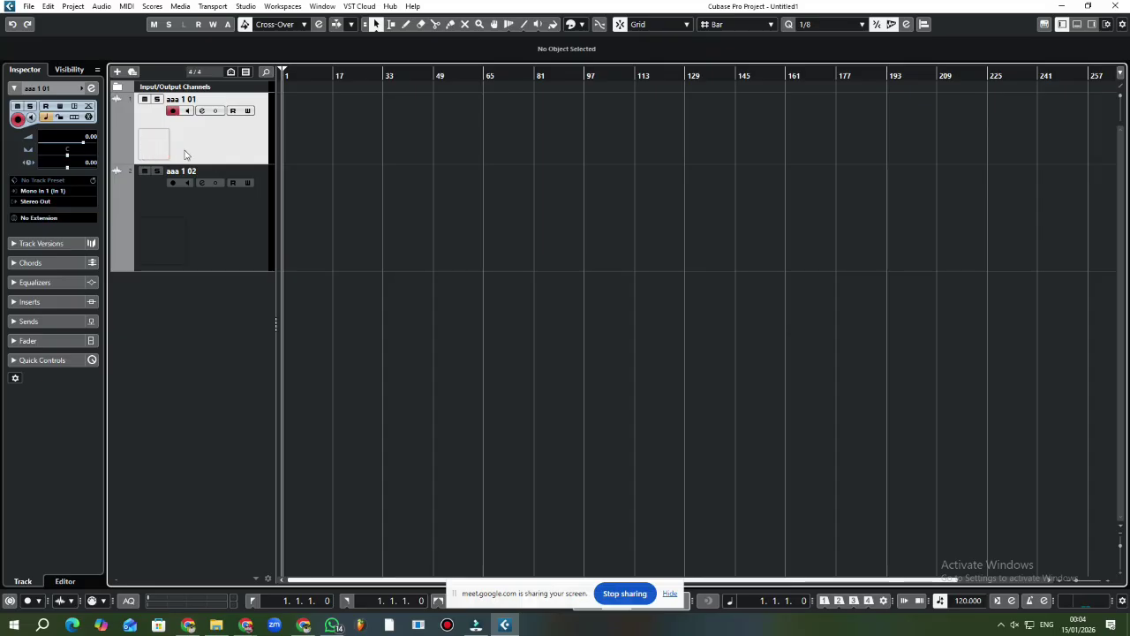
click(192, 168)
click(197, 155)
drag(224, 163, 225, 175)
drag(235, 174, 236, 164)
- Apply the Zoom Tracks 4 Rows and Zoom 4 Tracks presets, and reduce both tracks to a moderate equal height
click(1118, 528)
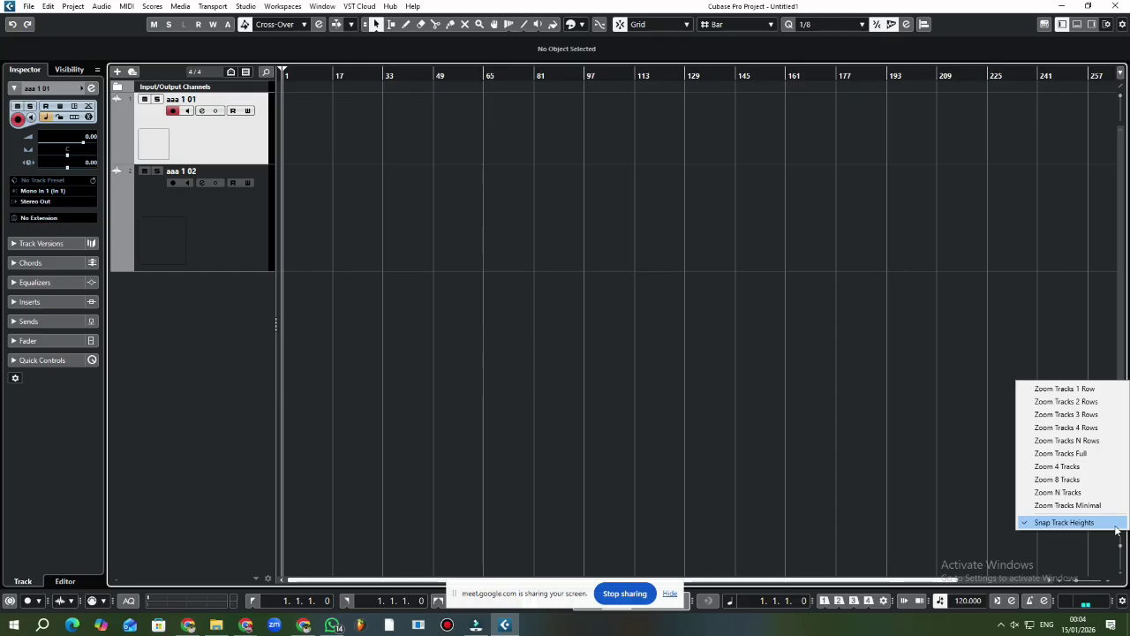
click(1067, 430)
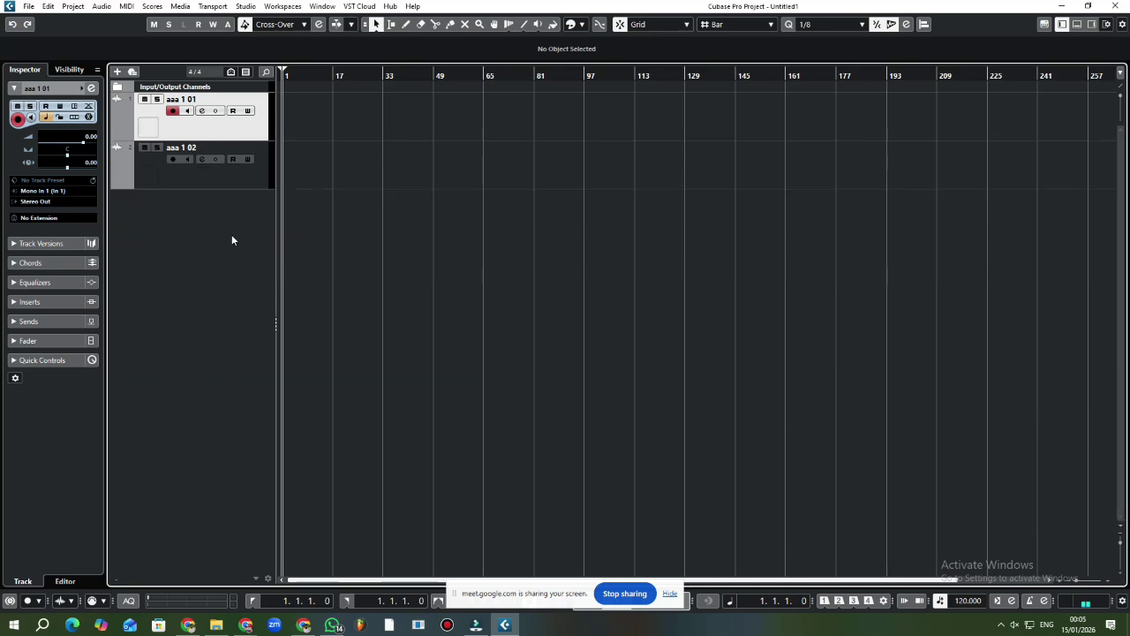
click(1119, 535)
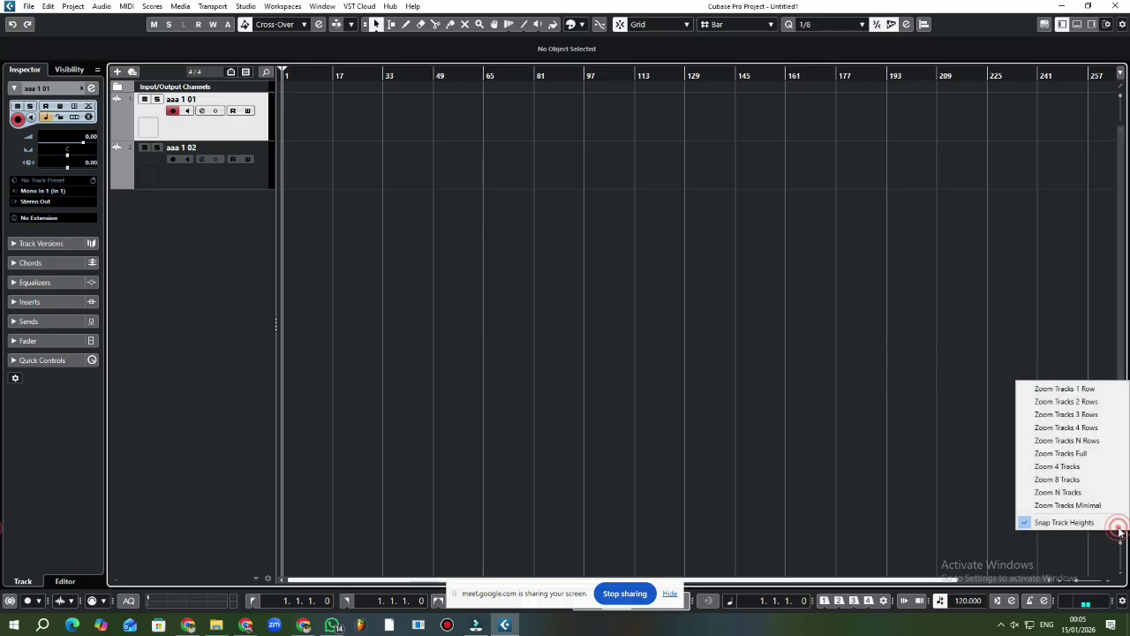
click(1065, 468)
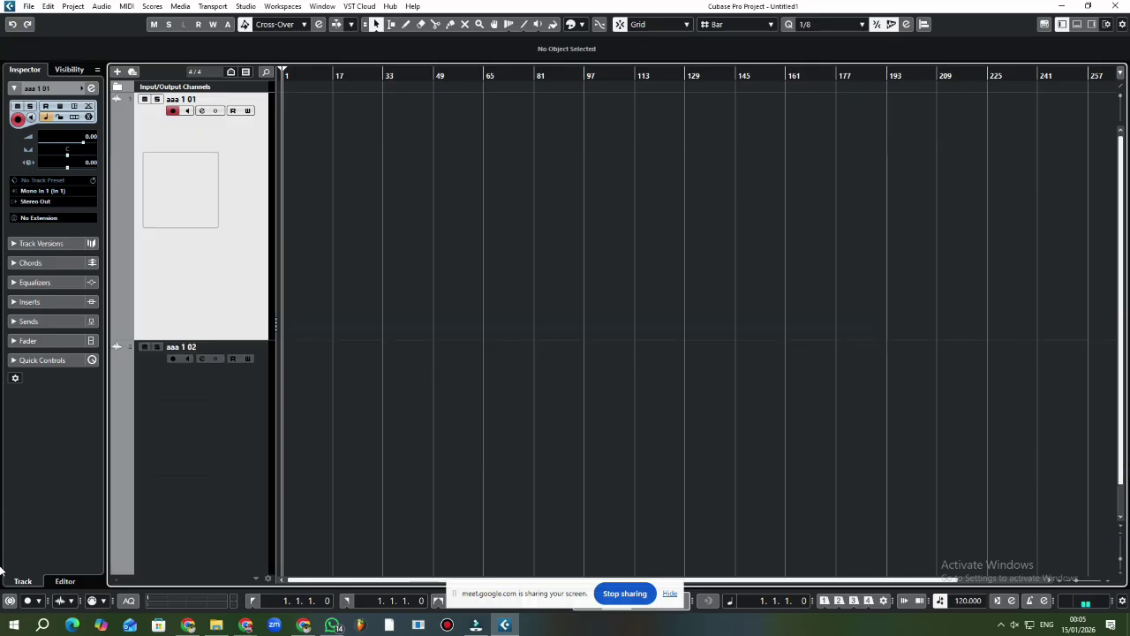
click(1122, 561)
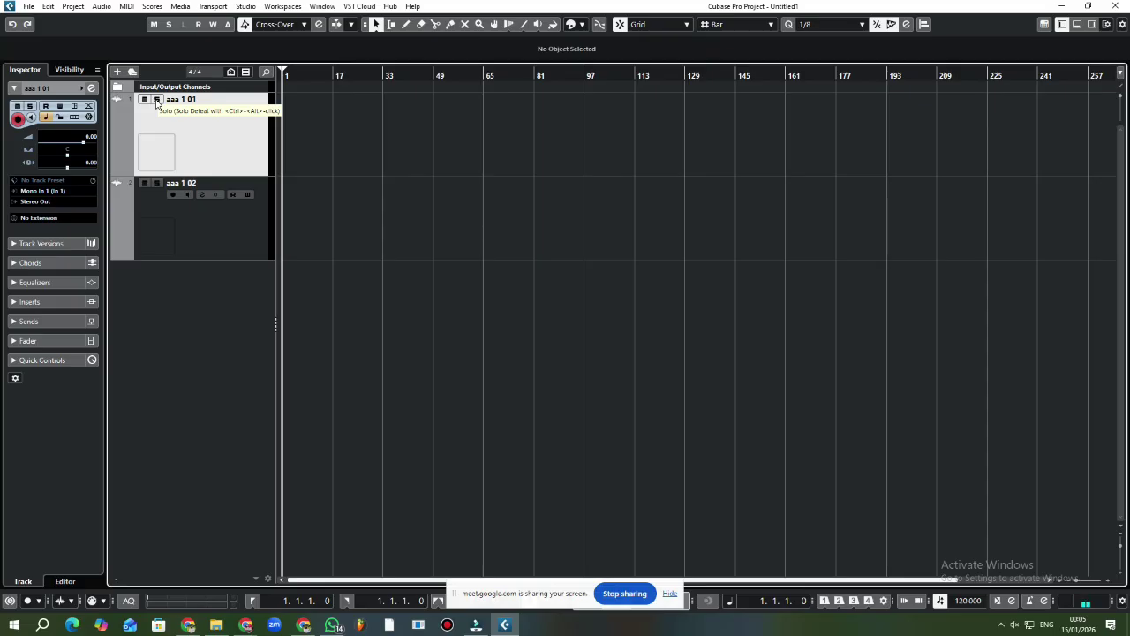
- Solo the aaa 1 01 track and clear its solo and mute states again
click(157, 100)
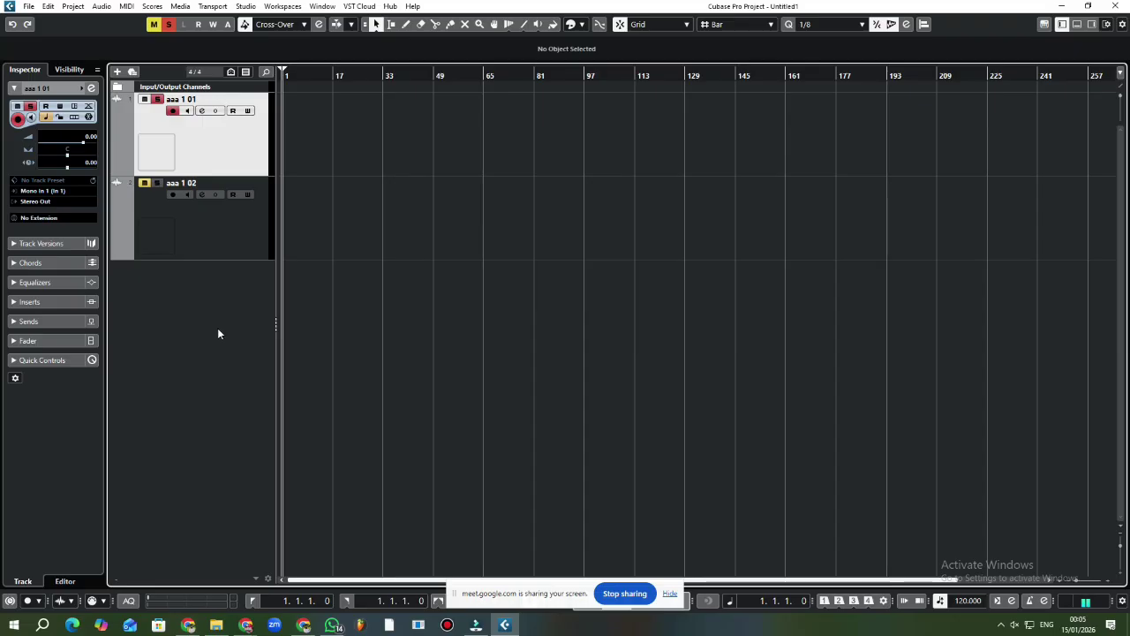
click(146, 101)
click(149, 105)
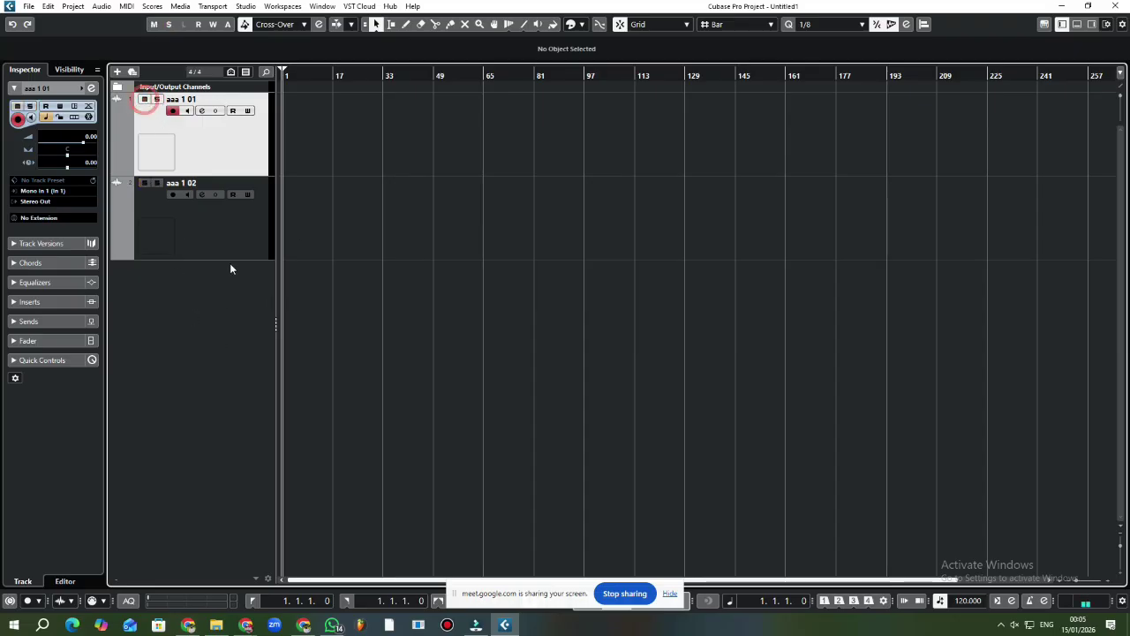
- Duplicate the aaa 1 02 track twice and select the tracks one after another up to aaa 1 01
right_click(254, 234)
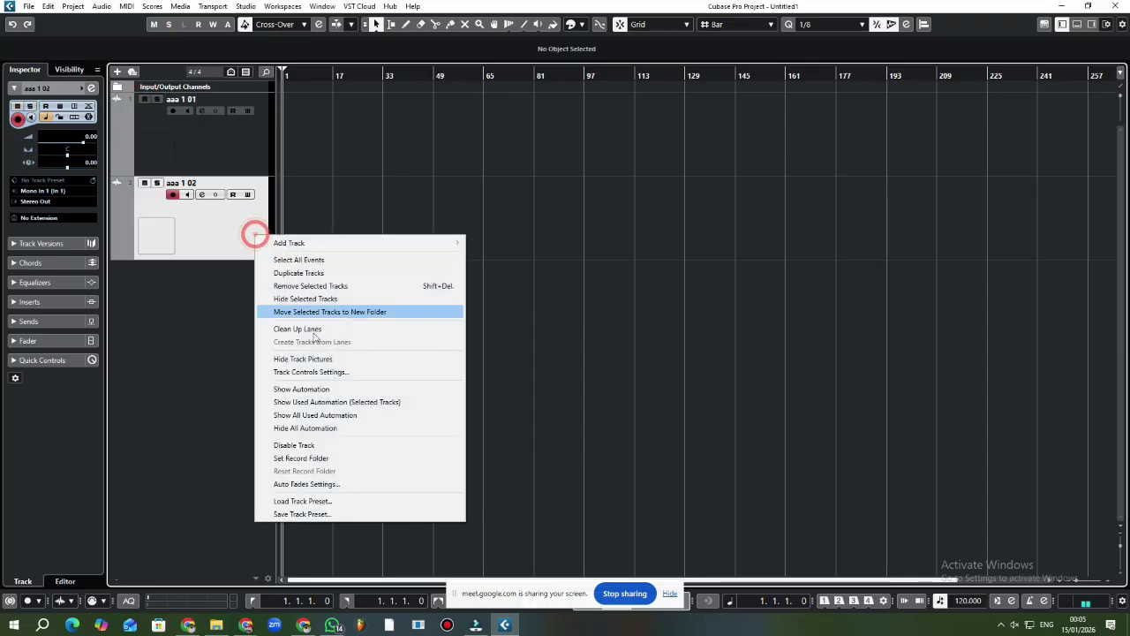
click(299, 273)
right_click(206, 316)
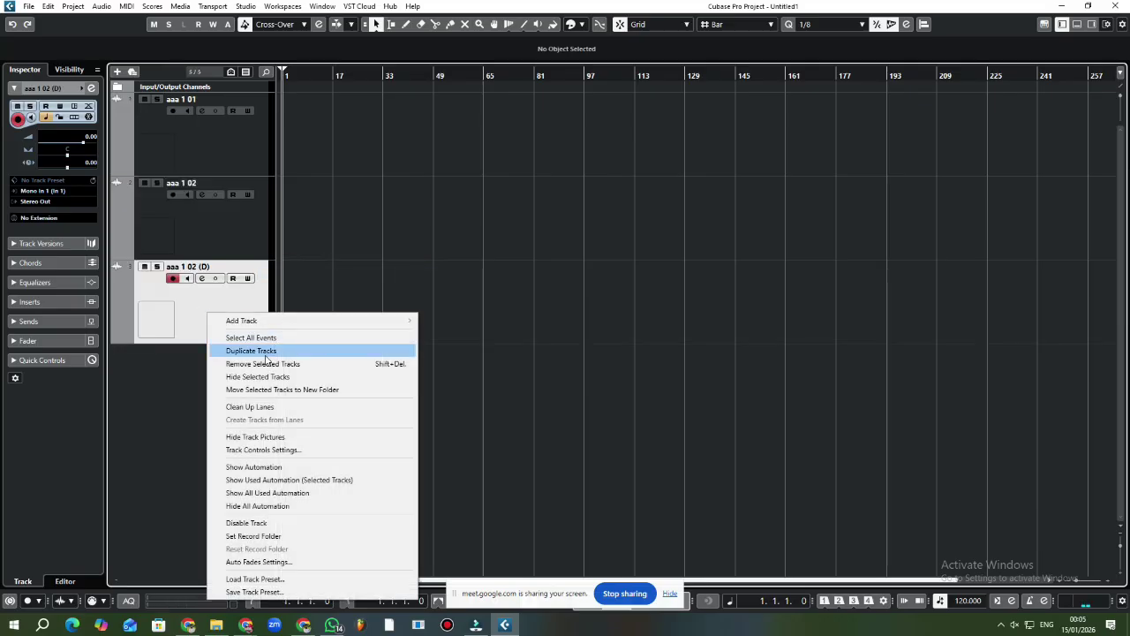
click(232, 350)
click(224, 275)
click(223, 211)
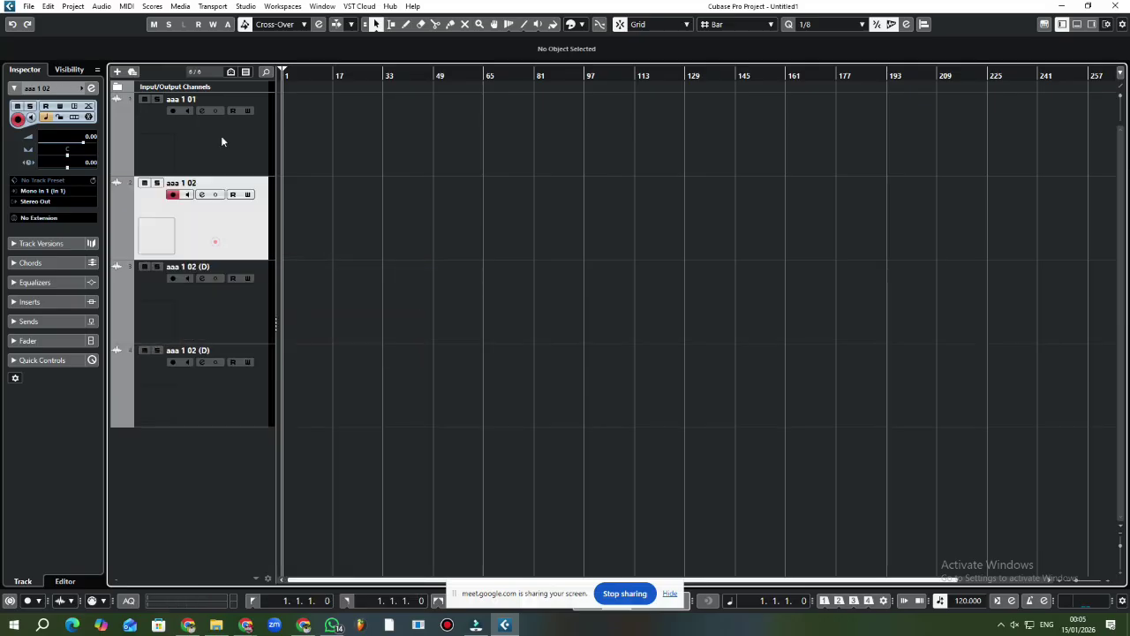
click(220, 135)
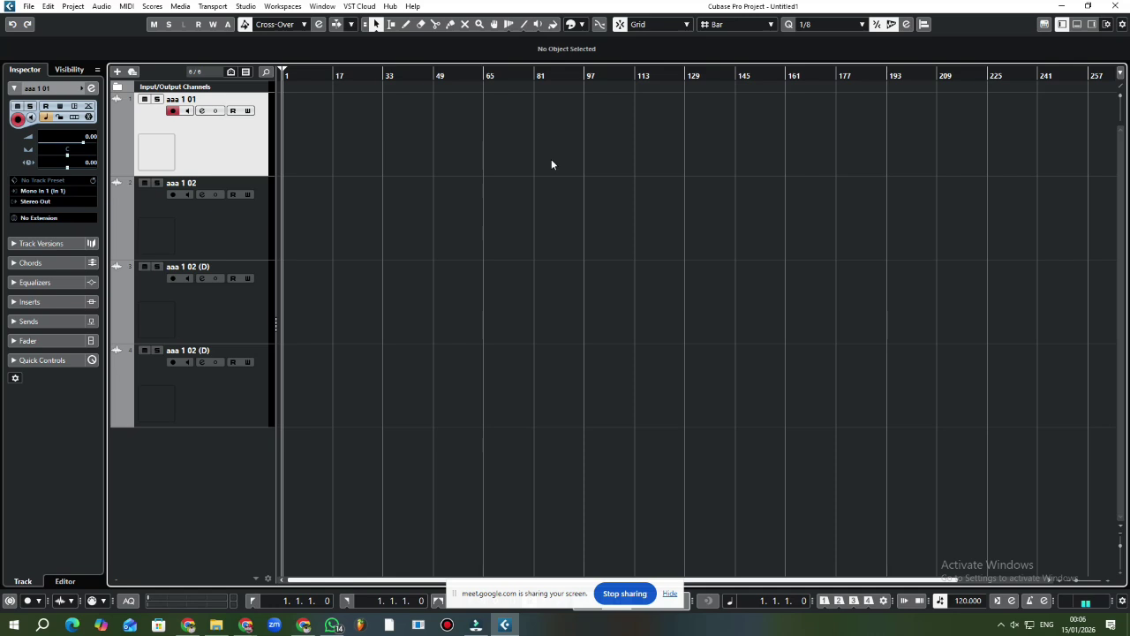
- Toggle solo on the aaa 1 01 track on and off several times, leaving it off
click(157, 99)
click(157, 99)
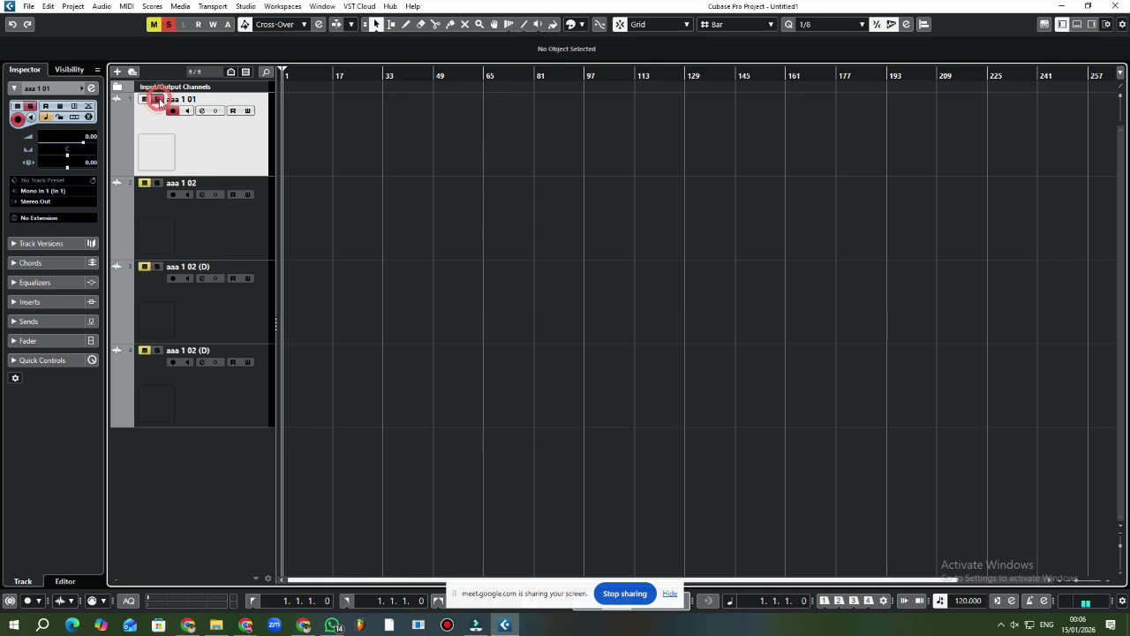
click(157, 100)
click(157, 100)
click(157, 100)
click(157, 100)
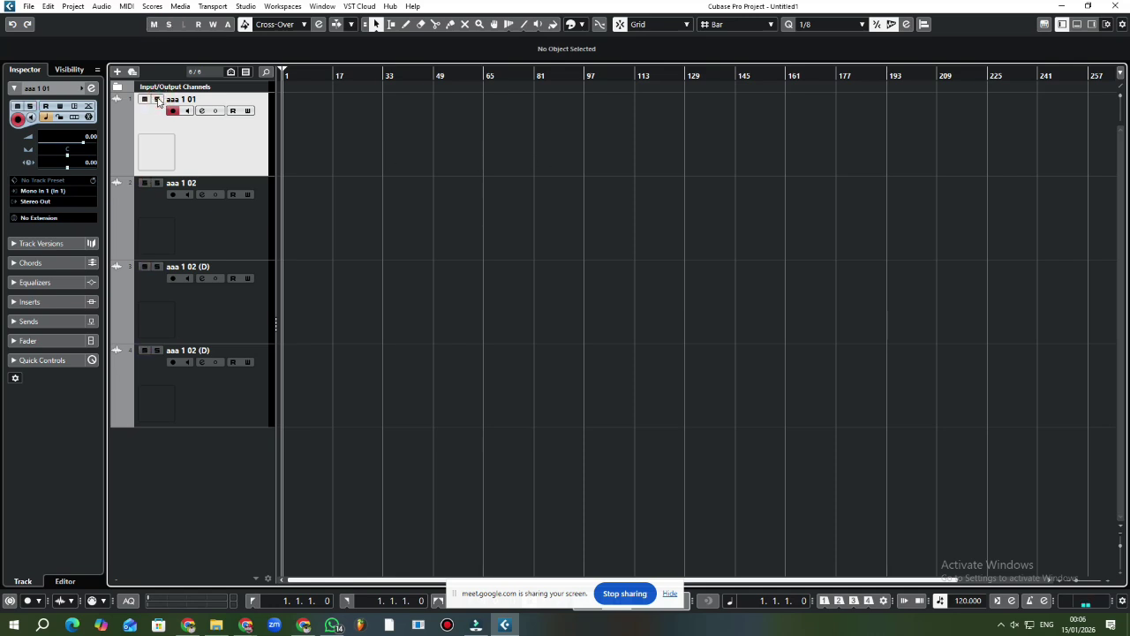
- Toggle solo and mute on the aaa 1 01 track on and off, leaving both off
click(157, 100)
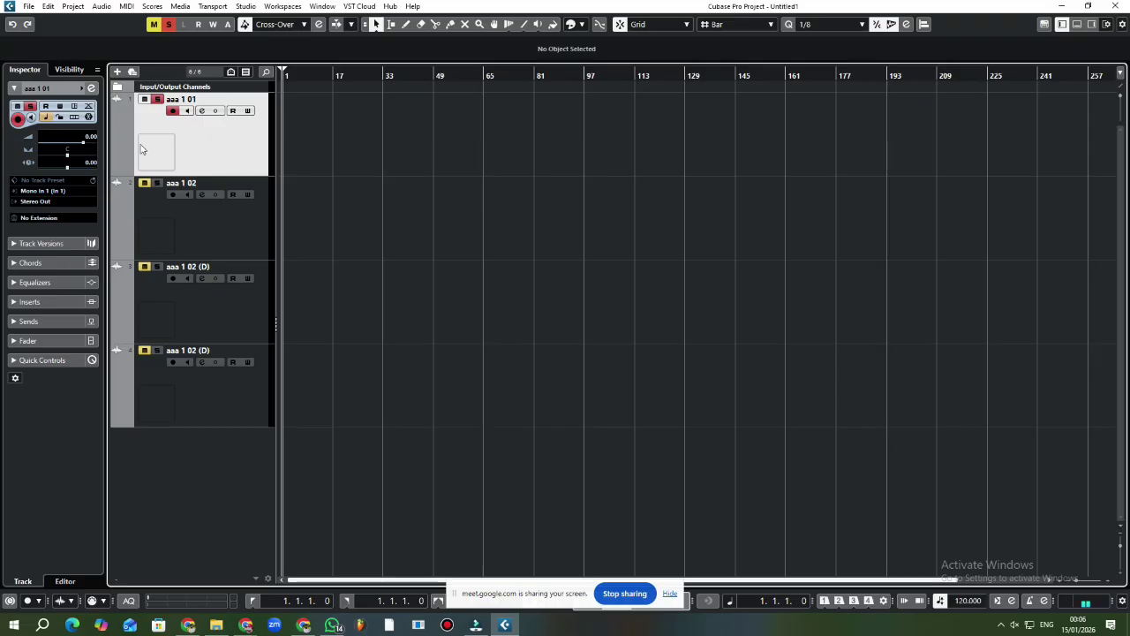
click(203, 145)
click(144, 99)
click(157, 100)
click(157, 100)
click(157, 99)
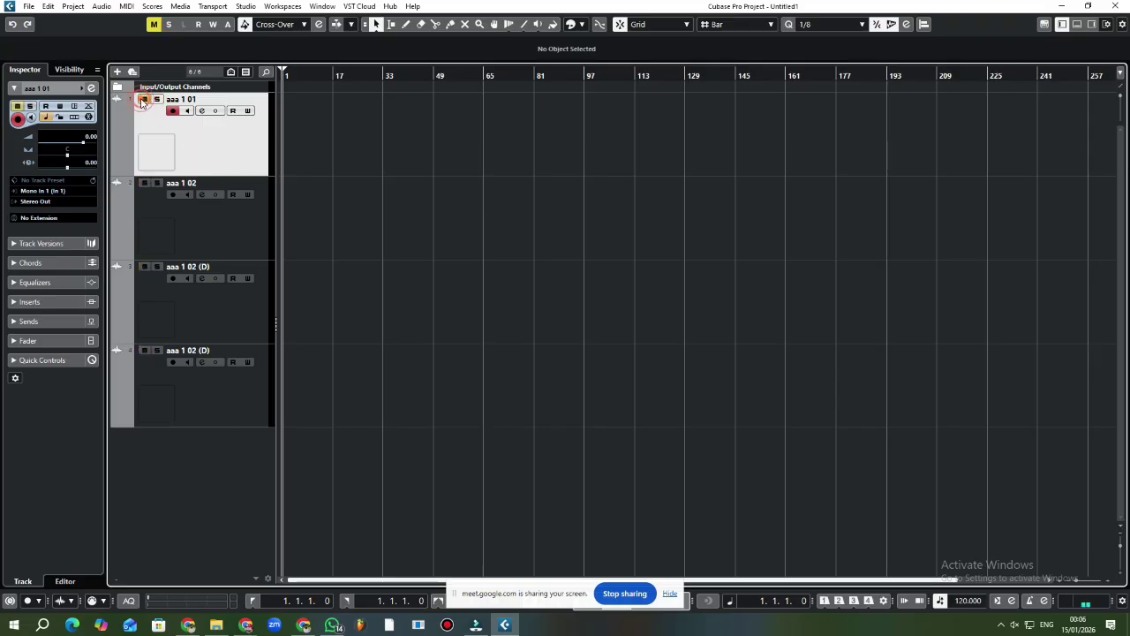
click(144, 99)
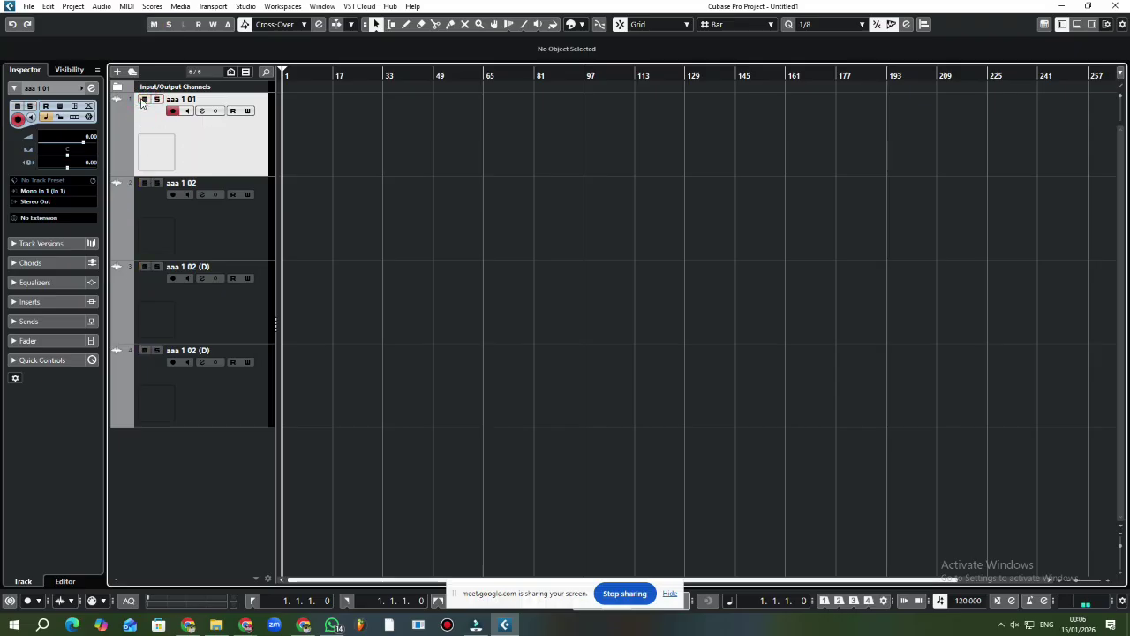
- Mute all four audio tracks one by one, from the lowest track up to aaa 1 01
click(144, 350)
click(144, 266)
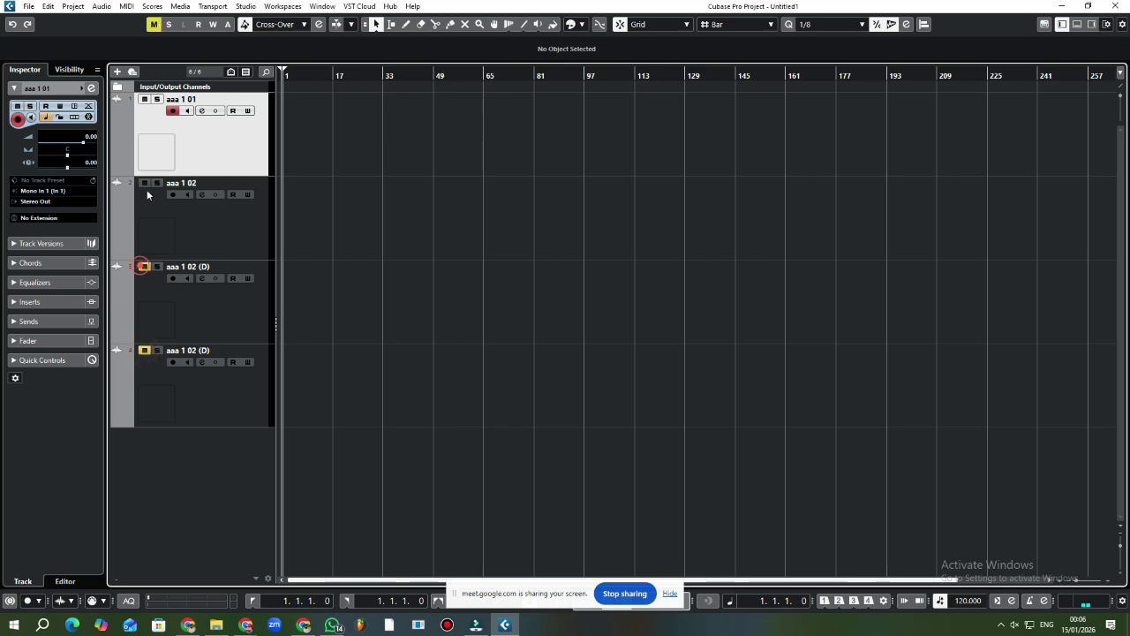
click(144, 183)
click(145, 99)
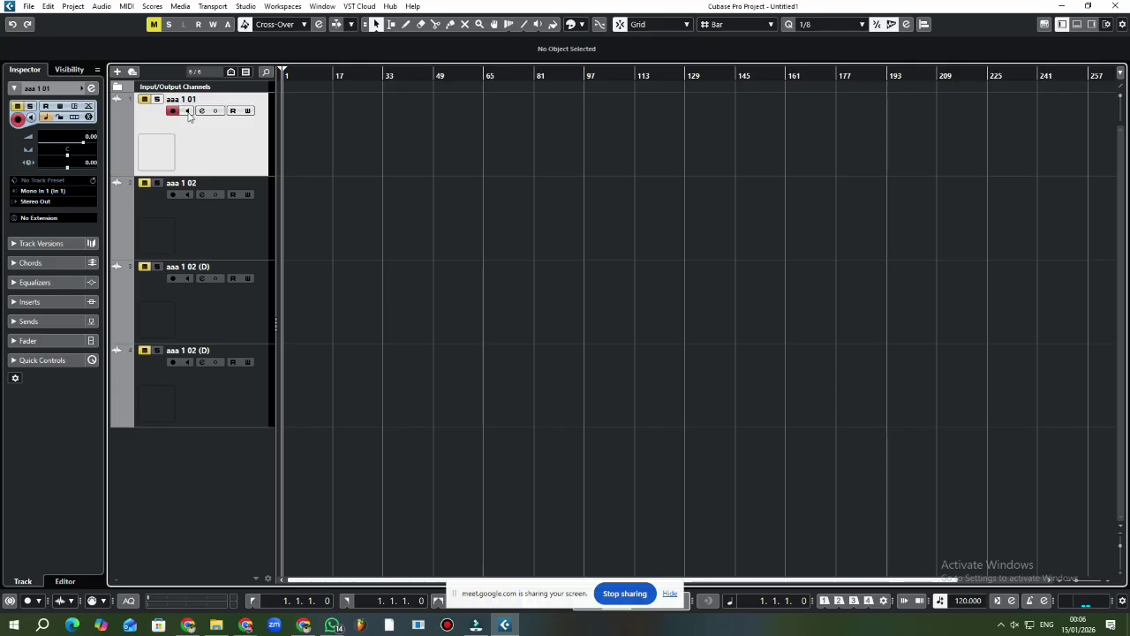
- Toggle input monitoring on the aaa 1 01 track on and off repeatedly, leaving it off
click(188, 113)
click(187, 111)
click(187, 112)
click(187, 112)
click(187, 112)
click(187, 113)
click(187, 113)
click(187, 113)
click(187, 112)
- Open and close the aaa 1 01 track's channel settings twice to view its inserts and equalizer
click(201, 111)
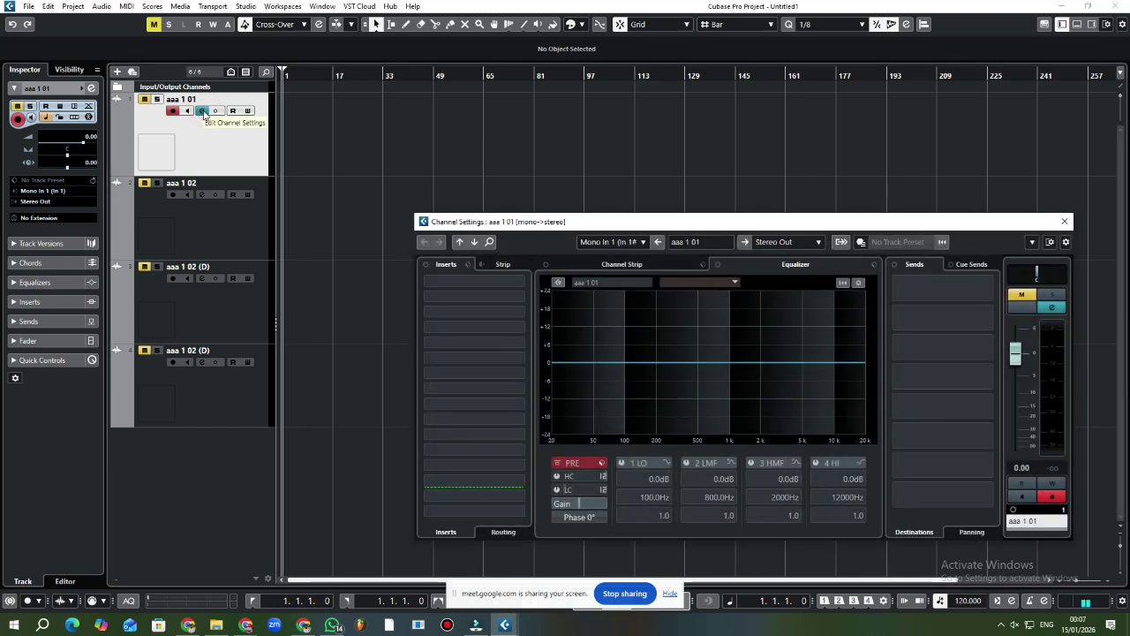
click(202, 111)
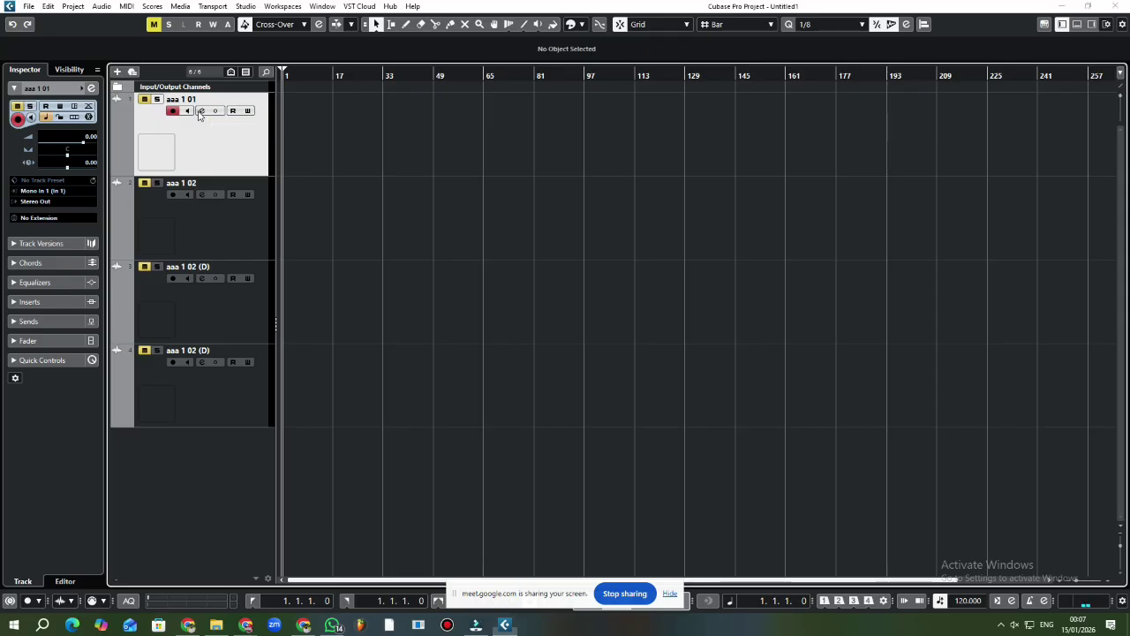
click(202, 112)
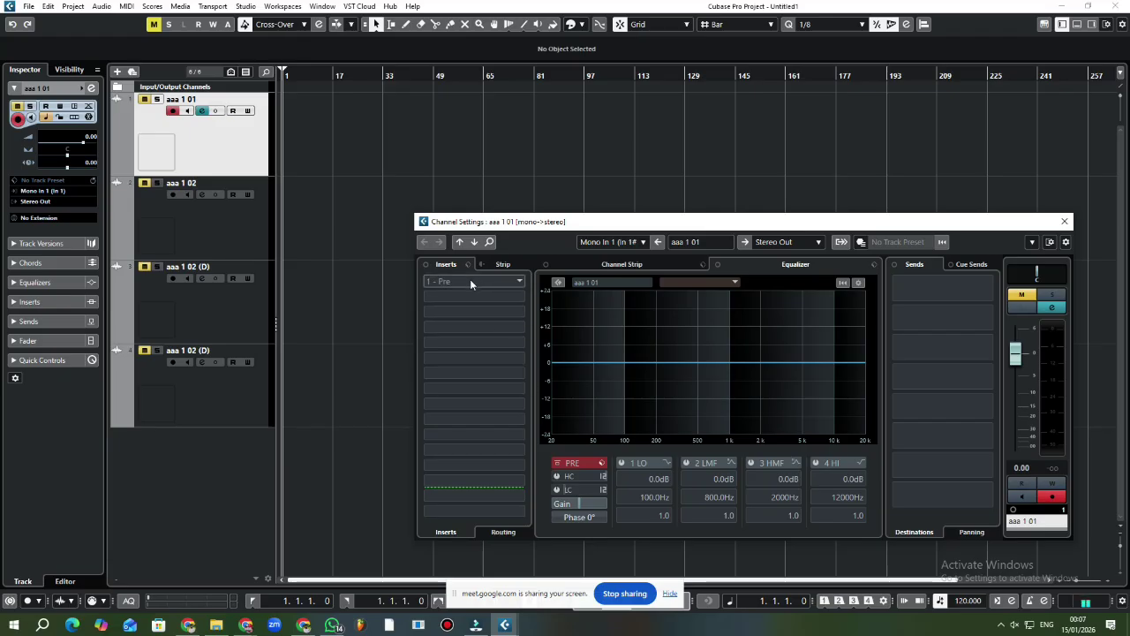
click(252, 245)
click(248, 167)
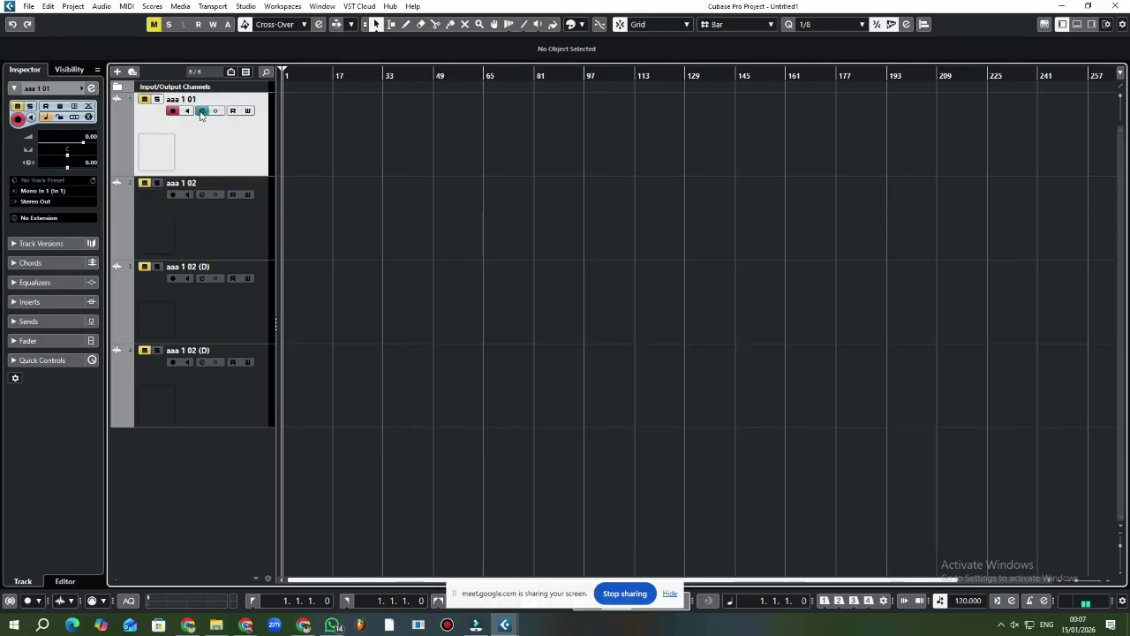
- Load Abbey Road Saturator Mono from the Distortion category into the first insert slot of aaa 1 01, and close the plug-in window
click(202, 111)
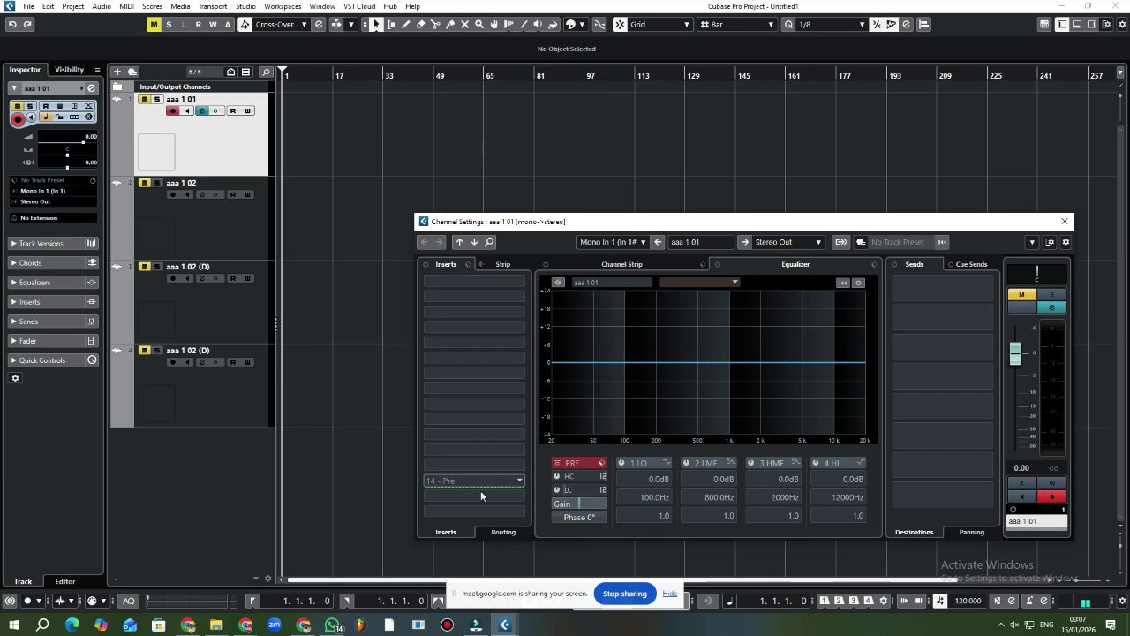
click(488, 282)
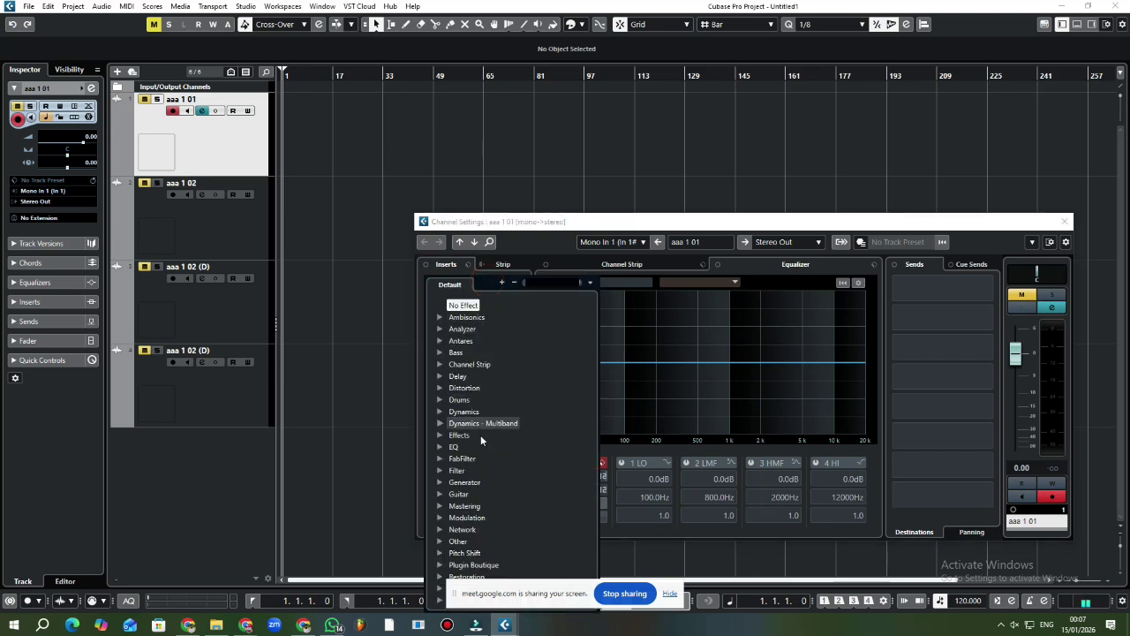
scroll(484, 439, down, 5)
scroll(485, 439, up, 4)
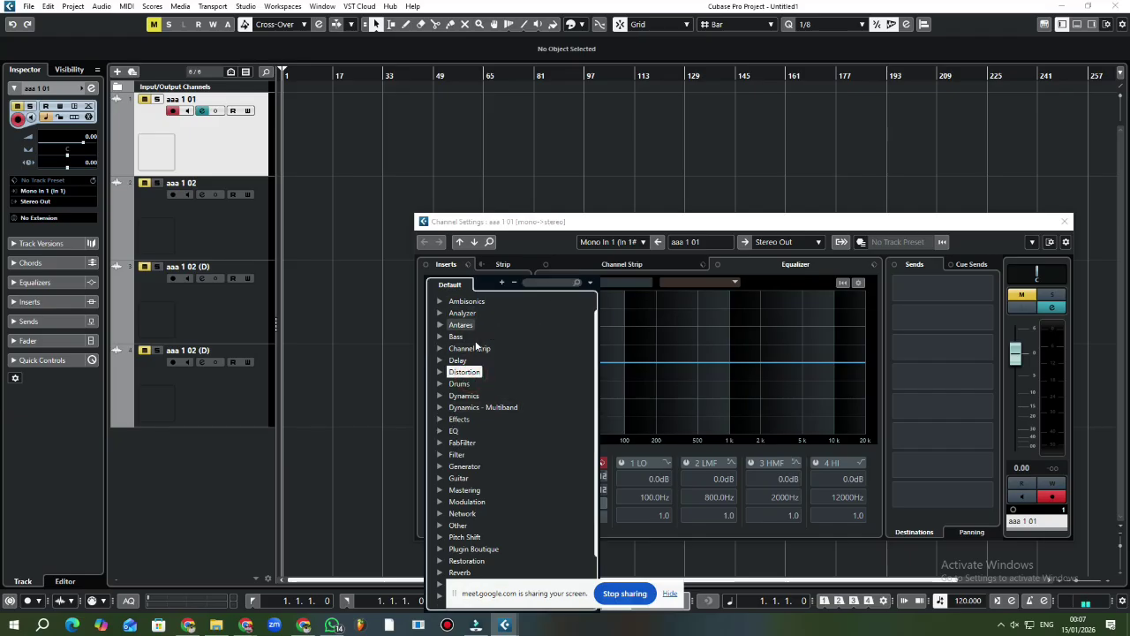
click(459, 372)
click(504, 384)
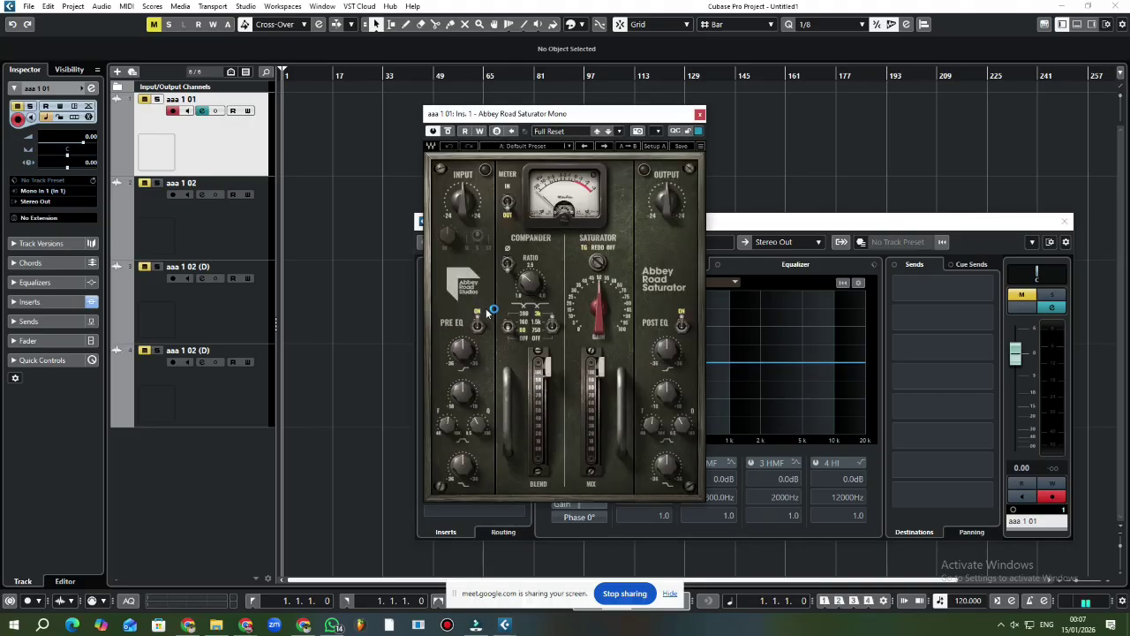
click(699, 114)
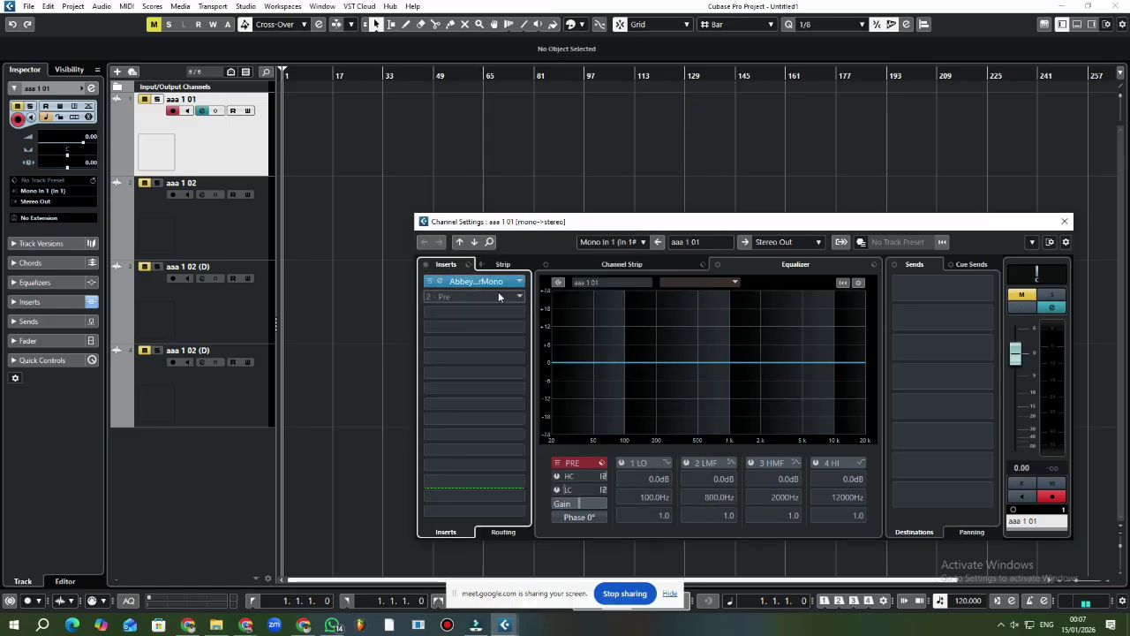
- Bypass the Abbey Road Saturator insert on aaa 1 01 and close the channel settings
click(431, 282)
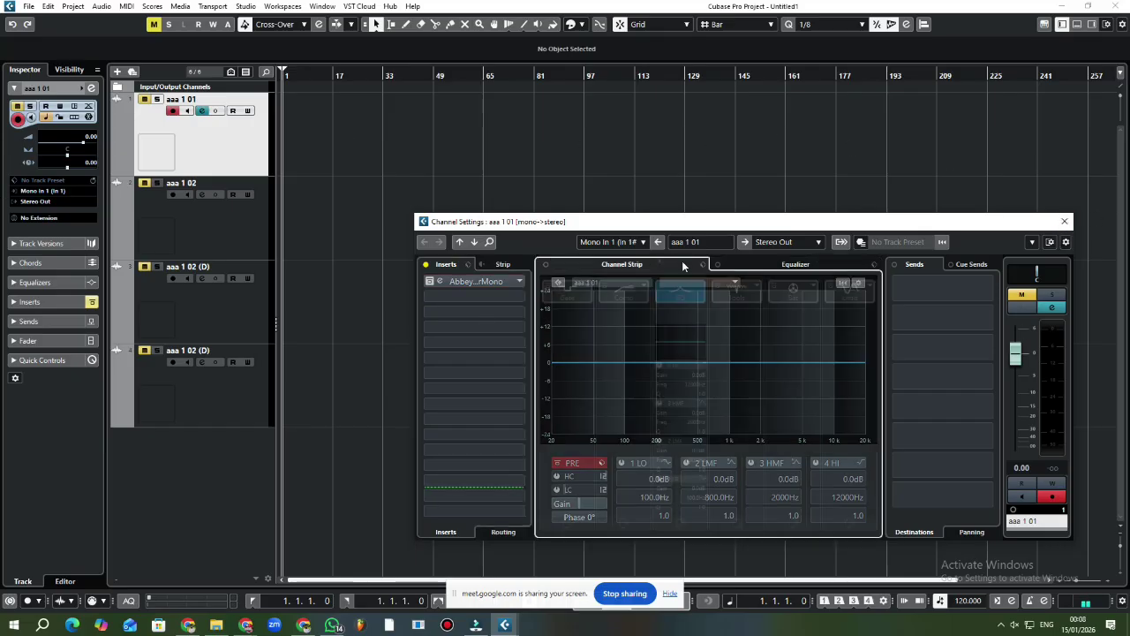
click(788, 263)
click(1065, 221)
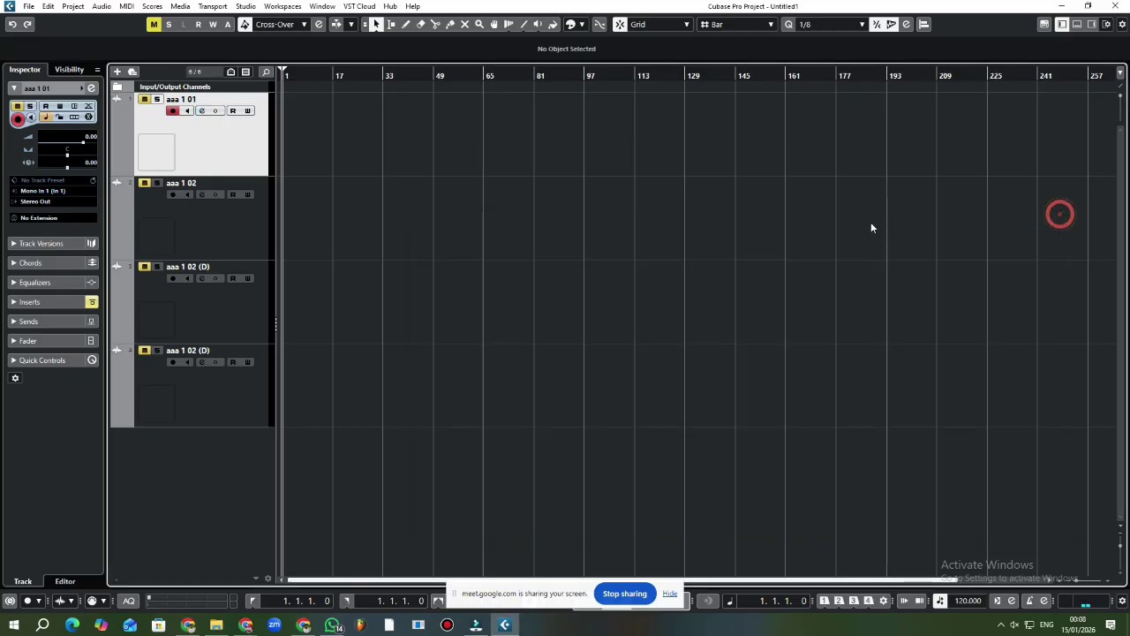
- Clear the mute state on all four tracks, starting with aaa 1 01
click(219, 141)
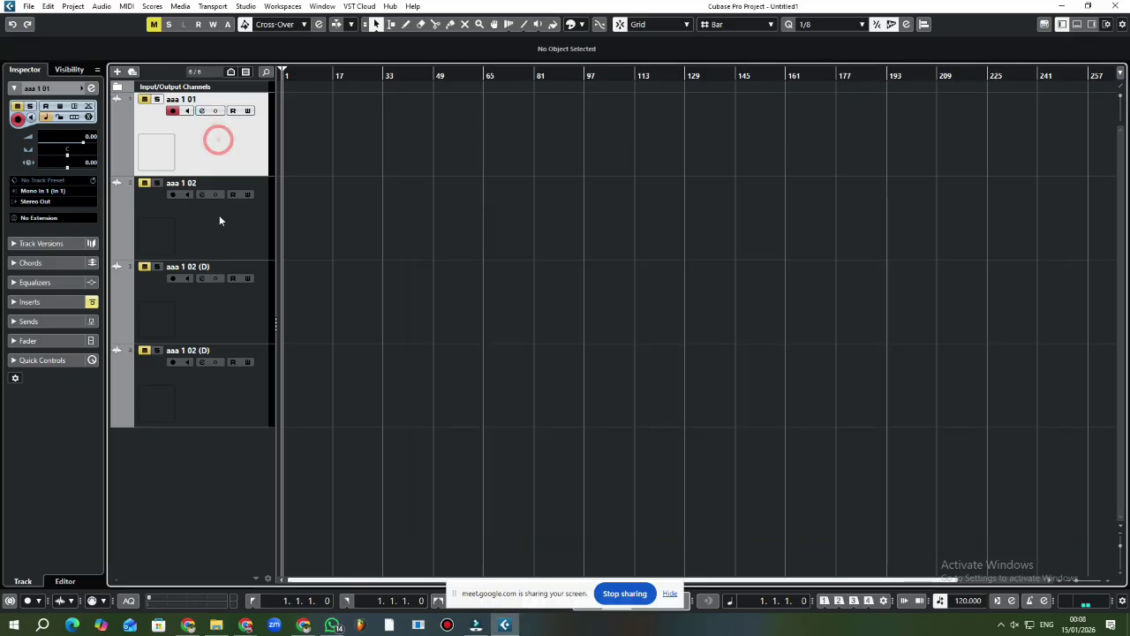
click(219, 215)
click(175, 138)
click(144, 99)
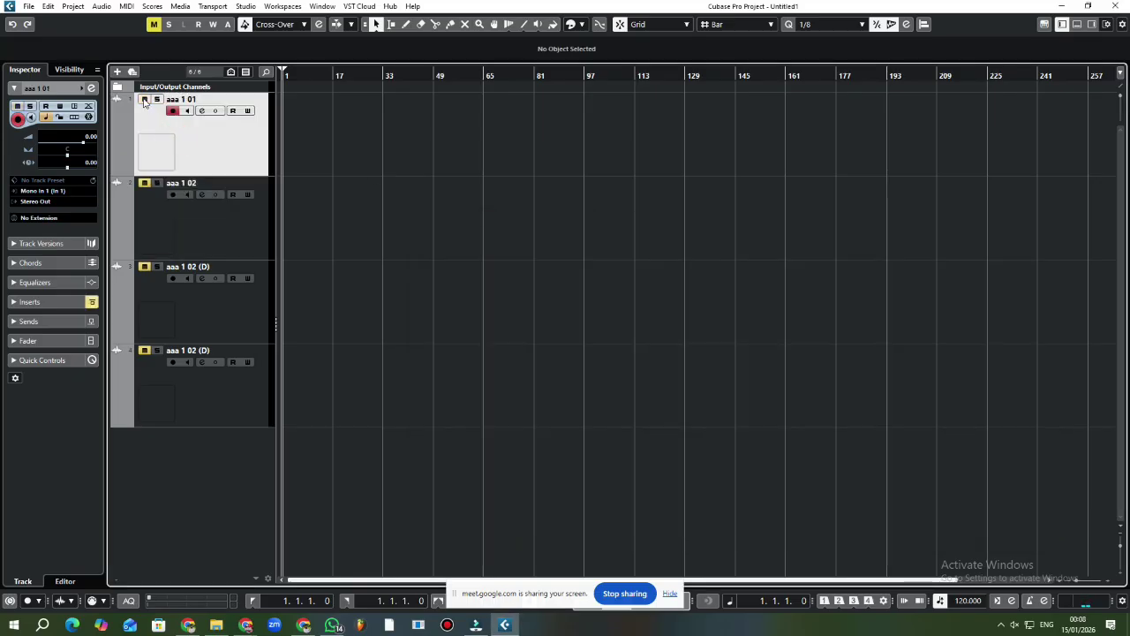
click(146, 183)
click(145, 267)
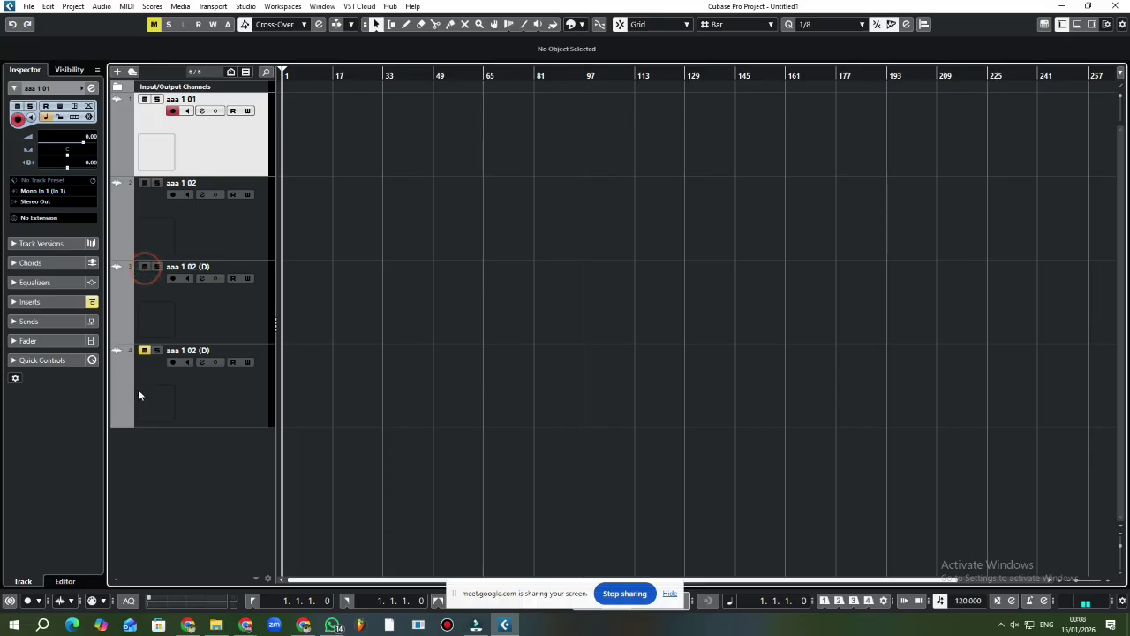
click(144, 350)
- Hide the screen-sharing bar, then start playback and record an audio take of about 8 bars on the aaa 1 01 track
click(670, 593)
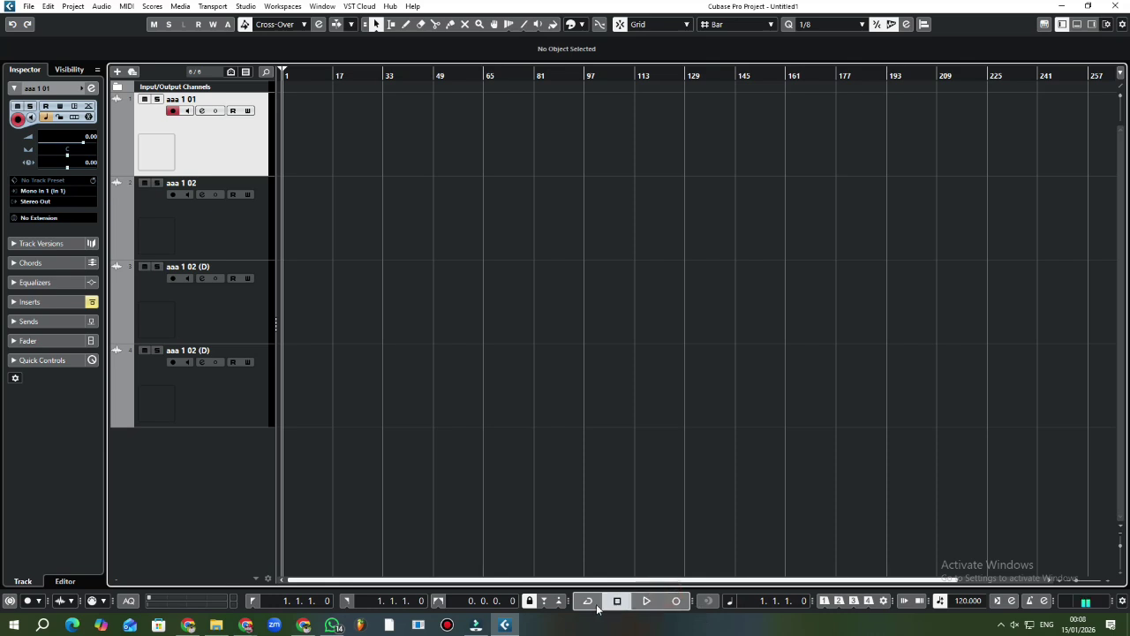
click(647, 600)
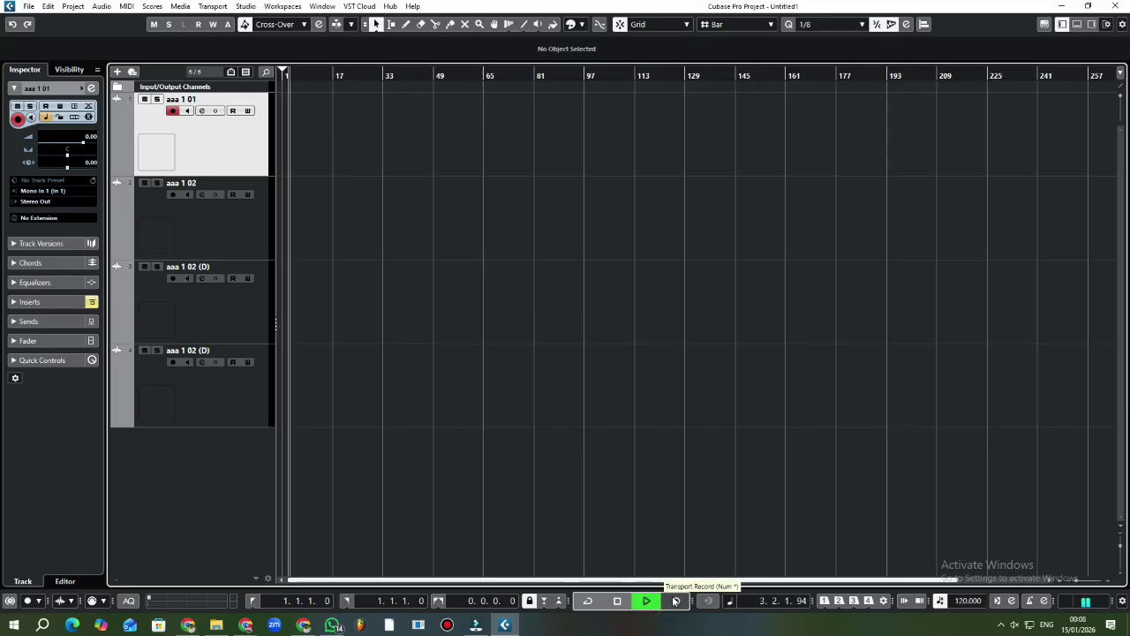
click(677, 601)
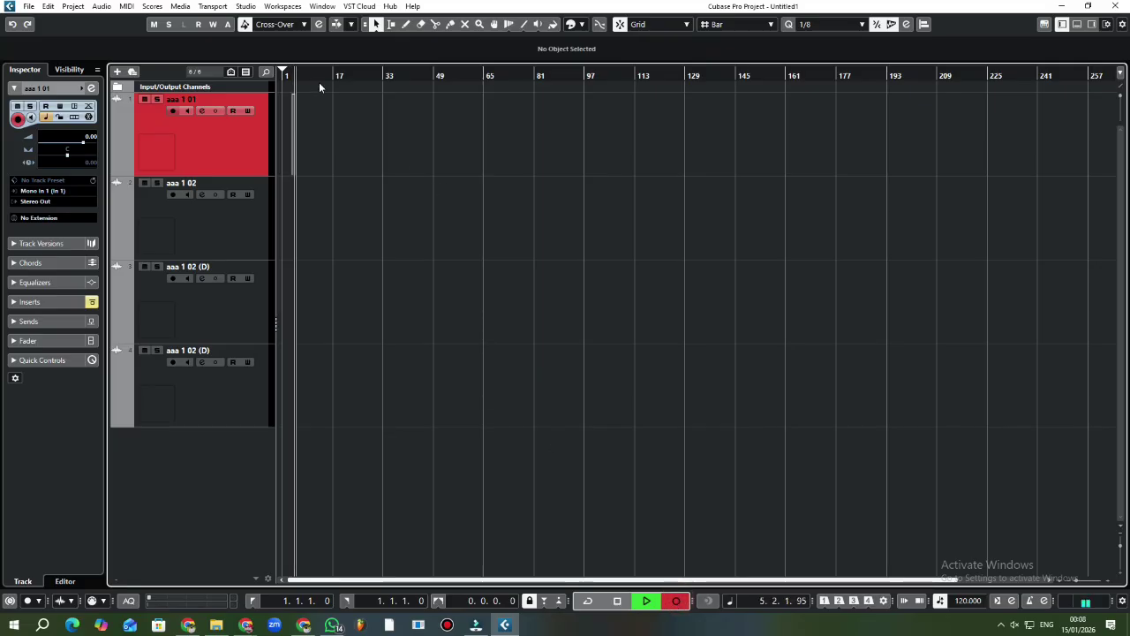
scroll(361, 314, down, 3)
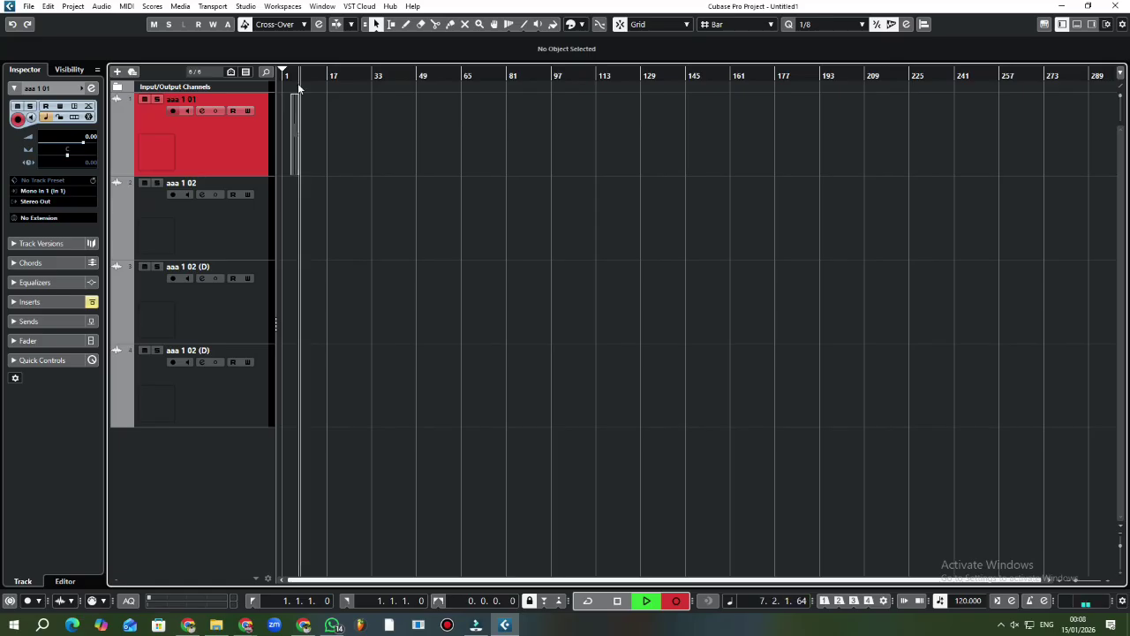
scroll(288, 85, up, 8)
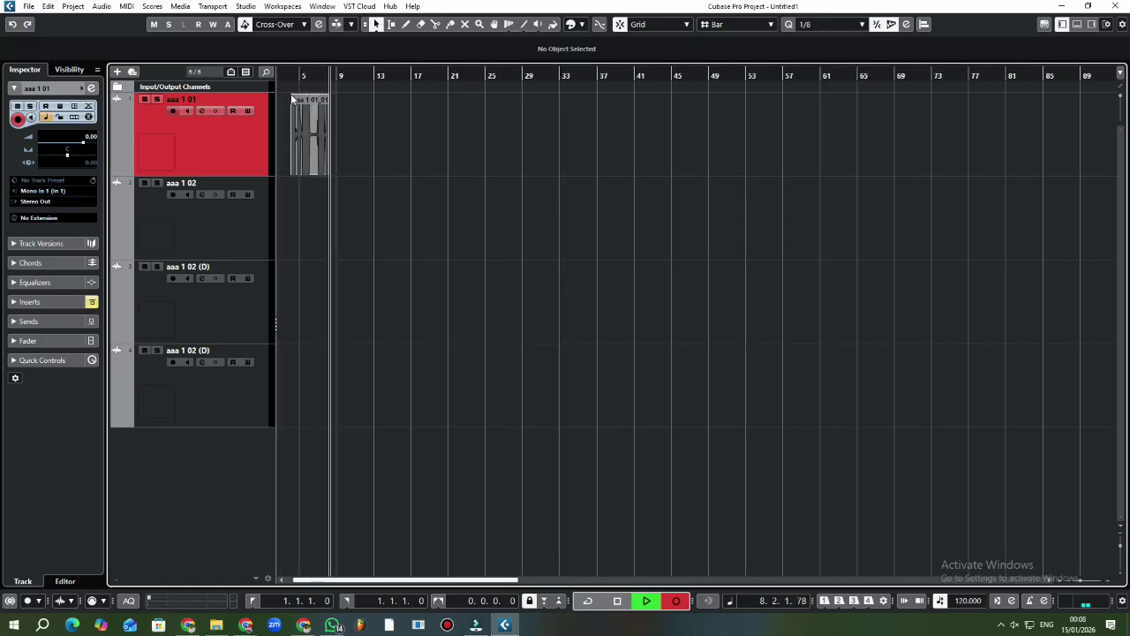
scroll(292, 99, up, 4)
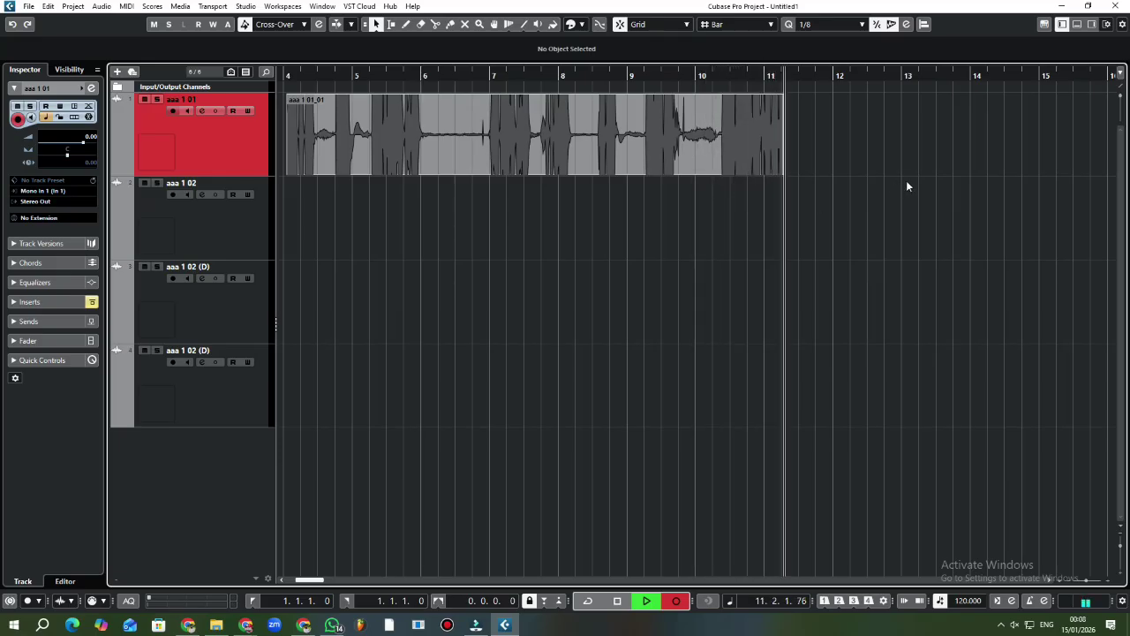
key(space)
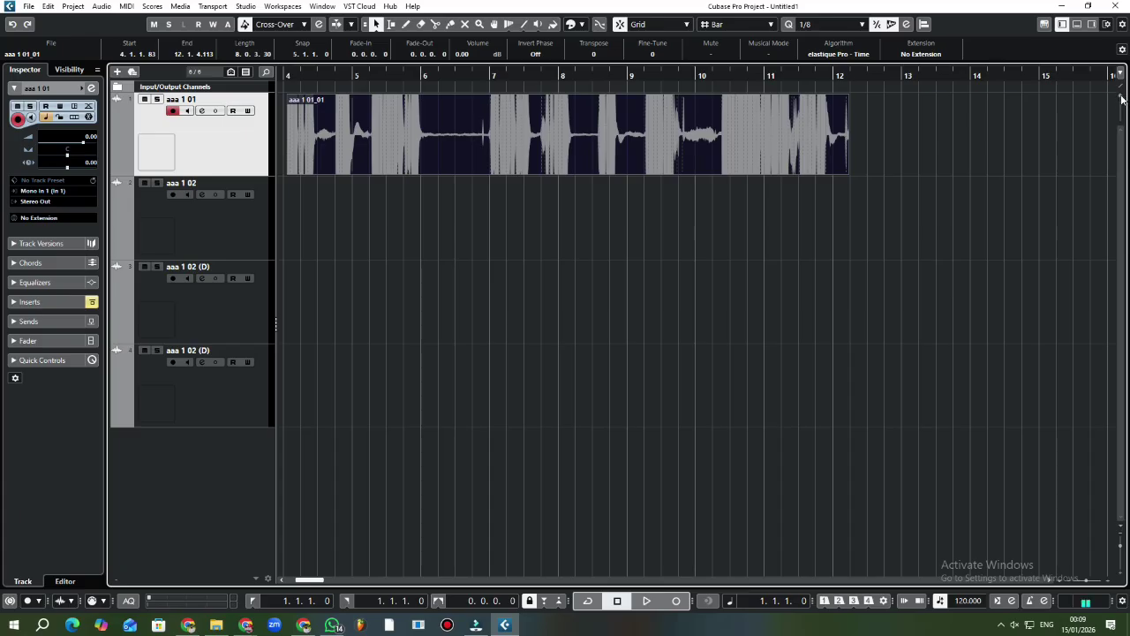
- Reduce the waveform zoom until the peaks fit inside the recorded event, and deselect the event
drag(1121, 99, 1123, 118)
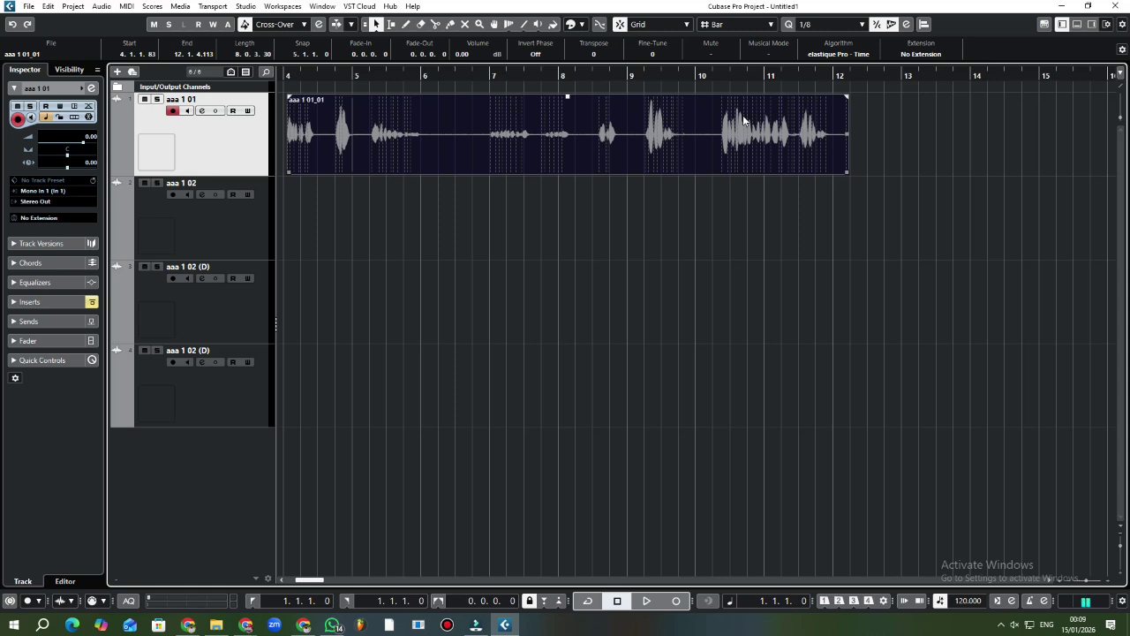
click(728, 187)
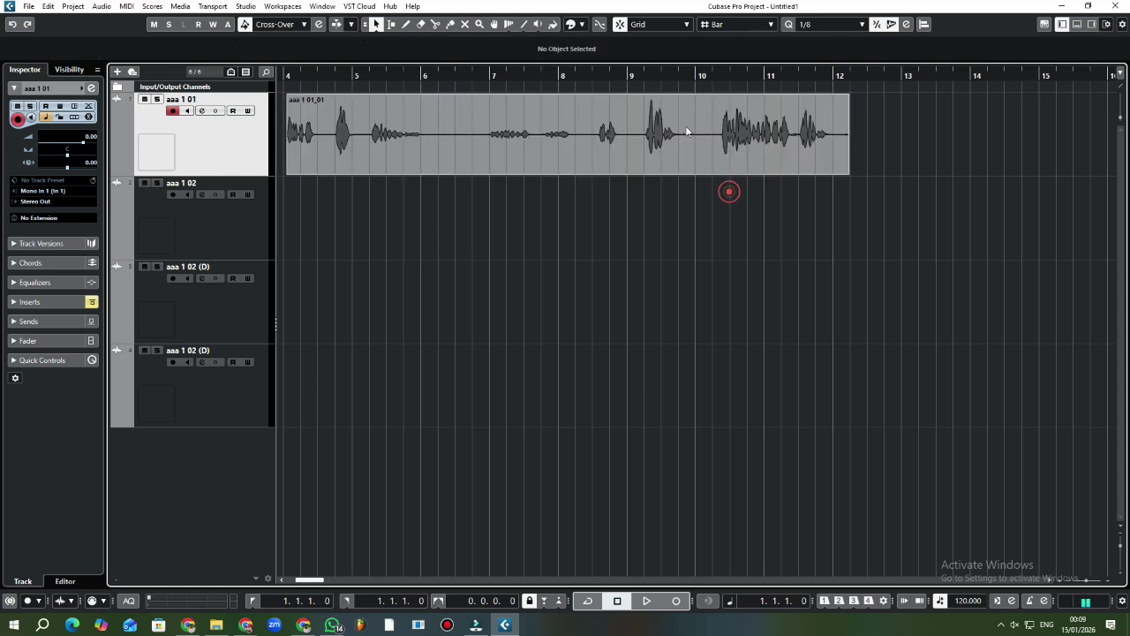
- Move the recorded event one bar later to start at 5.1.1.83 and lower its volume to -0.13 dB
click(634, 119)
drag(477, 125, 526, 126)
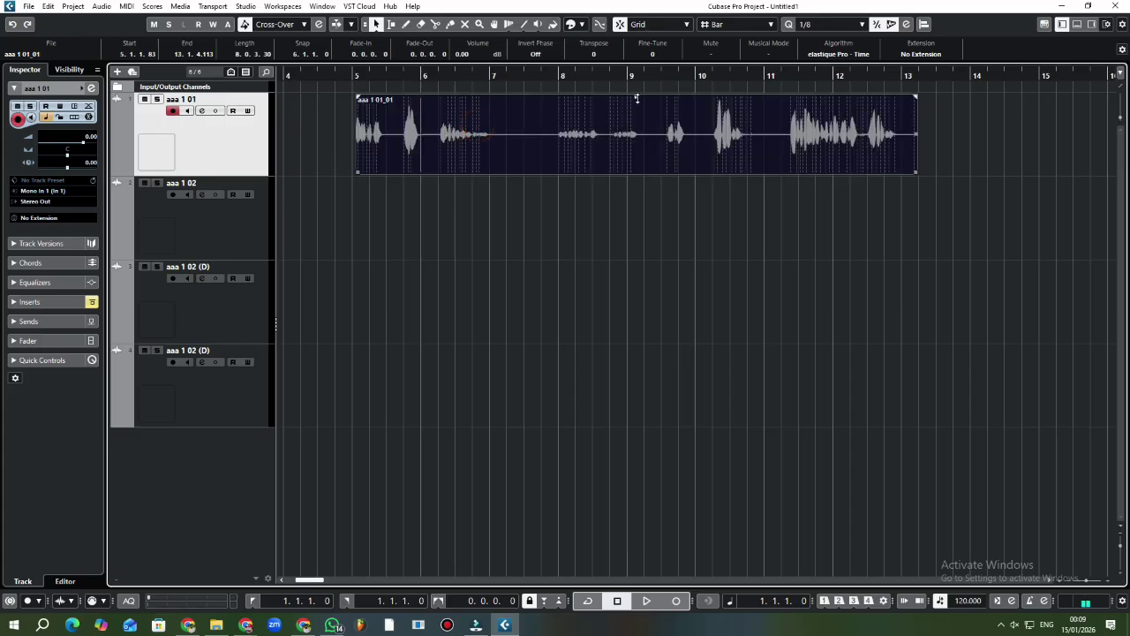
mouse_move(636, 98)
mouse_down()
mouse_move(636, 133)
mouse_move(633, 95)
mouse_up()
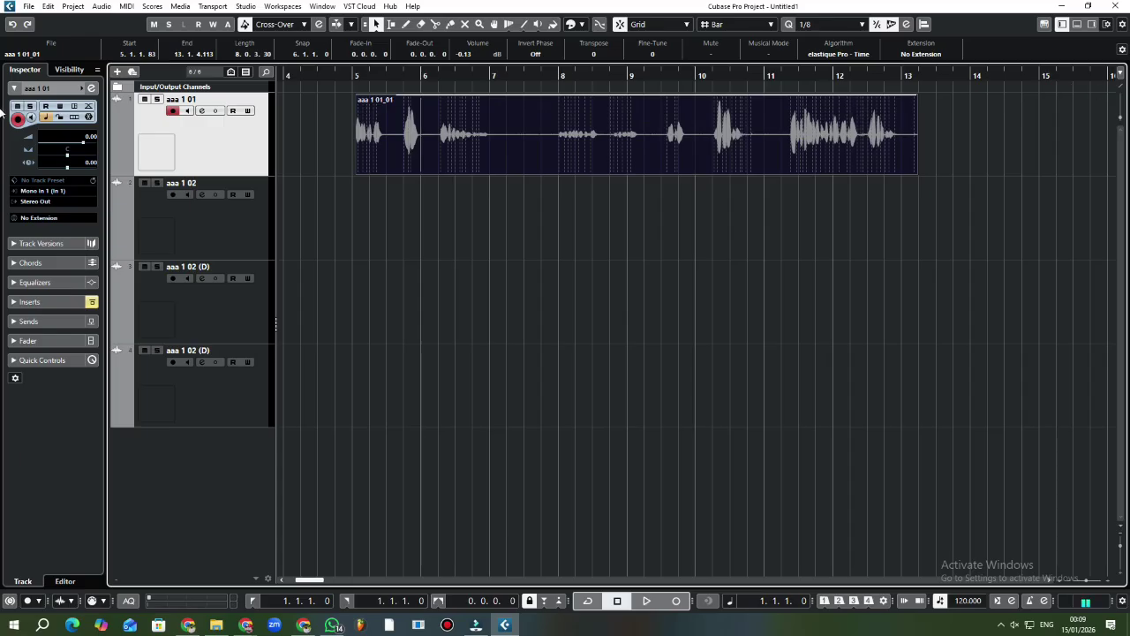
- Raise the waveform zoom to its maximum and reduce it again to a moderate level
drag(1121, 119, 1126, 83)
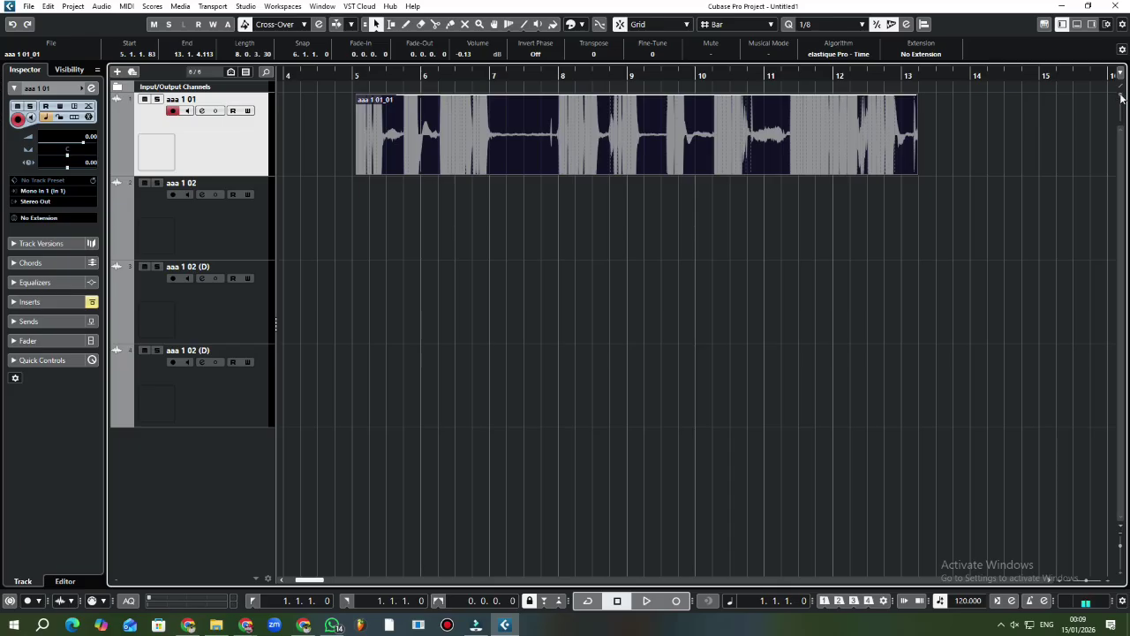
drag(1121, 99, 1119, 122)
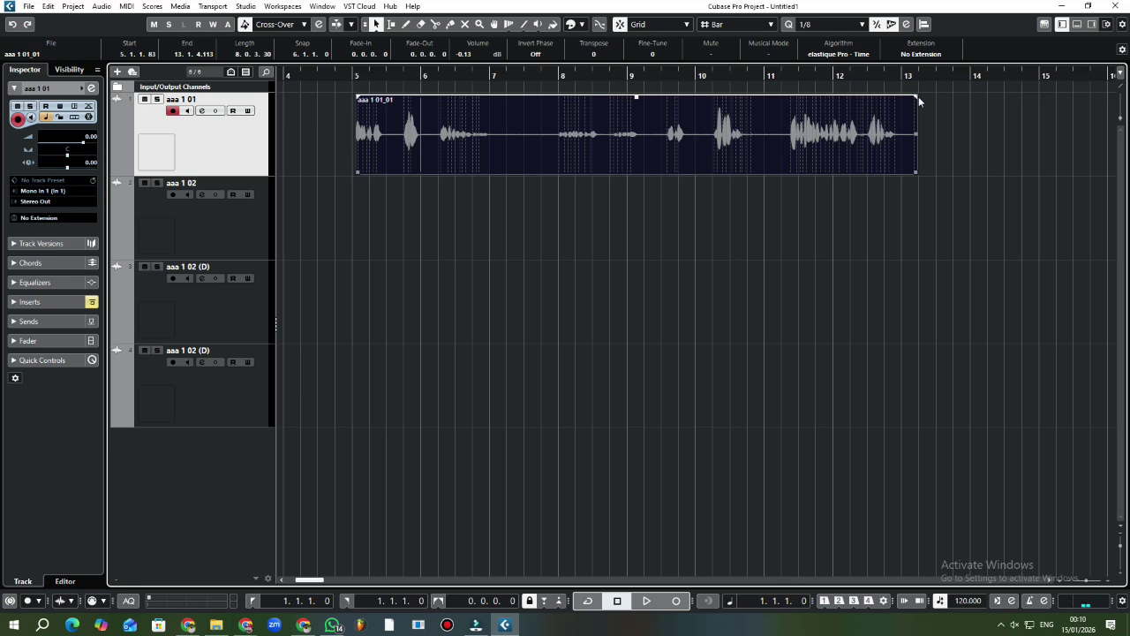
- Erase the recorded event from the aaa 1 01 track with the Erase tool
right_click(824, 163)
click(853, 160)
click(852, 160)
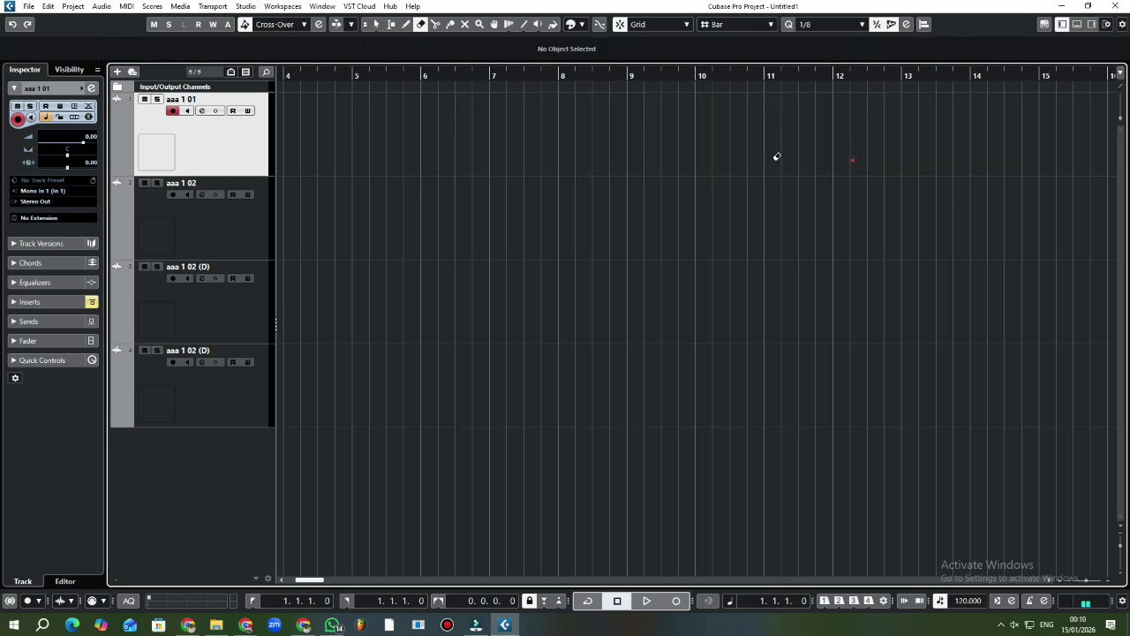
- Place the project cursor at 5.1.1.0 and switch Cycle on and off again
click(326, 77)
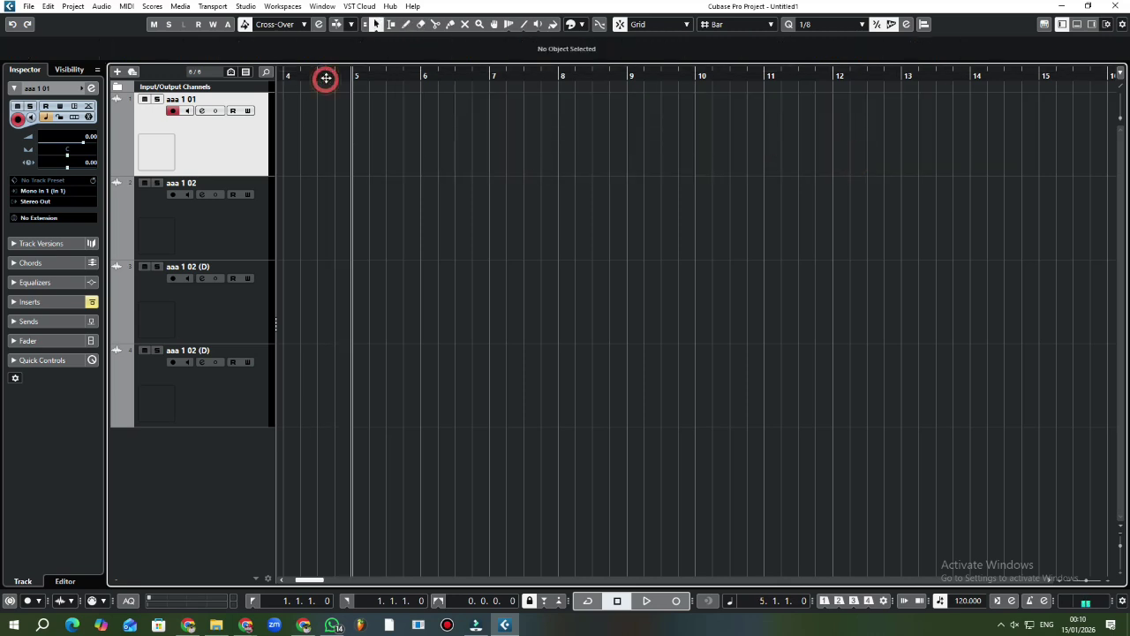
click(587, 601)
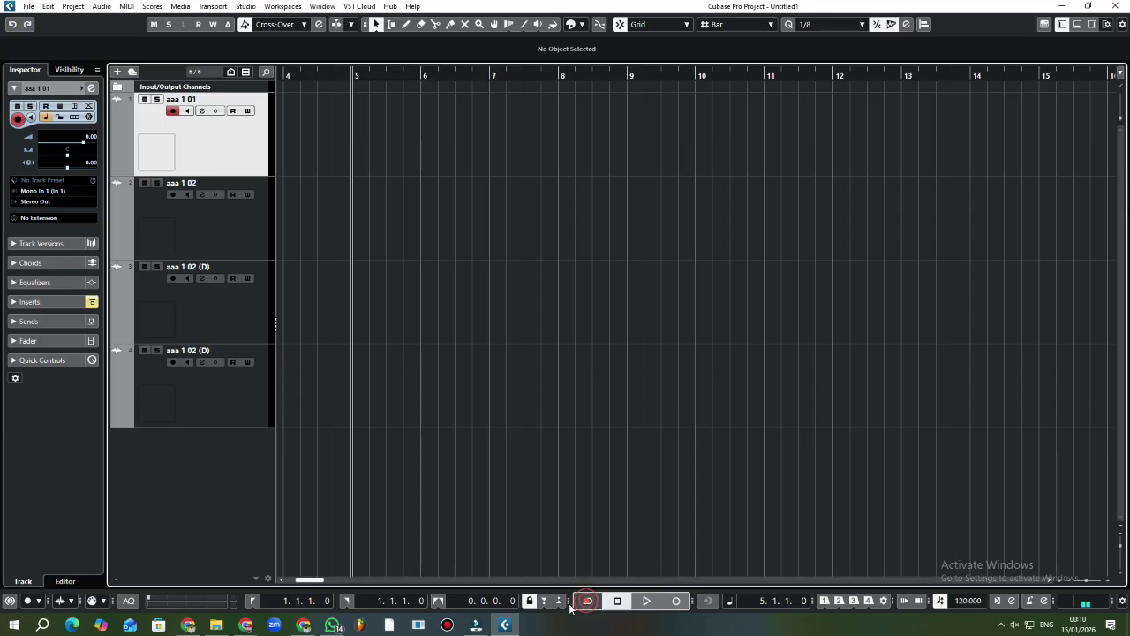
click(587, 601)
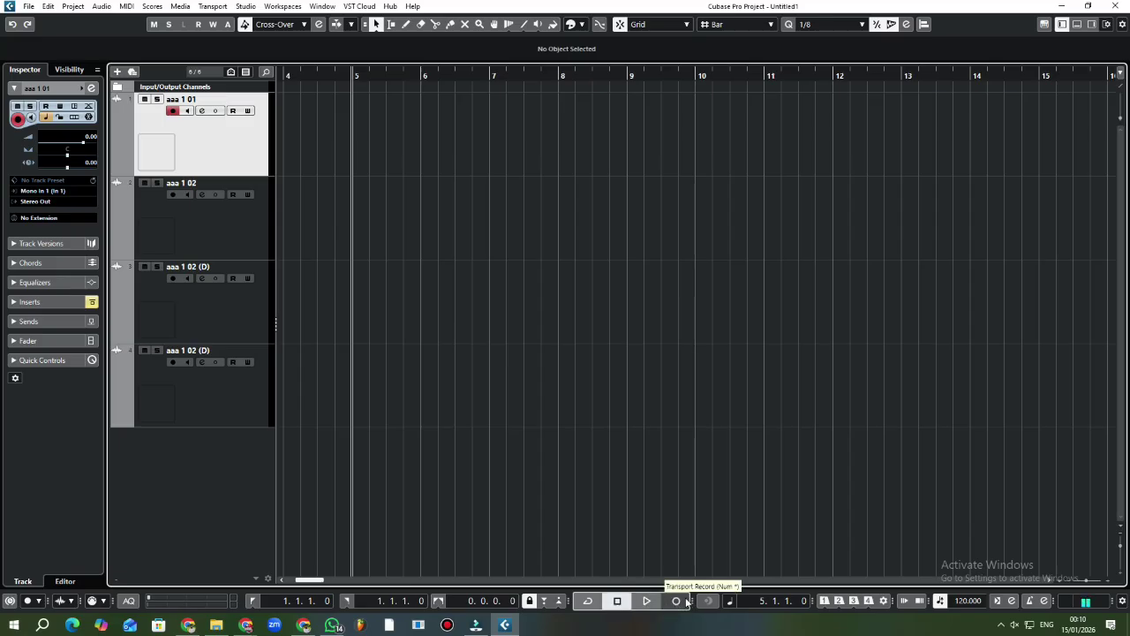
- Raise the system speaker volume to 100 and lower it back to the minimum
click(1016, 622)
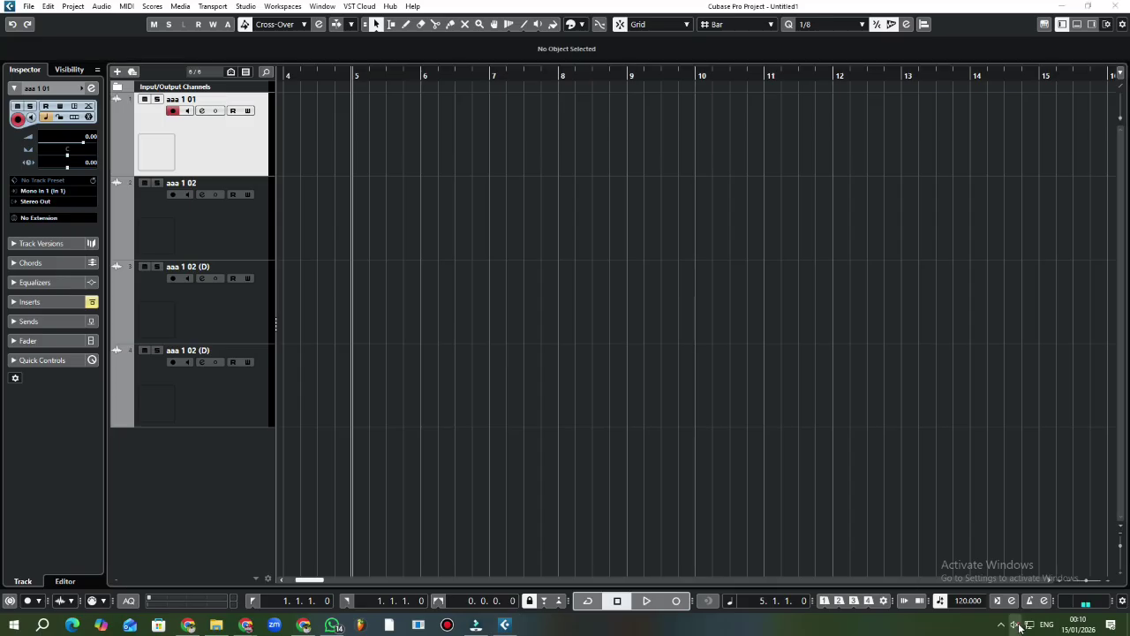
drag(1022, 598, 1101, 599)
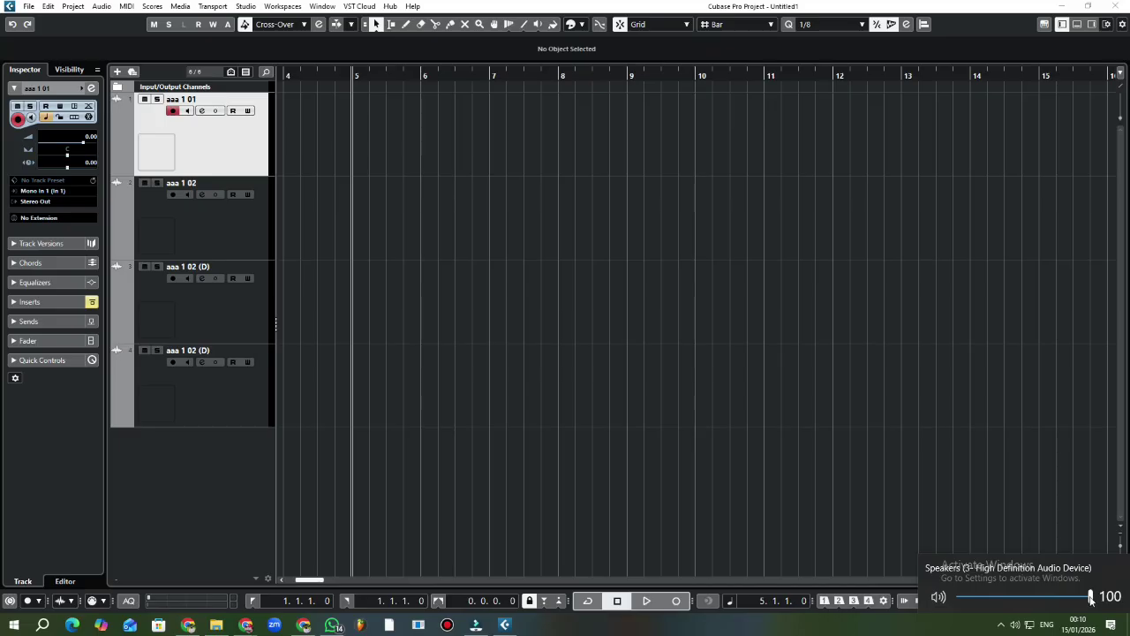
drag(1091, 599, 959, 599)
- Record a new take on the aaa 1 01 track from 5.1.1.0 to about bar 41
click(328, 76)
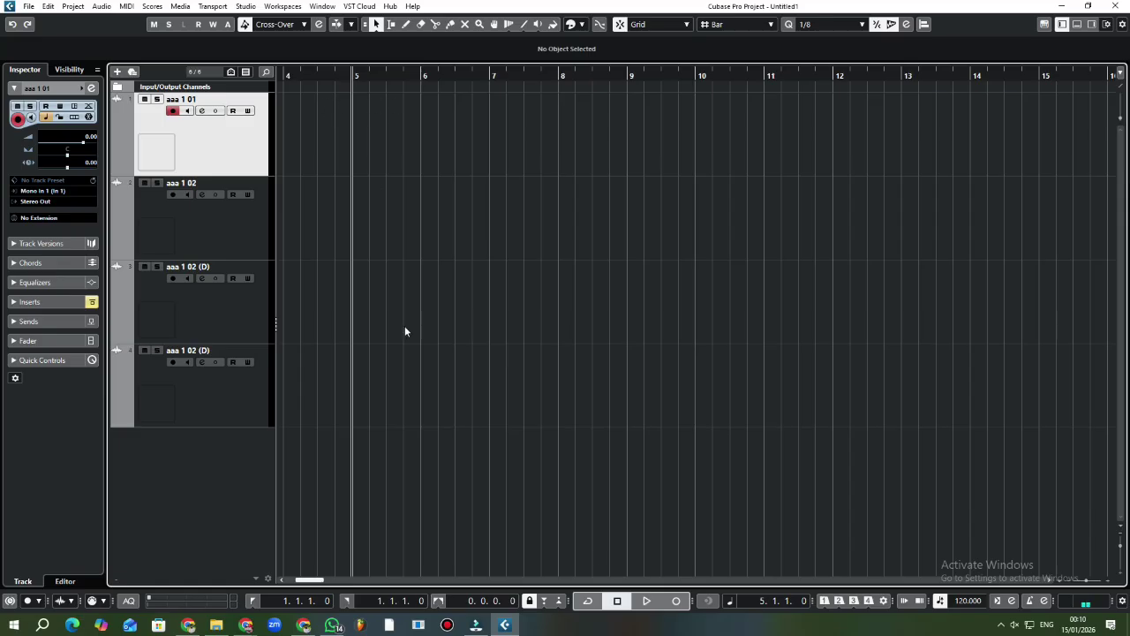
click(677, 601)
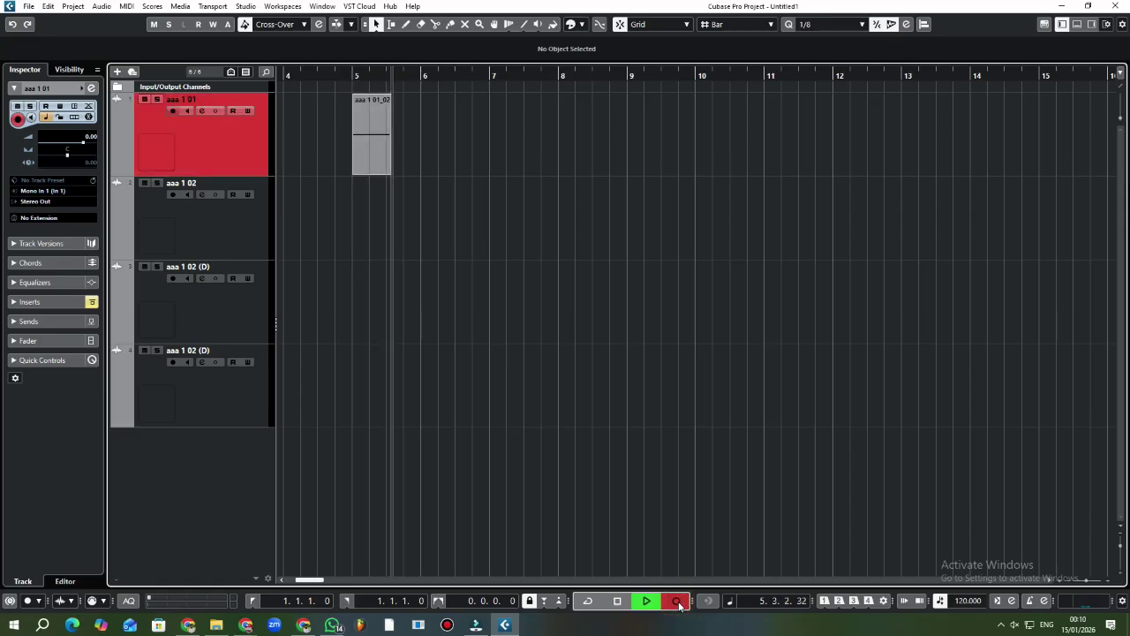
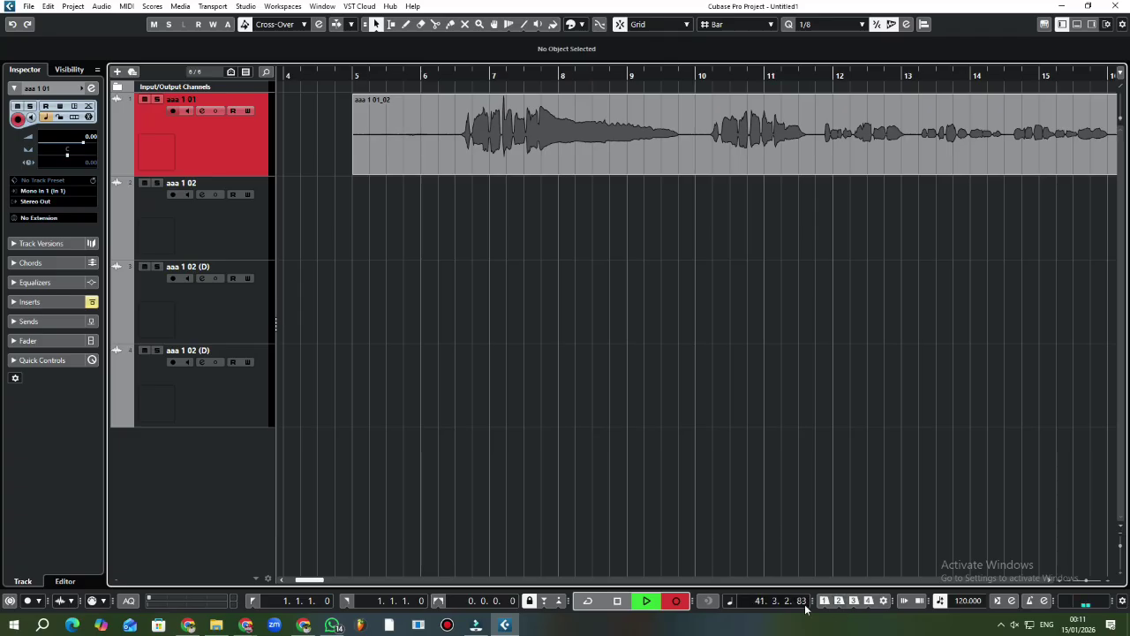
key(space)
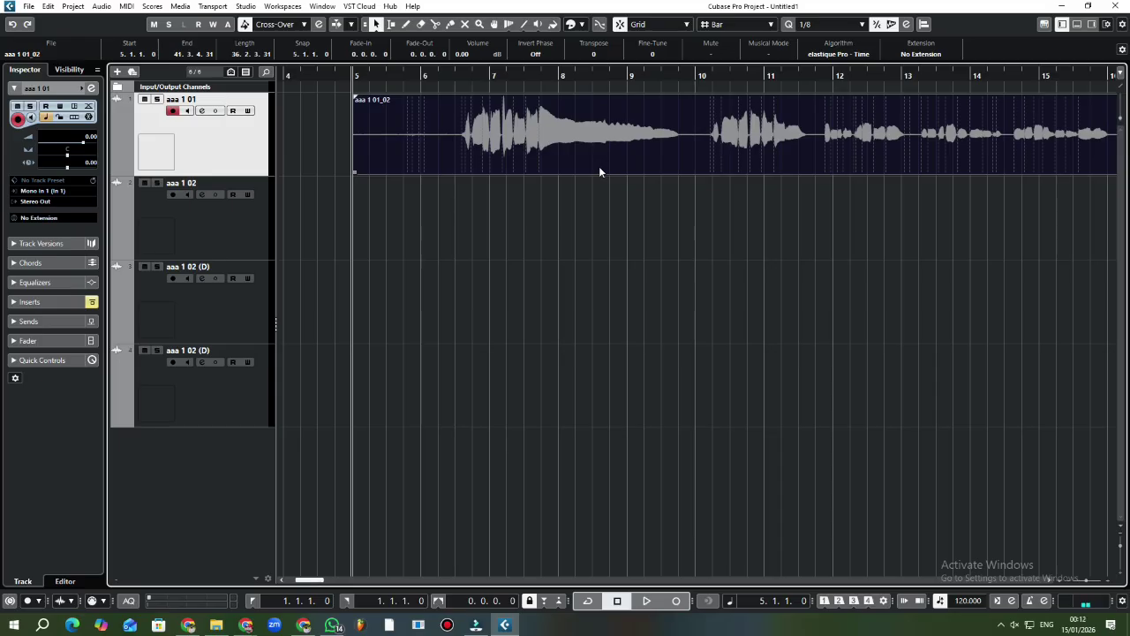
key(g)
key(g)
key(g)
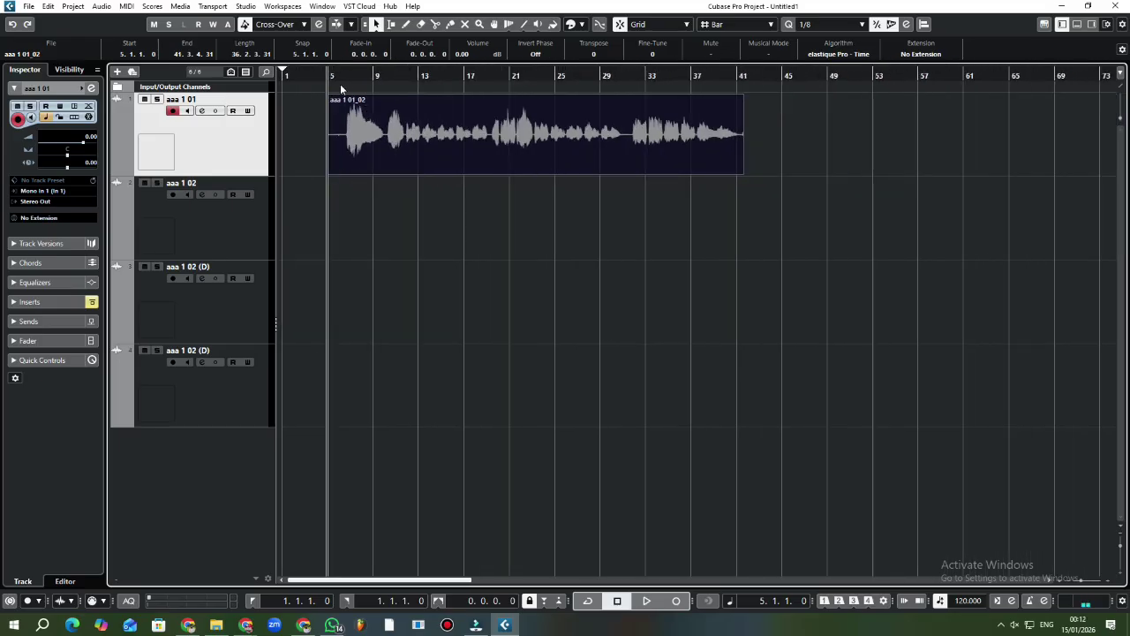
- Place the project cursor at 6.1.1.0 and add a 0.0.1.23 fade-in to the recorded event
click(337, 77)
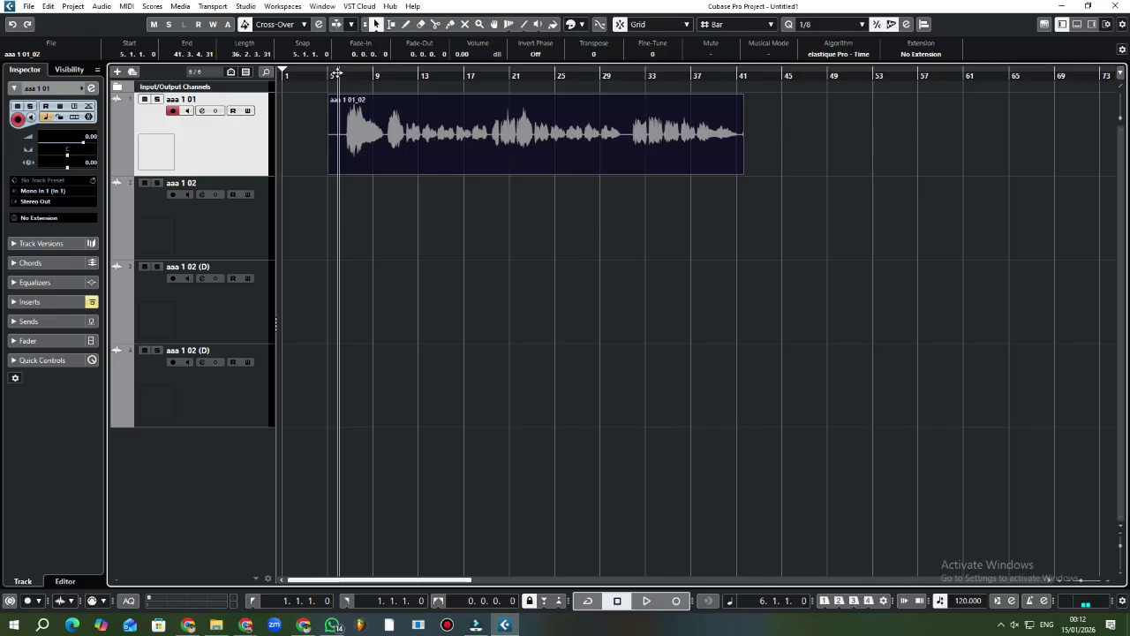
mouse_move(336, 74)
mouse_down()
mouse_move(339, 101)
mouse_move(332, 74)
mouse_up()
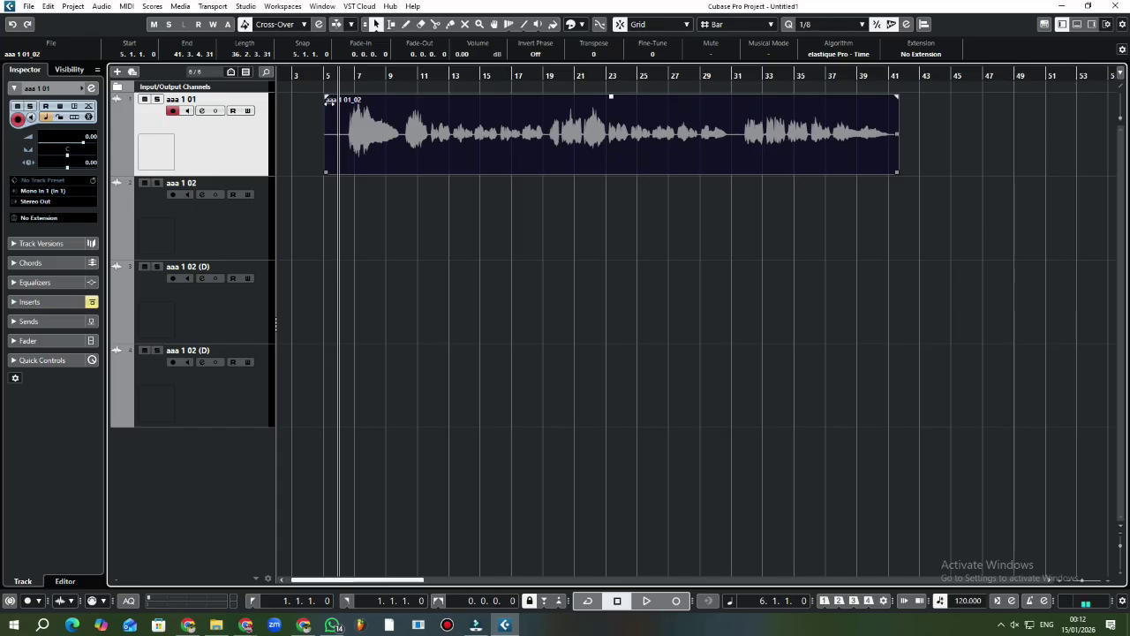
mouse_move(329, 100)
mouse_down()
mouse_move(347, 116)
mouse_move(331, 111)
mouse_up()
click(549, 273)
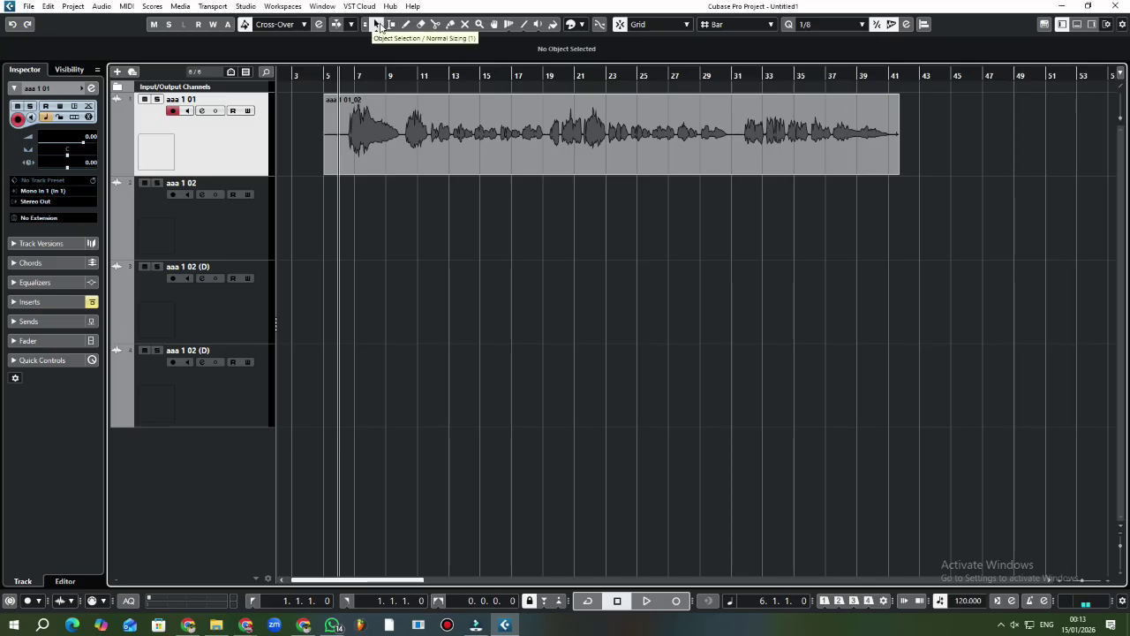
- Move the recorded event with the Object Selection tool to start at 6.1.1.0 on the aaa 1 01 track
click(376, 26)
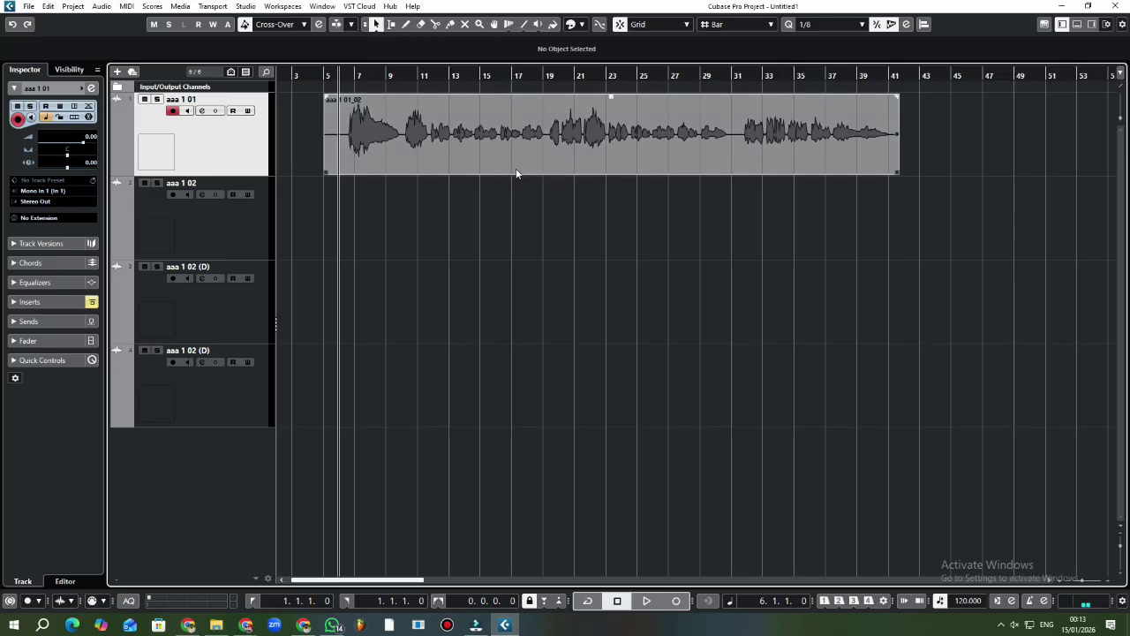
drag(516, 174, 643, 181)
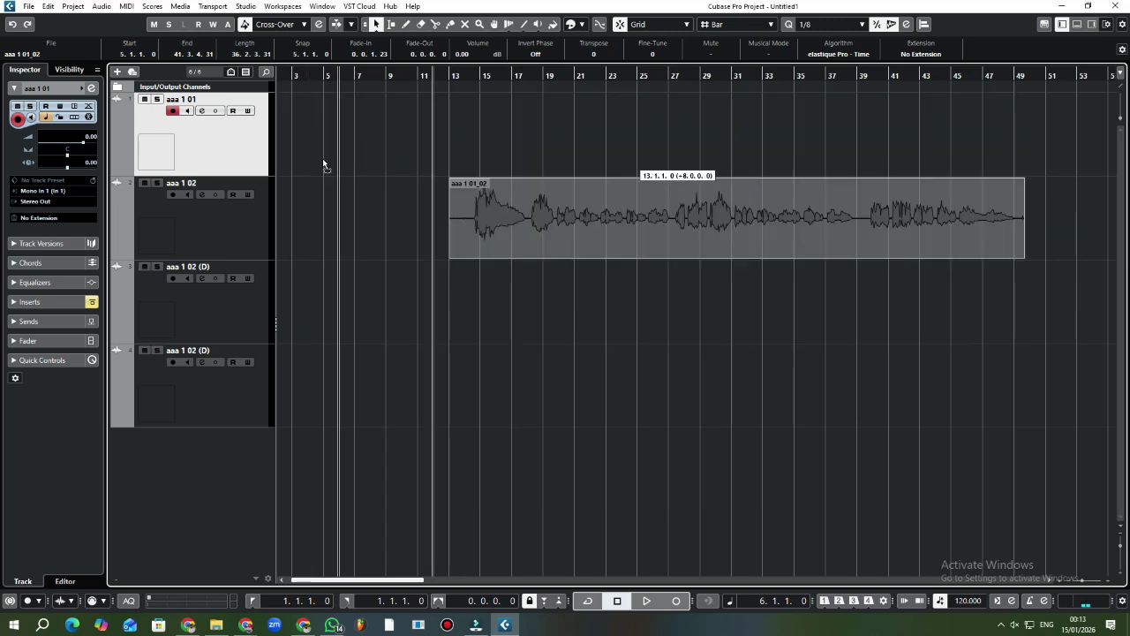
drag(323, 166, 595, 169)
click(456, 208)
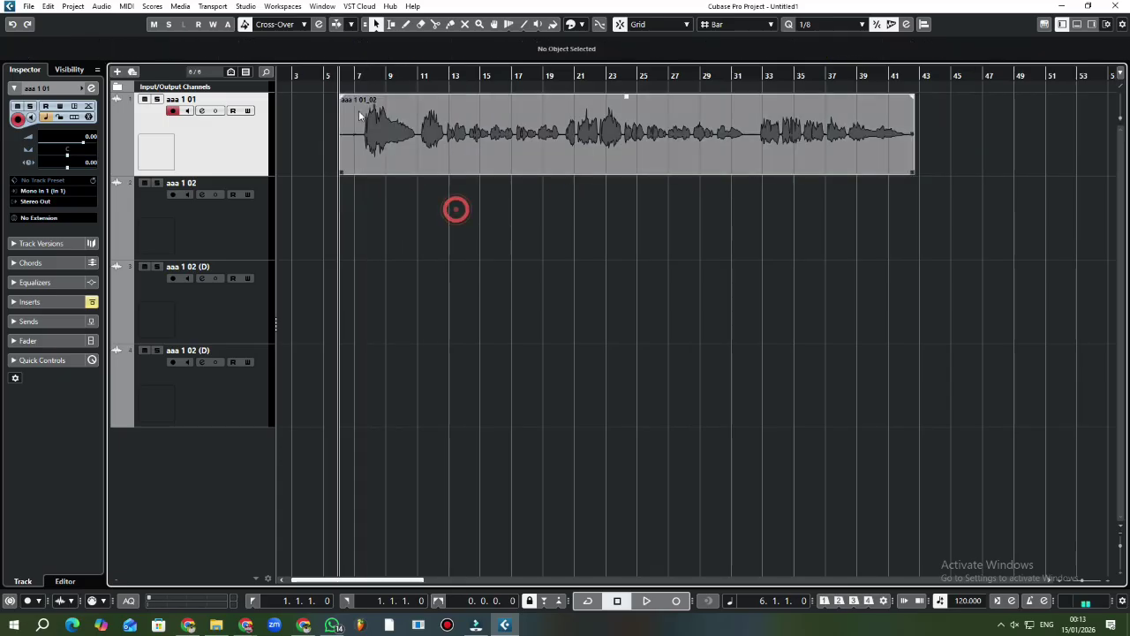
- Use the Range Selection tool to take several sections out of the event and move them down to the aaa 1 02 track
click(391, 24)
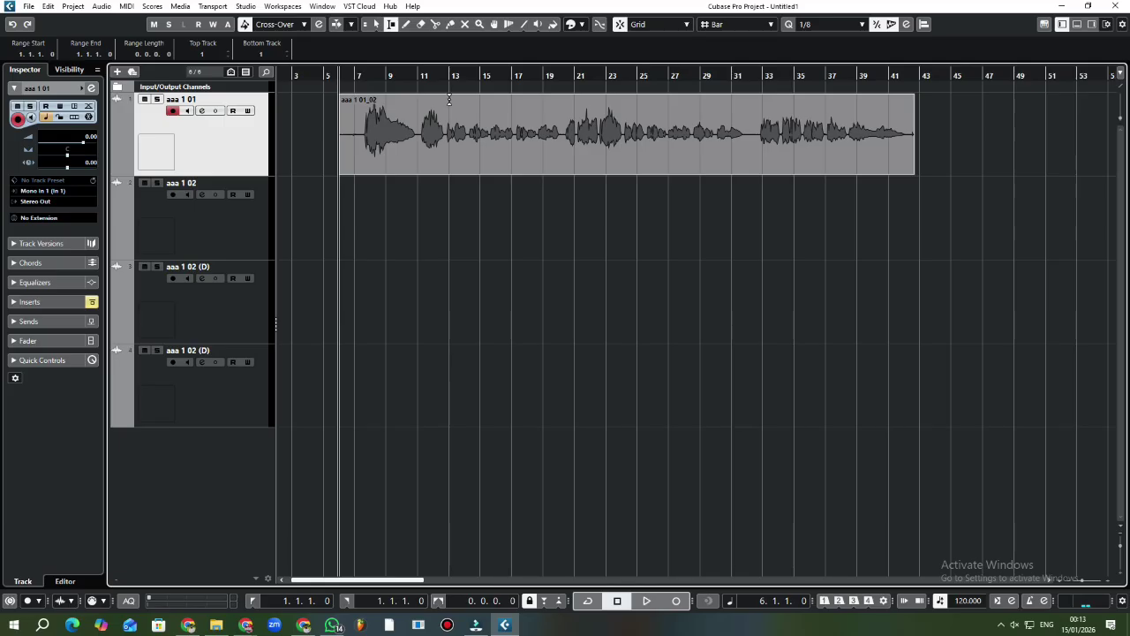
drag(449, 100, 479, 105)
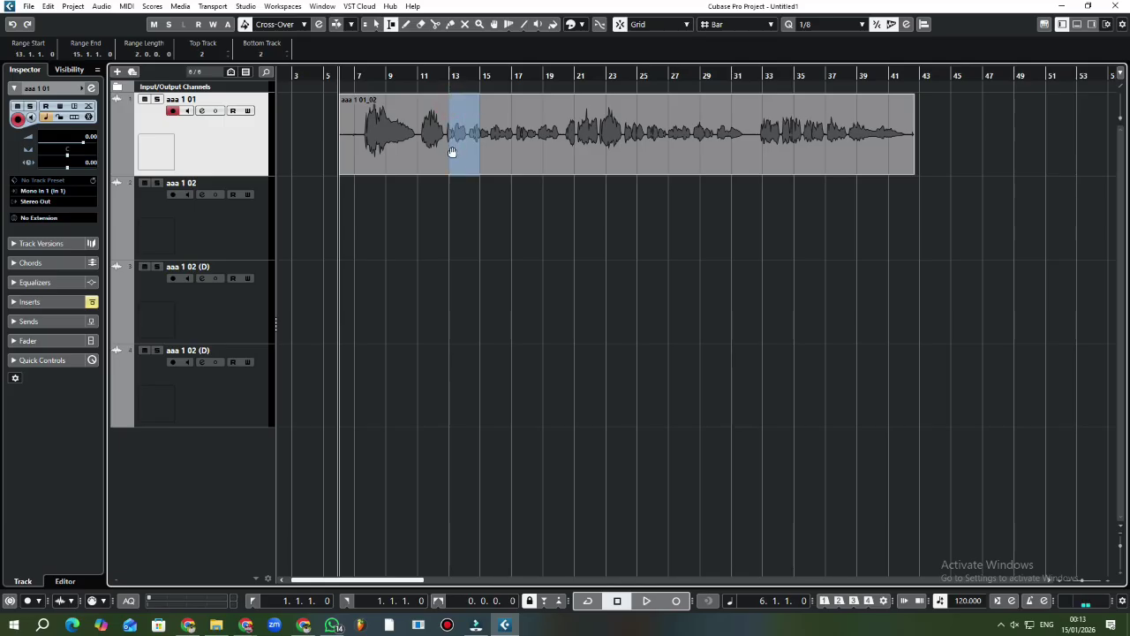
drag(465, 151, 471, 196)
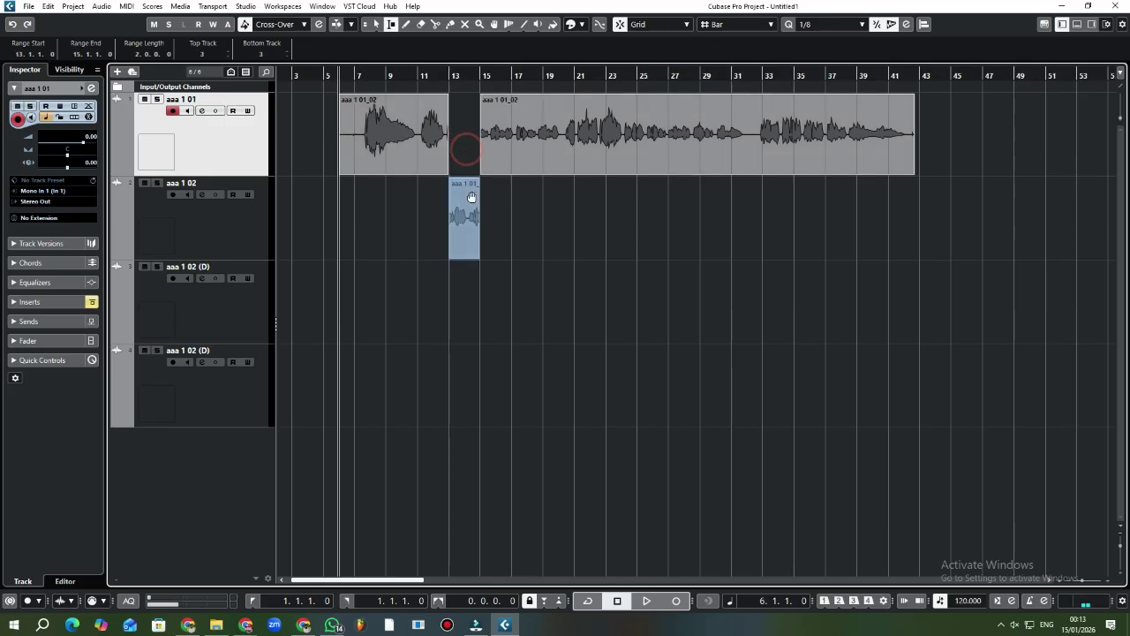
mouse_move(540, 102)
mouse_down()
mouse_move(584, 123)
mouse_move(576, 205)
mouse_up()
mouse_move(669, 123)
mouse_down()
mouse_move(715, 128)
mouse_move(712, 196)
mouse_up()
mouse_move(746, 146)
mouse_down()
mouse_move(824, 152)
mouse_move(818, 238)
mouse_up()
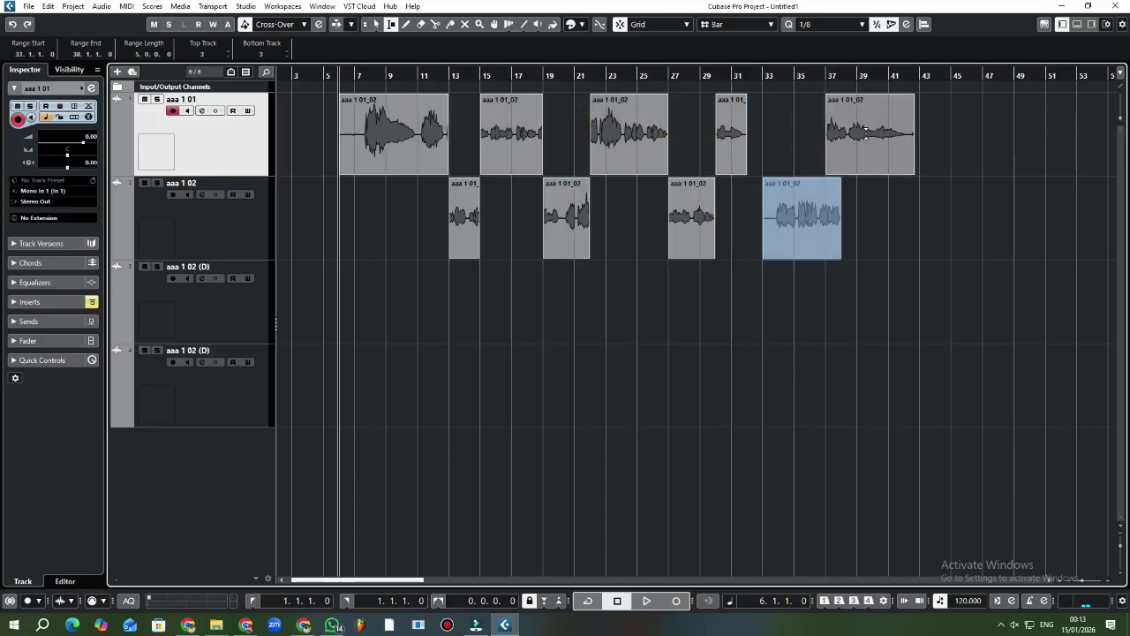
drag(865, 130, 913, 191)
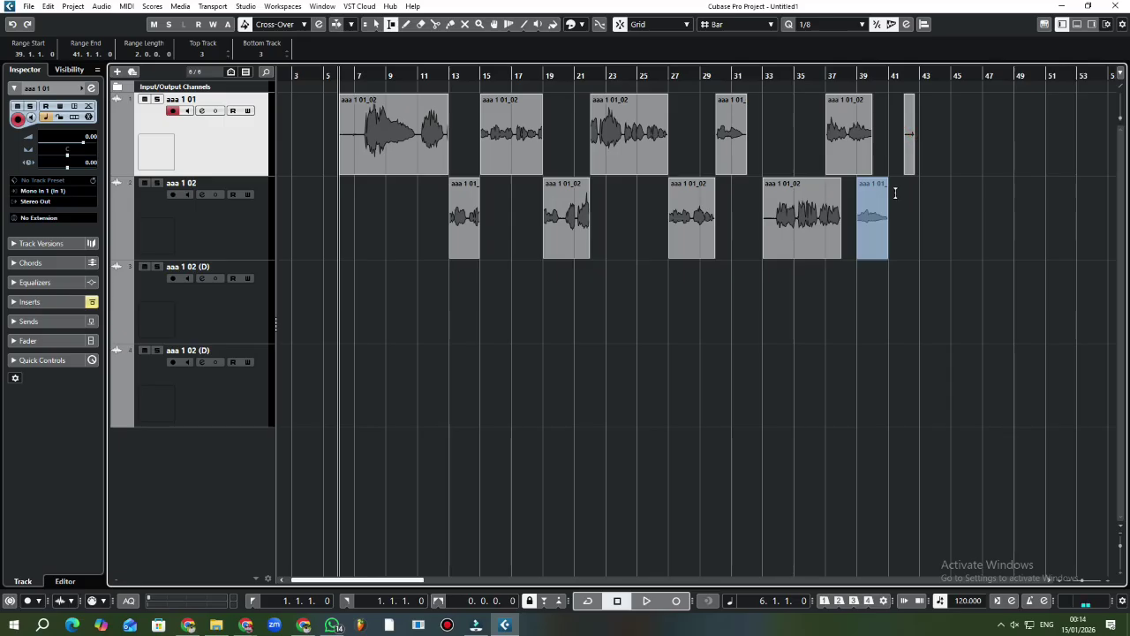
- Undo all the range moves so the event is whole again on the aaa 1 01 track, and clear the range selection
key(ctrl+z)
key(ctrl+z)
key(ctrl+z)
key(ctrl+z)
key(ctrl+z)
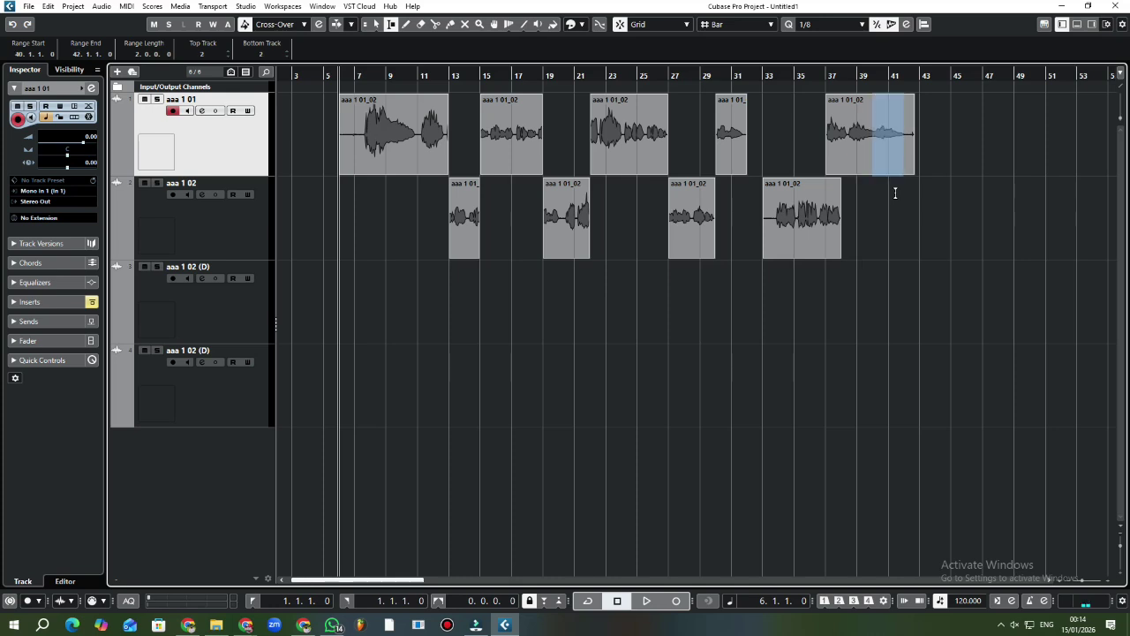
click(487, 249)
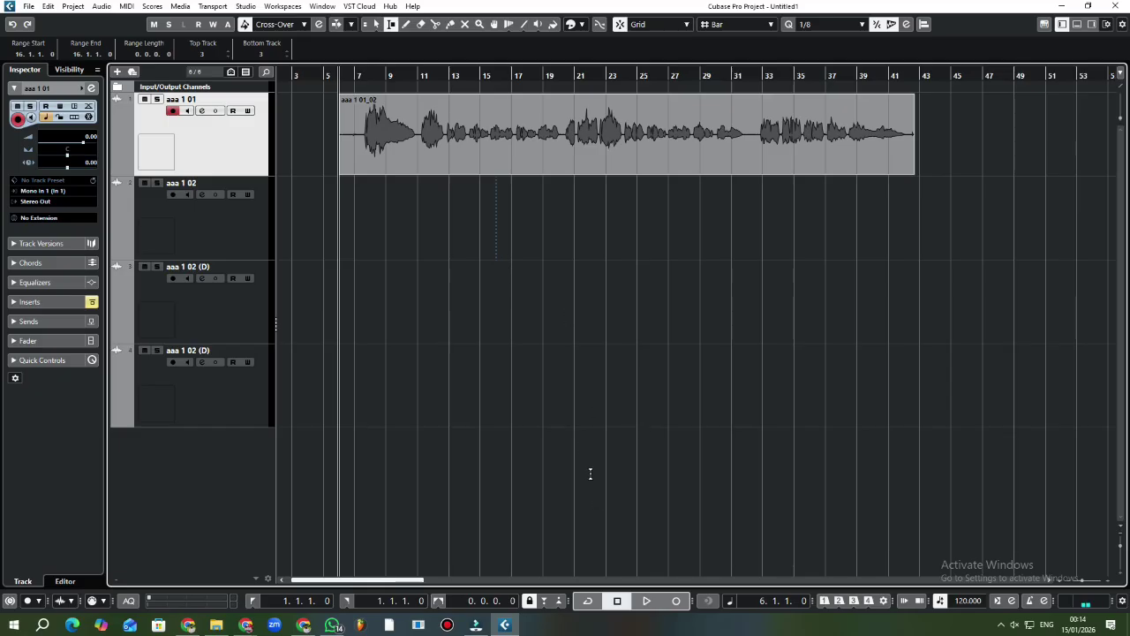
- Turn on Cycle and add volume curve points to the event between bars 7 and 10 with the Draw tool
click(588, 603)
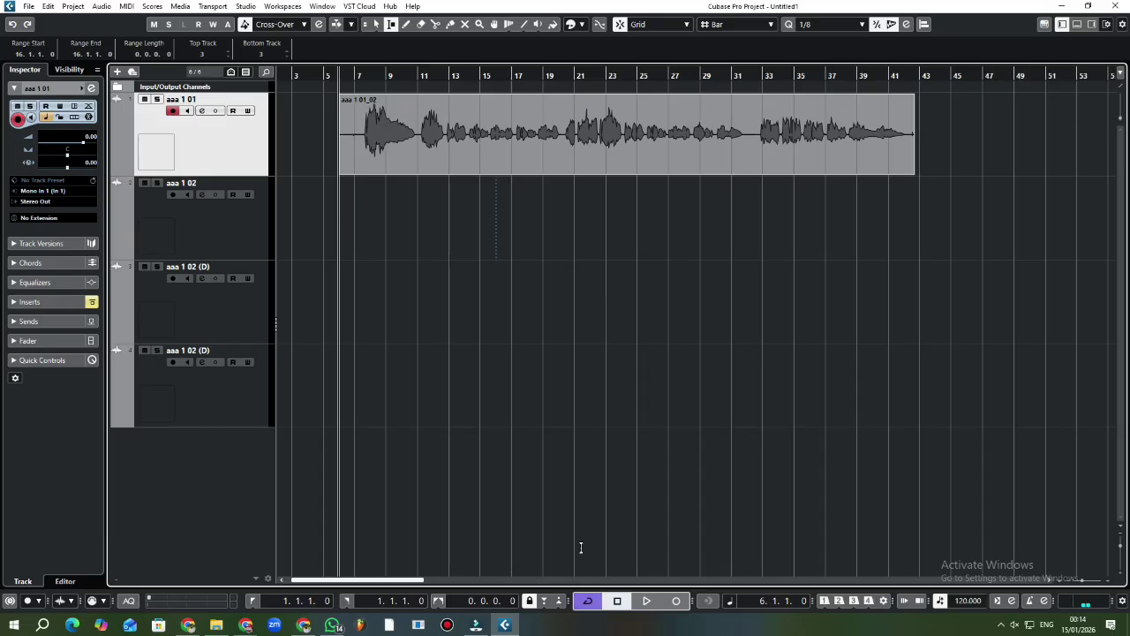
click(407, 25)
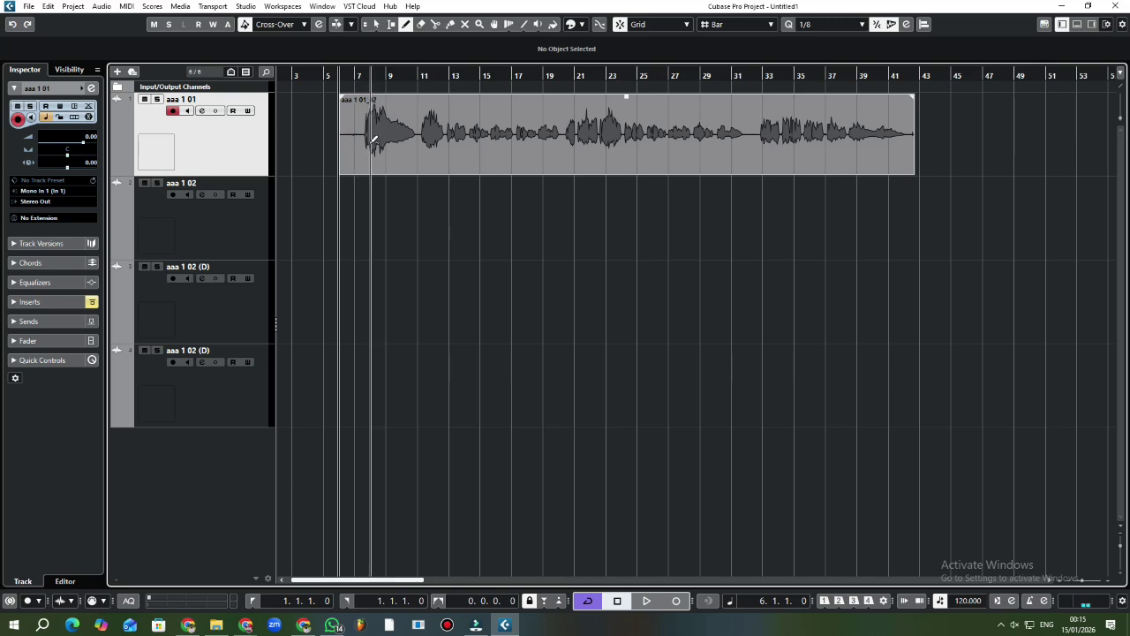
scroll(372, 139, up, 8)
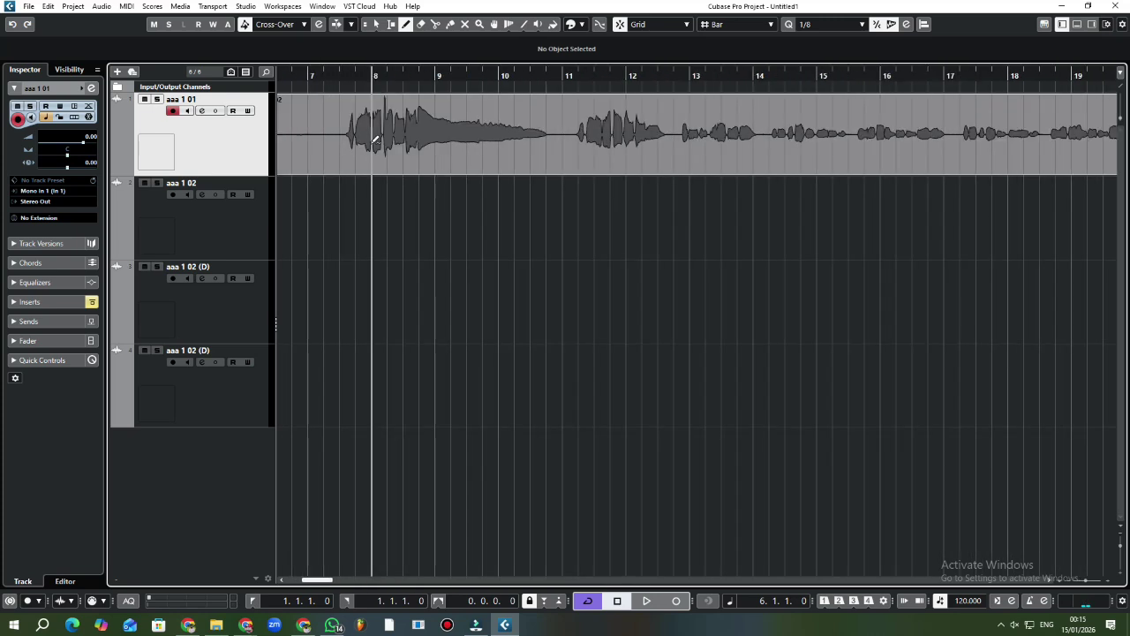
scroll(374, 140, up, 2)
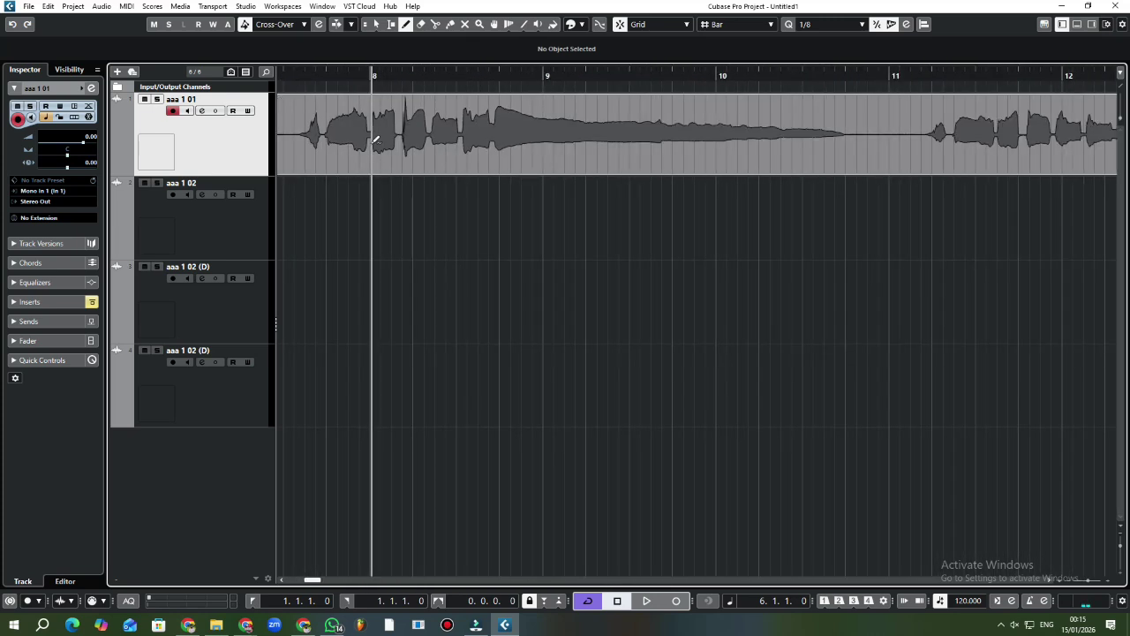
scroll(375, 139, down, 2)
scroll(375, 139, down, 1)
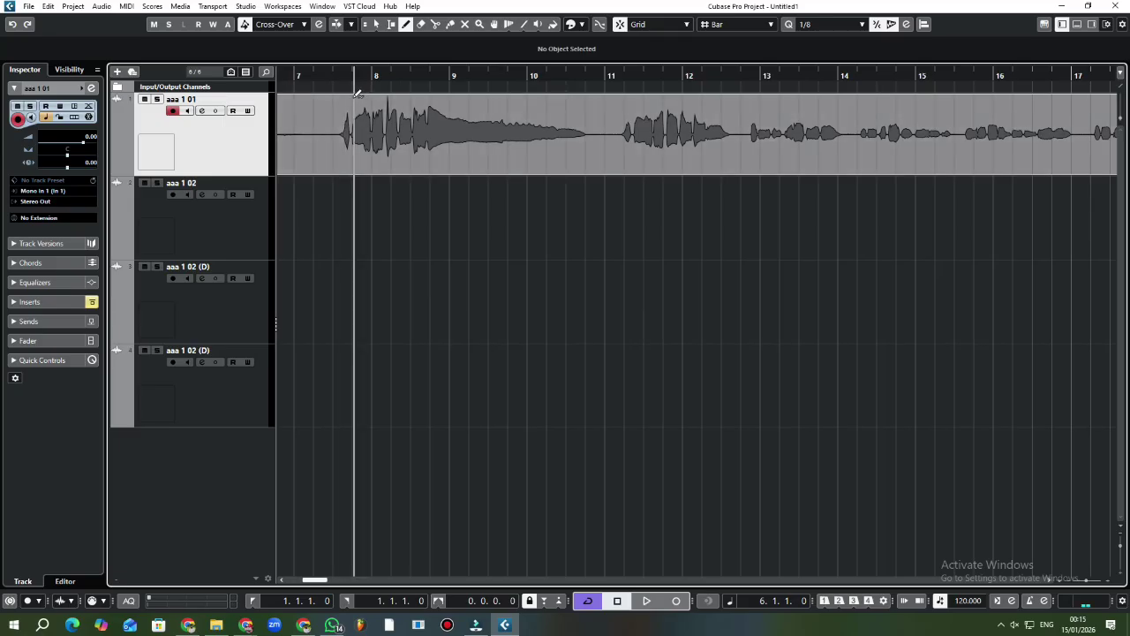
click(350, 94)
mouse_move(350, 94)
mouse_down()
mouse_move(455, 95)
mouse_move(373, 93)
mouse_move(386, 92)
mouse_move(369, 117)
mouse_move(411, 118)
mouse_move(365, 95)
mouse_move(409, 92)
mouse_up()
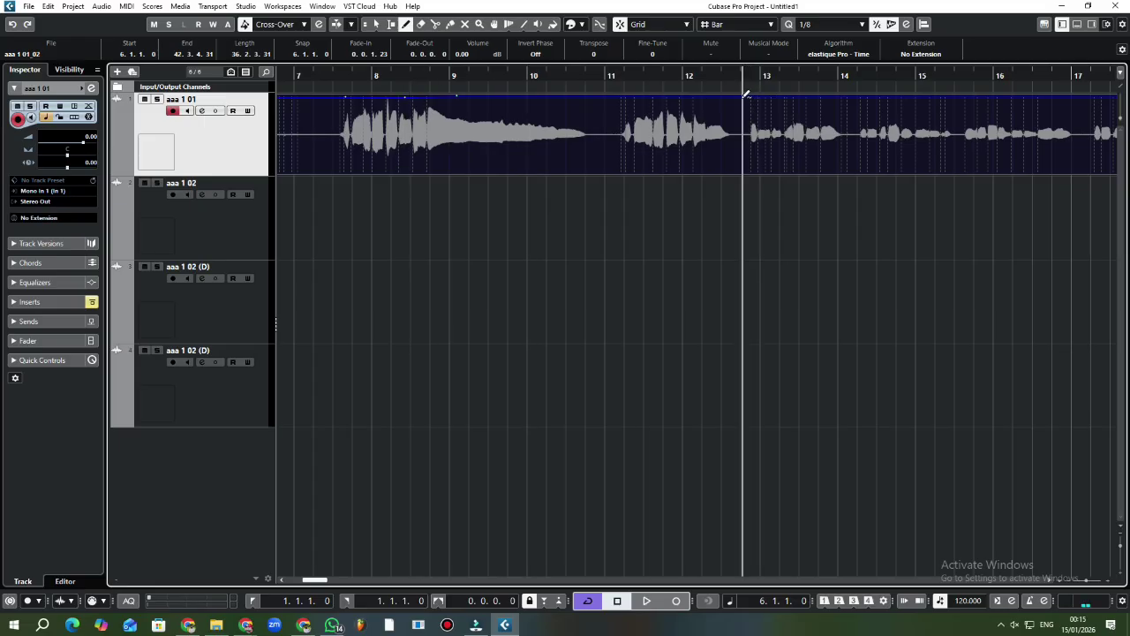
- Adjust the event's volume curve between bars 9 and 13 with the Draw tool, and deselect the event
drag(748, 96, 672, 143)
drag(596, 133, 497, 100)
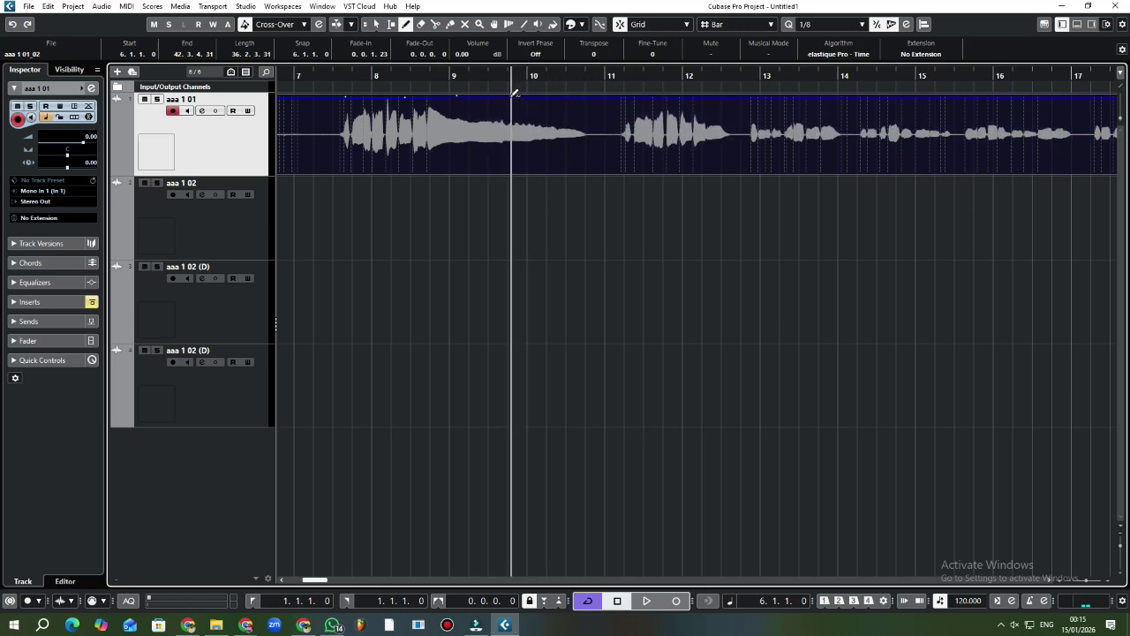
mouse_move(530, 96)
mouse_down()
mouse_move(539, 119)
mouse_move(460, 148)
mouse_move(456, 177)
mouse_move(509, 106)
mouse_move(744, 93)
mouse_move(519, 115)
mouse_move(477, 106)
mouse_move(530, 94)
mouse_move(513, 96)
mouse_up()
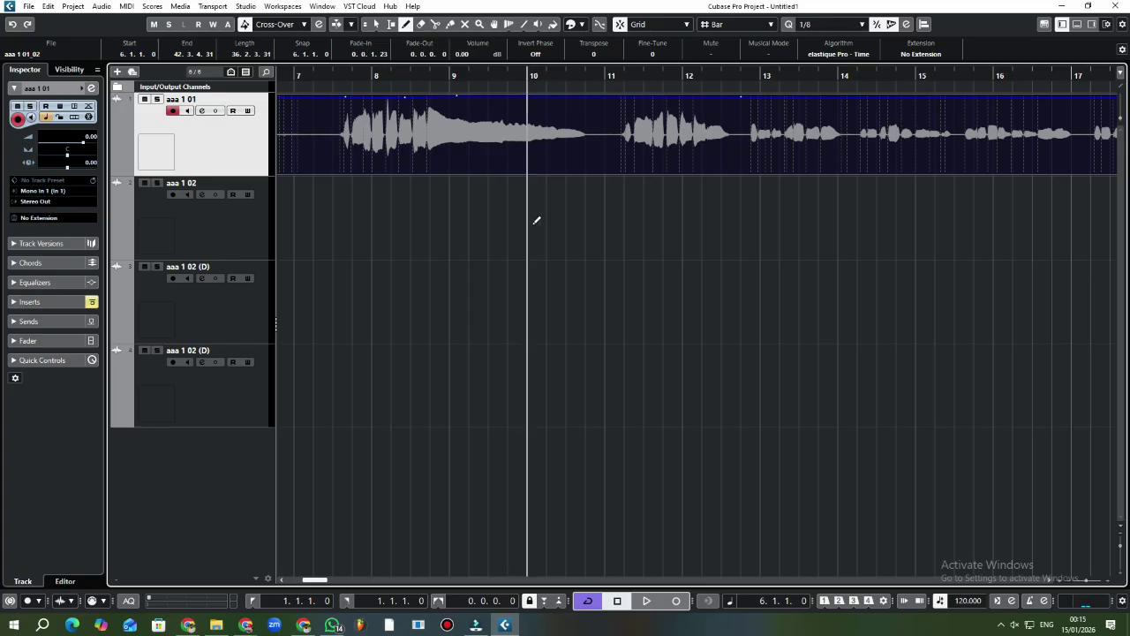
key(1)
click(492, 220)
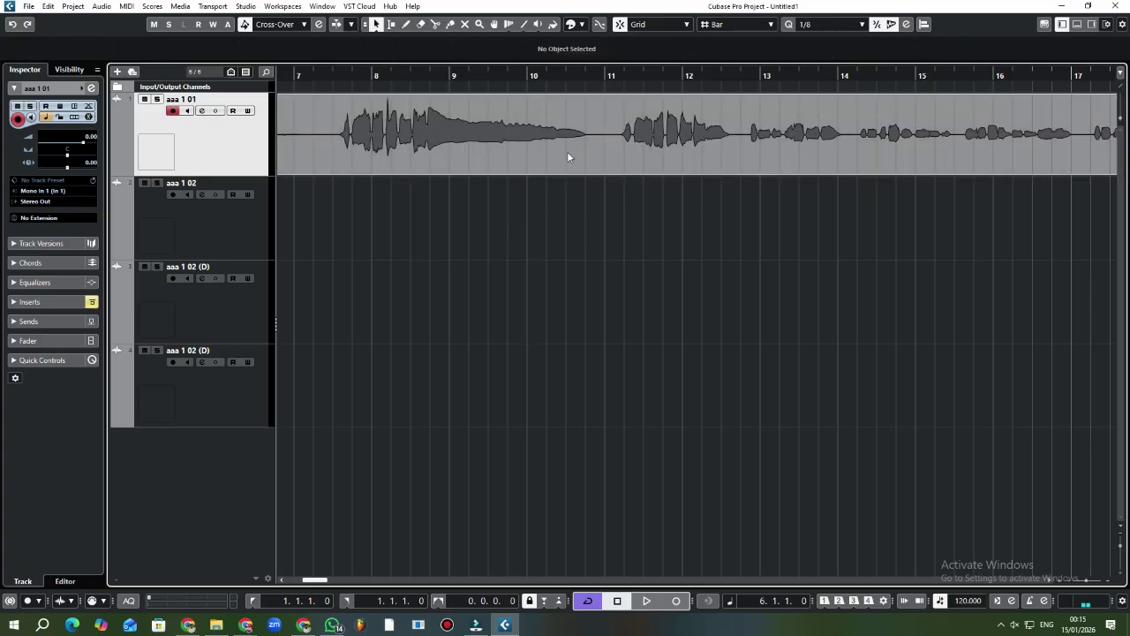
- Split the recorded event at bars 11, 13 and 14 with the Split tool
click(435, 24)
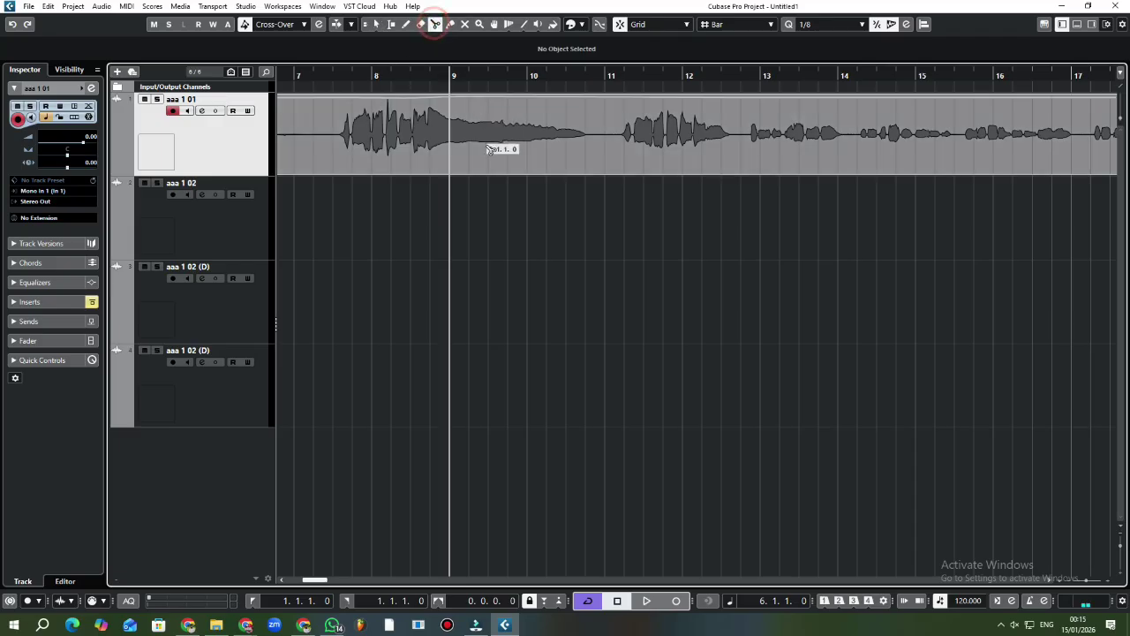
click(612, 148)
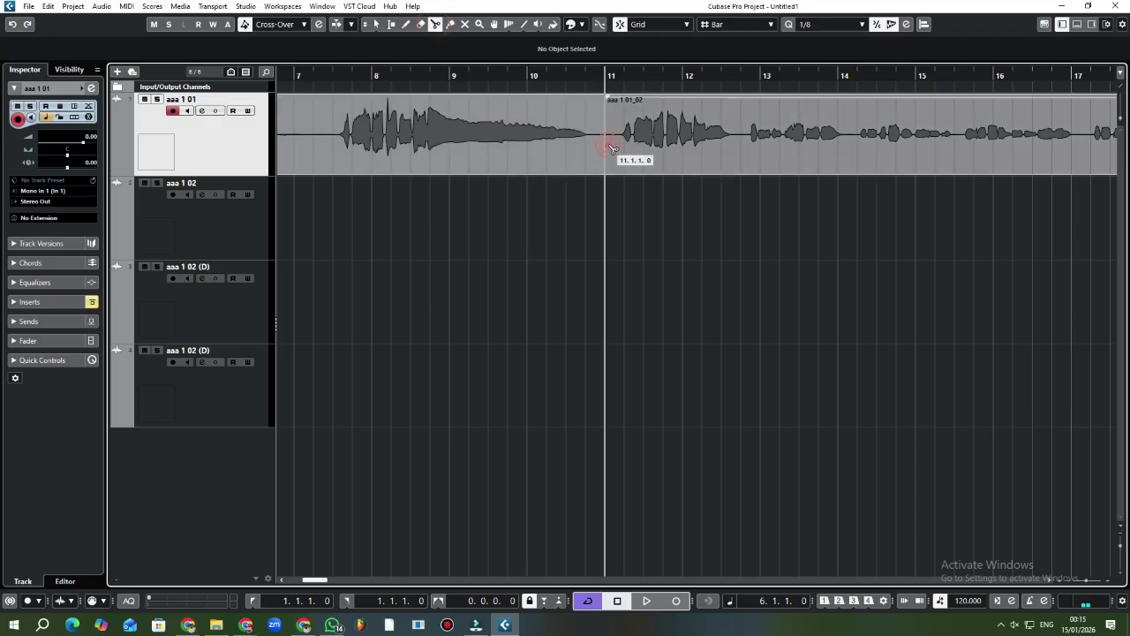
click(728, 134)
click(826, 135)
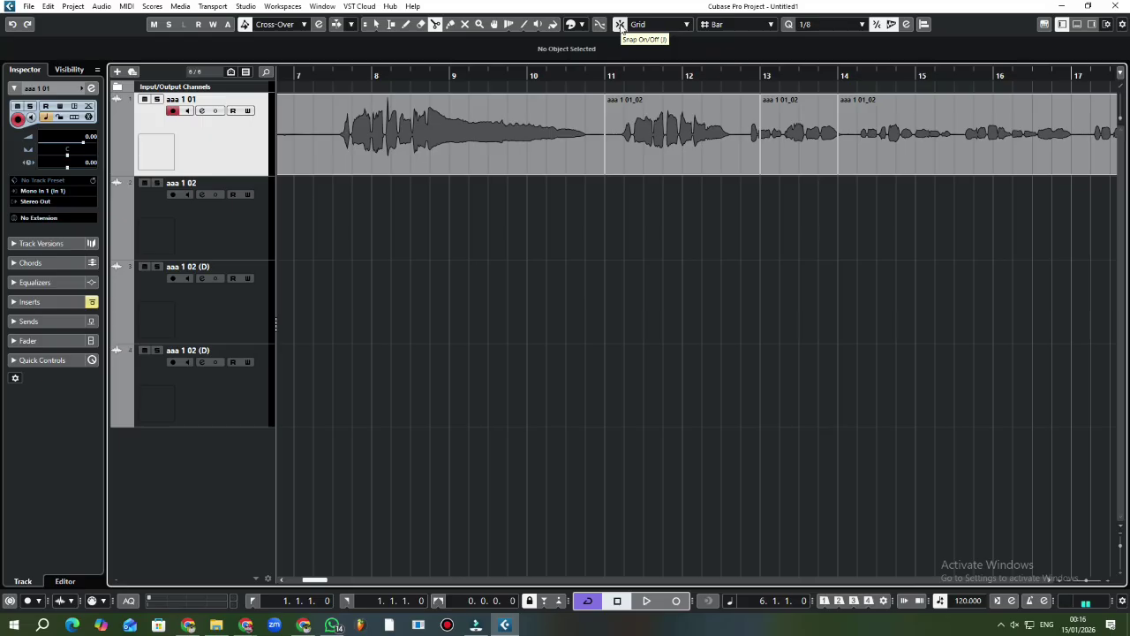
- Turn off Snap and split the recorded event at five off-grid points between bars 11 and 17 with the Split tool
click(621, 25)
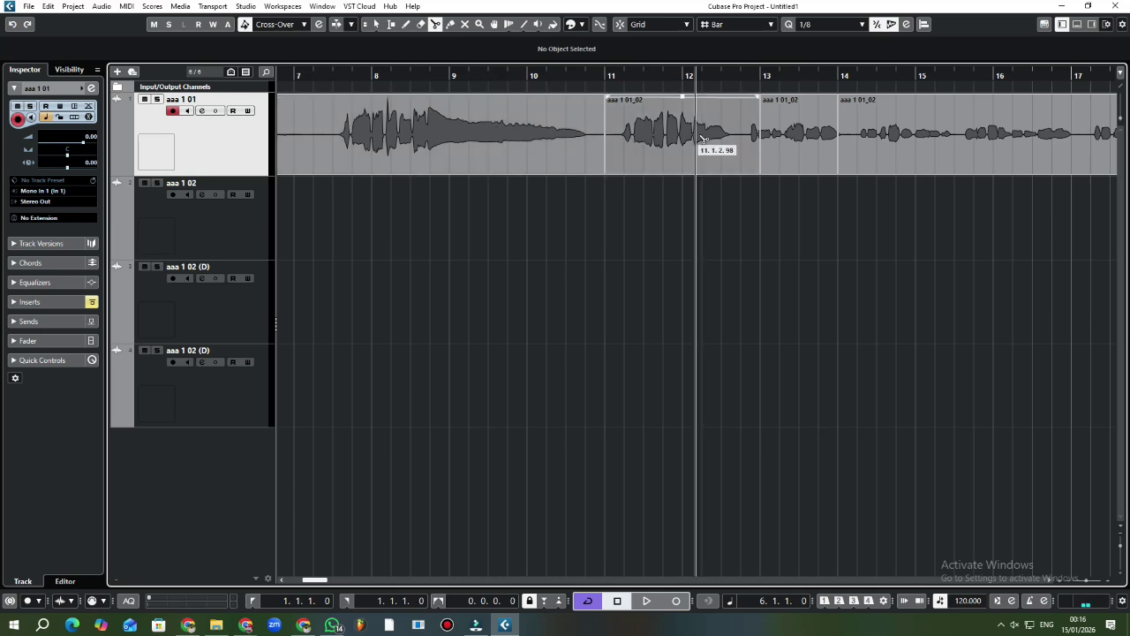
click(652, 131)
click(720, 132)
click(853, 133)
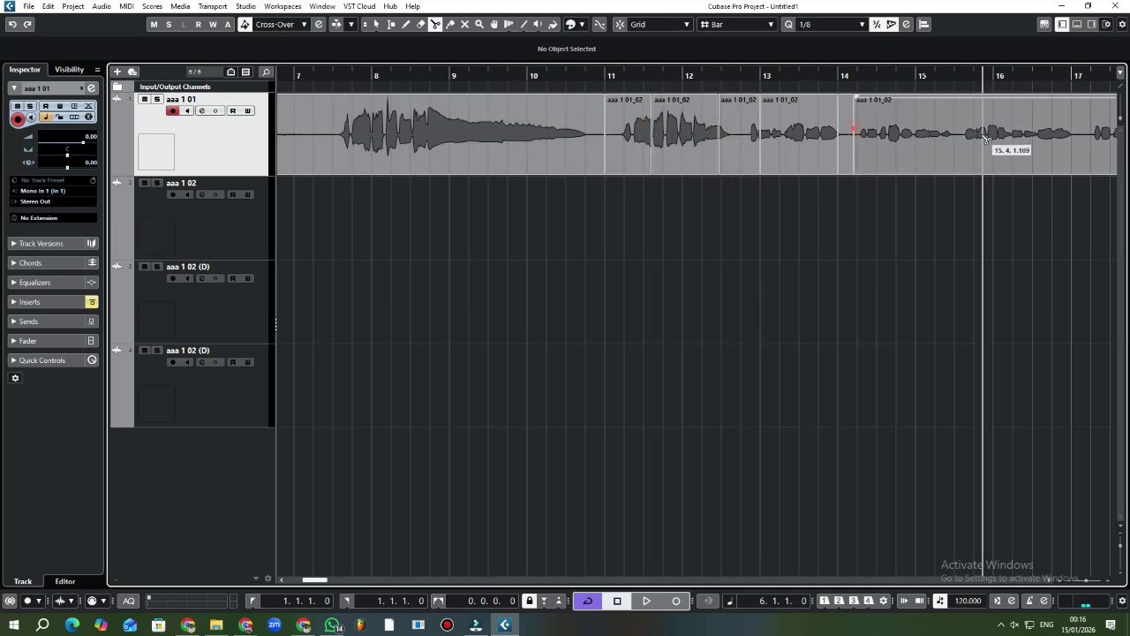
click(969, 133)
click(1008, 133)
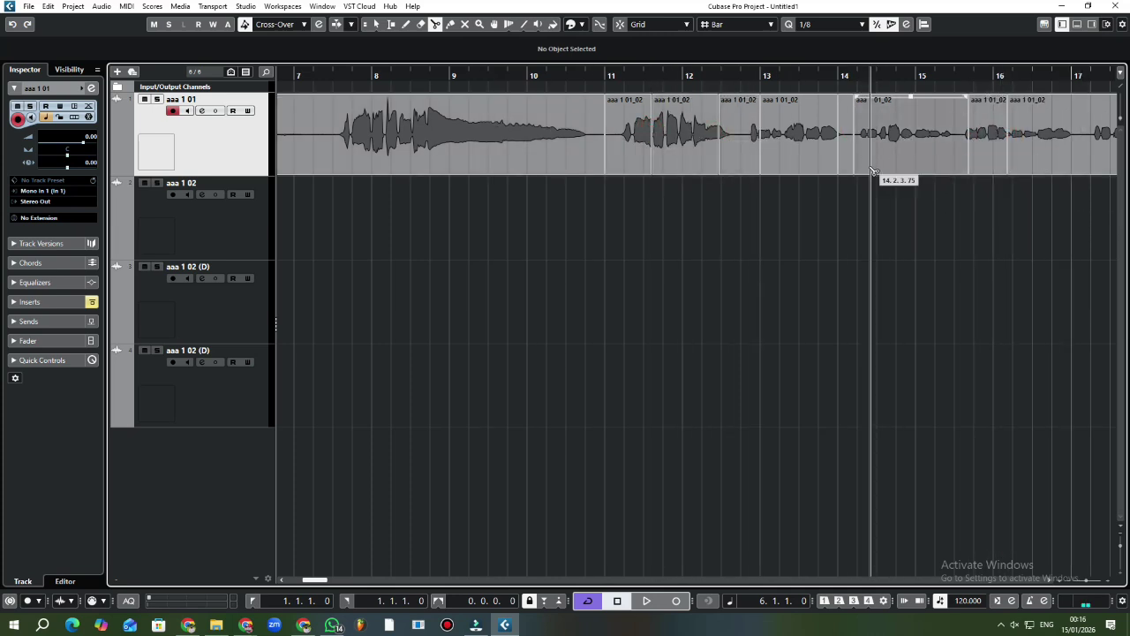
- Switch to the Object Selection tool and undo all the splits of the recorded event on the aaa 1 01 track
key(1)
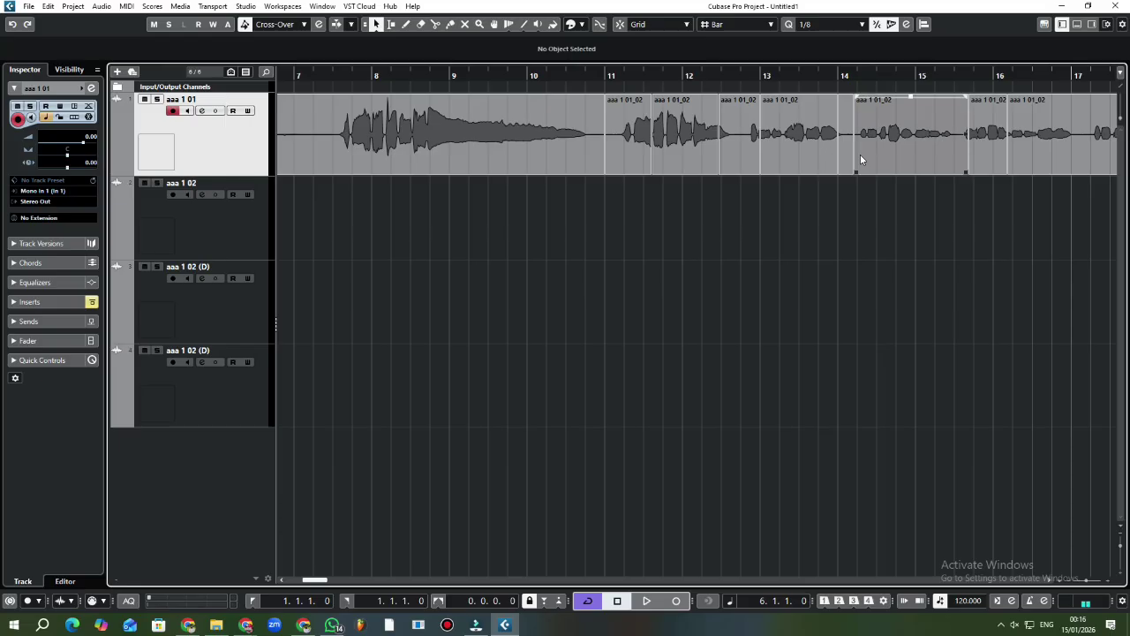
key(ctrl+z)
key(ctrl+z)
key(ctrl+z)
key(ctrl+z)
key(ctrl+z)
key(ctrl+z)
key(ctrl+z)
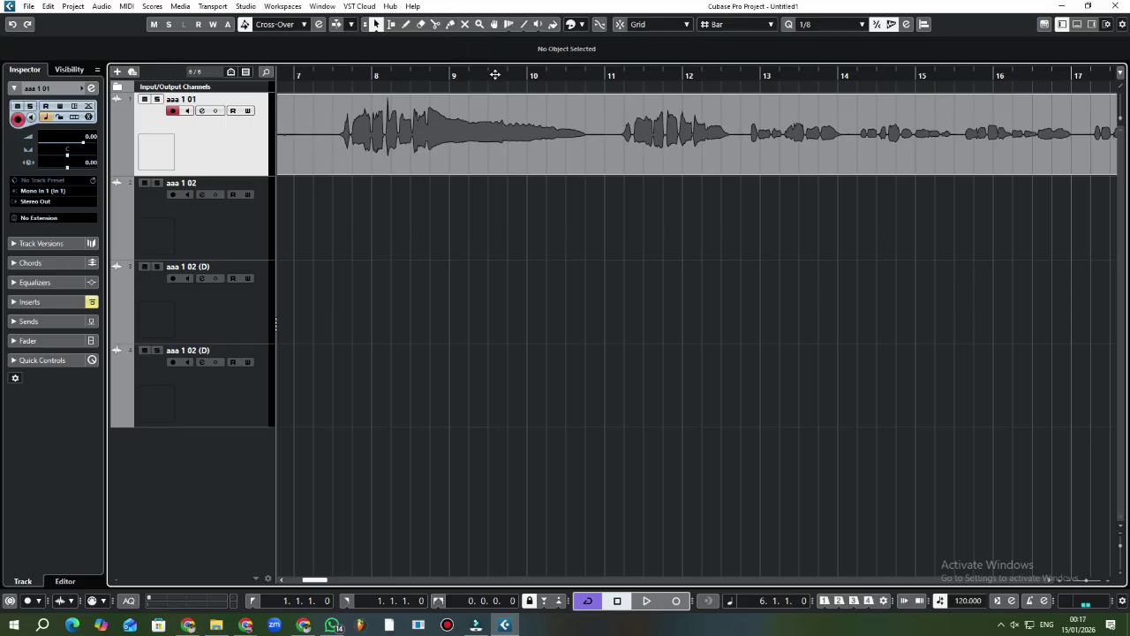
drag(497, 74, 480, 46)
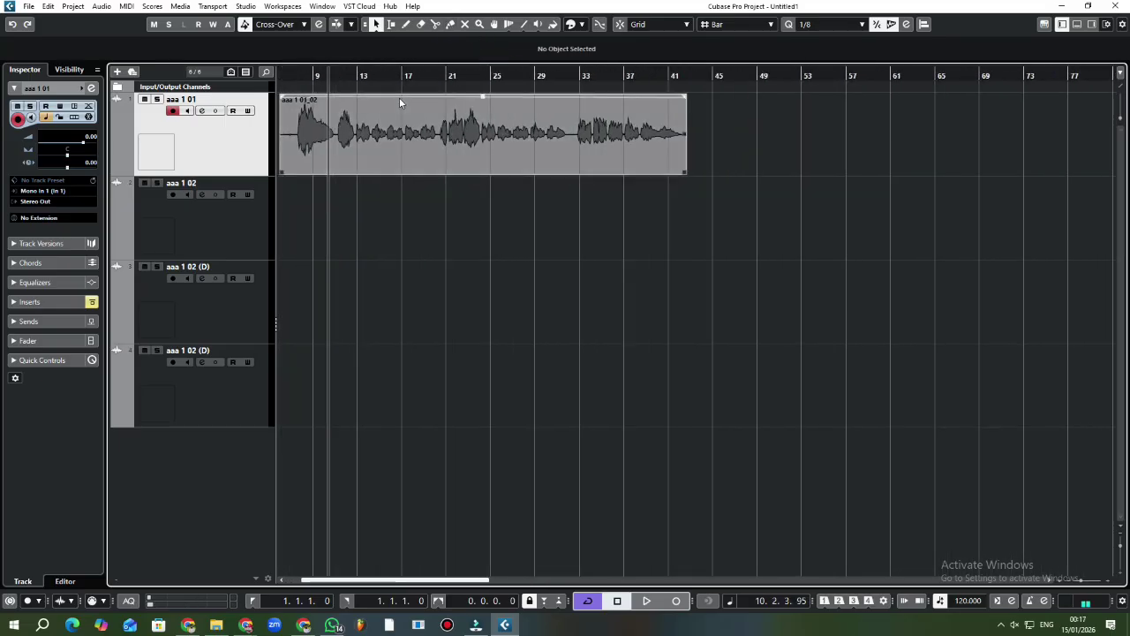
- Split the audio event on the first track at about bars 27 and 35
right_click(458, 183)
click(519, 185)
click(516, 167)
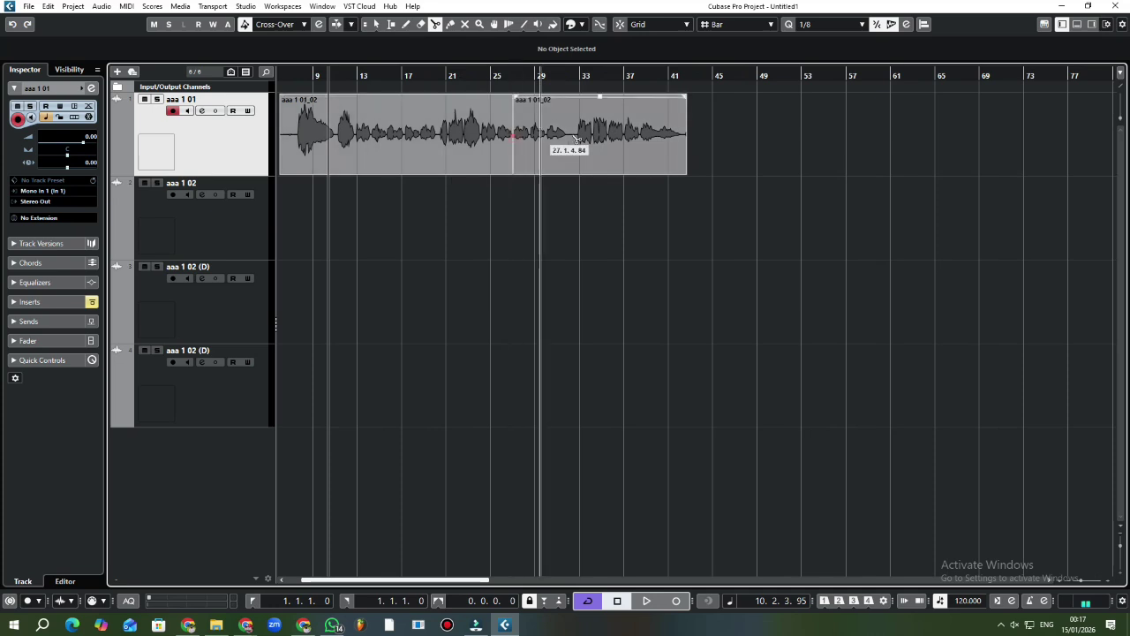
click(603, 133)
key(1)
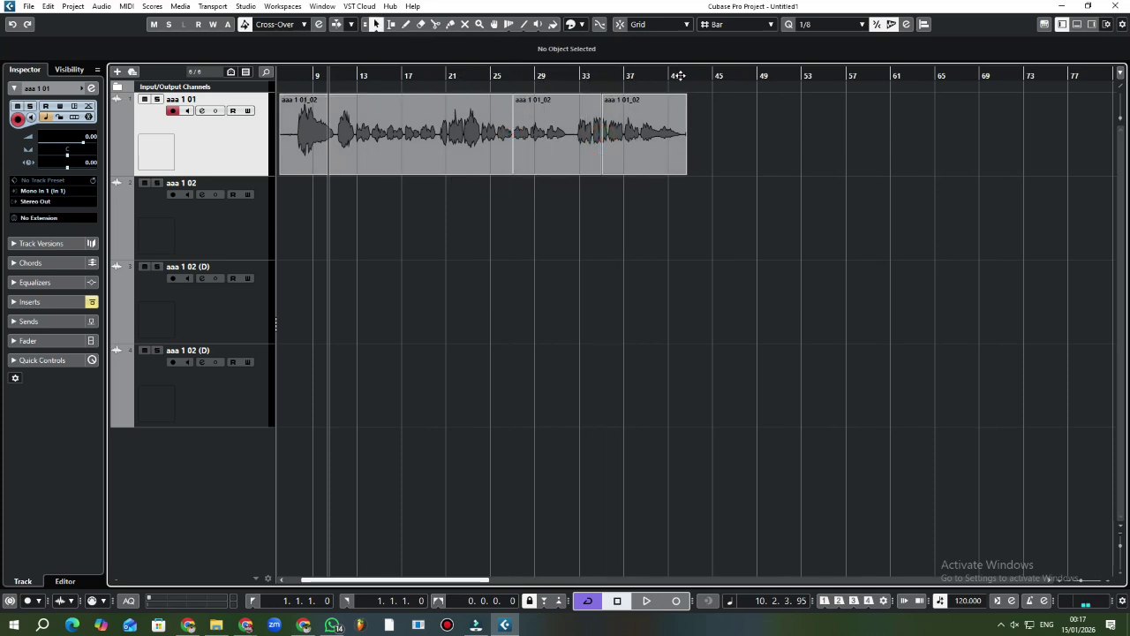
- Space the second and third pieces apart so they start at about bar 29.5 and at 38.4.2.46
click(657, 141)
drag(657, 141, 694, 142)
click(577, 147)
drag(577, 146, 679, 165)
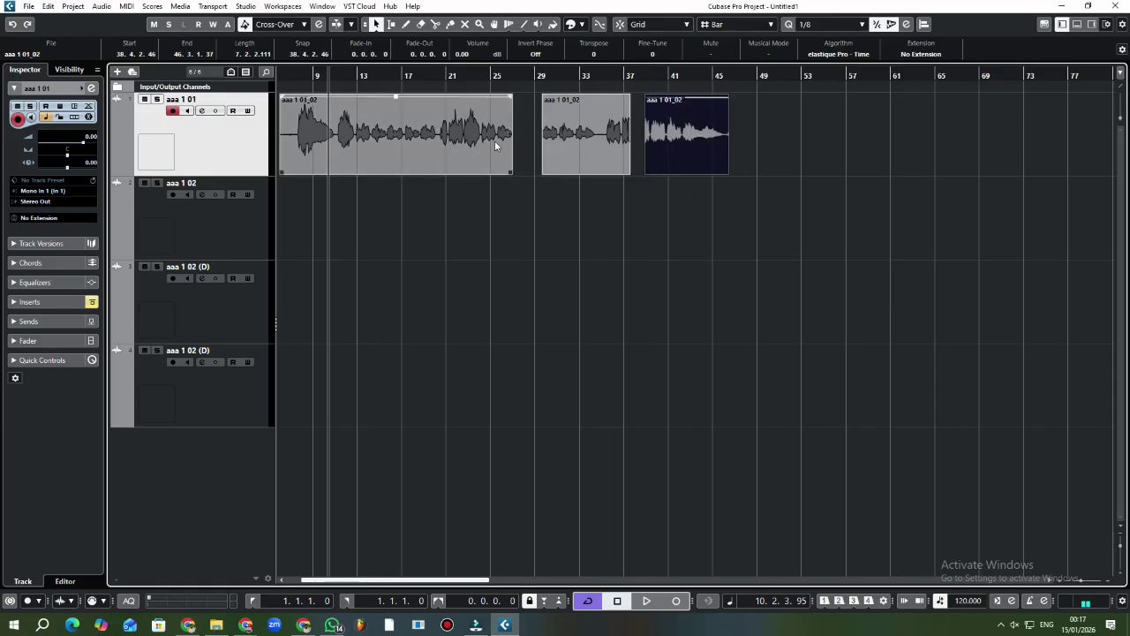
- Glue the three separated pieces on the first track into a single part
click(451, 24)
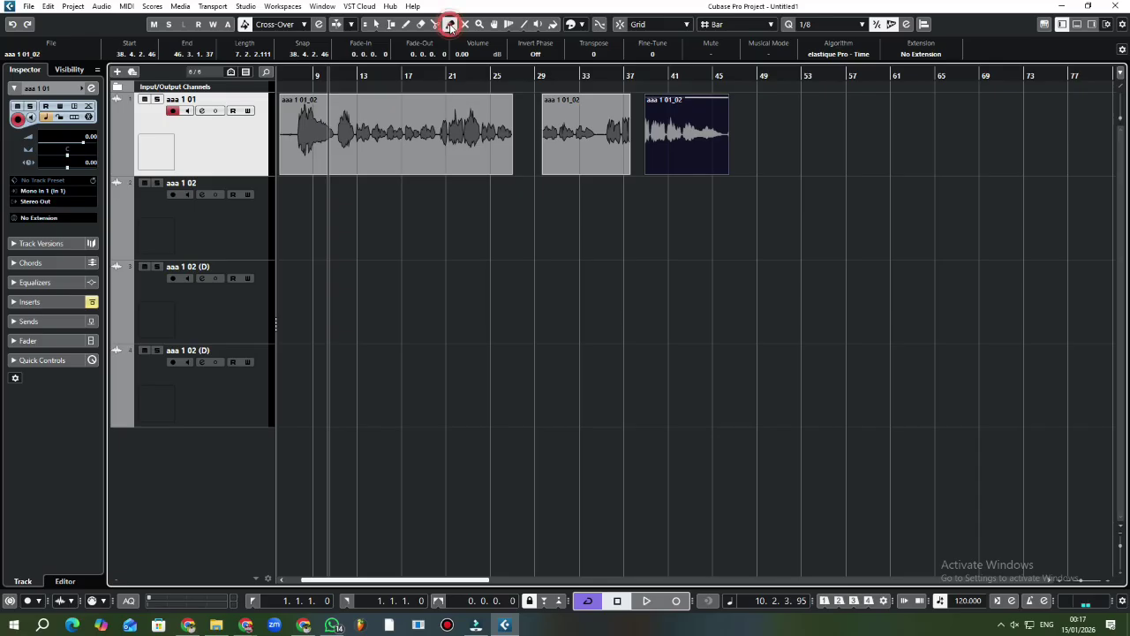
click(819, 145)
key(ctrl+a)
key(1)
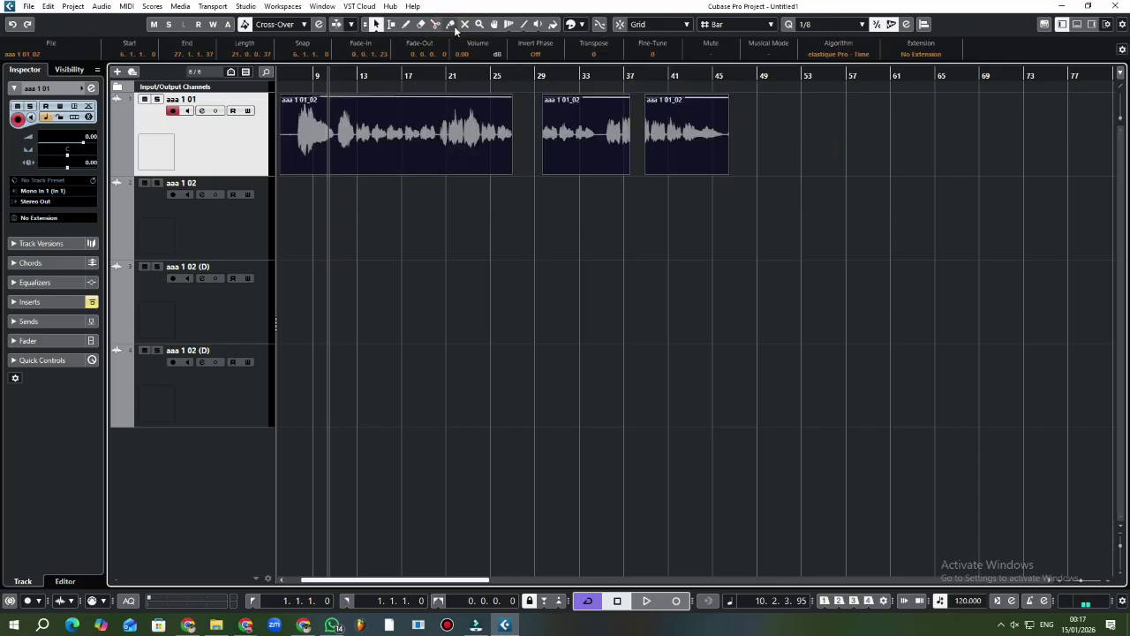
click(450, 24)
click(557, 132)
key(1)
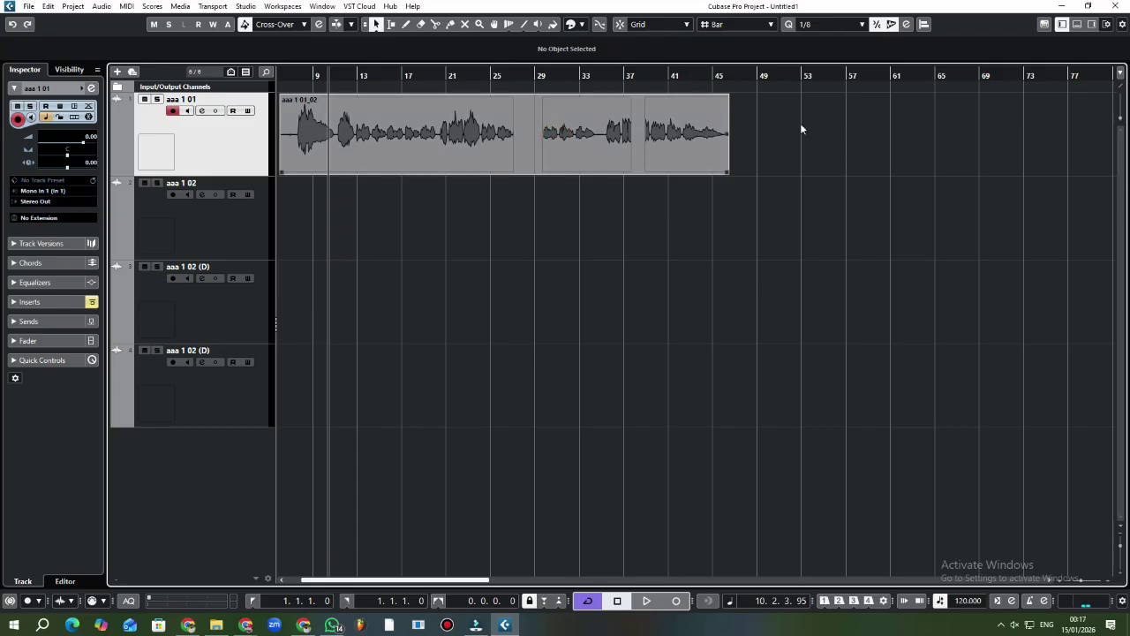
- Move the glued part along the first track so it starts at 14.3.4.72
drag(699, 165, 590, 119)
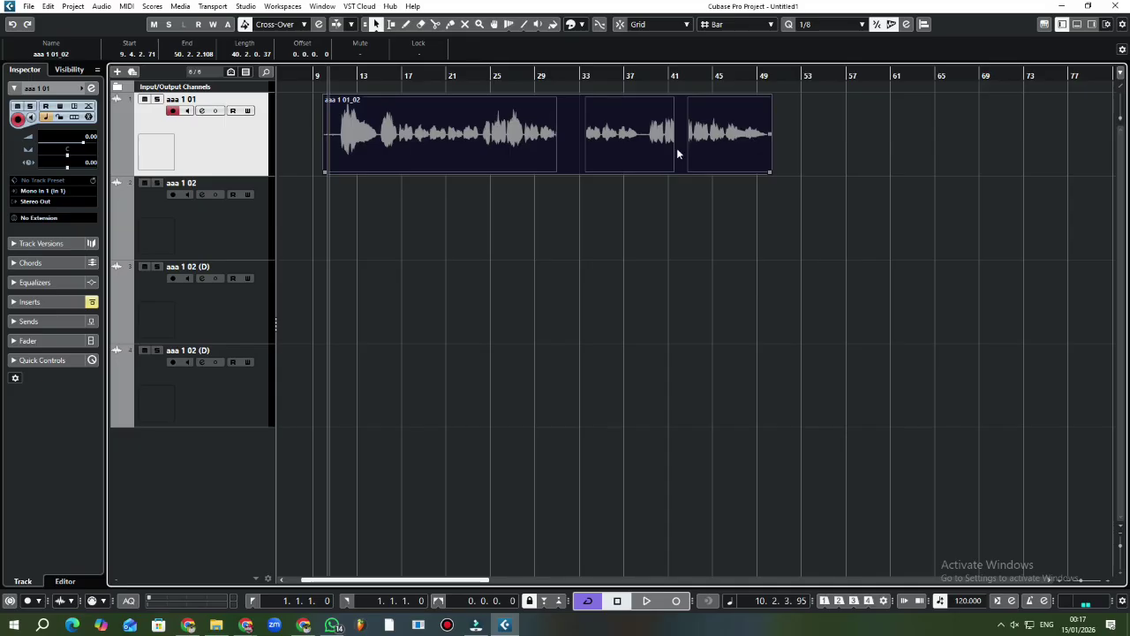
drag(784, 144, 629, 154)
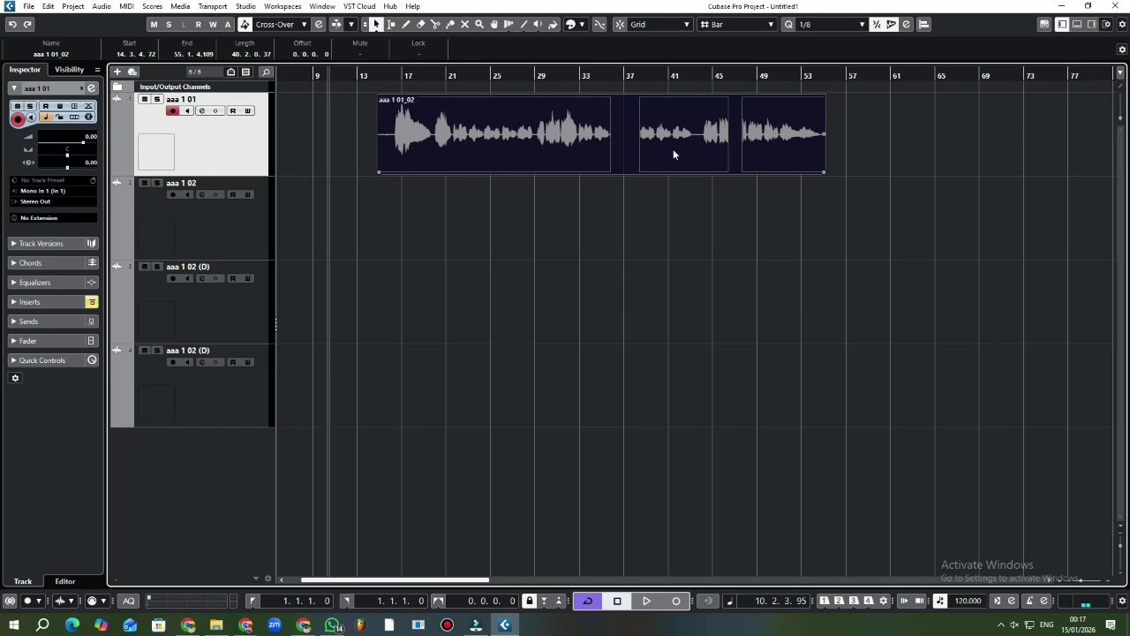
click(508, 212)
- Split the glued part at about bars 45 and 51
right_click(653, 177)
click(699, 177)
click(717, 167)
click(782, 155)
right_click(782, 146)
click(853, 146)
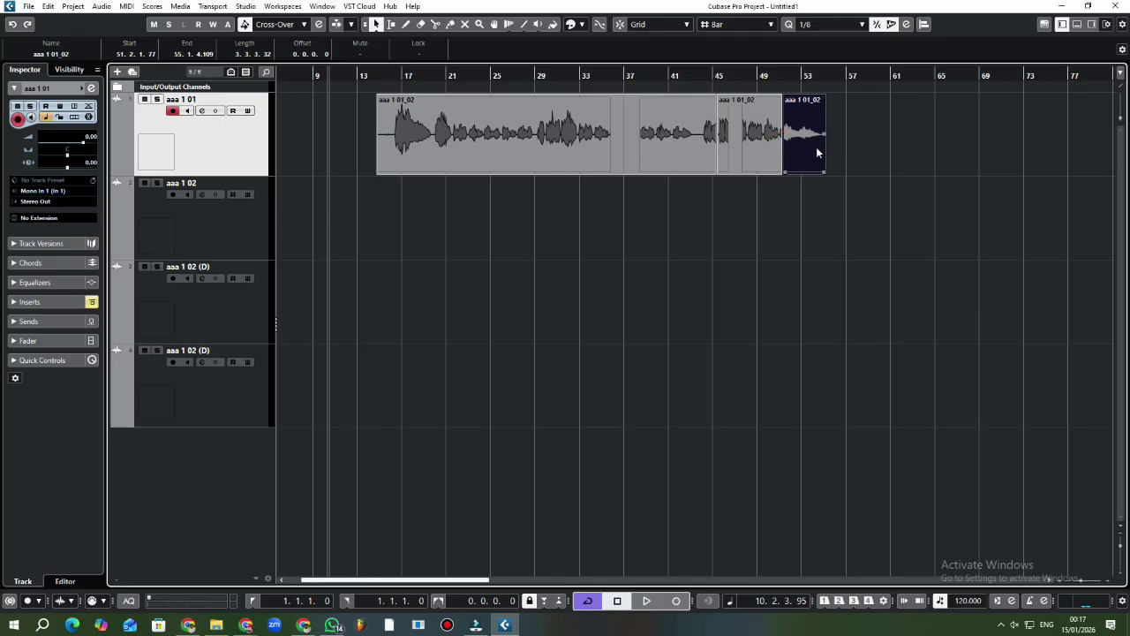
- Spread the three pieces apart, starting the first at 15.4.2.48, the middle at 48.1.2.92 and the last at about bar 56.5
drag(801, 145, 860, 145)
drag(754, 156, 781, 153)
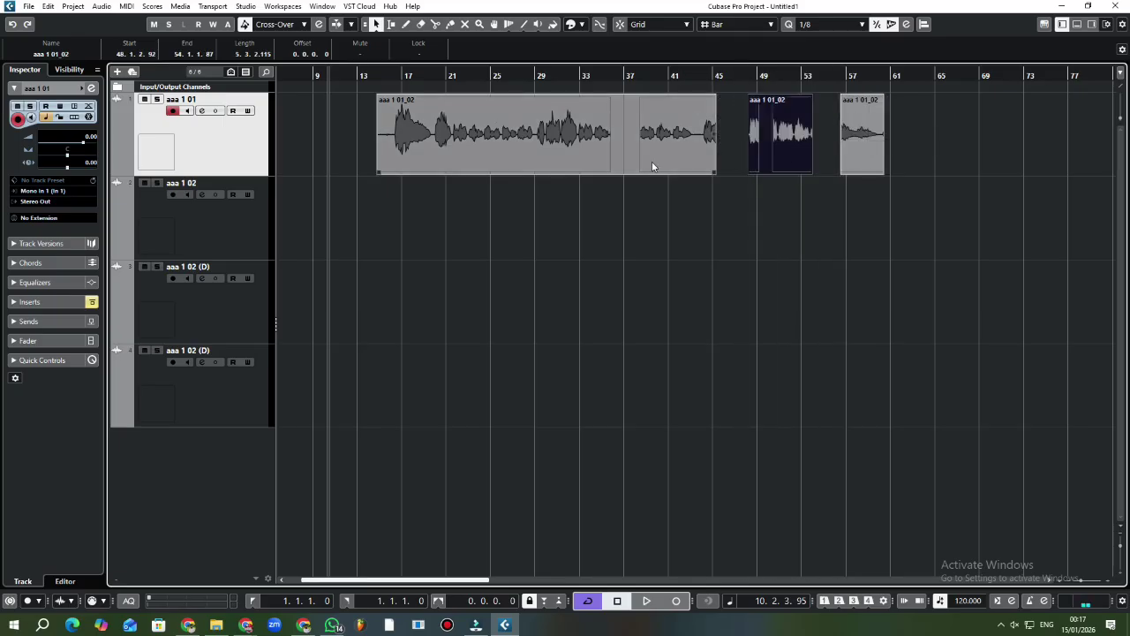
click(676, 157)
drag(677, 157, 684, 164)
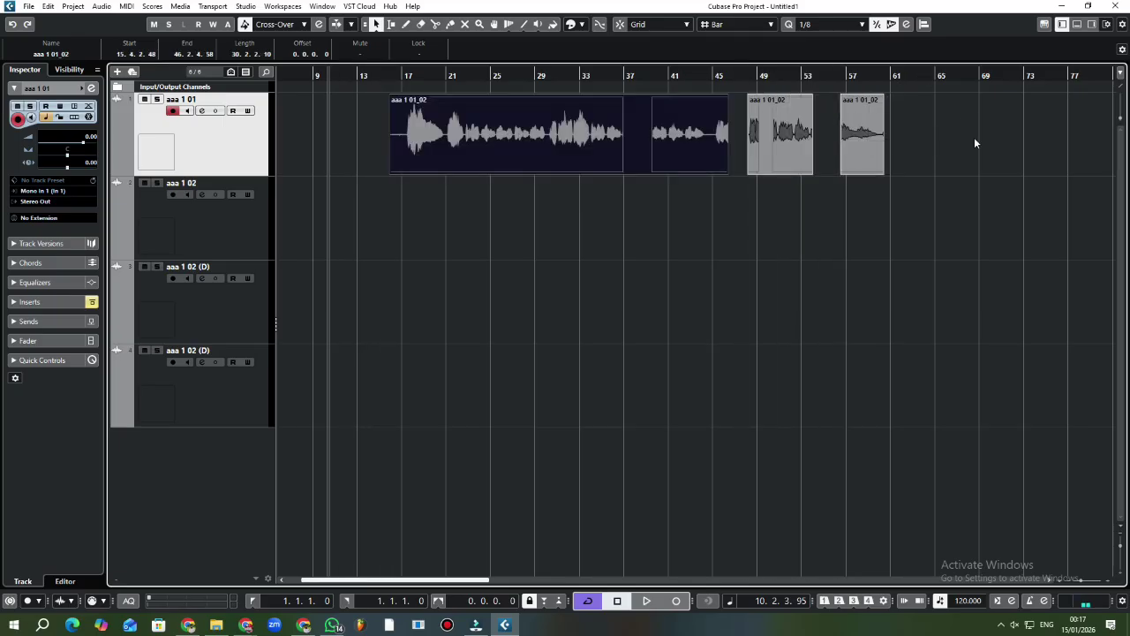
- Bounce all three pieces on the first track into one audio event, replacing the original events
drag(1013, 139, 400, 113)
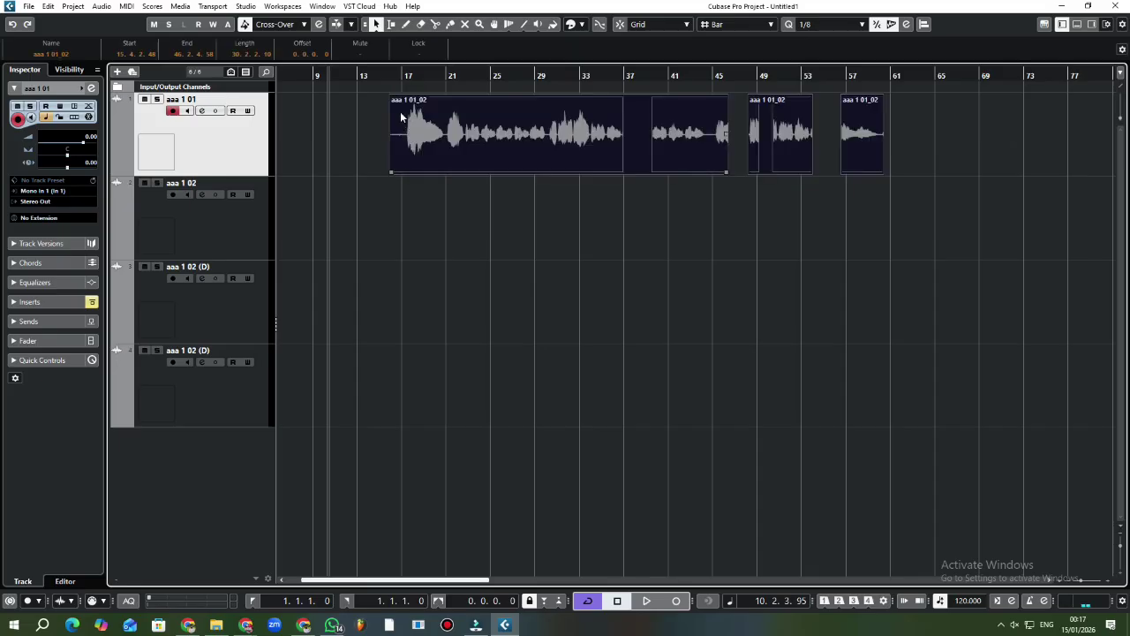
click(103, 8)
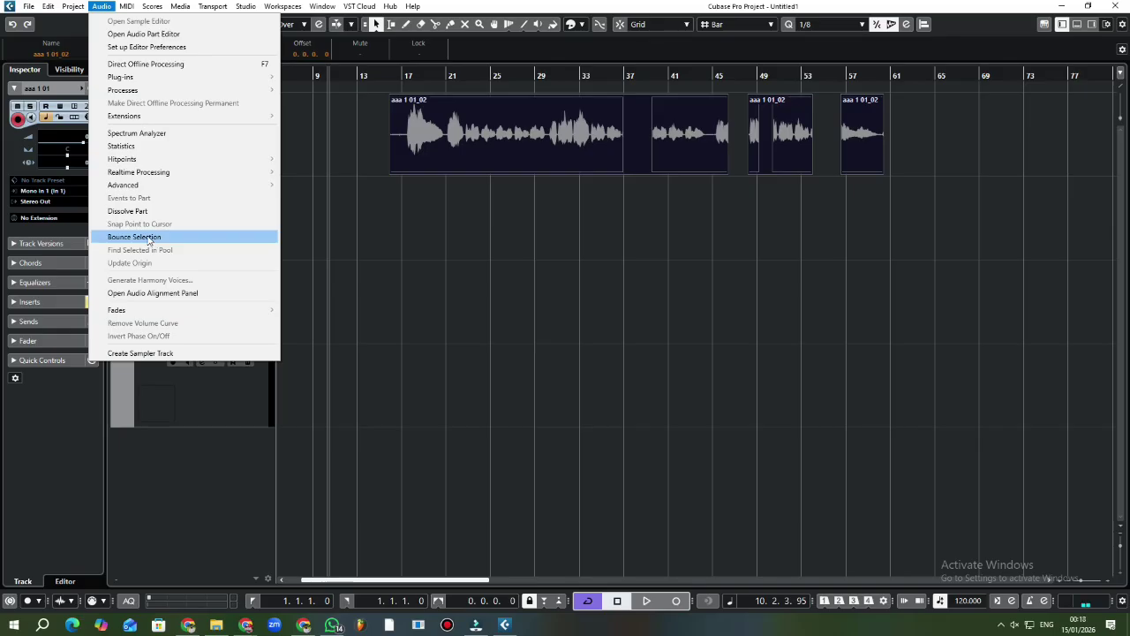
click(153, 238)
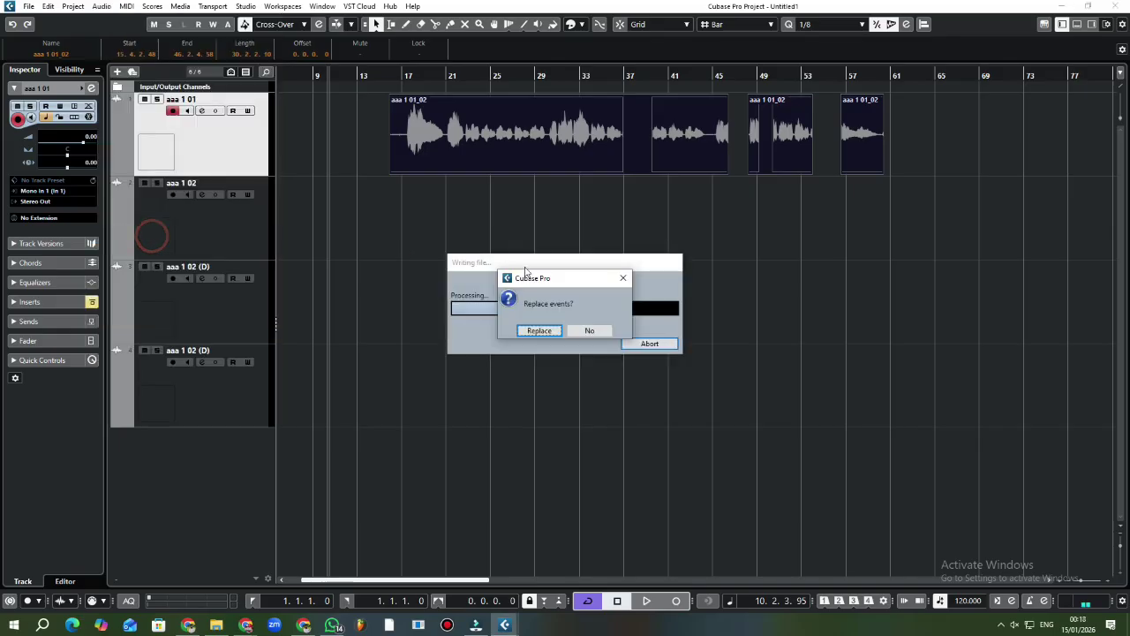
click(538, 331)
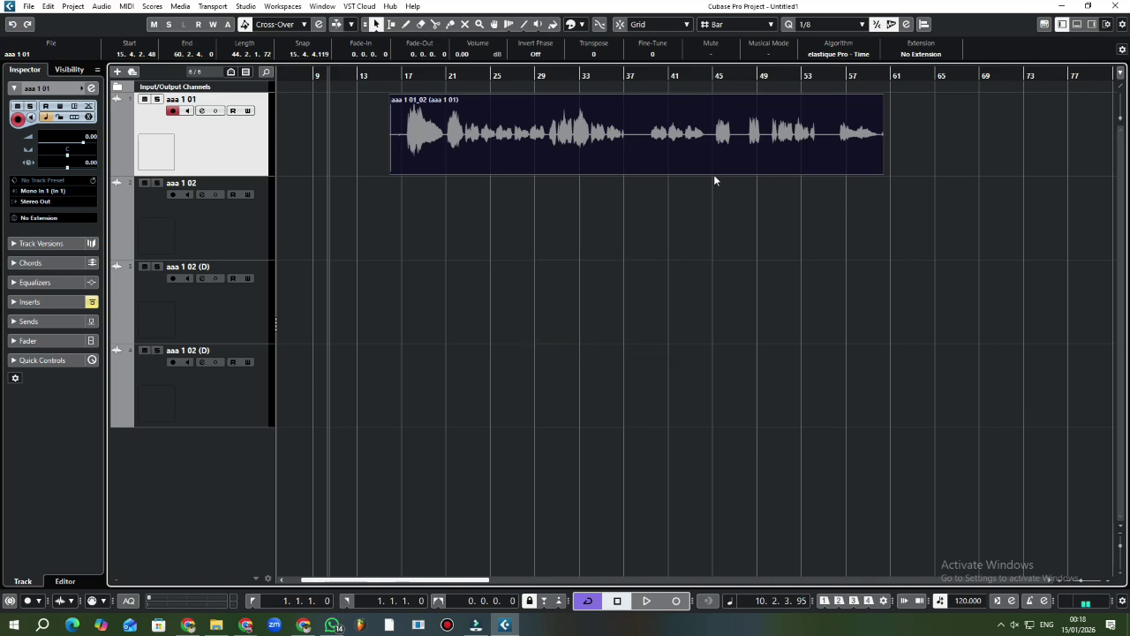
- Move the bounced event along the first track so it starts at 19.1.2.111
drag(713, 172, 748, 155)
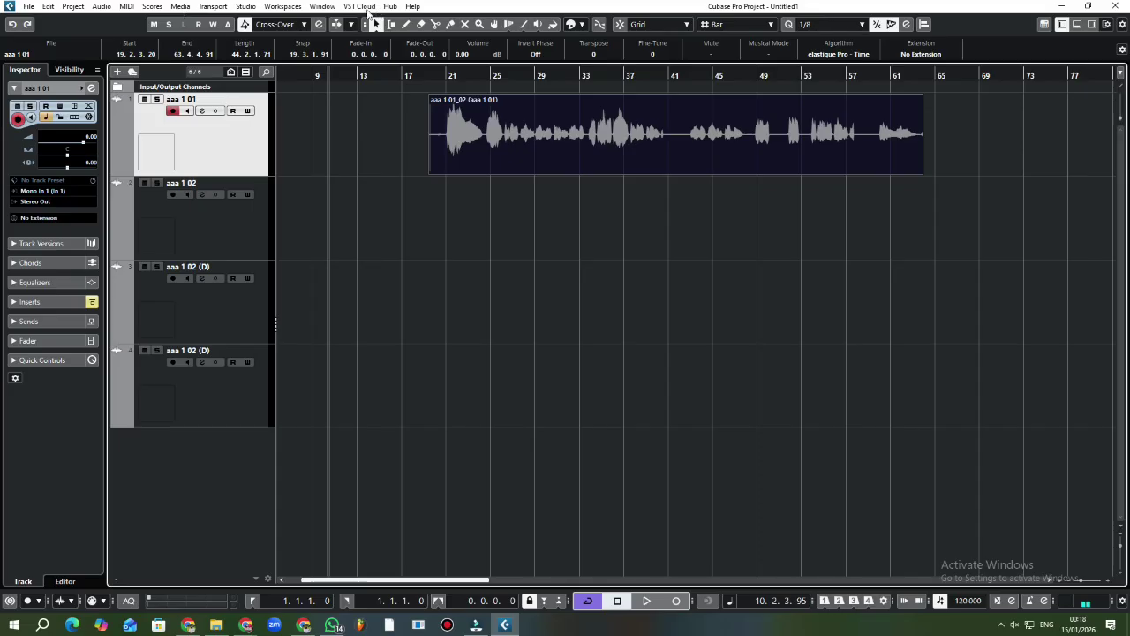
click(447, 24)
right_click(665, 196)
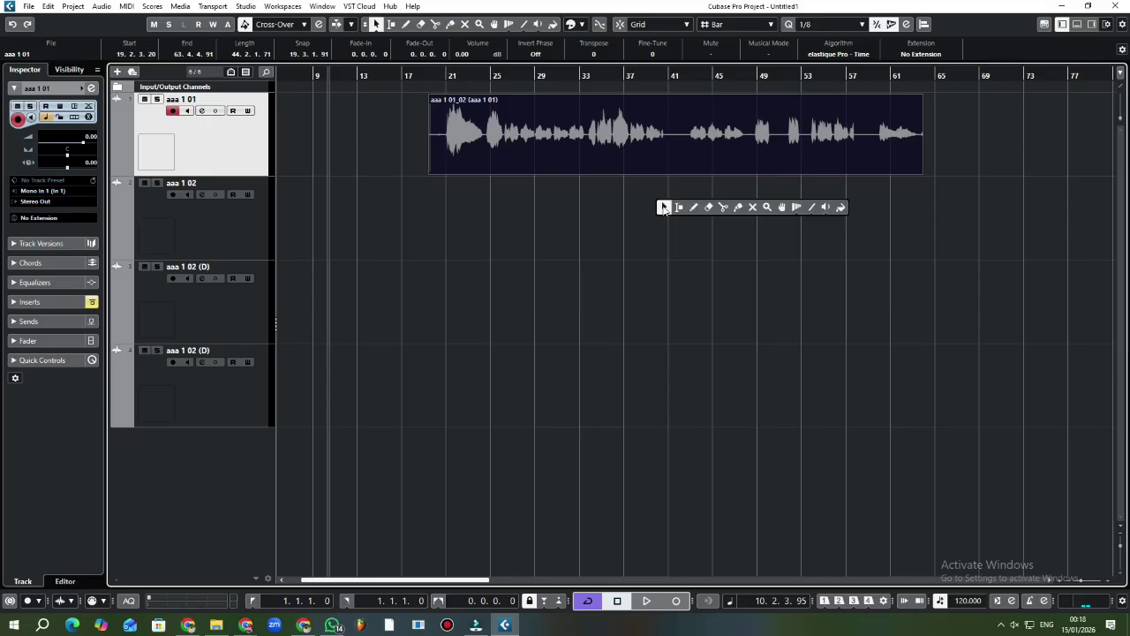
click(800, 207)
drag(755, 168, 757, 135)
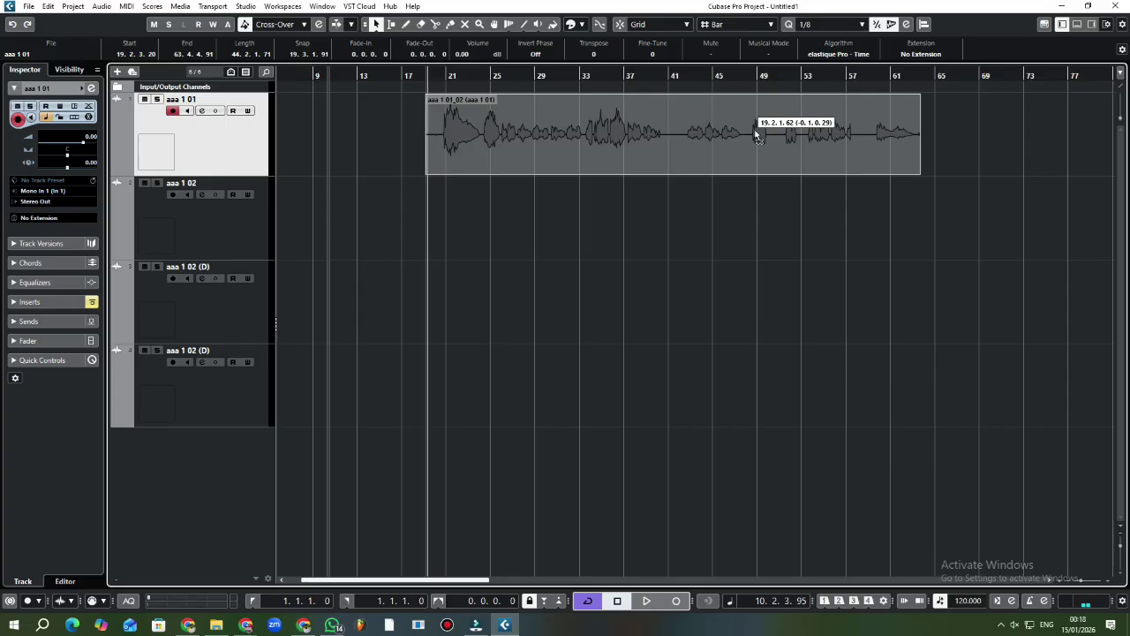
drag(757, 135, 744, 135)
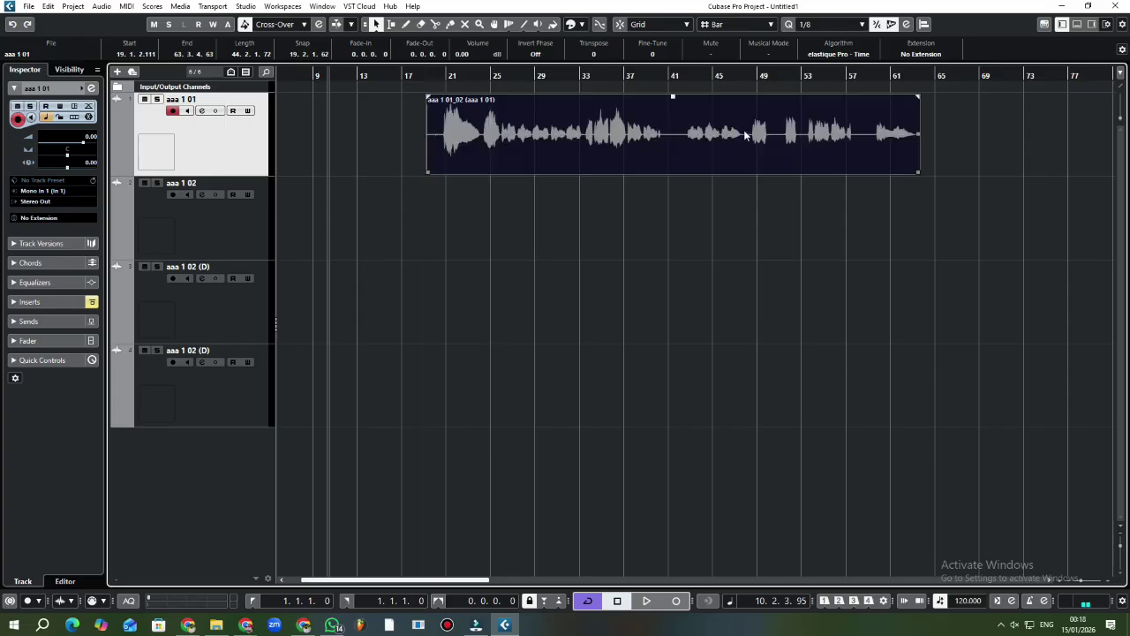
click(704, 203)
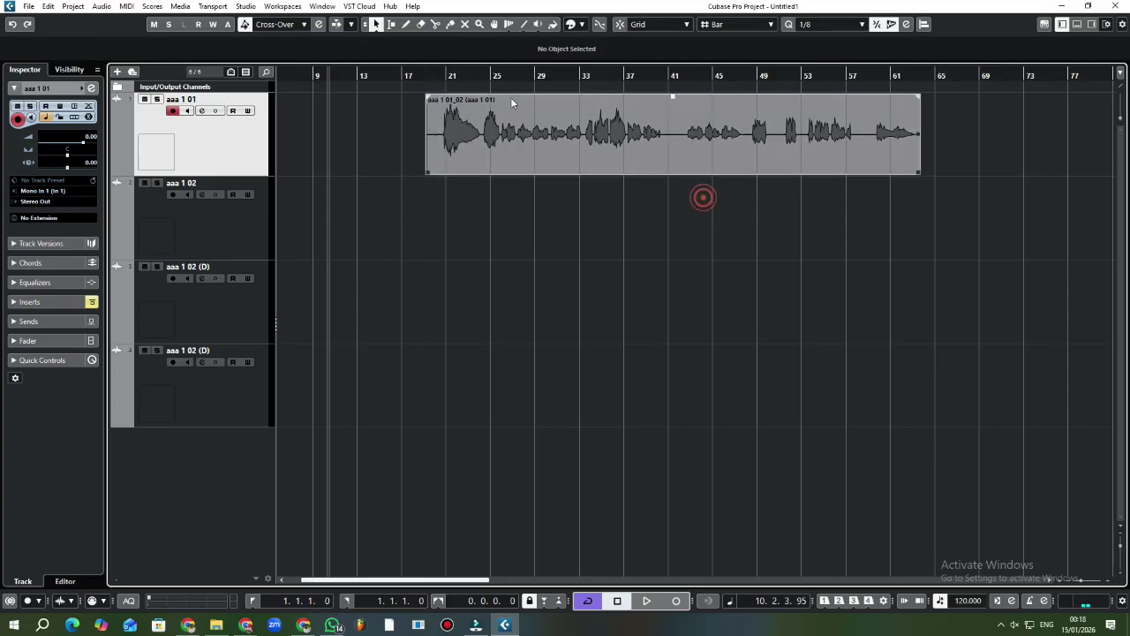
- Mute the bounced event with the Mute tool and move it to start at 17.1.2.85
click(464, 27)
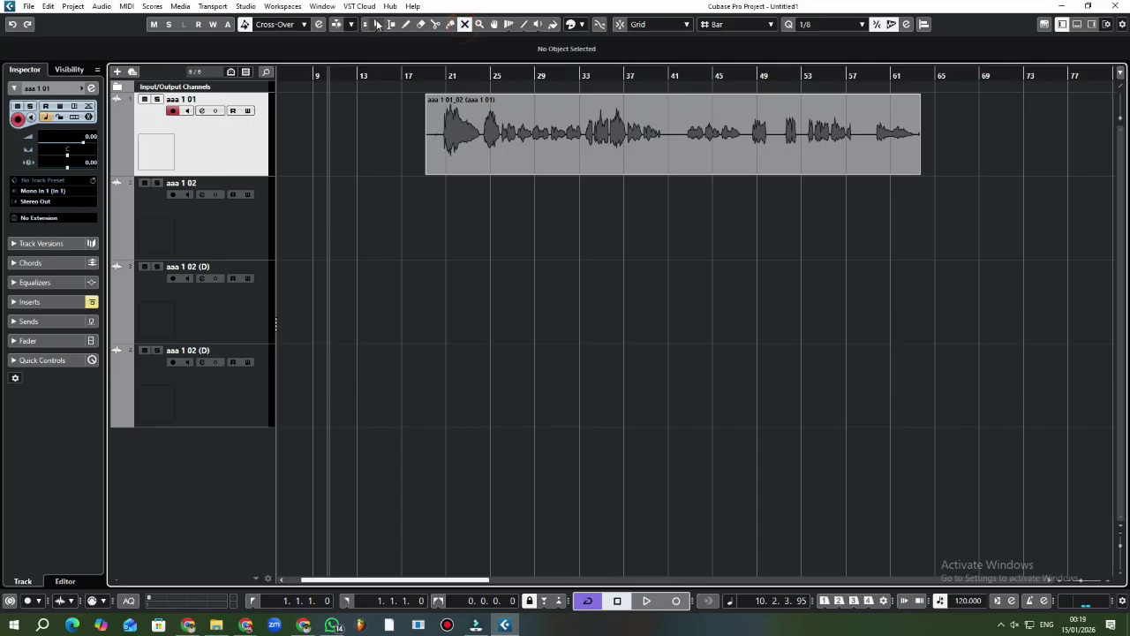
click(464, 24)
click(520, 132)
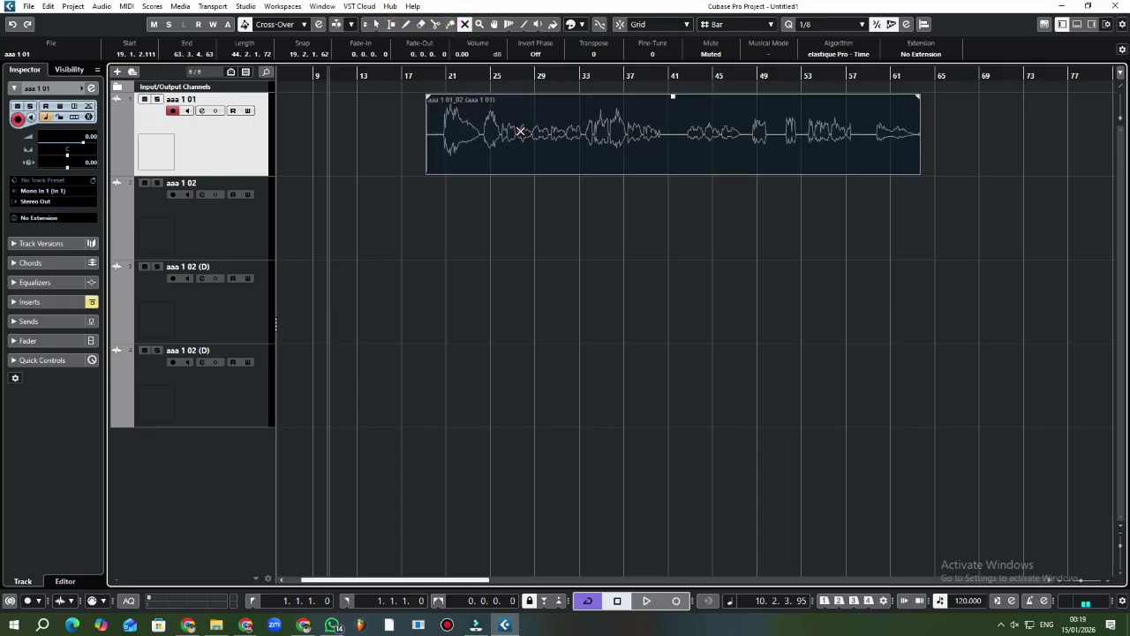
key(1)
click(591, 214)
click(678, 143)
drag(703, 138, 681, 138)
- Raise the system speaker volume to 98 and play the muted event from about bar 19
click(407, 73)
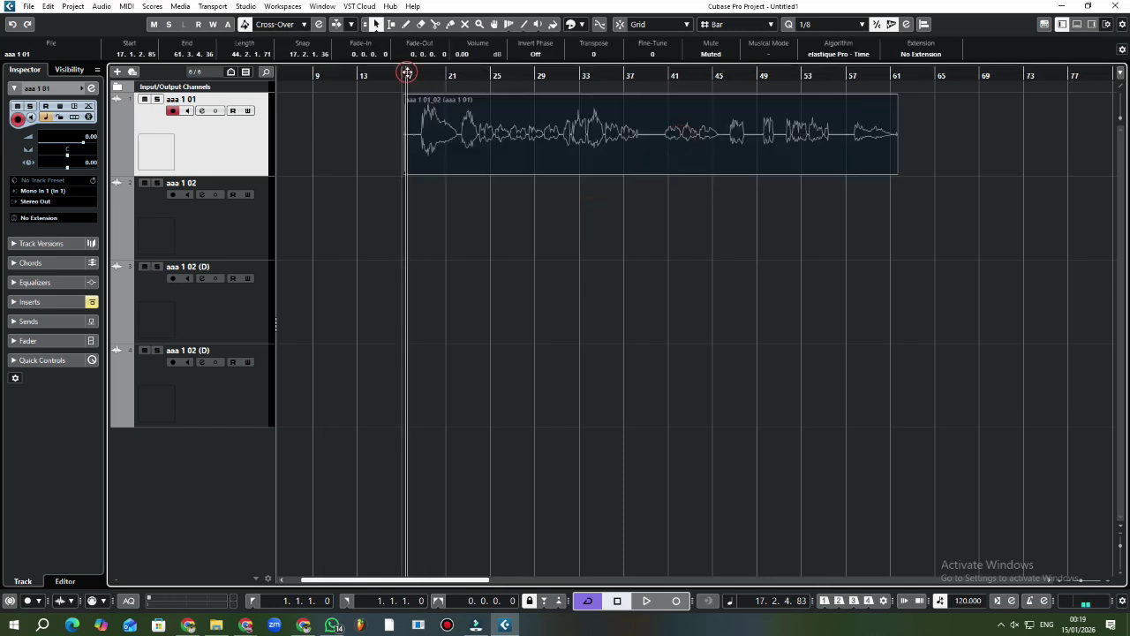
key(space)
key(space)
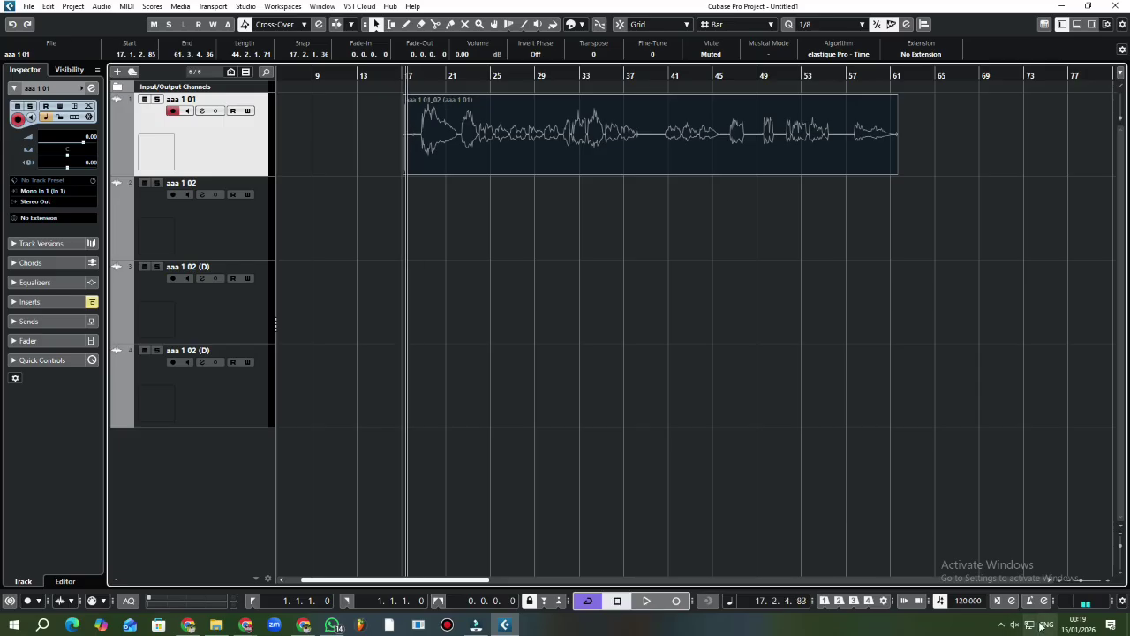
click(1015, 625)
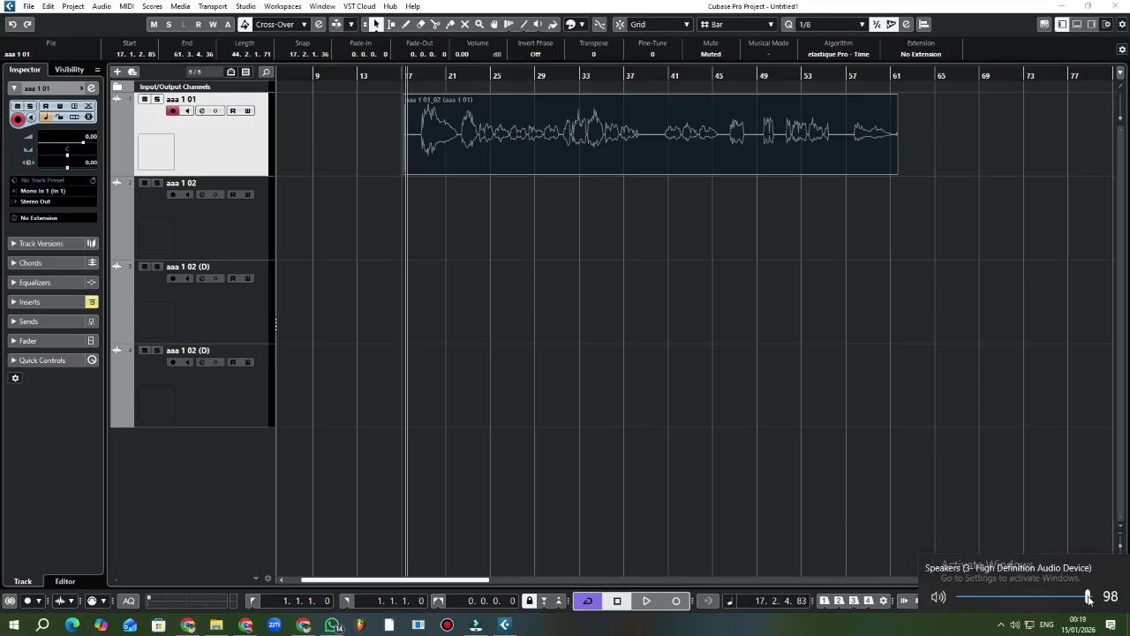
click(430, 75)
key(space)
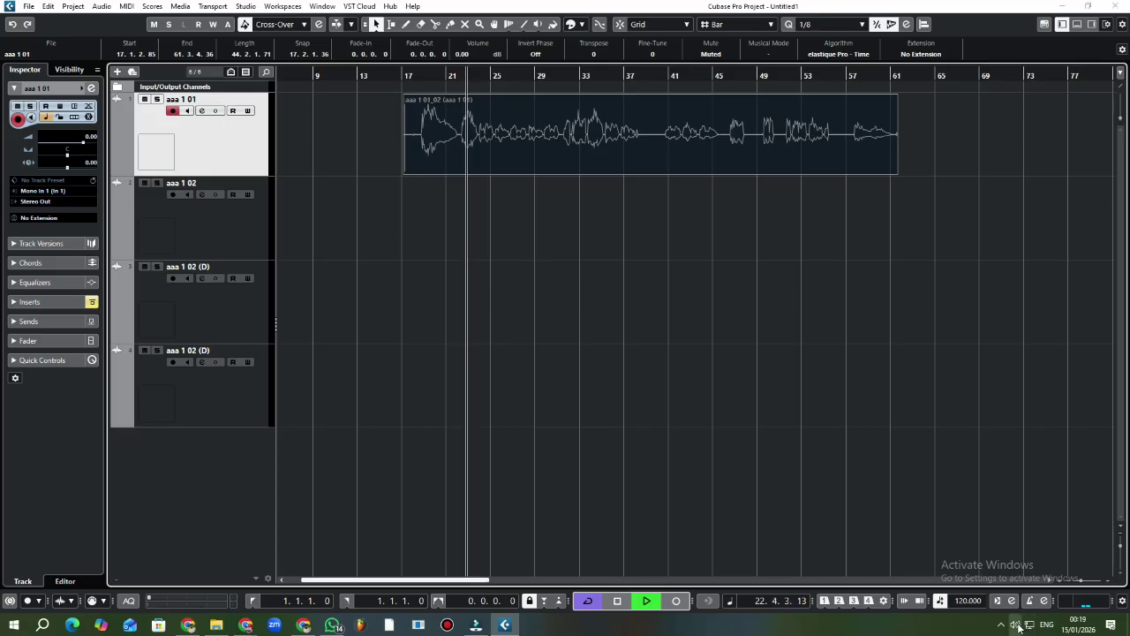
- Lower the system speaker volume to 0 and stop playback
click(1015, 624)
drag(1086, 596, 958, 597)
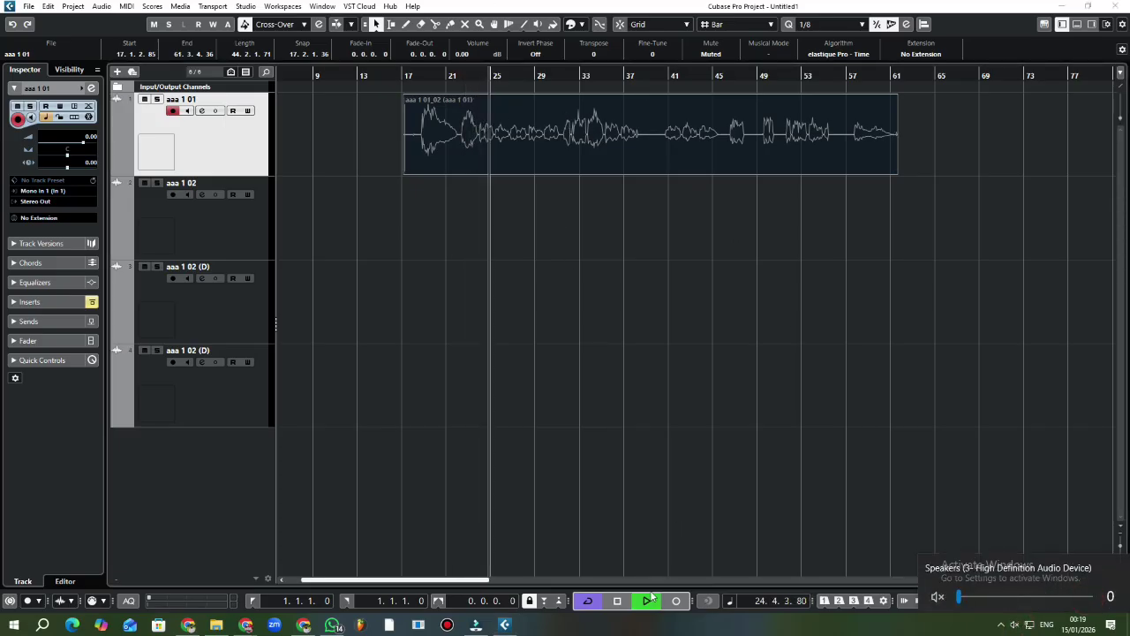
click(617, 601)
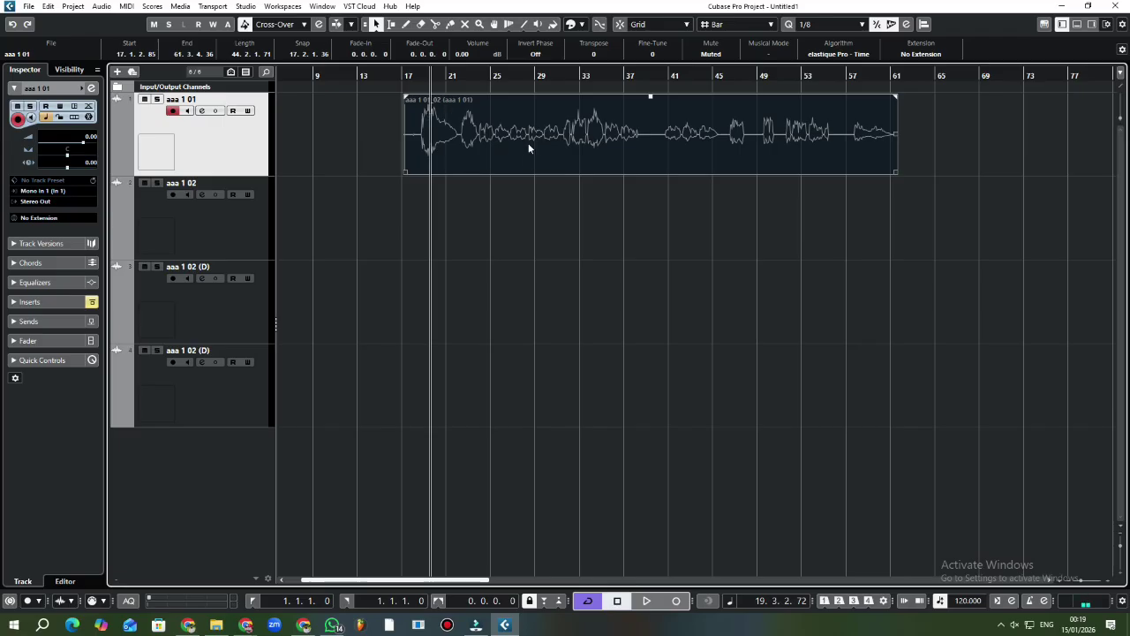
- Unmute the bounced event with the Mute tool and return to the Object Selection tool
click(464, 24)
click(502, 144)
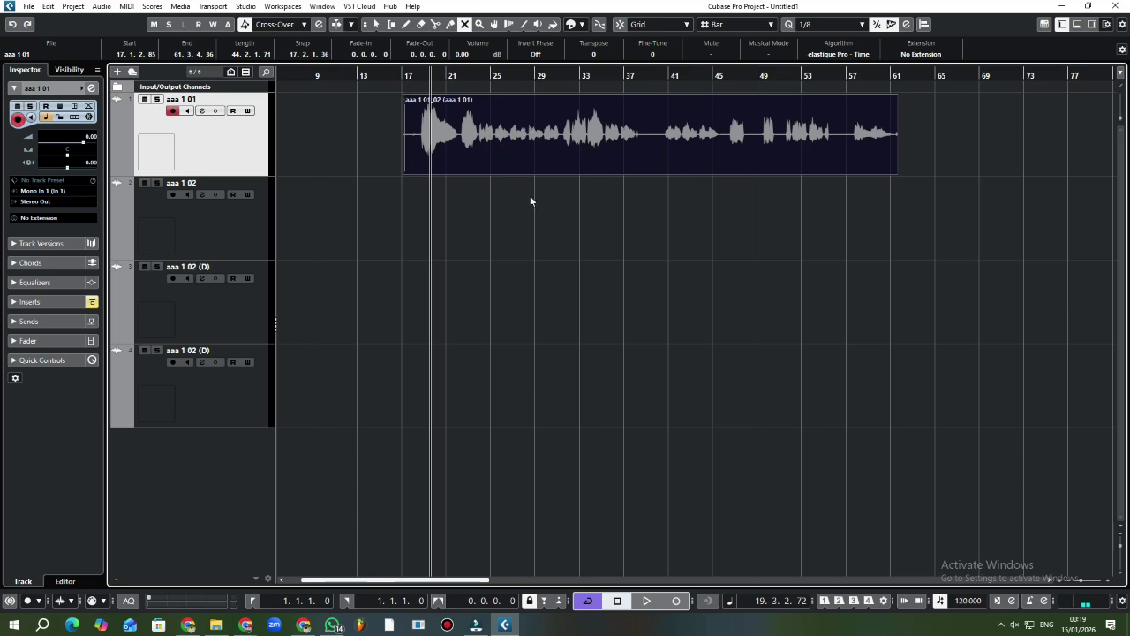
key(1)
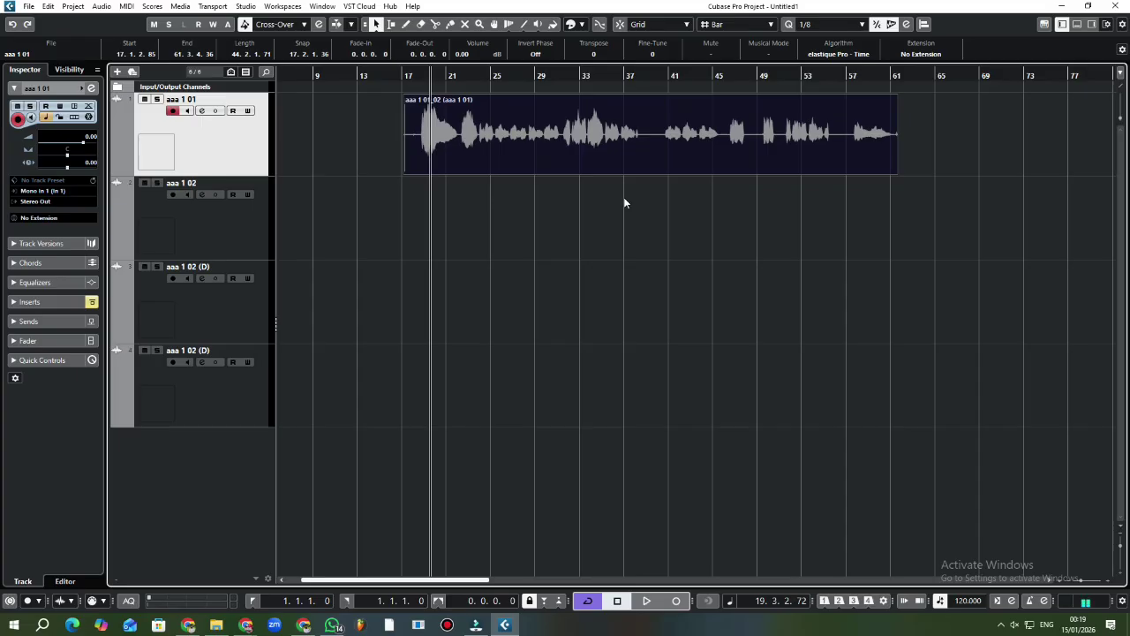
- Split the event at about bar 39, 45.4.3.19 and 48.3.3.29, and mute the short piece between the last two cuts
right_click(662, 246)
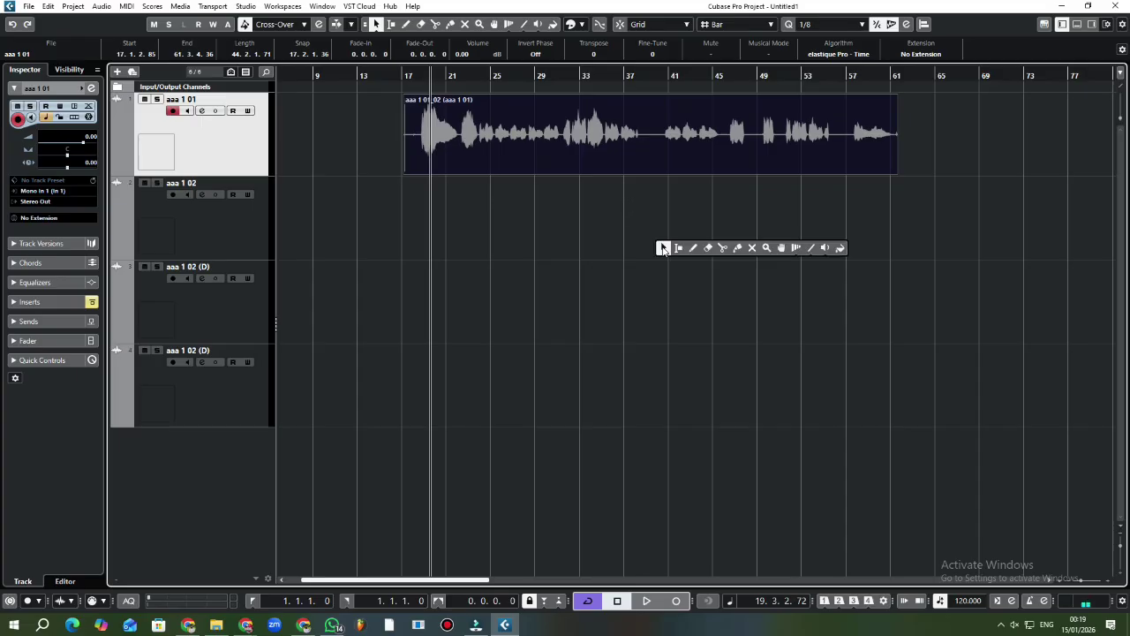
click(722, 248)
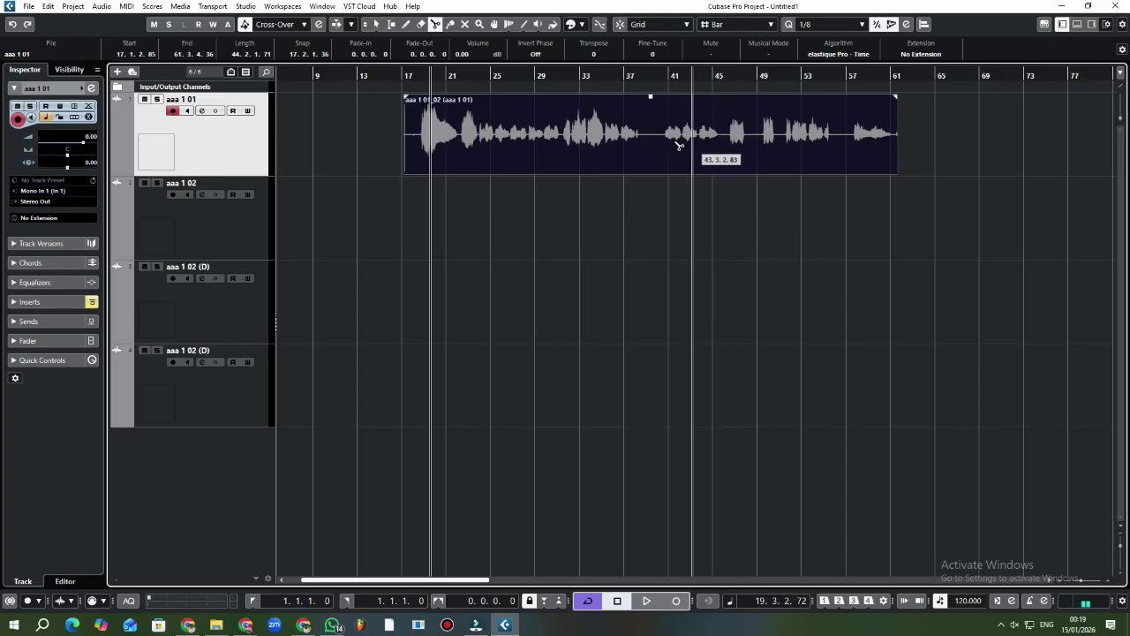
click(651, 137)
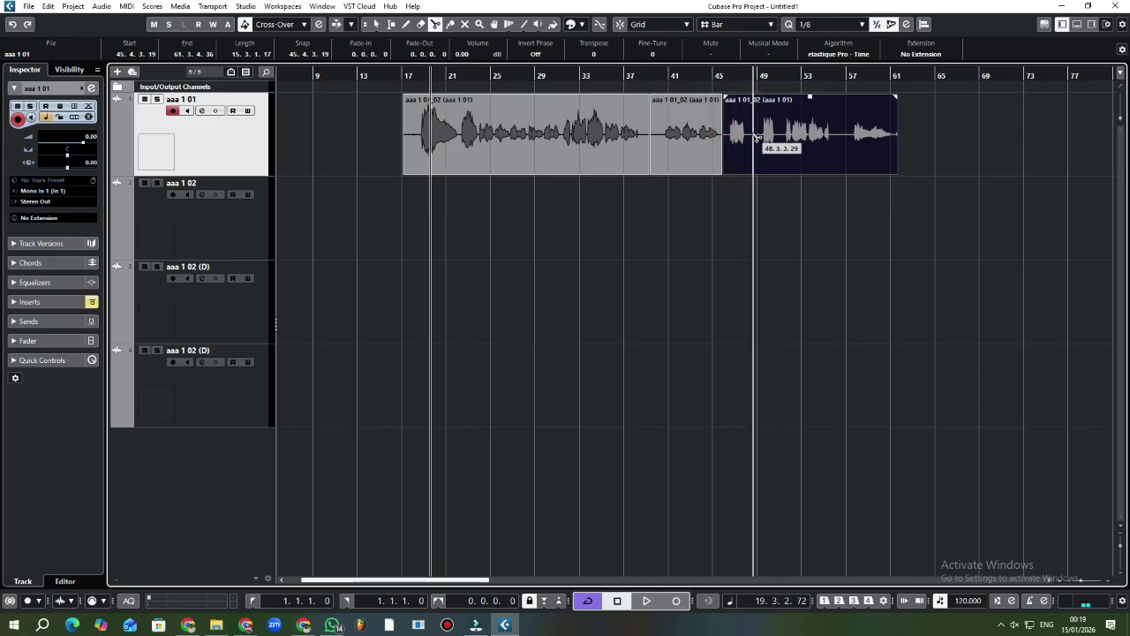
click(753, 132)
right_click(738, 245)
click(741, 246)
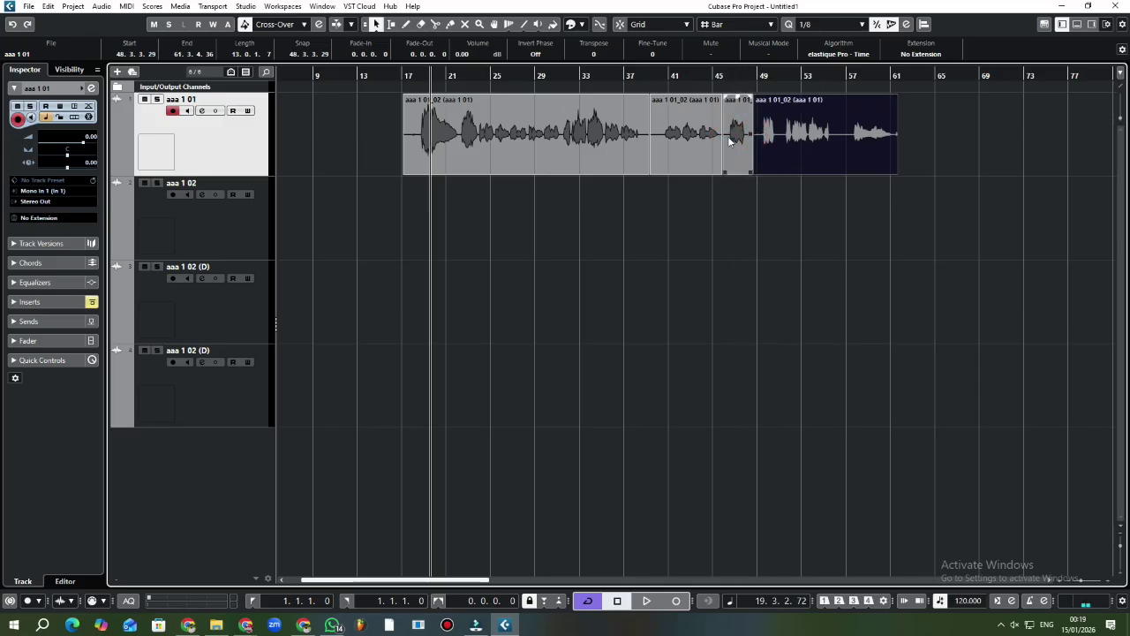
click(464, 24)
click(735, 139)
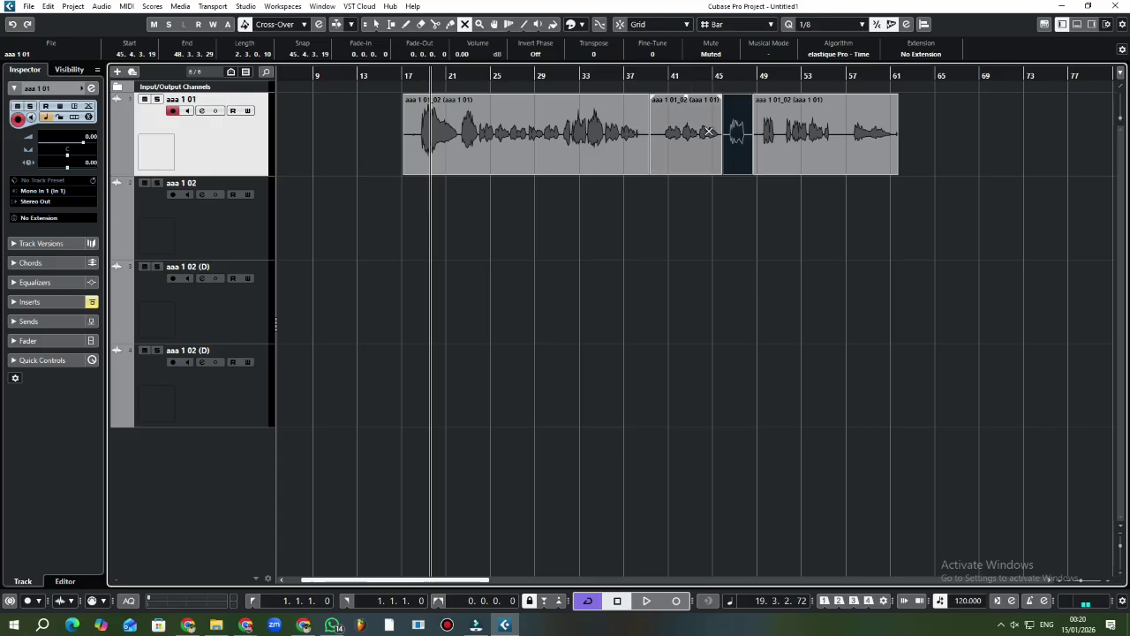
- Unmute the short piece starting at 45.4.3.19 with the Mute tool, return to Object Selection and clear the selection
key(1)
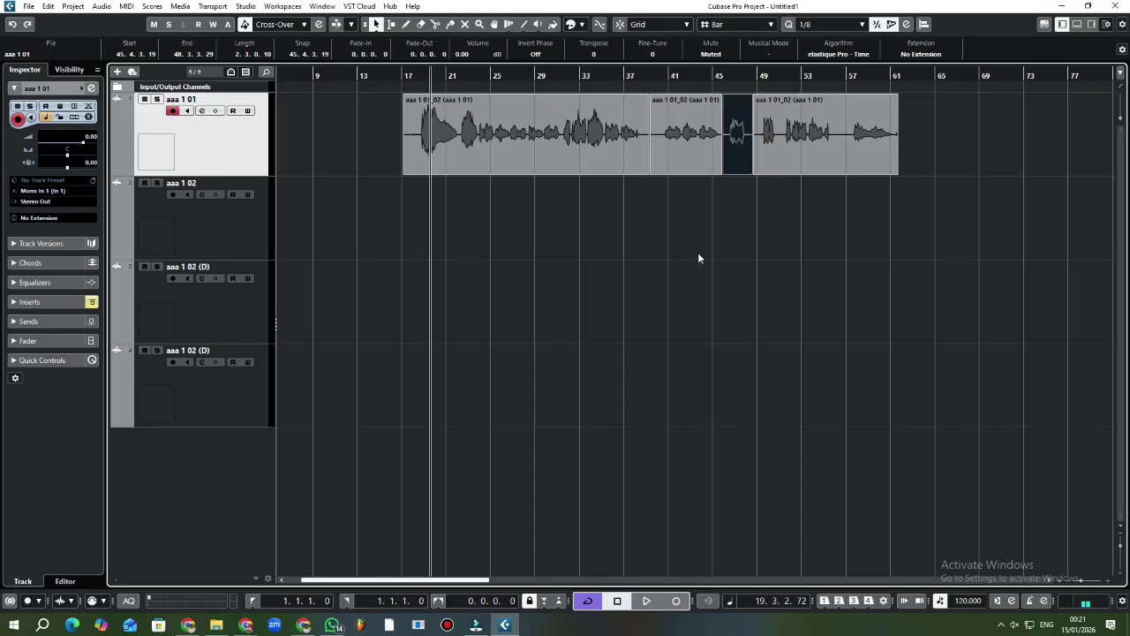
right_click(756, 262)
right_click(735, 255)
click(825, 256)
click(734, 132)
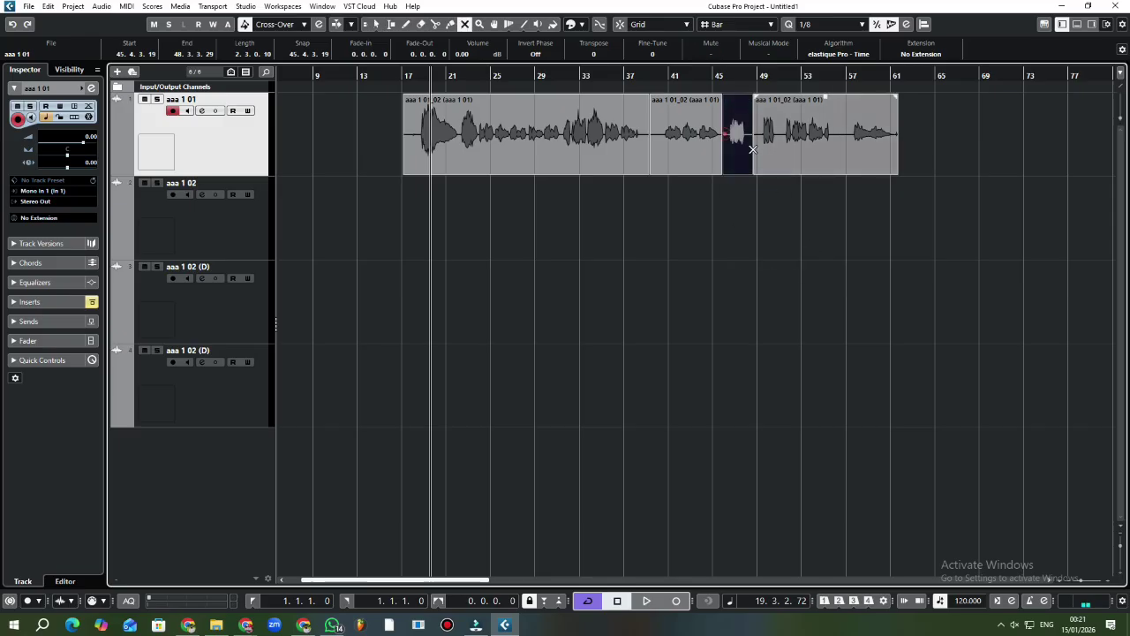
right_click(750, 199)
click(750, 201)
click(746, 196)
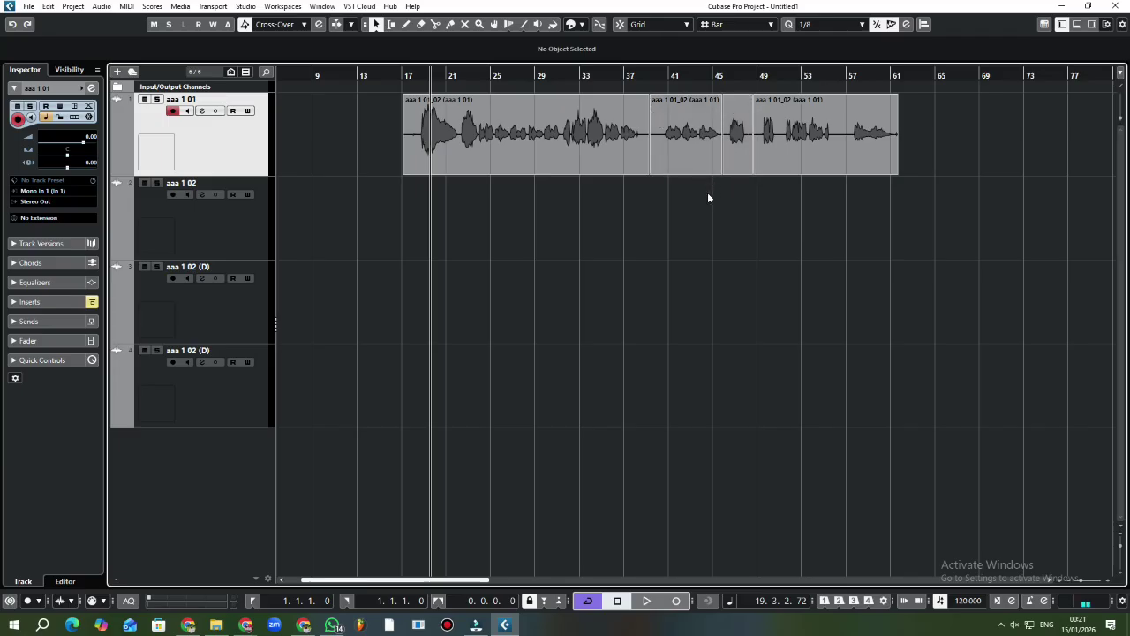
- Shift the last event on the first track with the hand tool, and reposition it with Object Selection to start at 49.1.2.3
click(494, 24)
mouse_move(821, 138)
mouse_down()
mouse_move(914, 150)
mouse_move(913, 190)
mouse_move(910, 156)
mouse_move(861, 240)
mouse_move(861, 322)
mouse_move(795, 185)
mouse_move(843, 149)
mouse_move(830, 142)
mouse_move(981, 232)
mouse_move(806, 107)
mouse_move(849, 124)
mouse_move(841, 129)
mouse_up()
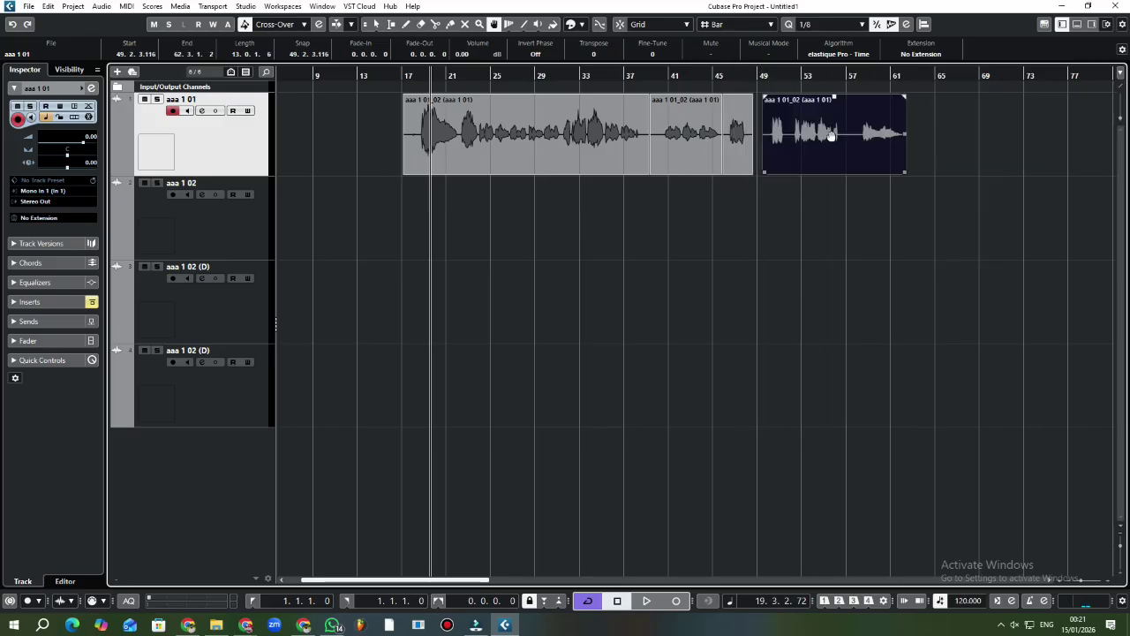
right_click(742, 294)
click(738, 284)
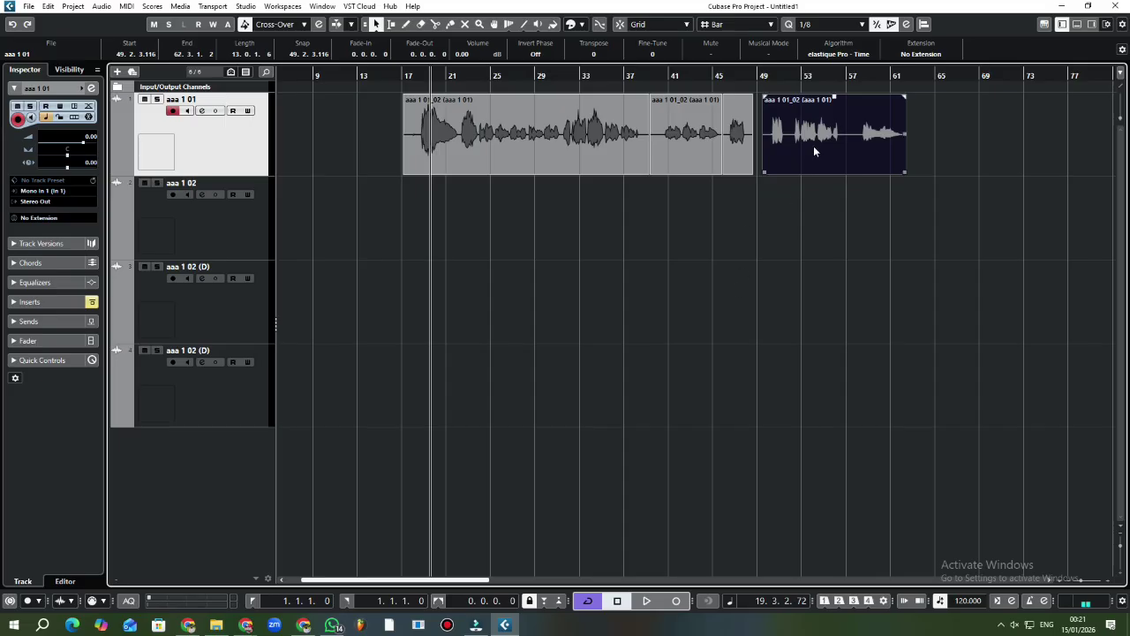
mouse_move(813, 145)
mouse_down()
mouse_move(820, 163)
mouse_move(807, 157)
mouse_up()
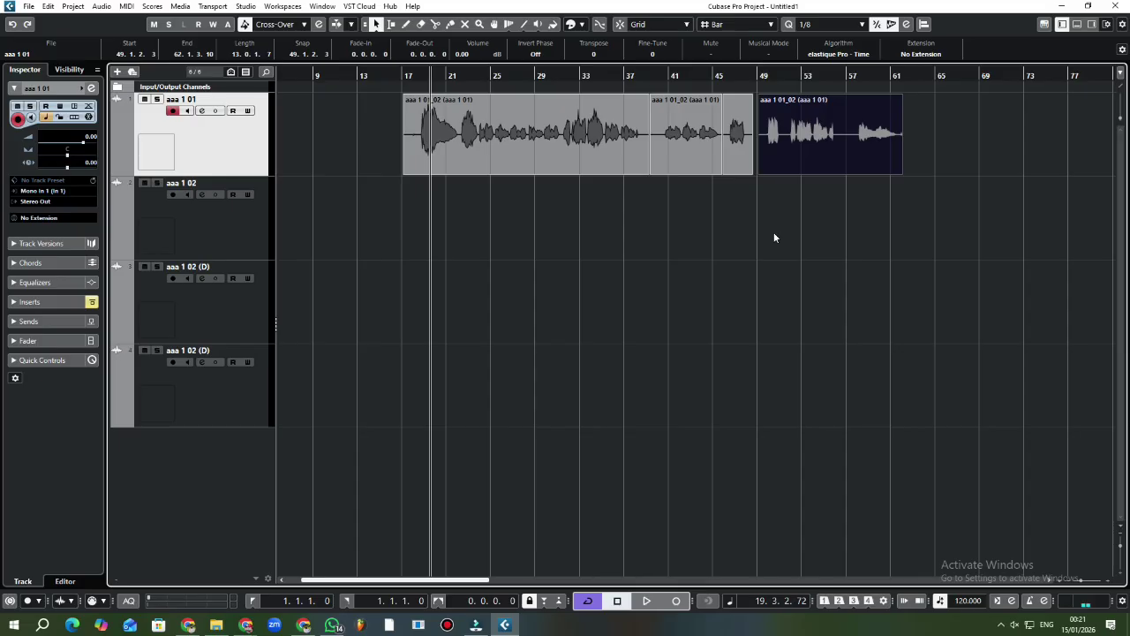
- Audition the first two events with the Play tool from about bars 22, 28, 34 and 43, and return to Object Selection
click(538, 24)
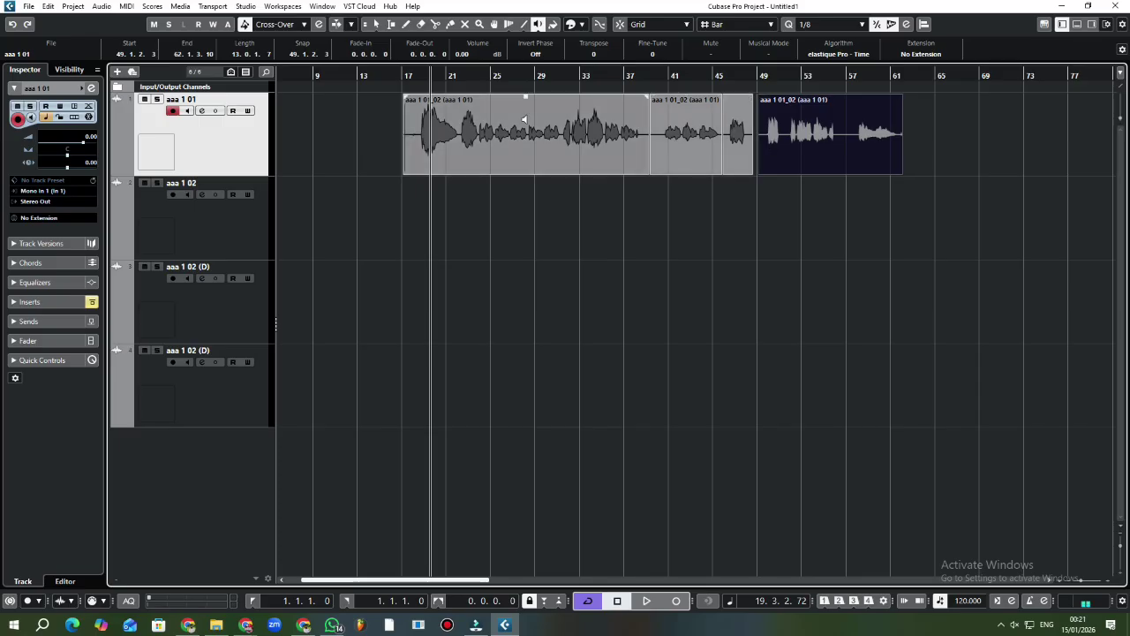
click(459, 132)
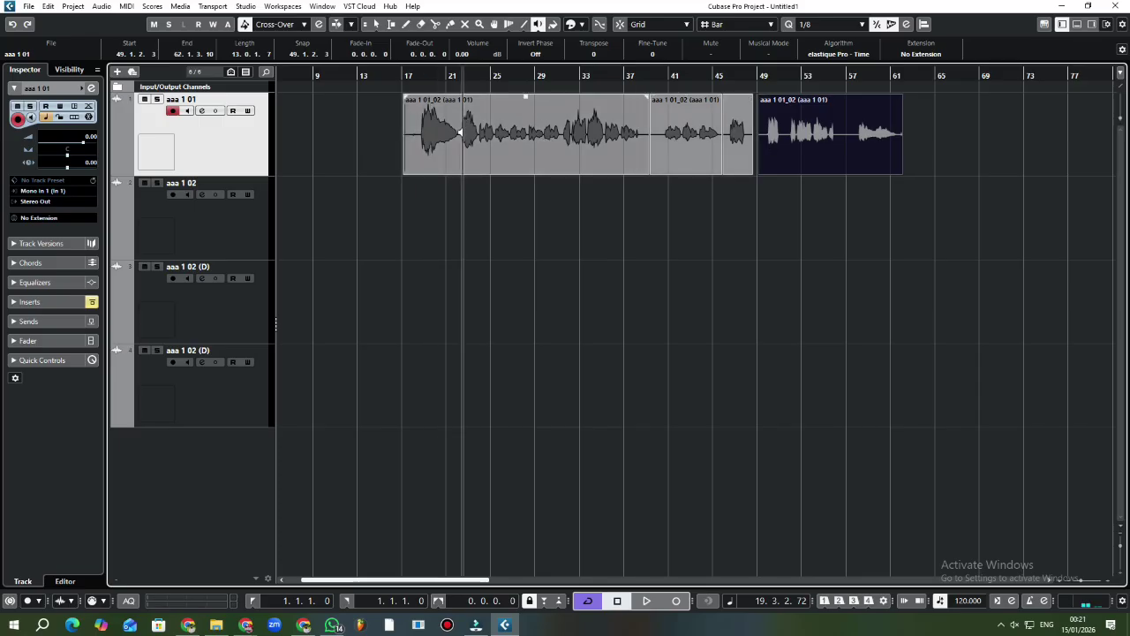
click(532, 141)
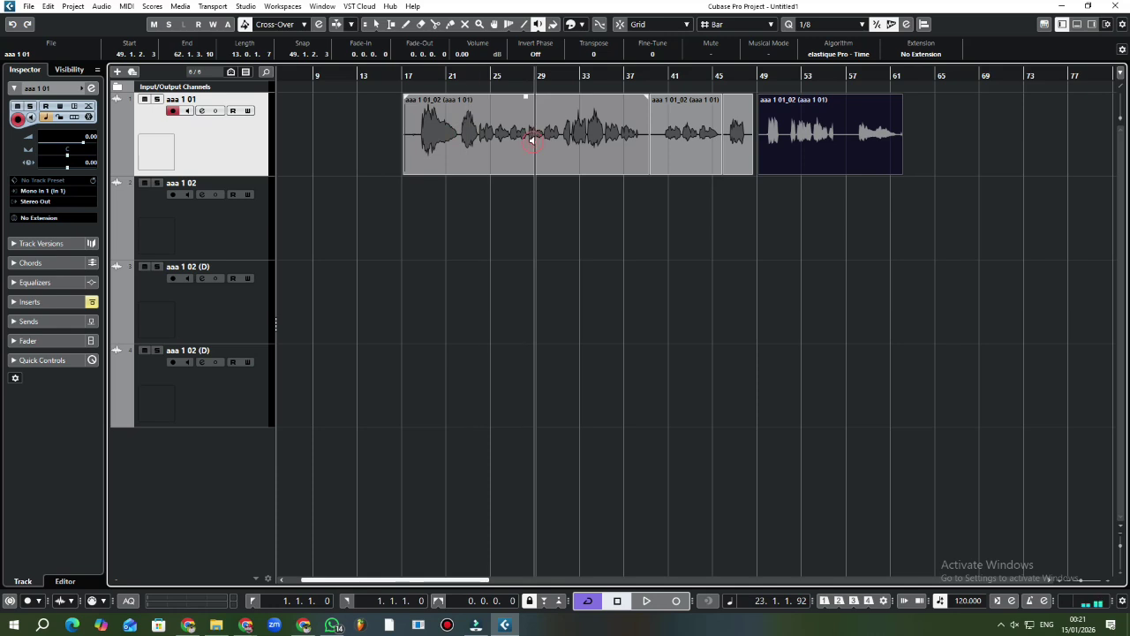
click(600, 128)
click(695, 128)
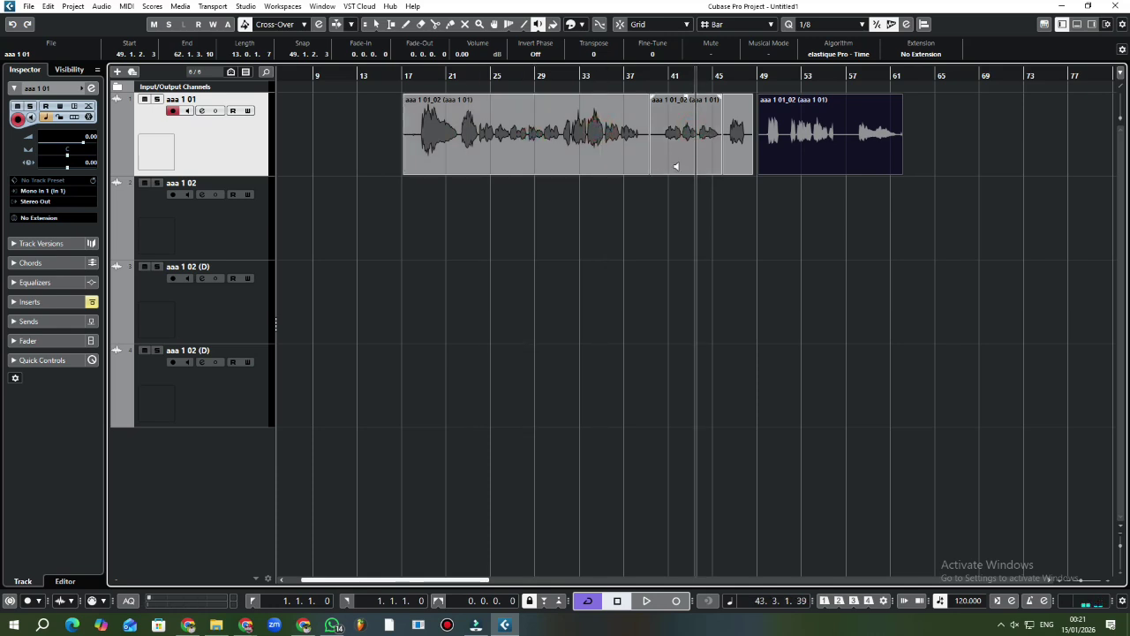
key(1)
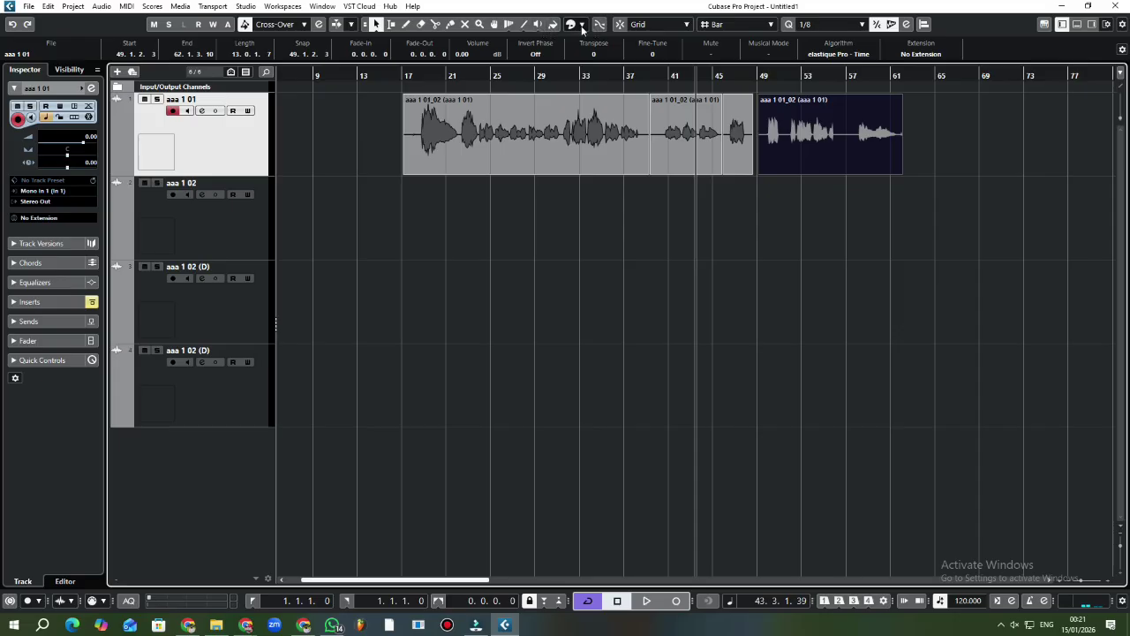
- Color the event starting at bar 49 yellow and move it onto the second track, starting at about bar 25
click(581, 26)
click(634, 59)
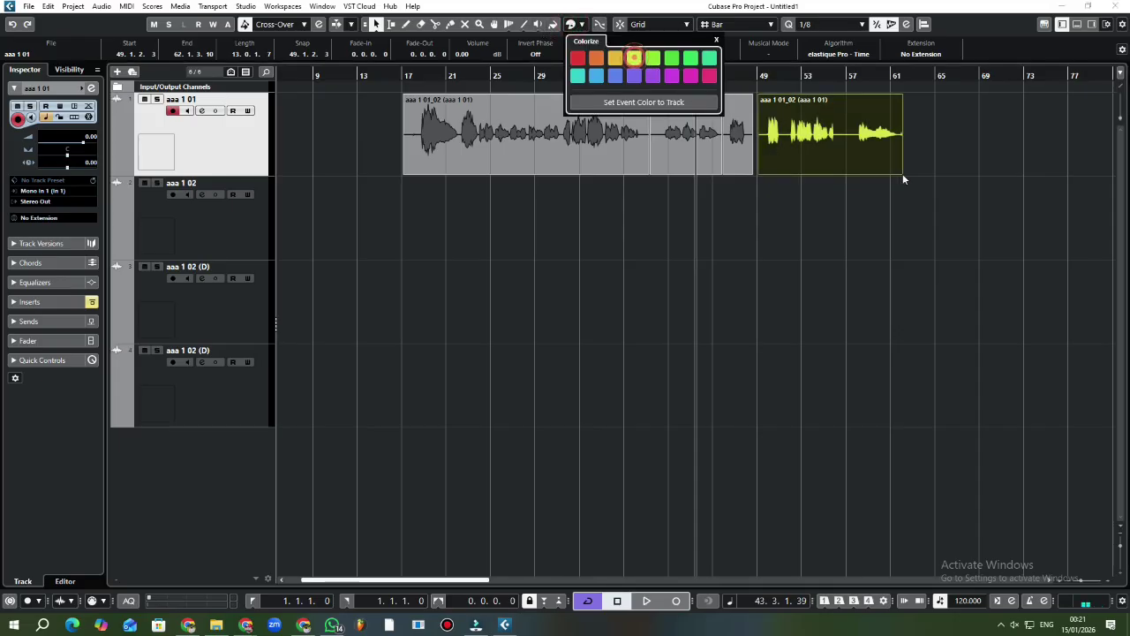
click(886, 199)
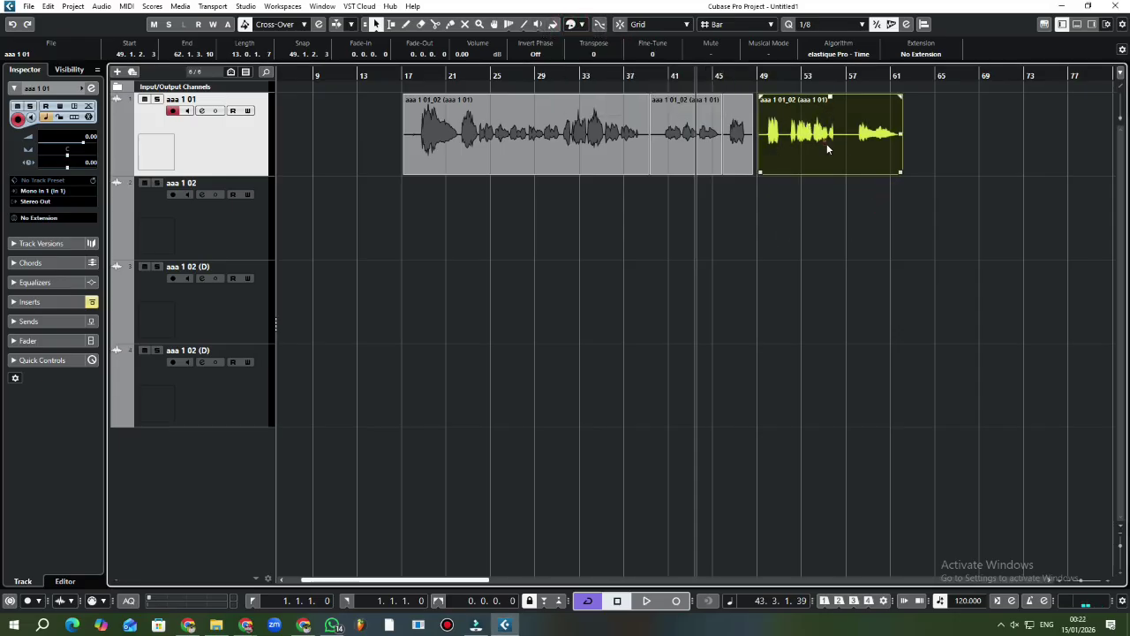
drag(826, 148, 558, 229)
- Move the event at about bar 39 onto the third track to start at 27.3.3.58, and color it red
drag(697, 152, 570, 323)
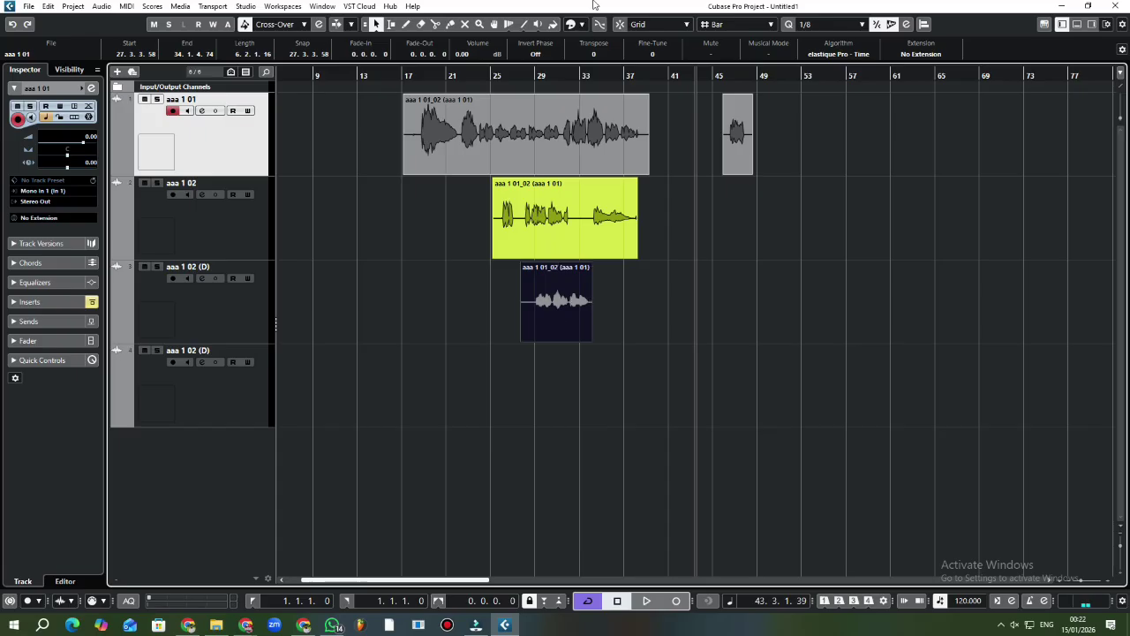
click(570, 25)
click(578, 60)
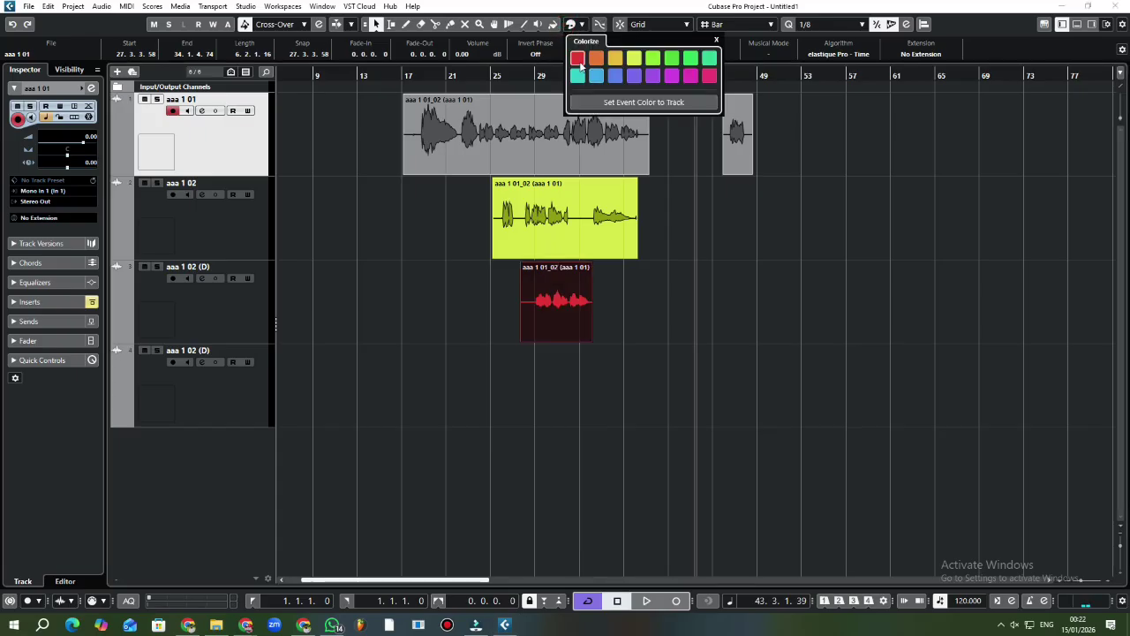
click(503, 311)
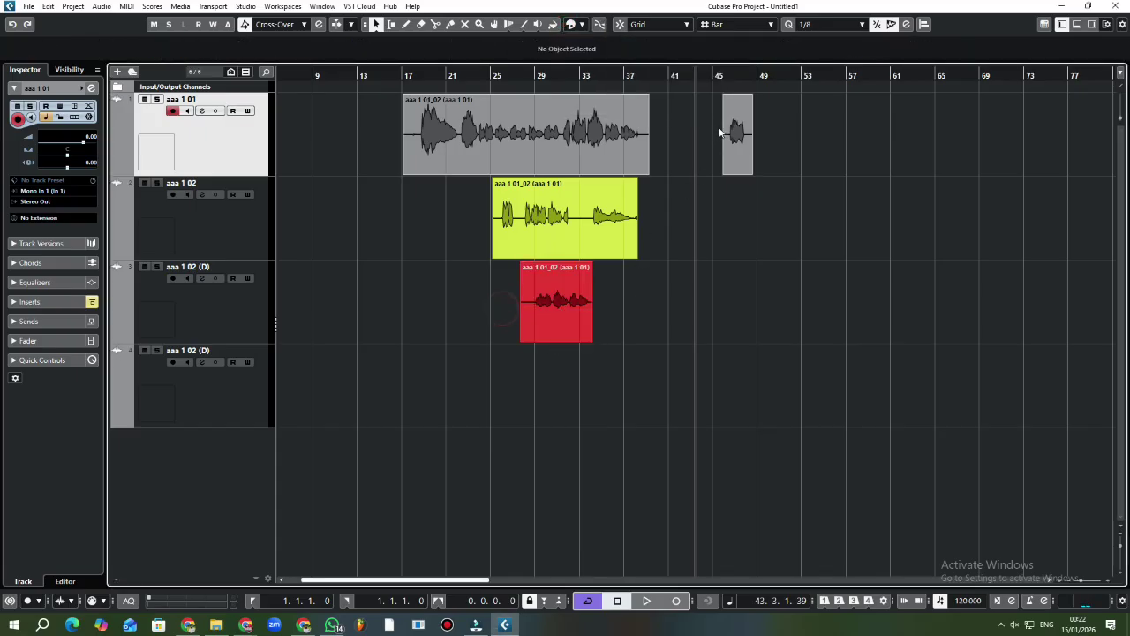
- Select both remaining gray events on the first track and color them green
scroll(424, 148, left, 2)
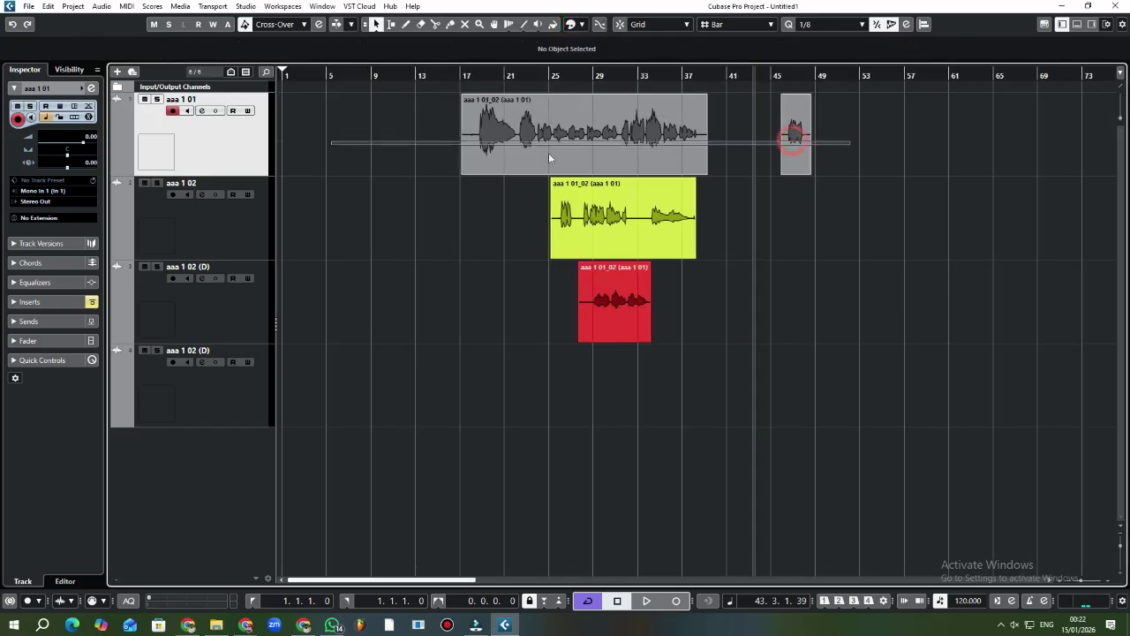
click(477, 140)
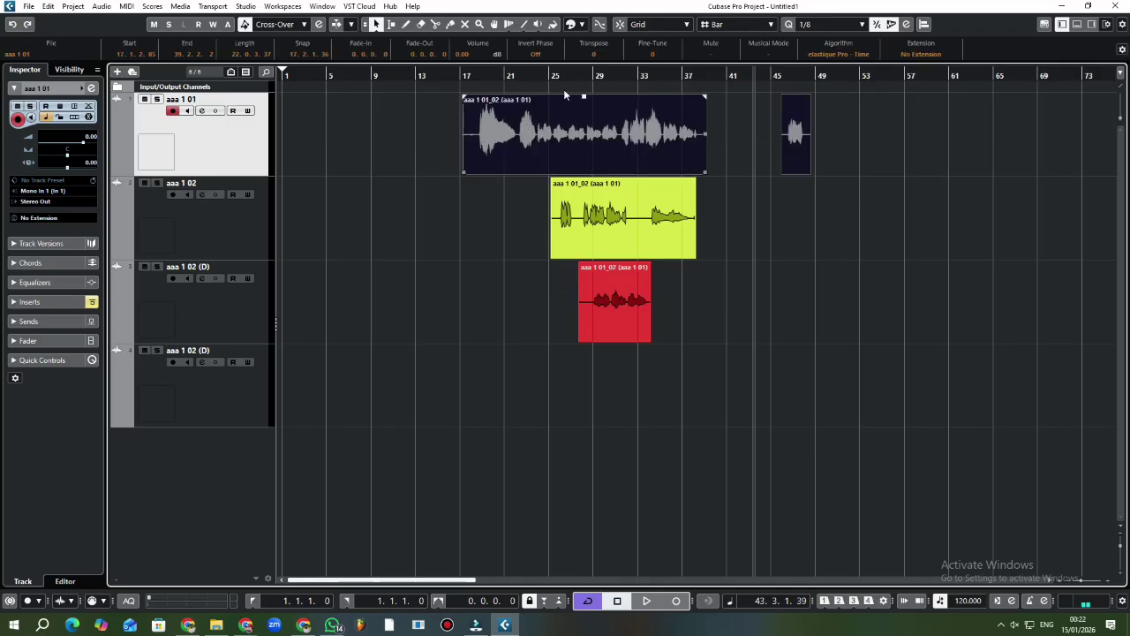
click(580, 24)
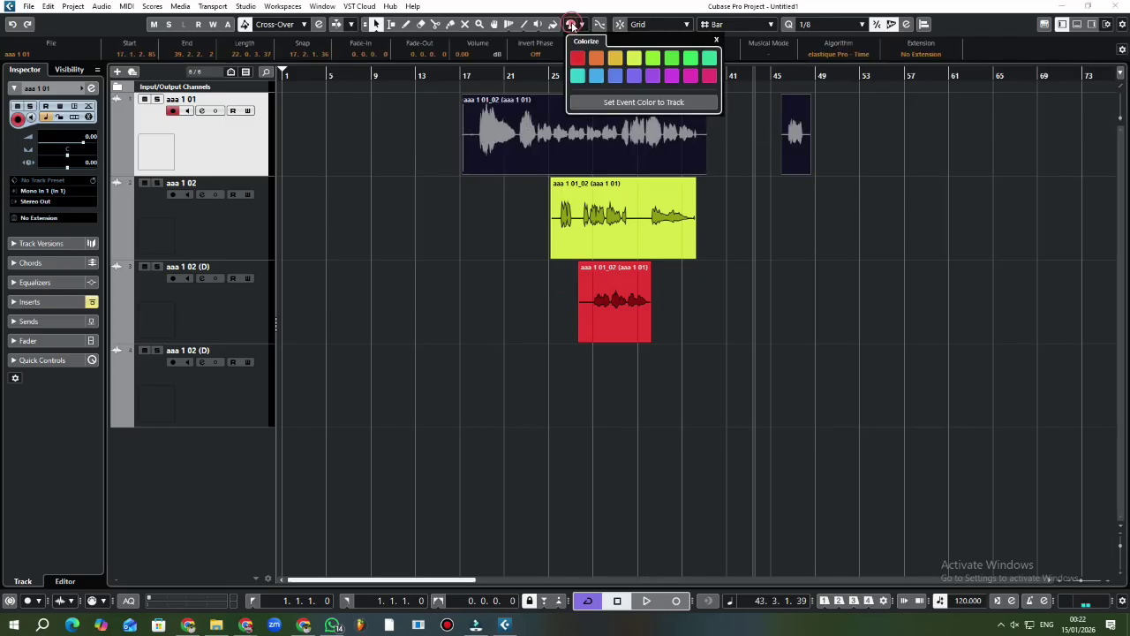
click(709, 59)
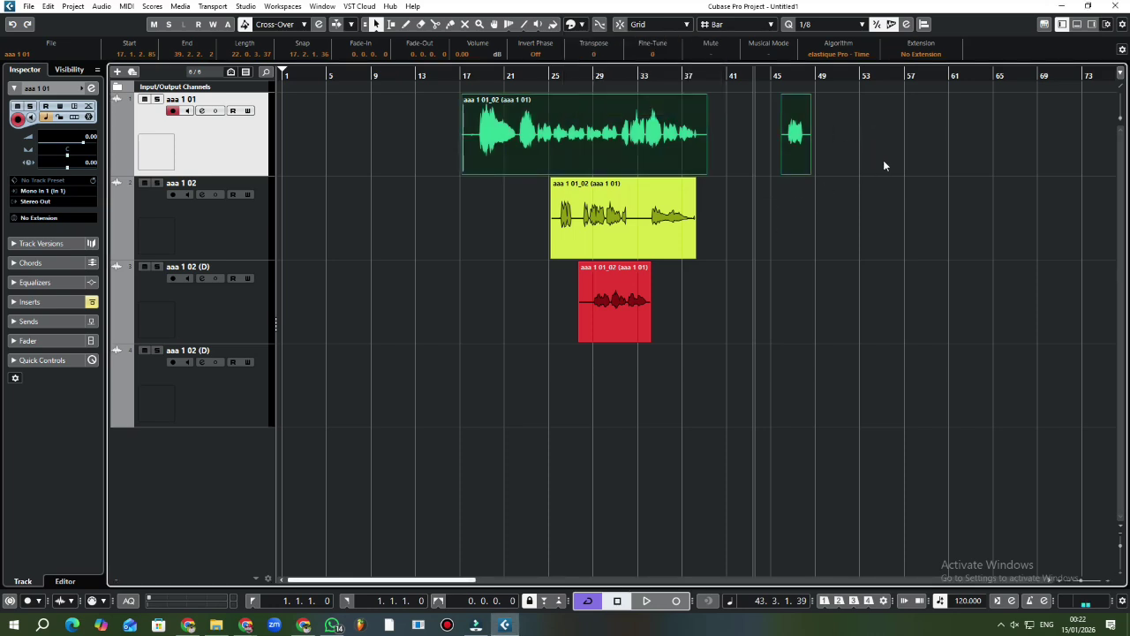
- Reset both green events on the first track with Set Event Color to Track, and deselect them
drag(891, 147, 458, 148)
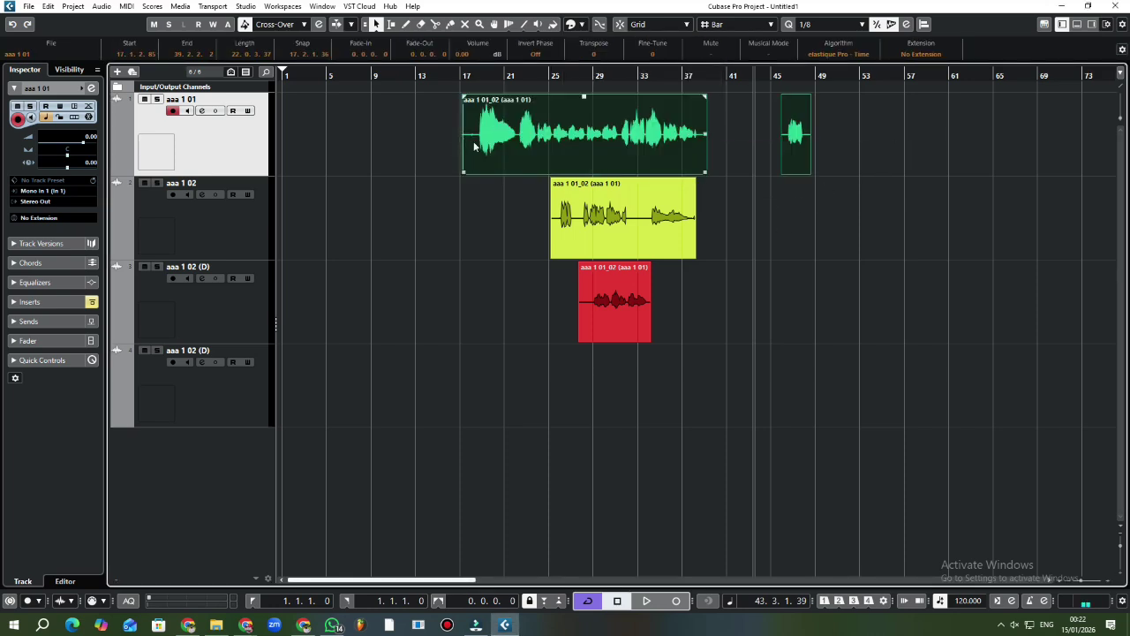
click(584, 25)
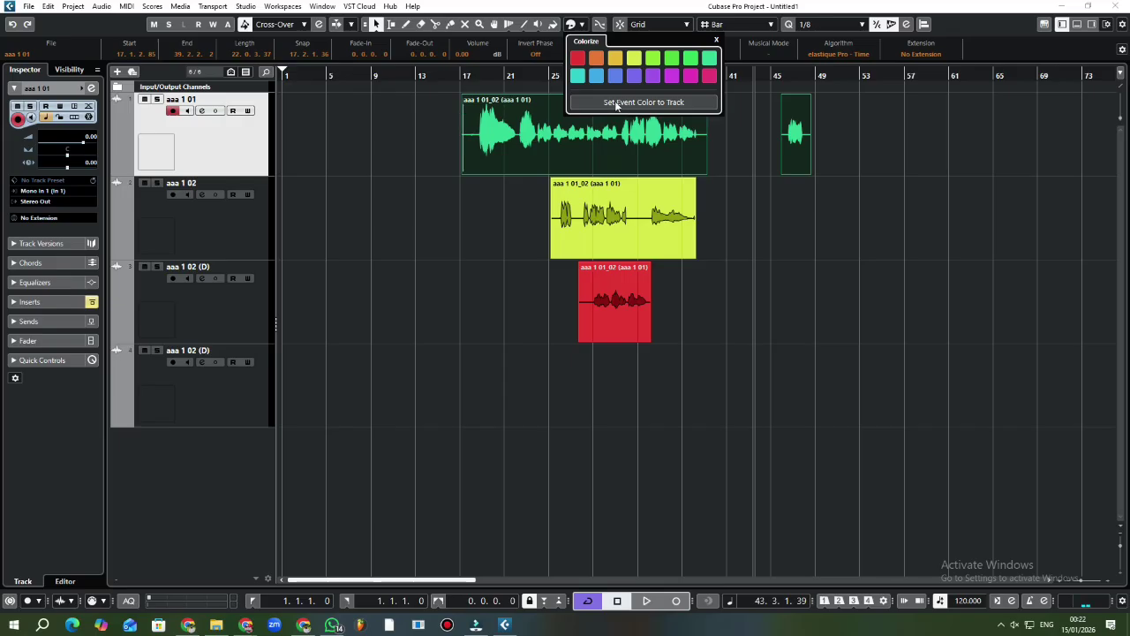
click(669, 106)
click(889, 174)
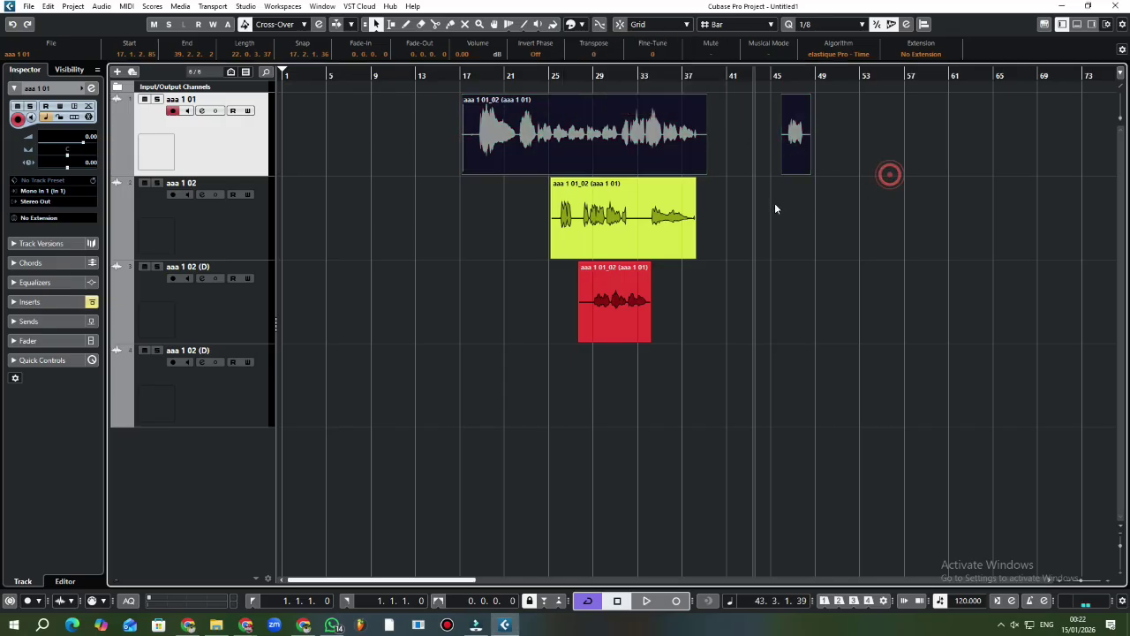
click(770, 206)
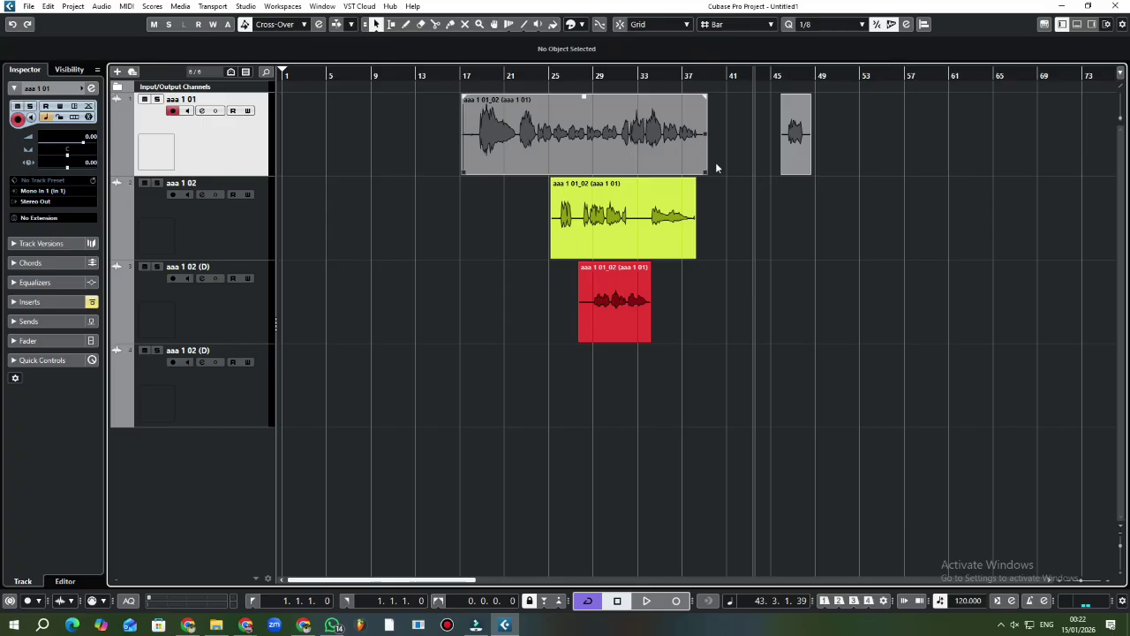
- Move the long event on the first track to start at 21.1.3.119 and the short one to start at 43.4.2.10
click(705, 159)
drag(598, 144, 643, 143)
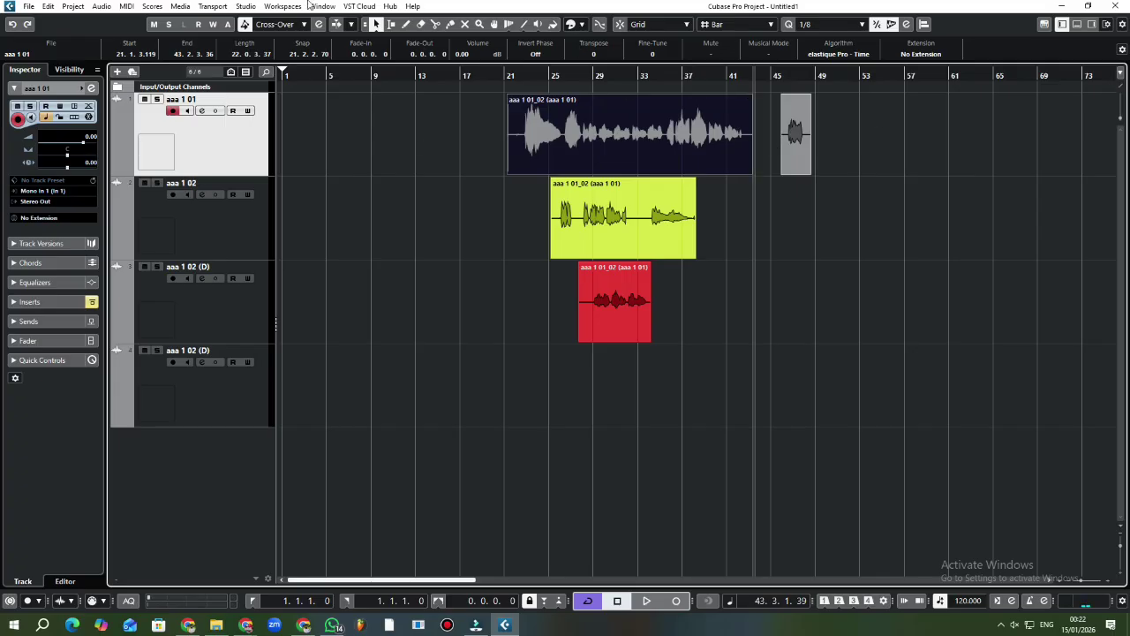
click(793, 278)
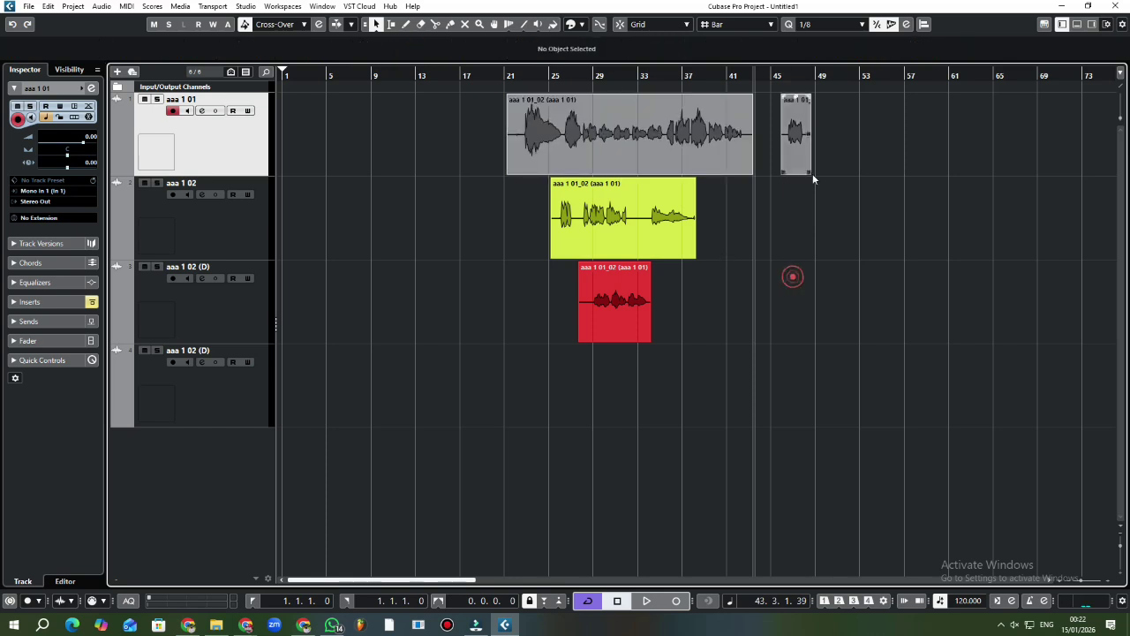
drag(807, 159, 785, 159)
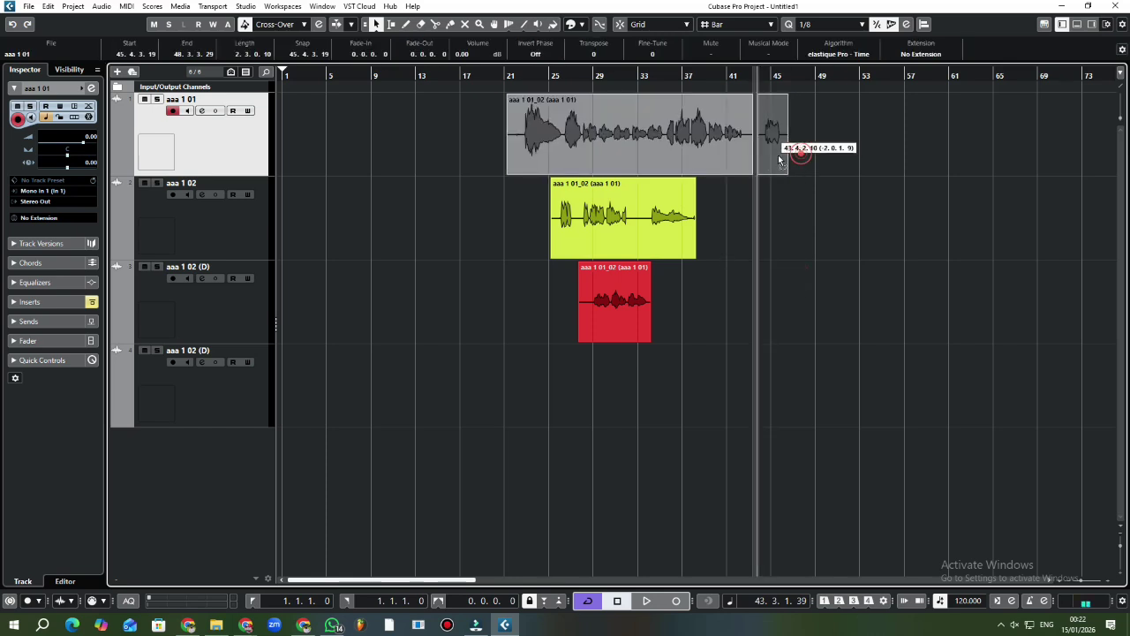
click(580, 25)
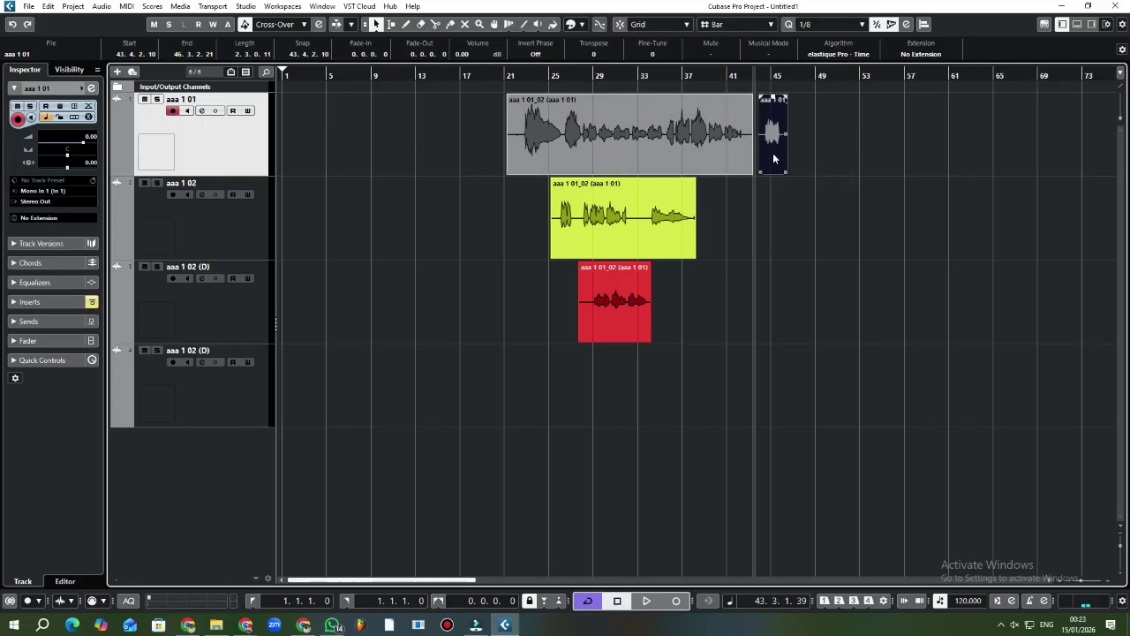
- Move the yellow event along the second track to about bar 14, and the red event onto that track at 43.1.3.8
drag(622, 250, 500, 225)
click(612, 304)
key(Delete)
drag(623, 285, 790, 228)
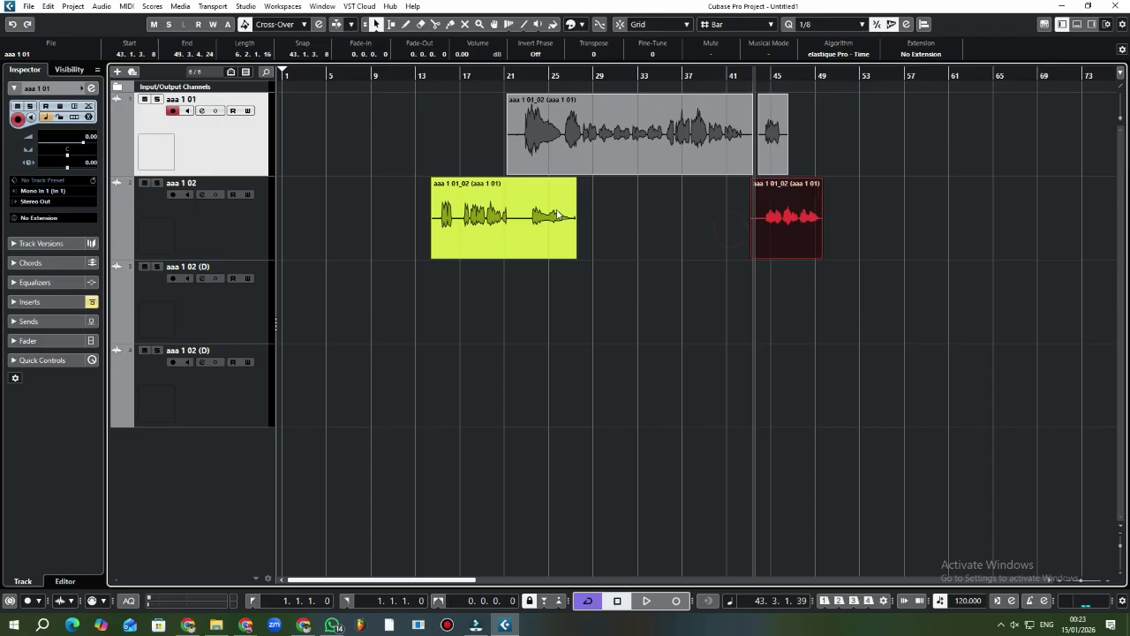
- Reposition the events on the second track so yellow starts just before bar 20 and red between bars 34 and 35
drag(543, 214, 597, 226)
mouse_move(787, 249)
mouse_down()
mouse_move(686, 244)
mouse_move(788, 245)
mouse_up()
click(605, 232)
drag(606, 232, 685, 229)
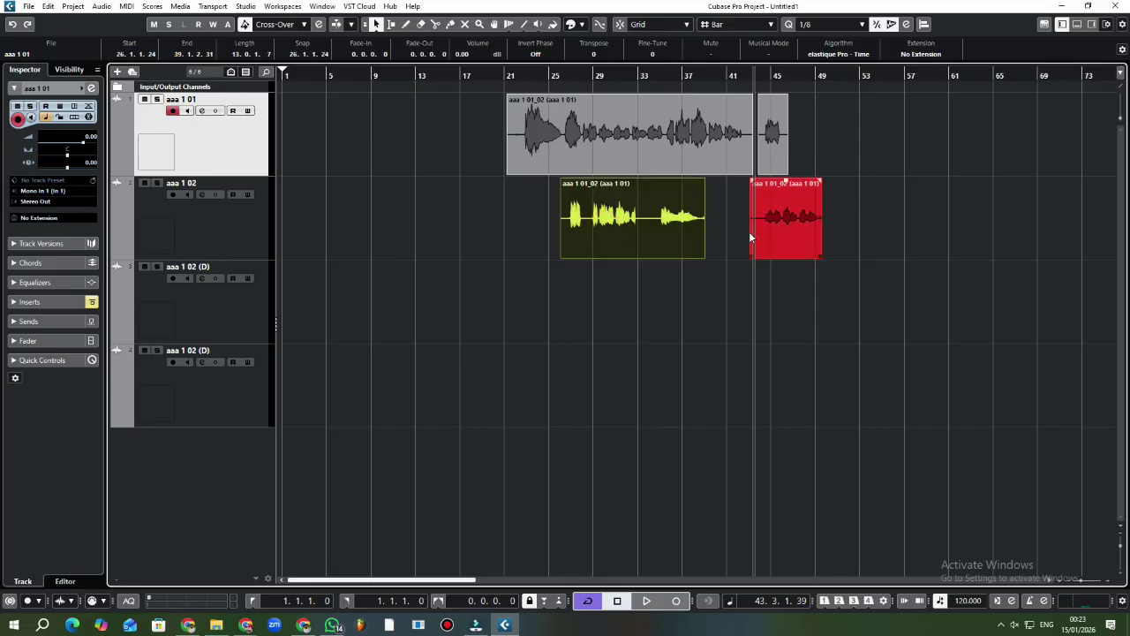
drag(754, 231, 727, 231)
drag(618, 228, 545, 227)
drag(732, 233, 681, 230)
click(876, 161)
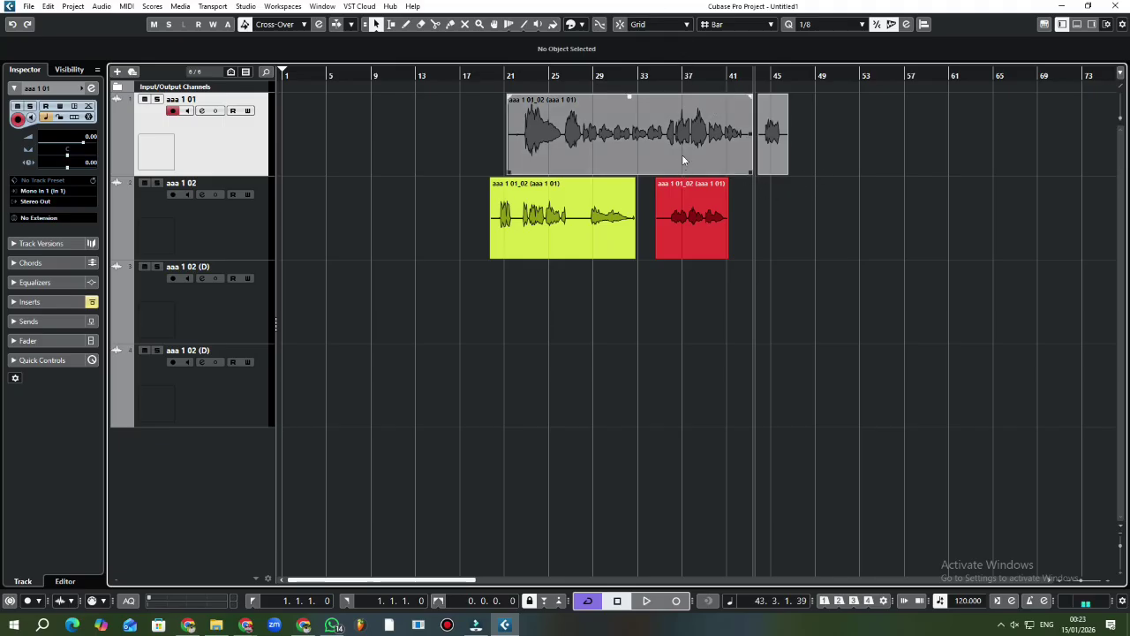
- Move the long gray event to start at 10.3.4.115, and add a fade-in and a fade-out of about 4 bars each
drag(682, 154, 566, 154)
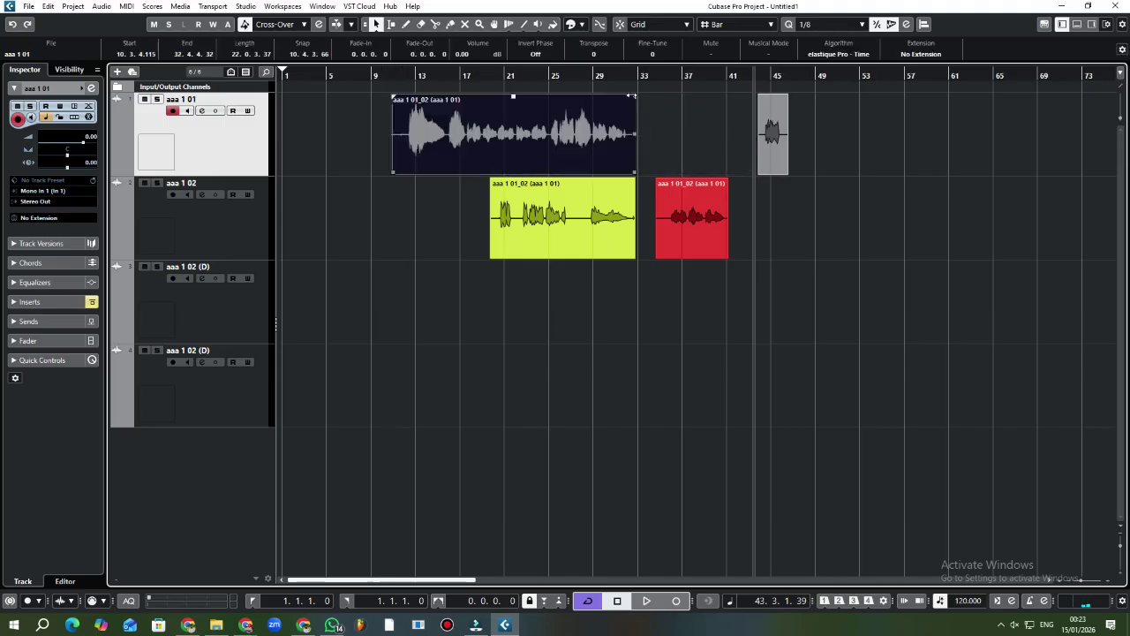
drag(630, 96, 596, 104)
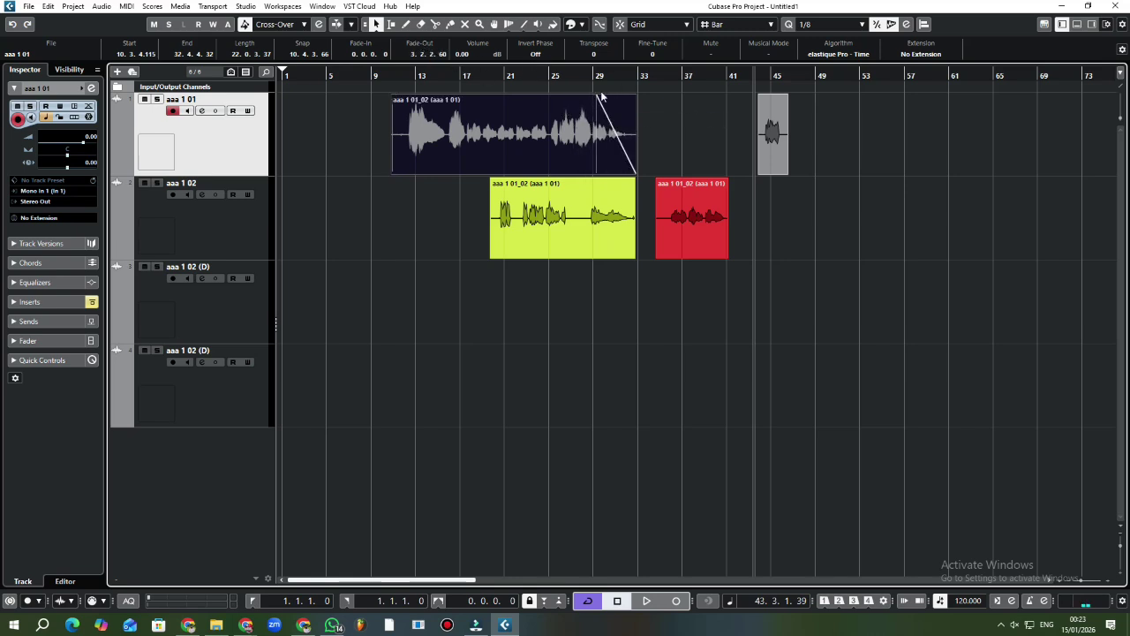
drag(596, 96, 592, 96)
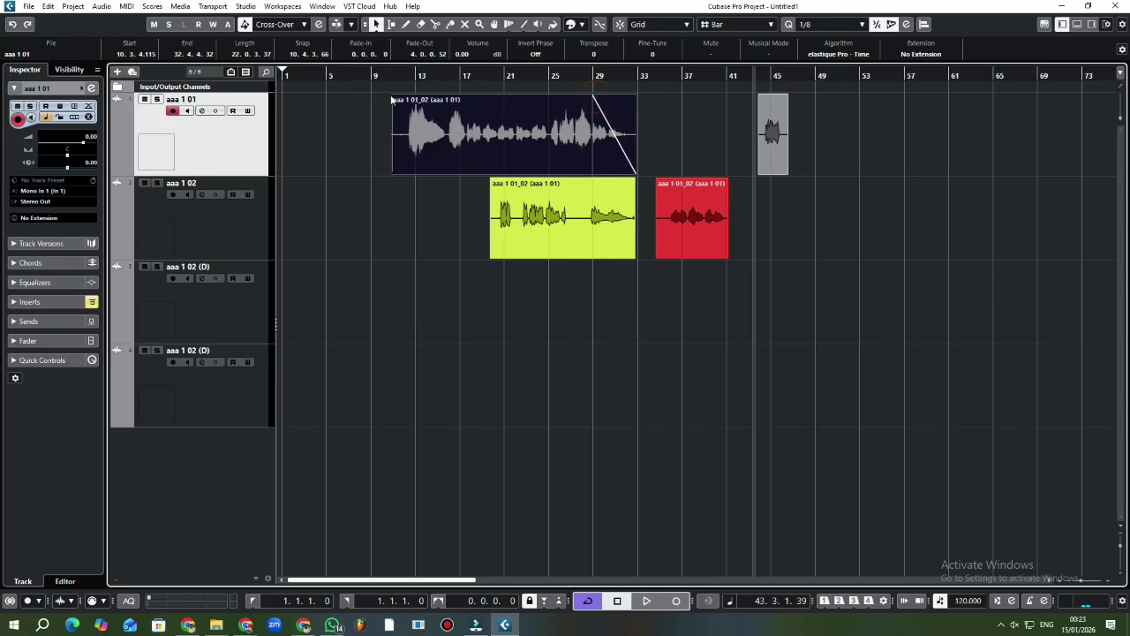
drag(394, 97, 442, 103)
click(403, 245)
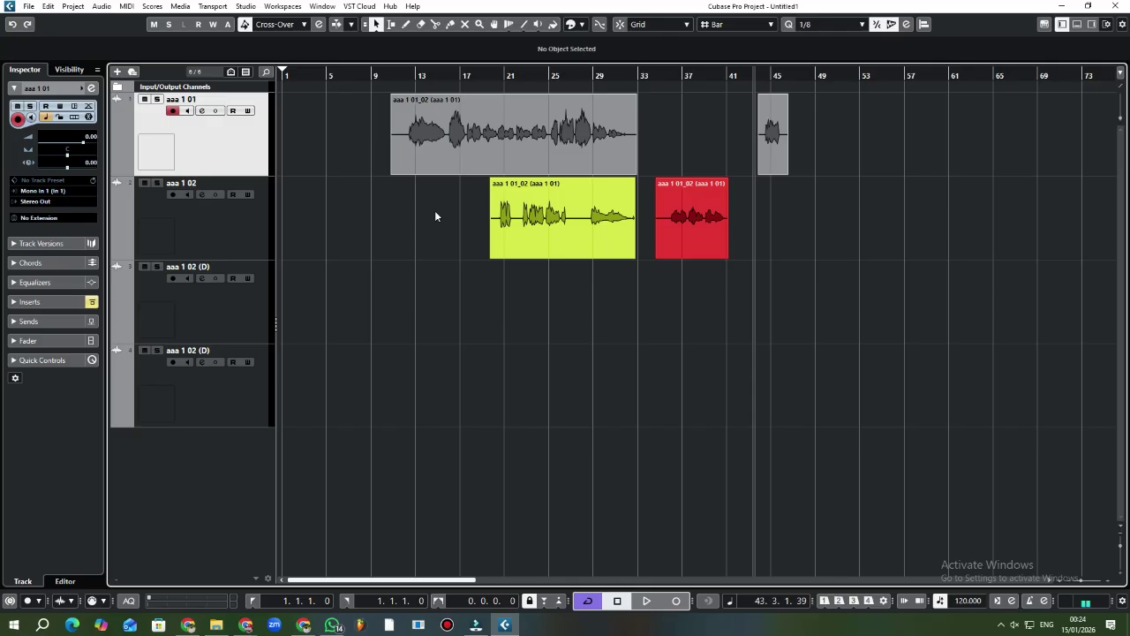
- Undo the fades, moves and colors until all events are gray on the first track, and start the last event at 48.4.1.95
key(ctrl+z)
key(ctrl+z)
key(ctrl+z)
key(ctrl+z)
key(ctrl+z)
key(ctrl+z)
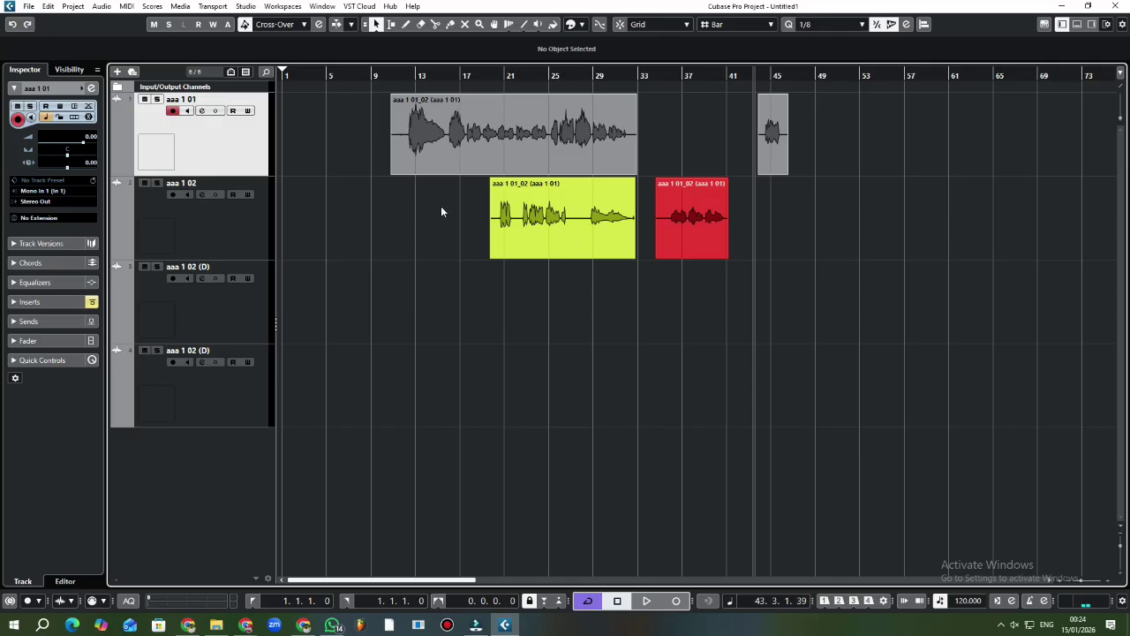
key(ctrl+z)
key(ctrl+z)
key(ctrl+z)
key(ctrl+z)
key(ctrl+z)
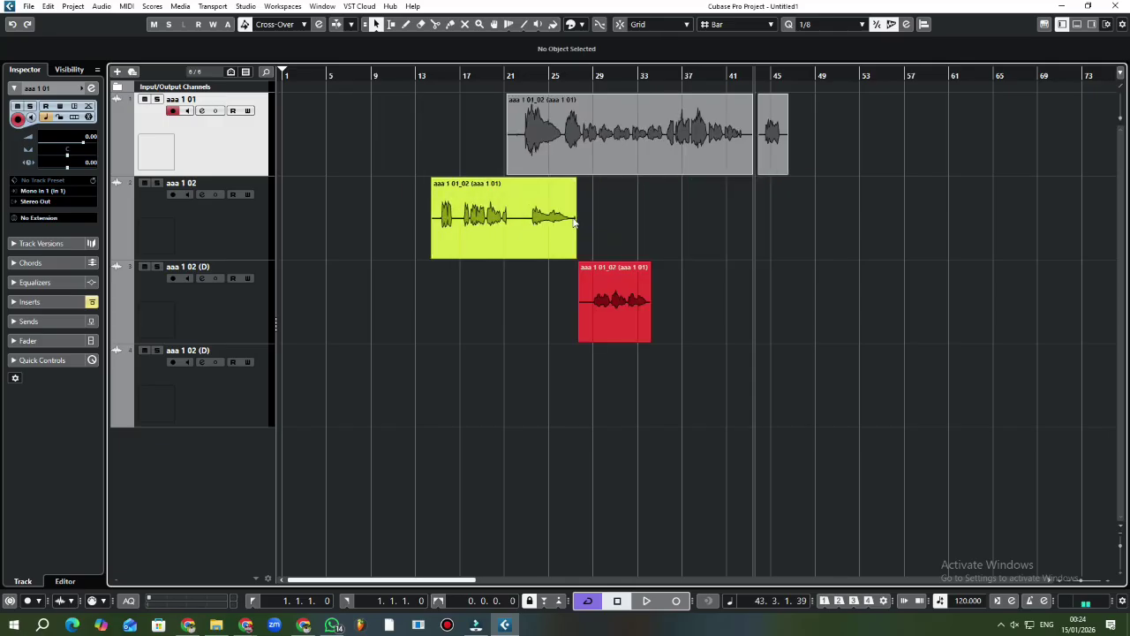
key(ctrl+z)
key(ctrl+z)
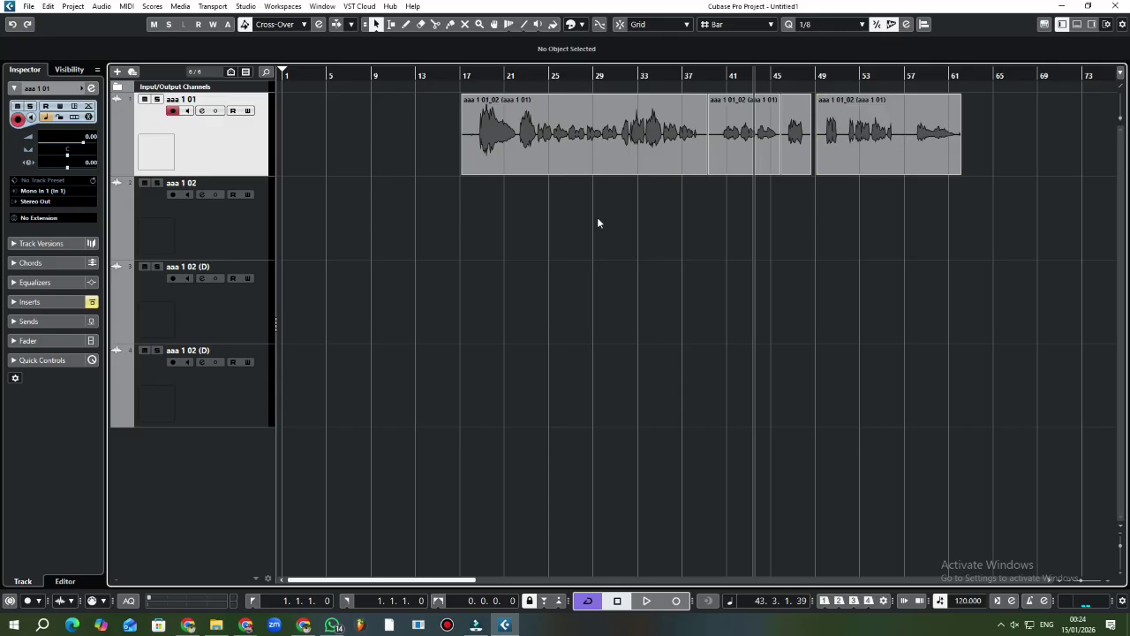
mouse_move(923, 144)
mouse_down()
mouse_move(904, 143)
mouse_move(927, 140)
mouse_up()
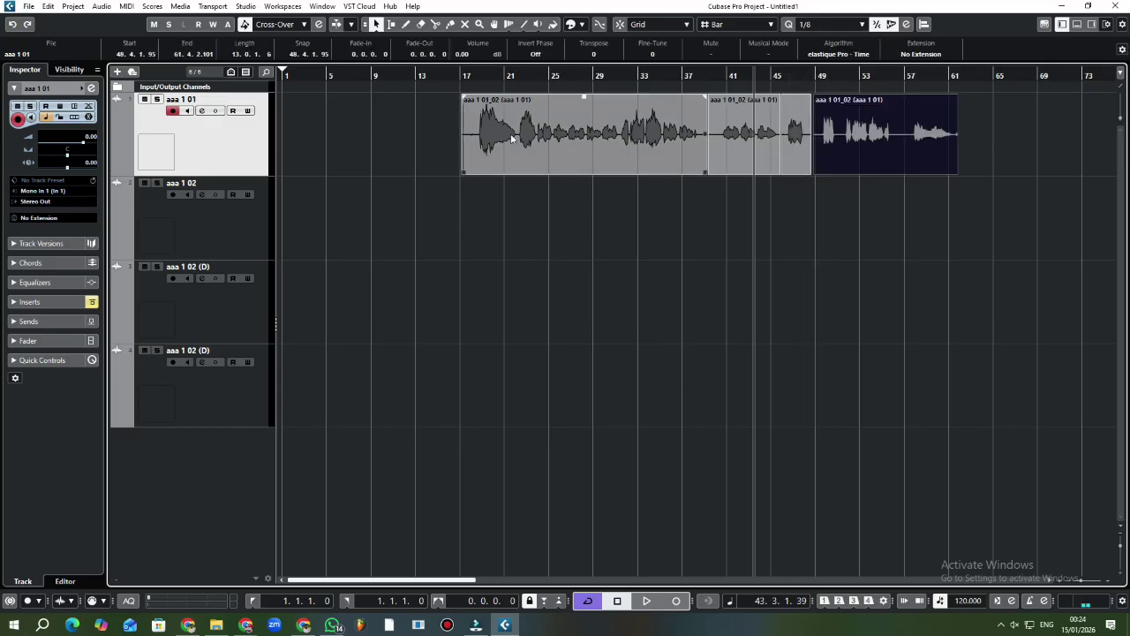
- Raise the system speaker volume to 98 for listening to the recording
click(480, 75)
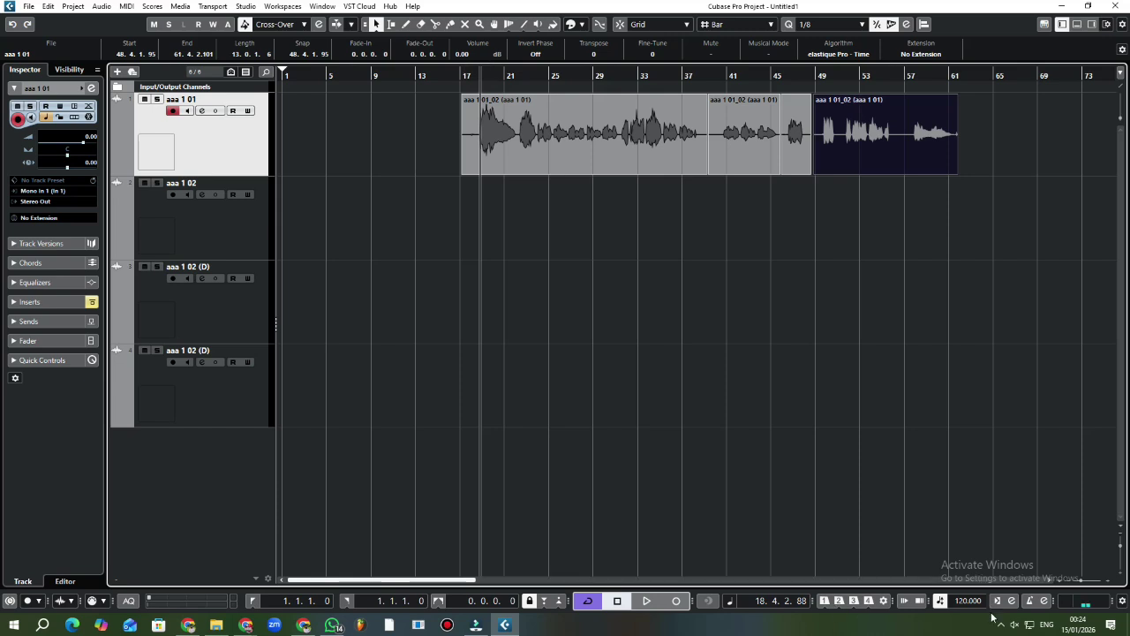
click(1014, 625)
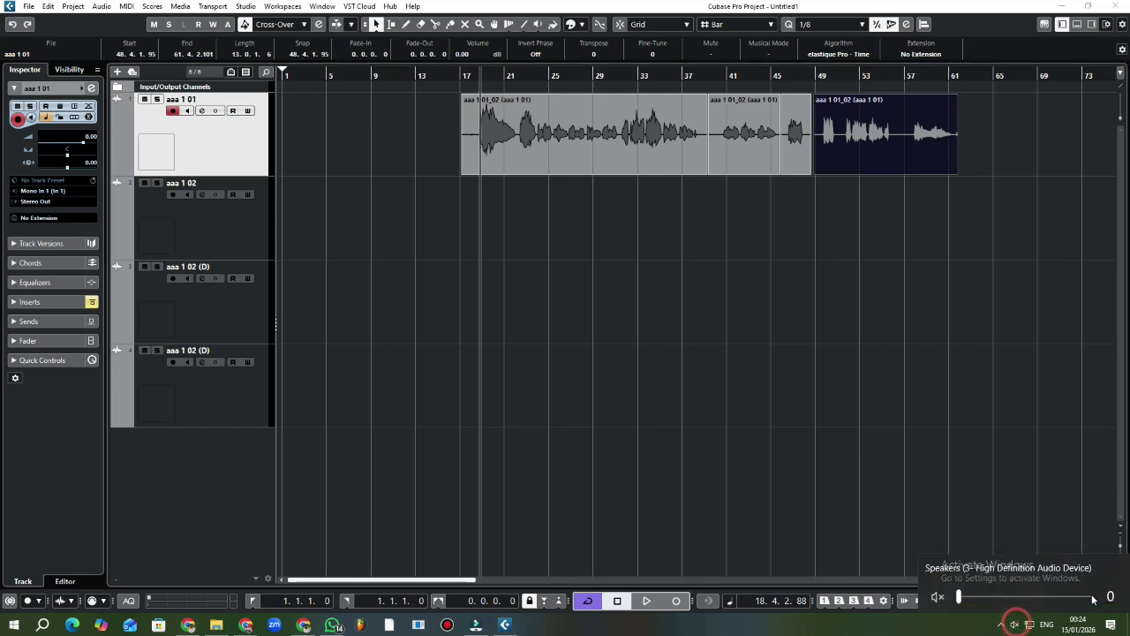
click(1091, 600)
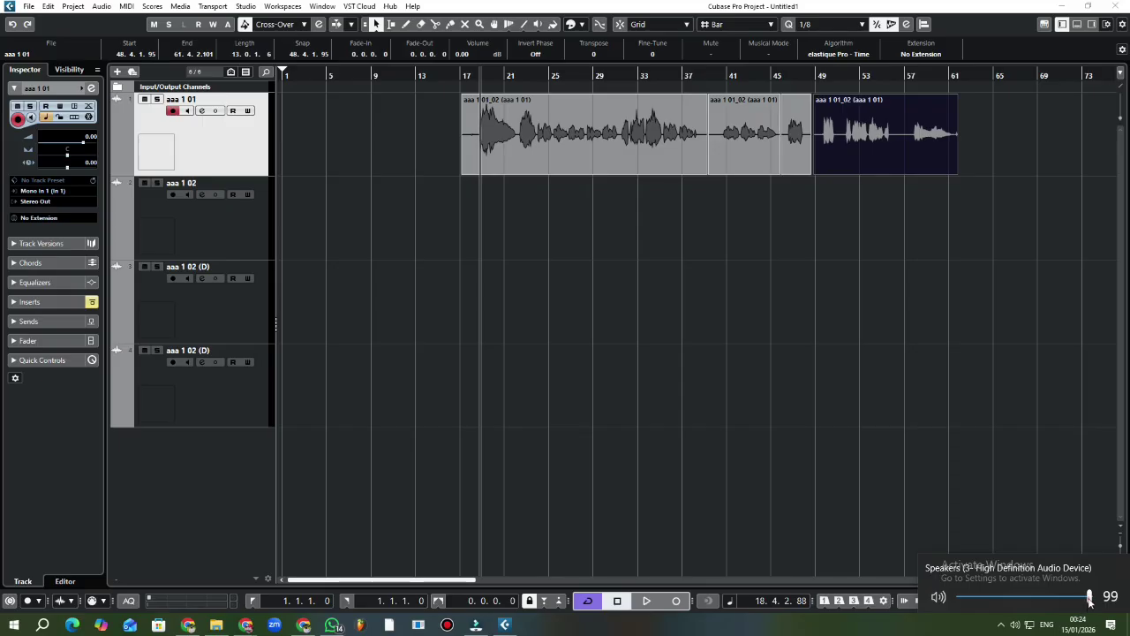
drag(1090, 601, 1088, 601)
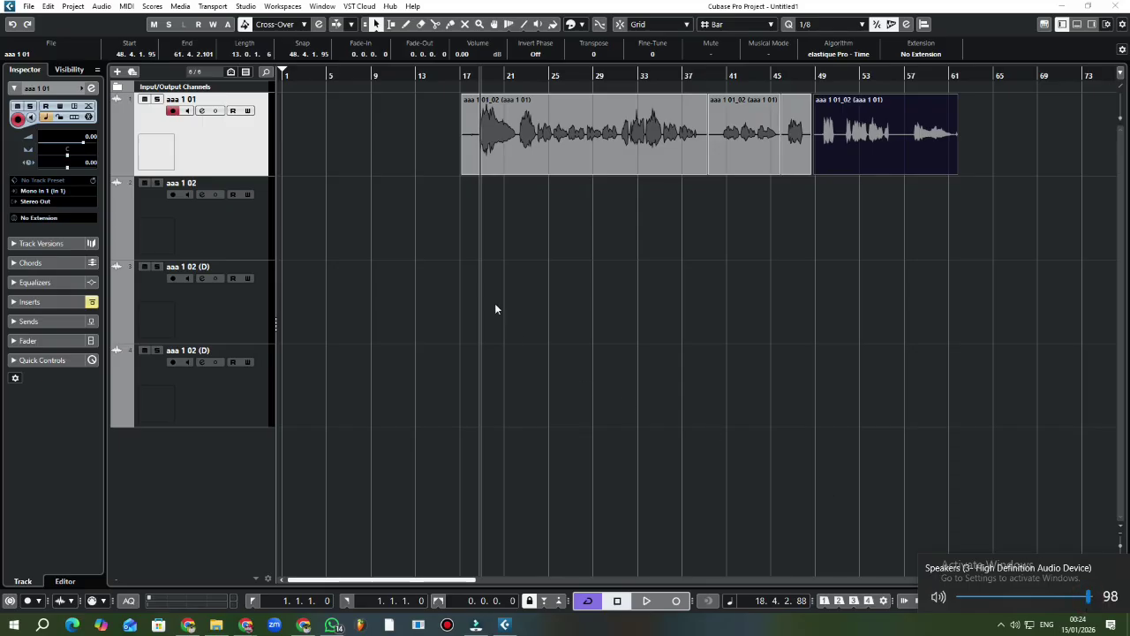
- Play the beginning of the first event from 18.1.2.104, and turn the system speaker volume back to 0
click(470, 76)
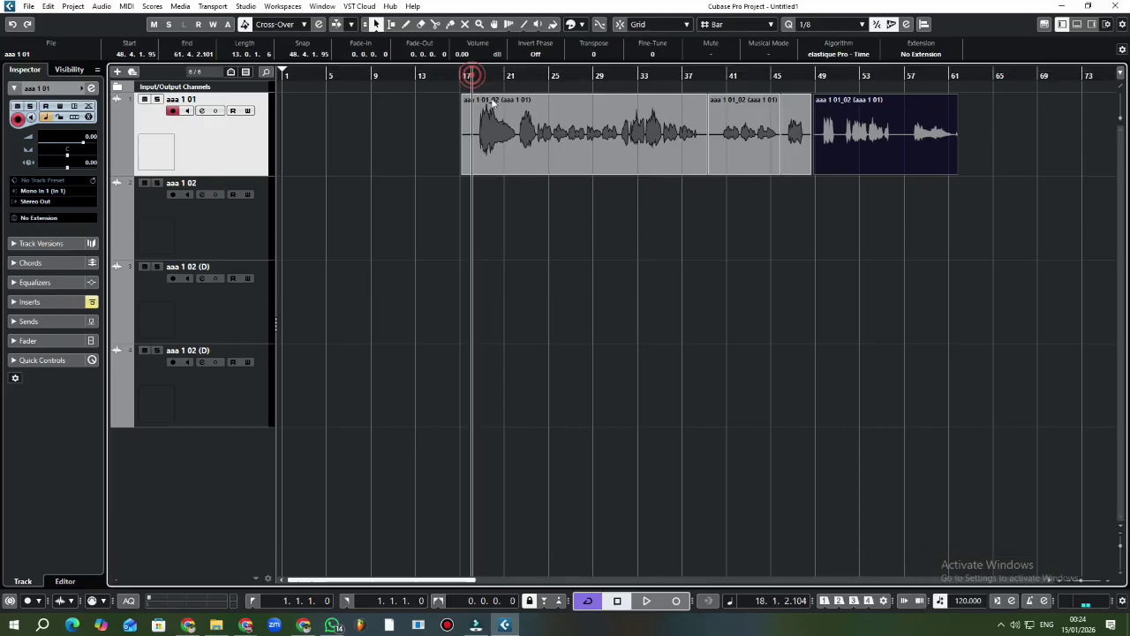
click(647, 602)
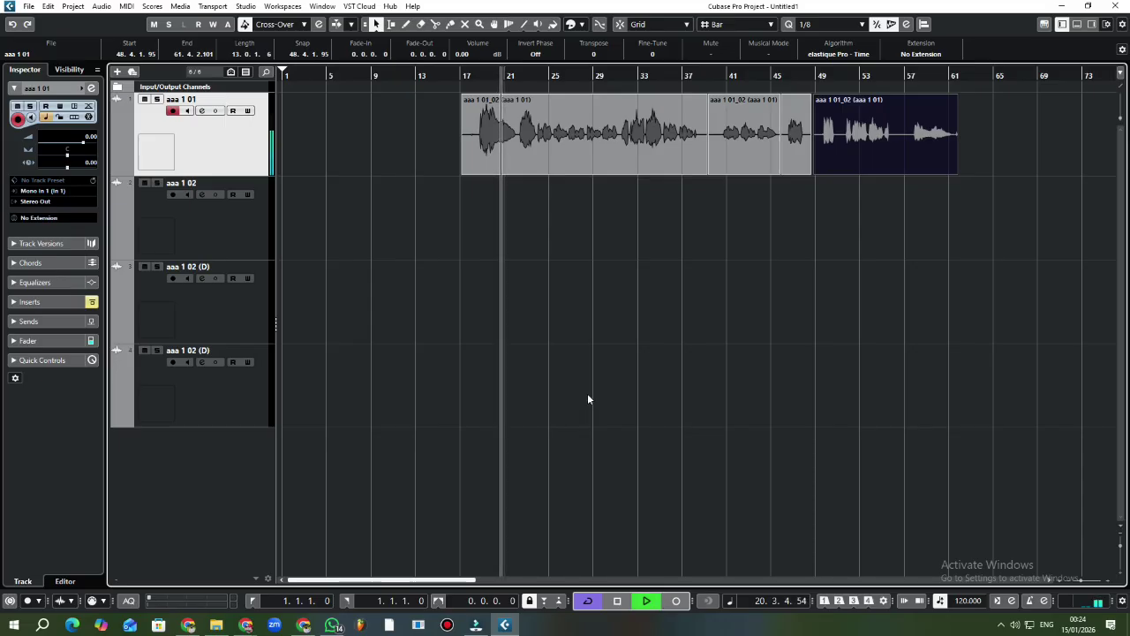
key(space)
key(space)
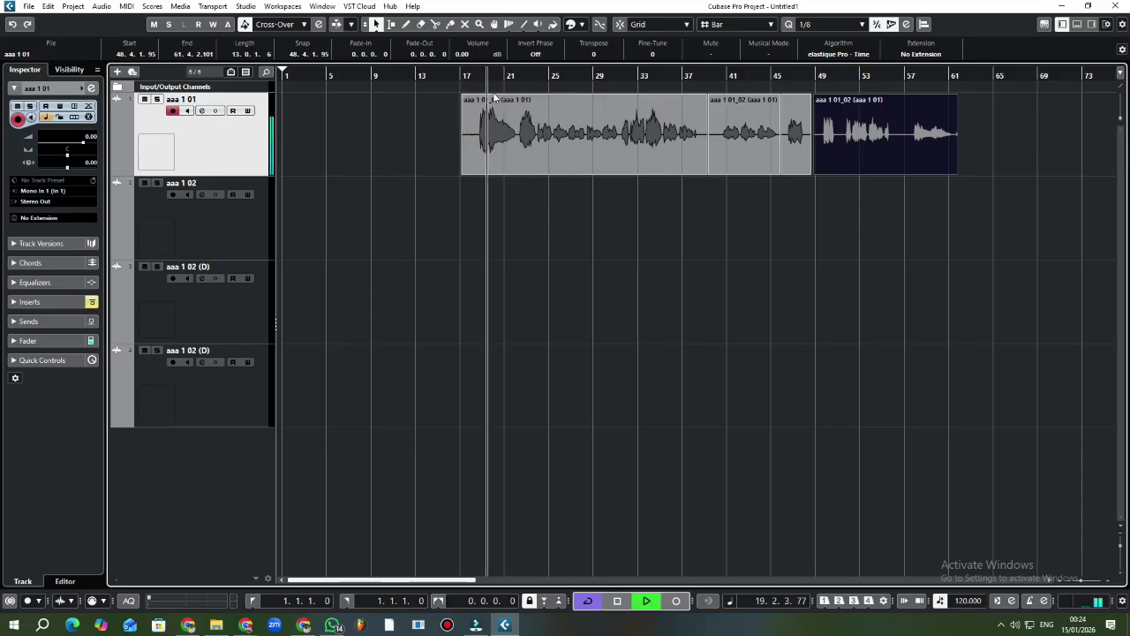
key(space)
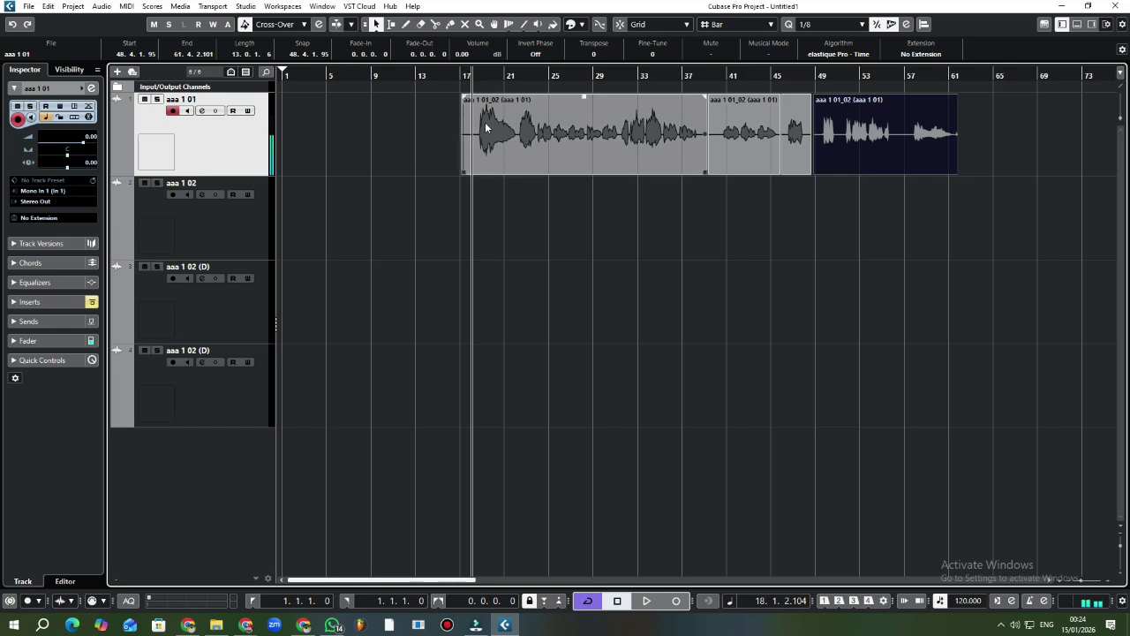
click(1016, 625)
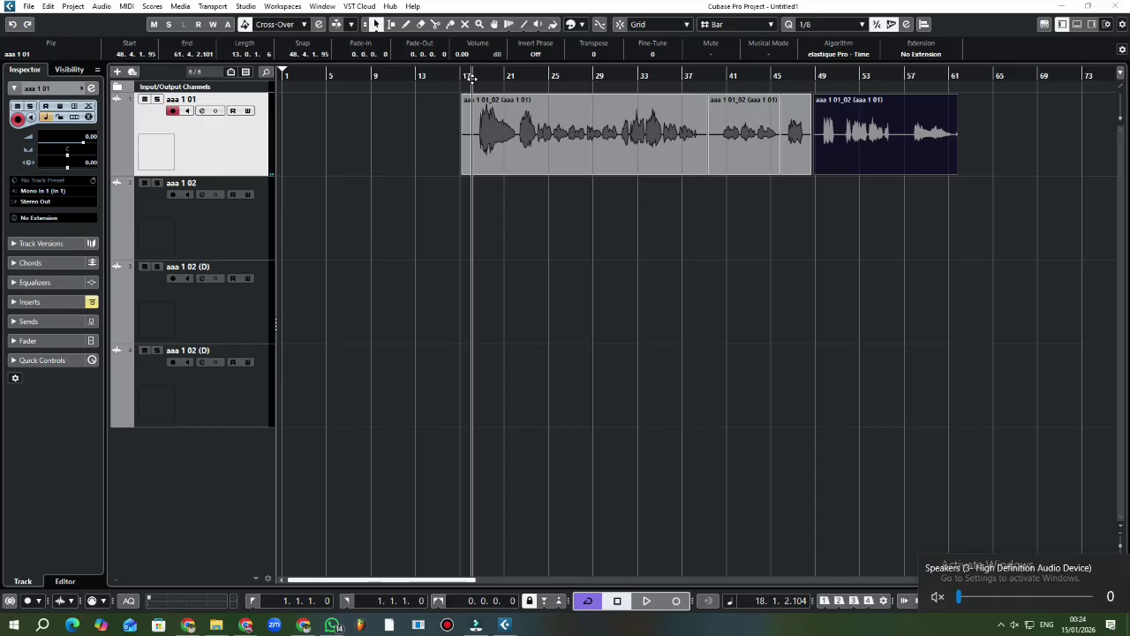
- Split the first event just before its waveform begins between bars 18 and 19, and erase the silent piece in front
mouse_move(471, 99)
drag(477, 75, 481, 117)
right_click(484, 201)
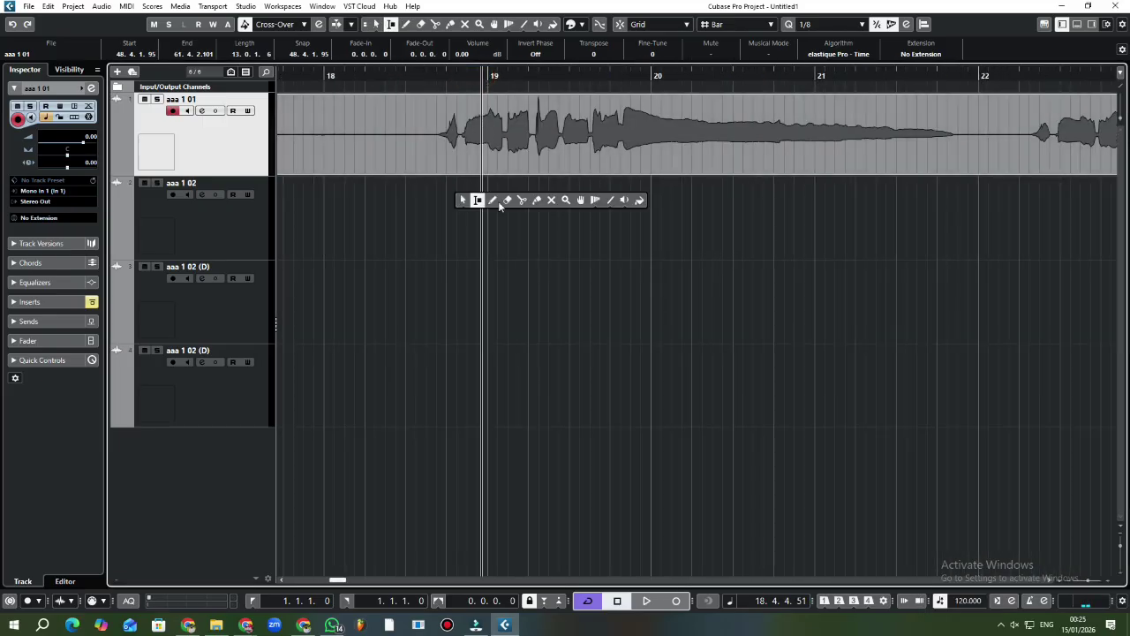
click(505, 200)
click(436, 135)
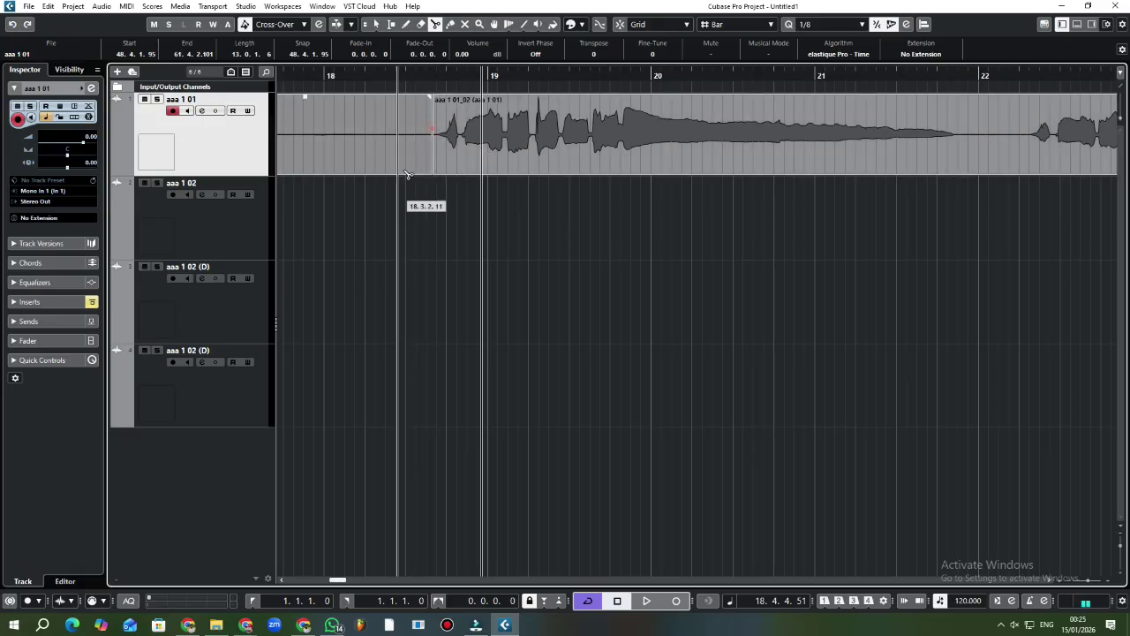
right_click(470, 203)
click(477, 203)
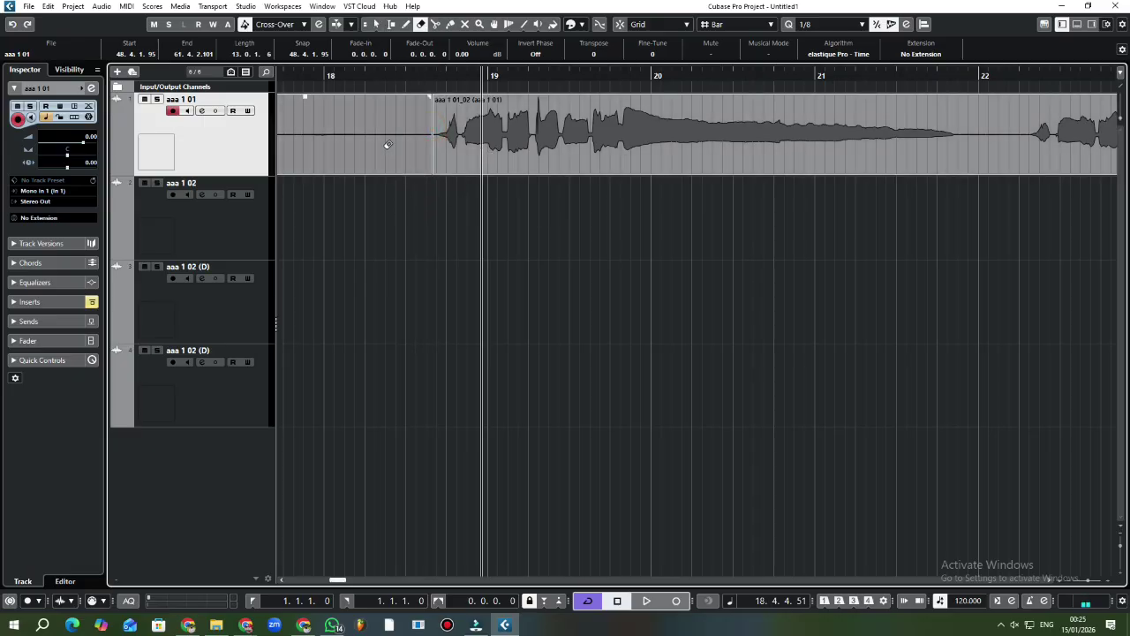
click(388, 147)
right_click(389, 147)
click(391, 151)
drag(440, 79, 431, 68)
click(478, 222)
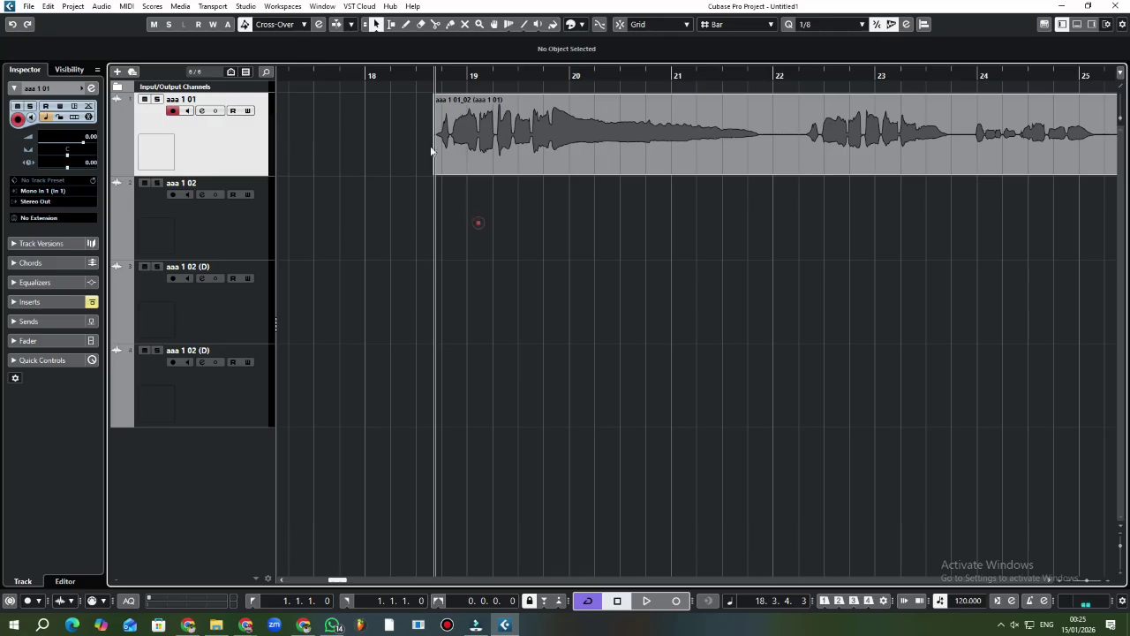
- Try a short fade-in of 0.0.1.68 at the start of the trimmed first event
click(414, 100)
click(435, 94)
mouse_move(436, 93)
mouse_down()
mouse_move(464, 102)
mouse_move(445, 97)
mouse_up()
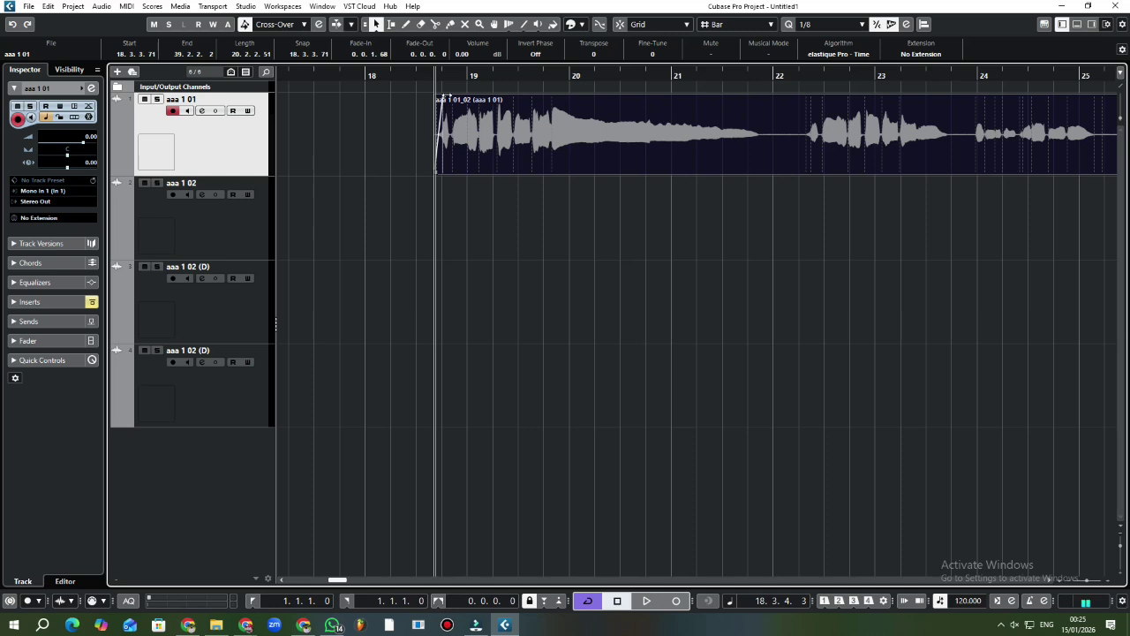
drag(446, 98, 448, 99)
- Split the trimmed event at 19.4.1.85 and move its short front piece to start at 18.1.2.46
right_click(593, 243)
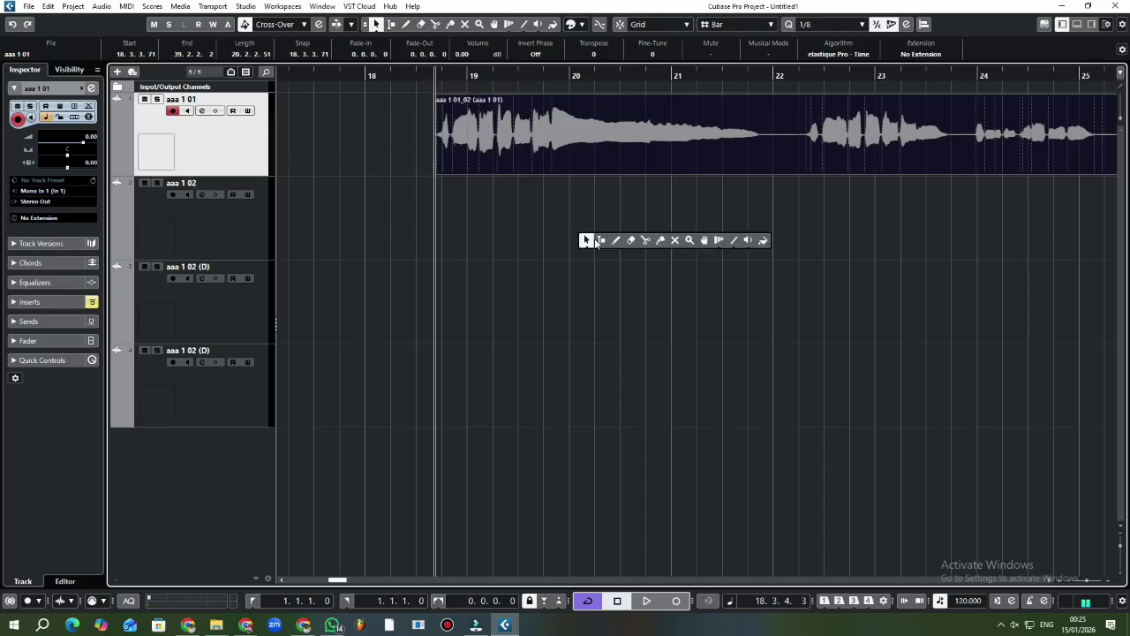
click(645, 240)
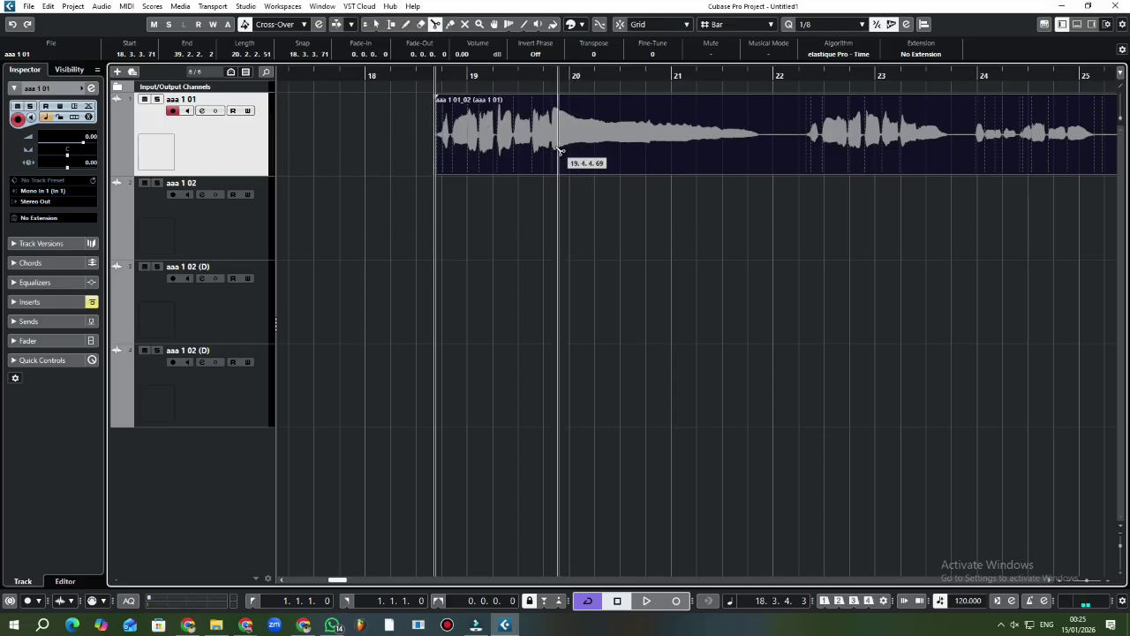
click(559, 152)
right_click(562, 185)
click(574, 202)
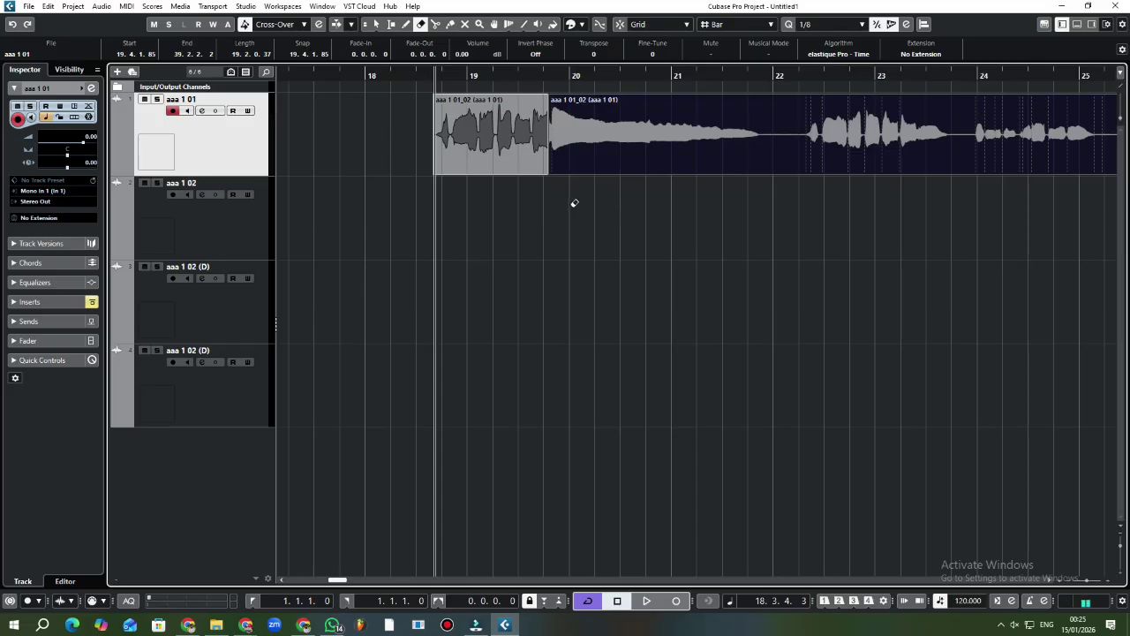
right_click(574, 203)
click(571, 208)
drag(496, 143, 435, 143)
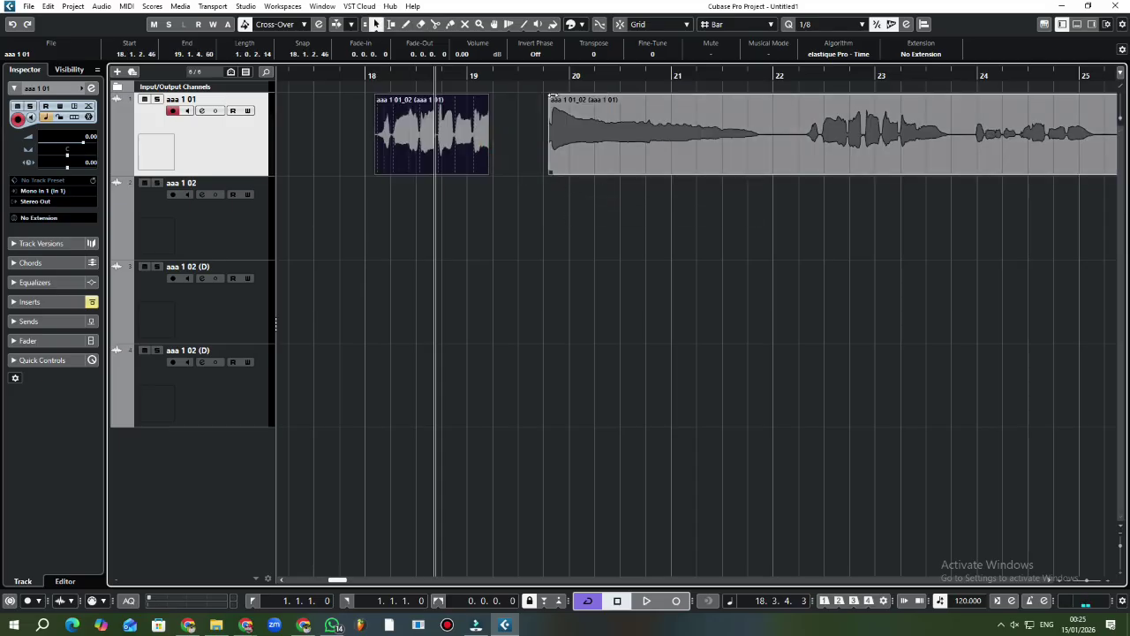
- Place the playhead at 19.3.4.83, just before the long event, and set the system speaker volume to 95
click(539, 73)
click(543, 73)
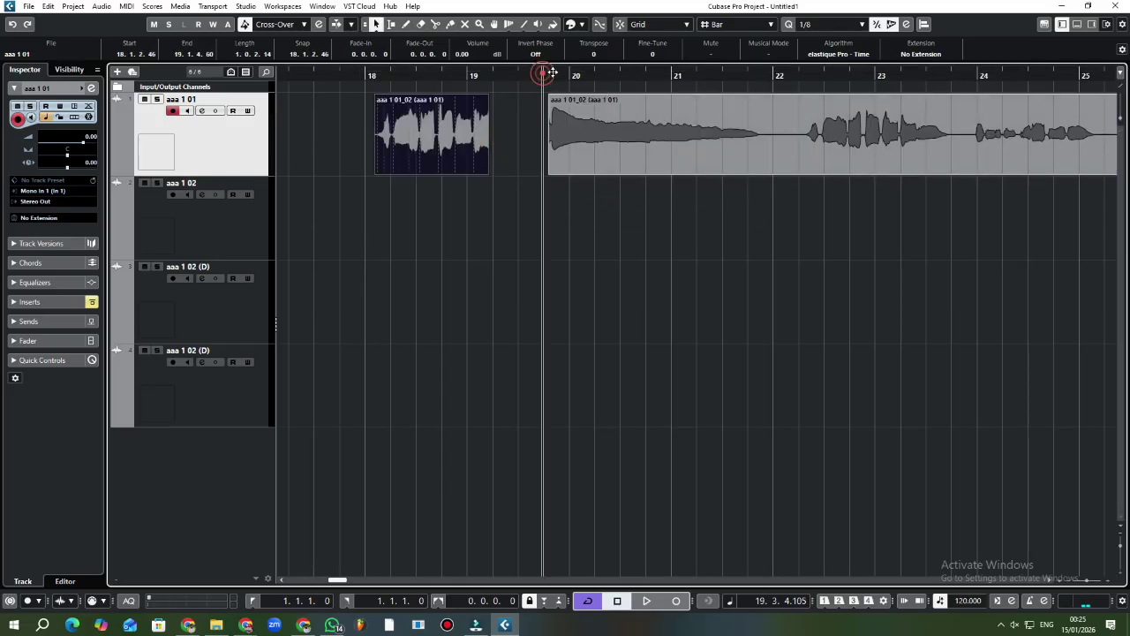
click(541, 72)
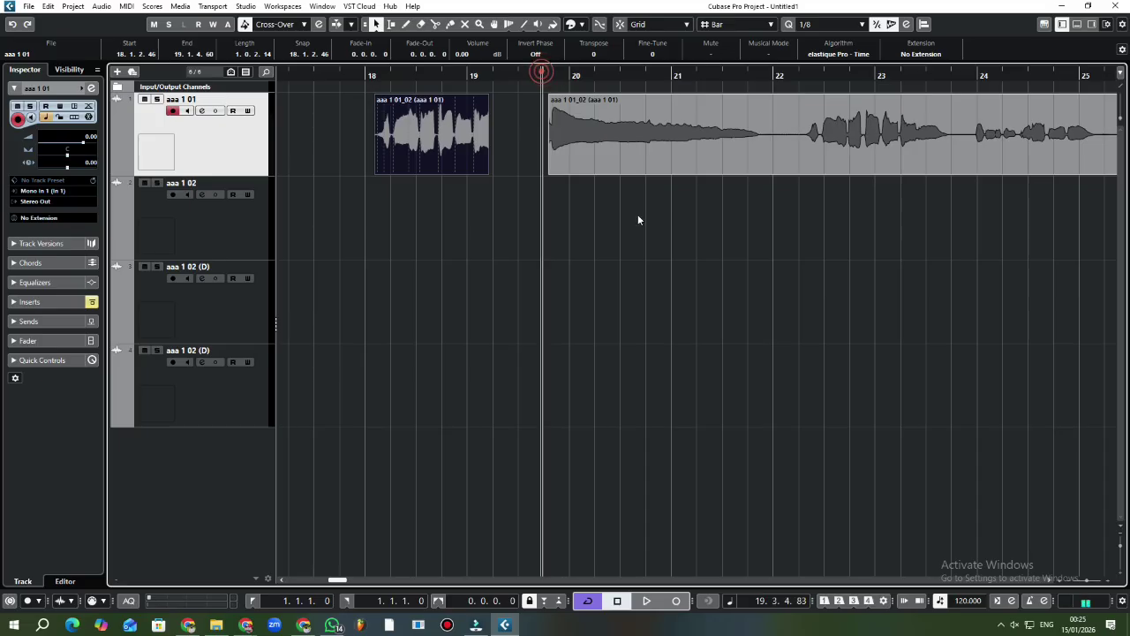
click(1028, 624)
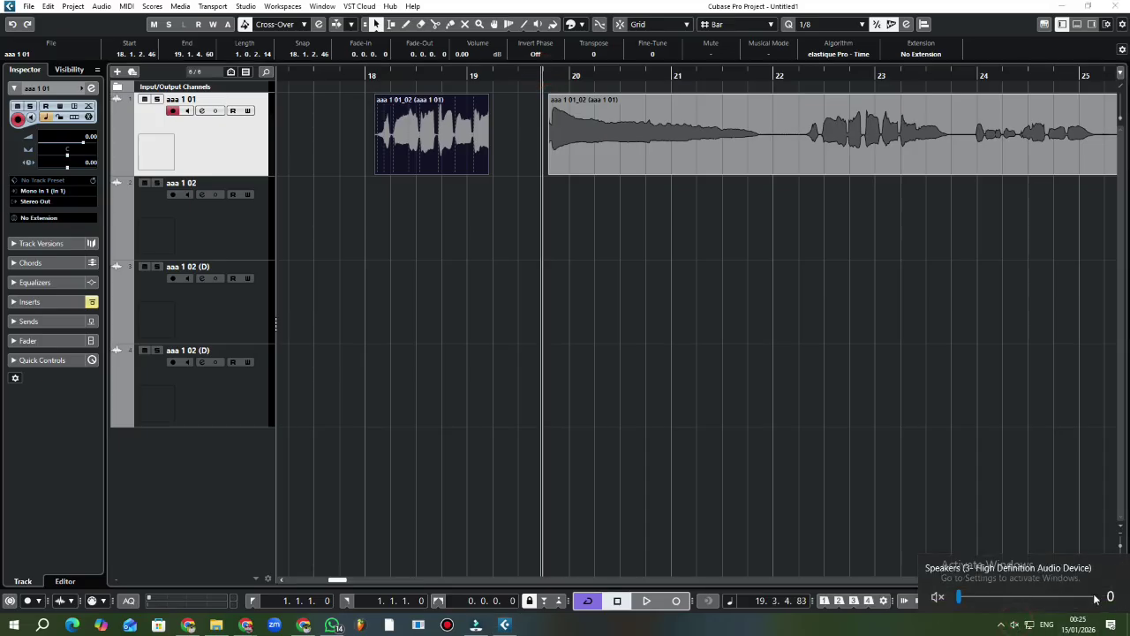
click(1094, 597)
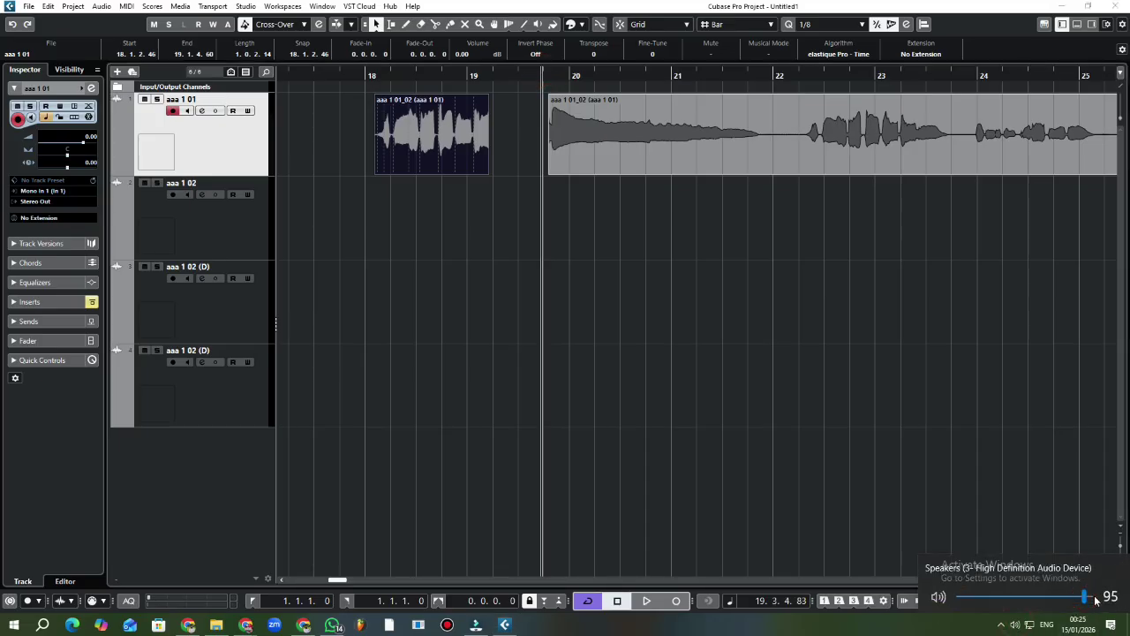
- Play the abrupt start of the long event twice from the playhead
click(648, 601)
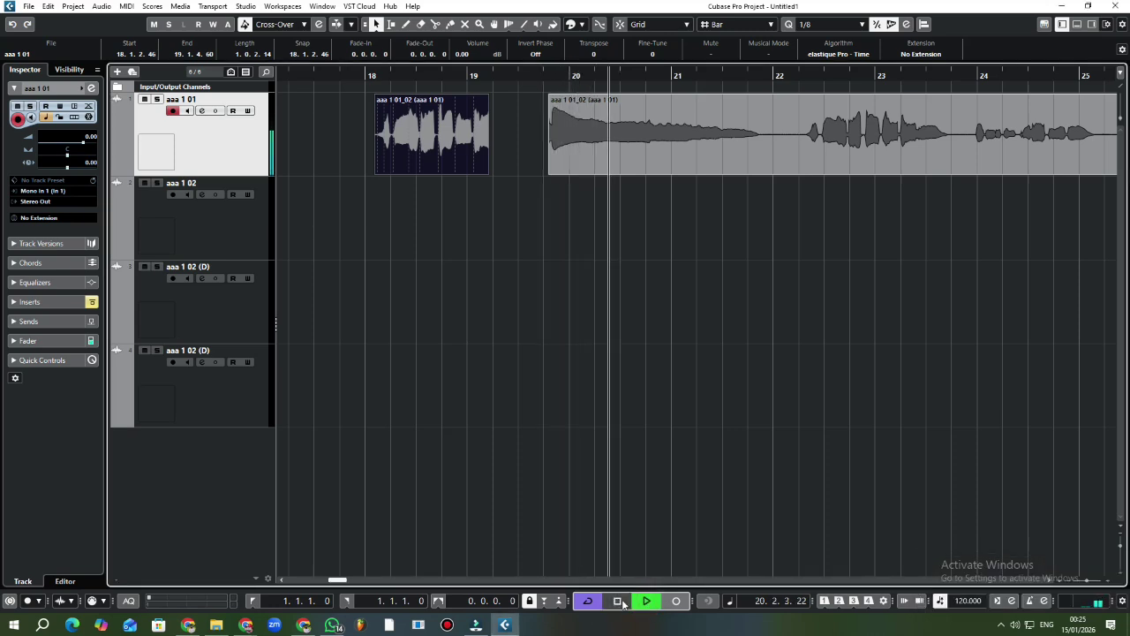
key(space)
click(654, 600)
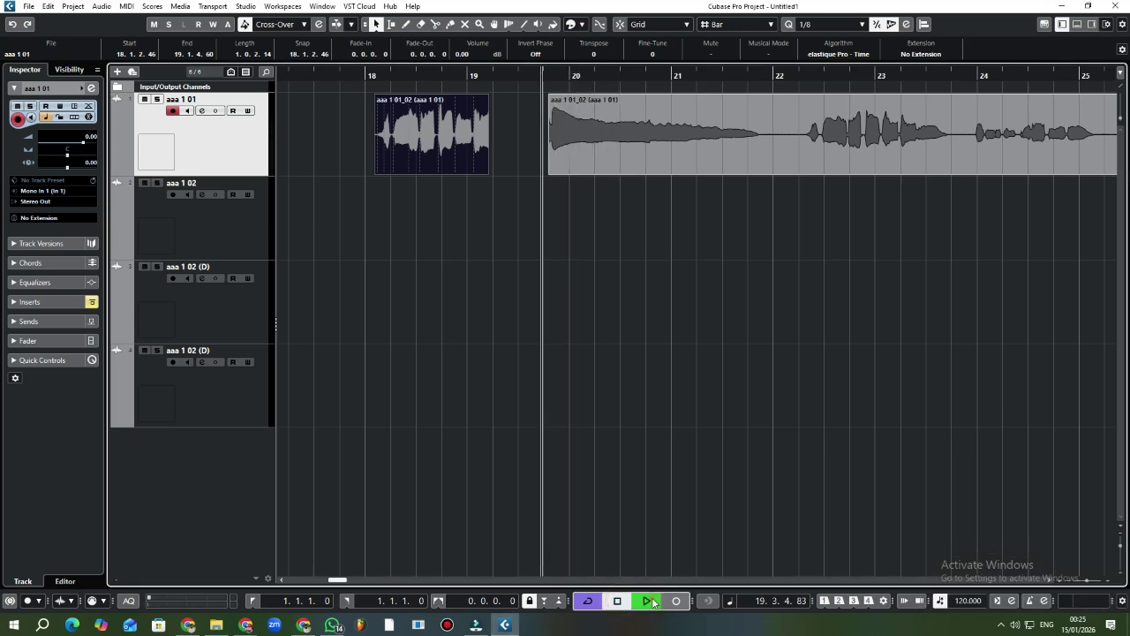
key(space)
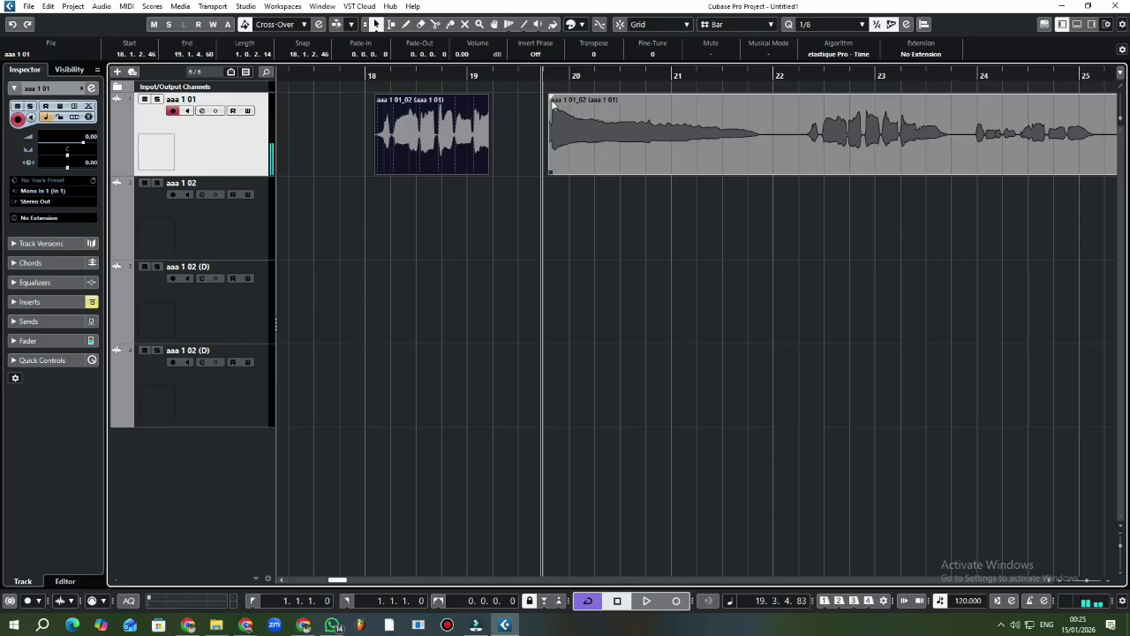
- Add a fade-in of 0.0.3.6 to the long event and play its start from 19.3.3.31
drag(553, 97, 571, 107)
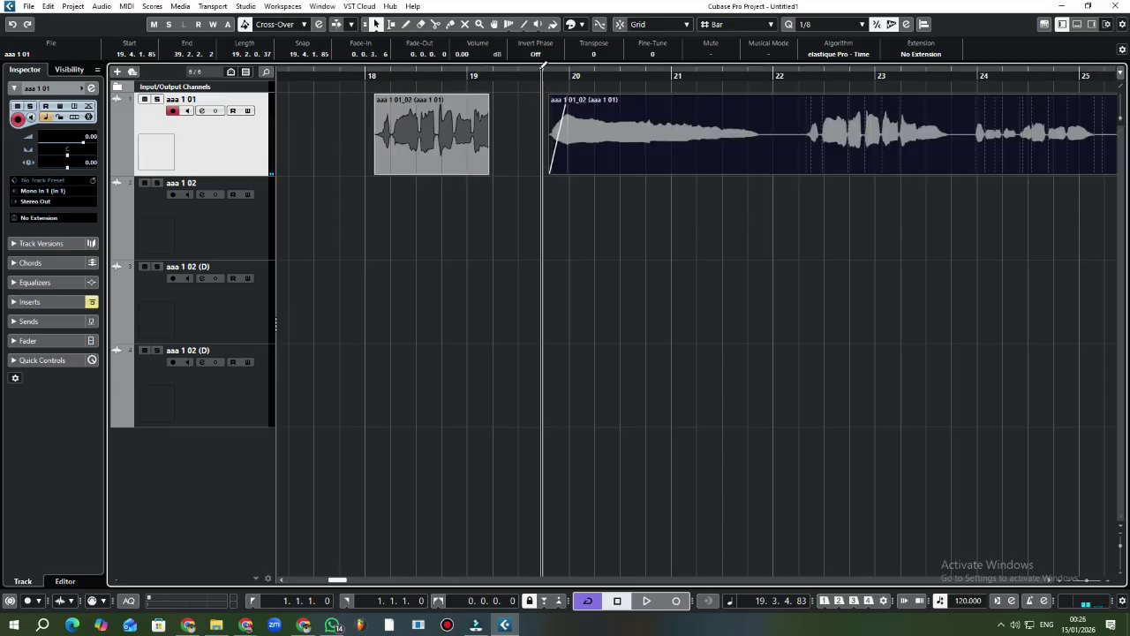
drag(541, 69, 538, 71)
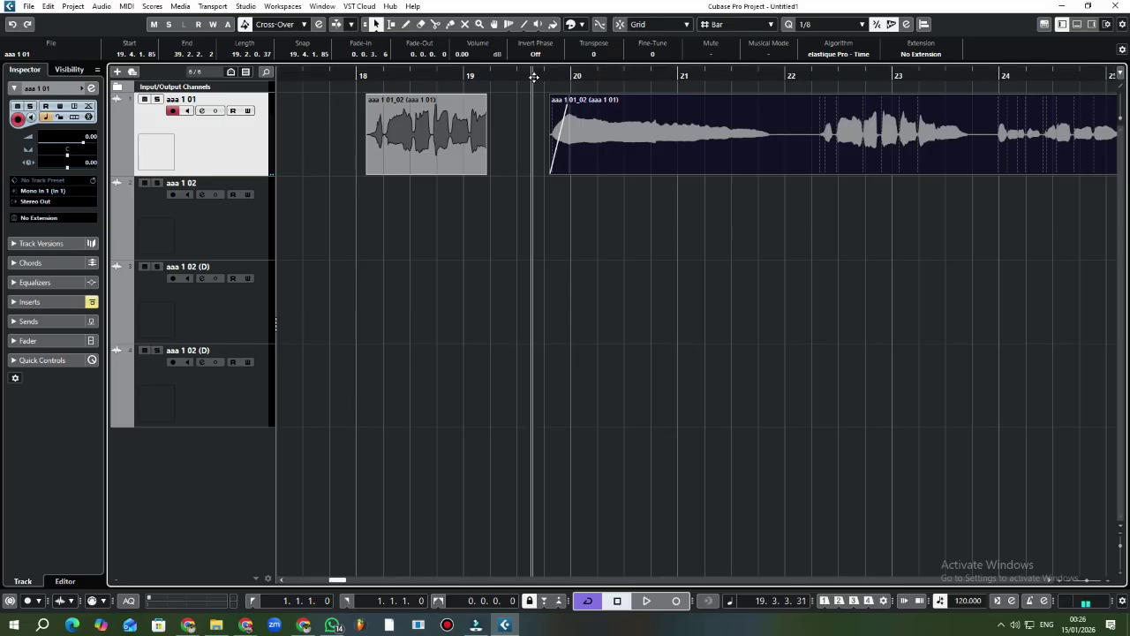
click(530, 71)
key(space)
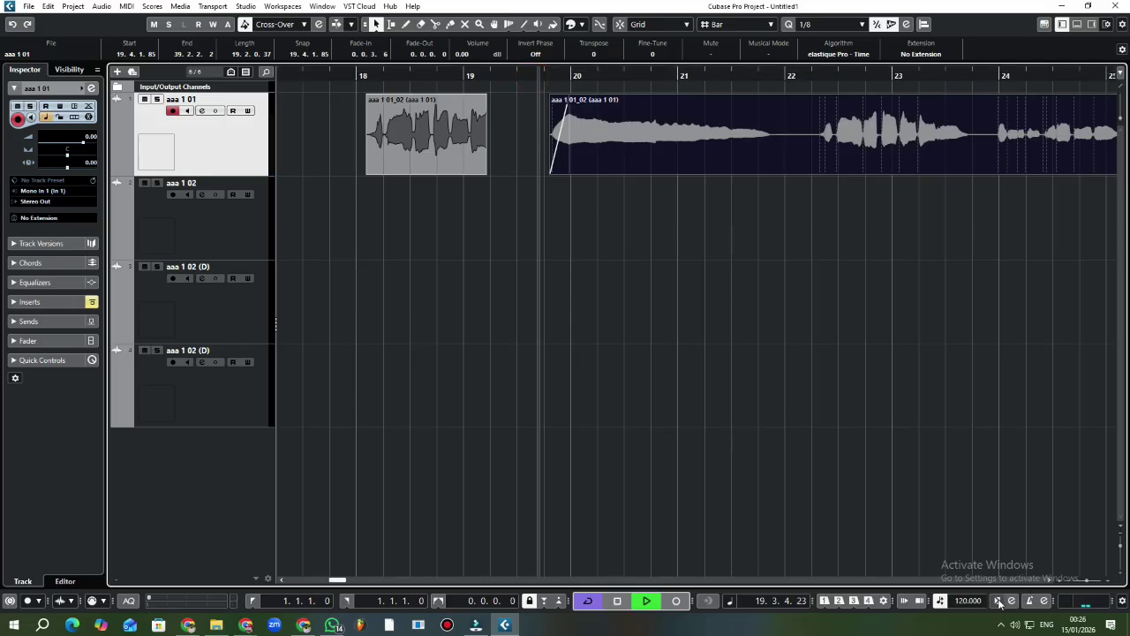
key(space)
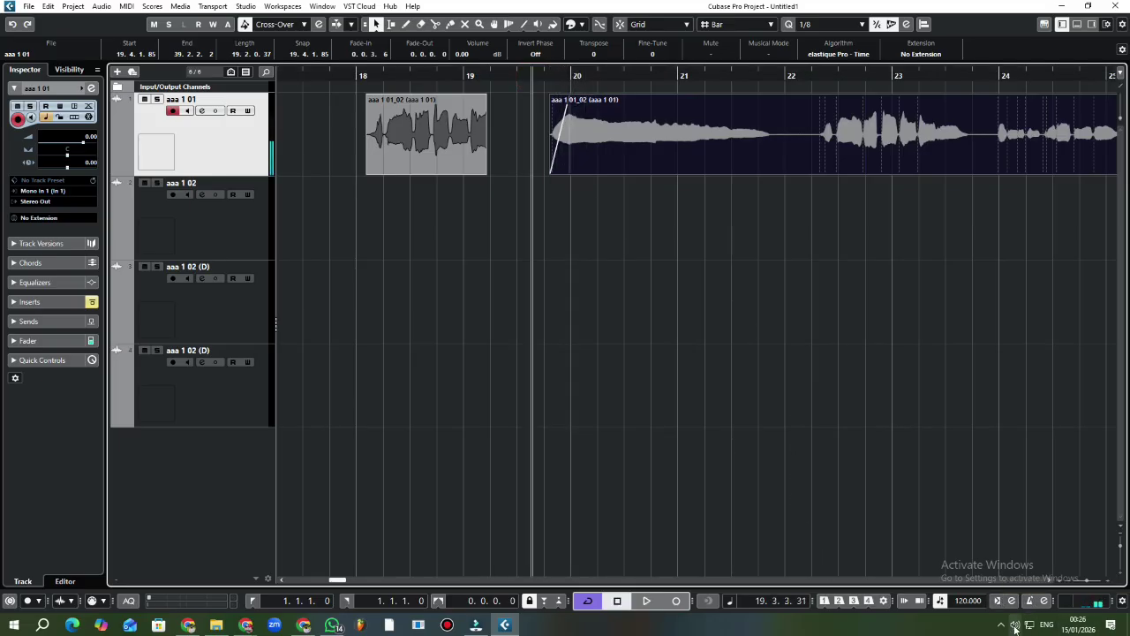
- Turn the system speaker volume down to 0
click(1017, 624)
drag(1084, 598, 958, 598)
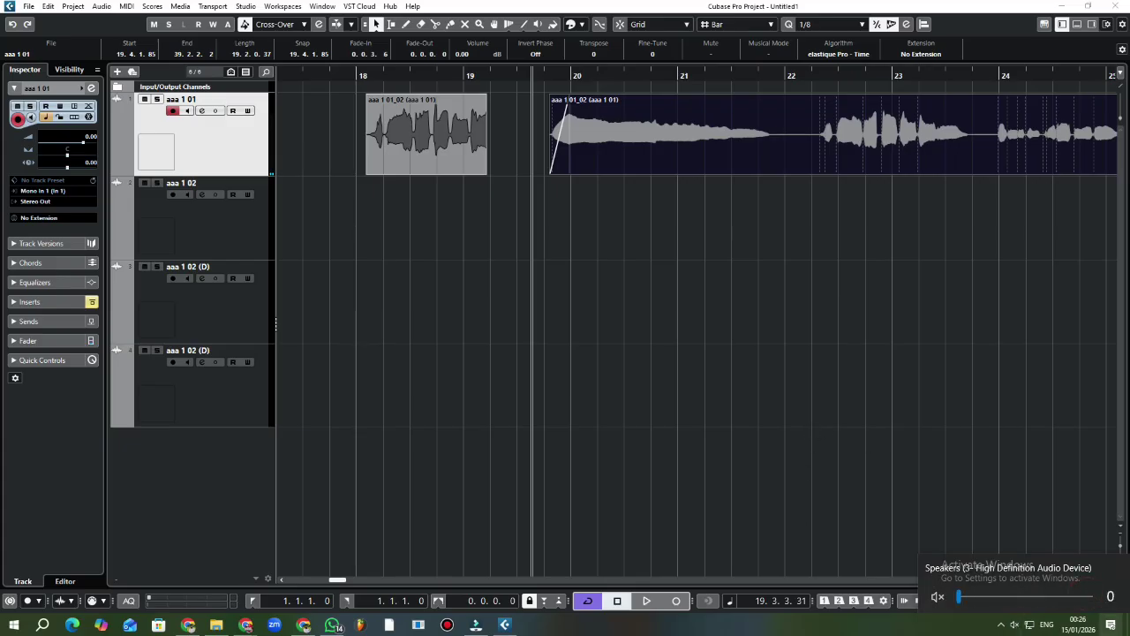
click(1014, 623)
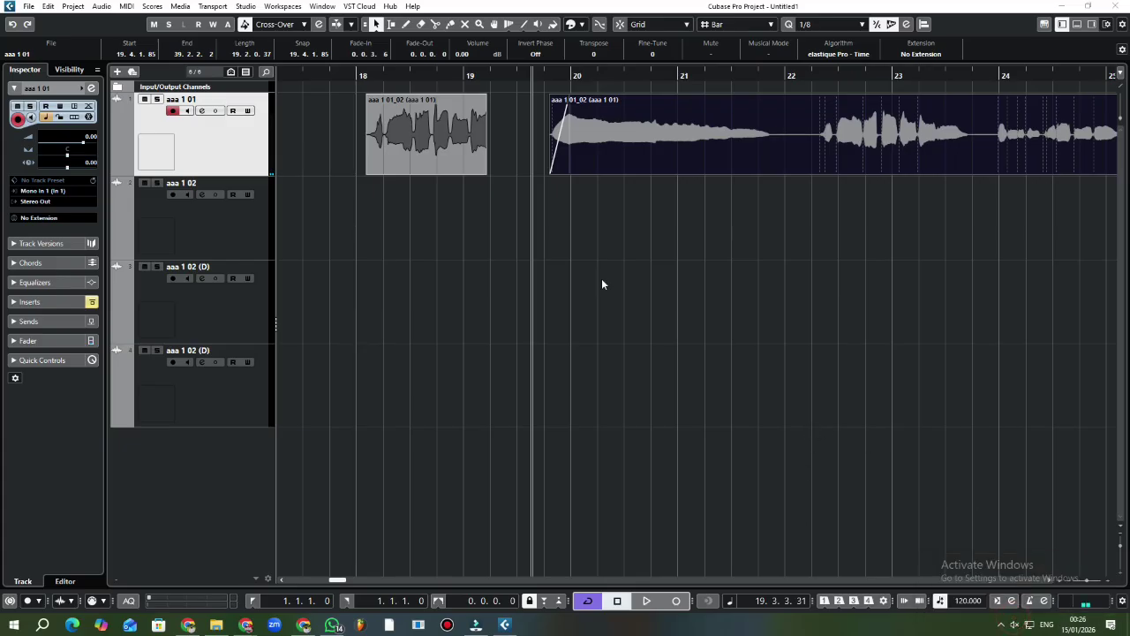
- Place the playhead at 19.3.4.59 and set the long event's fade-in to 0.0.3.2
click(541, 76)
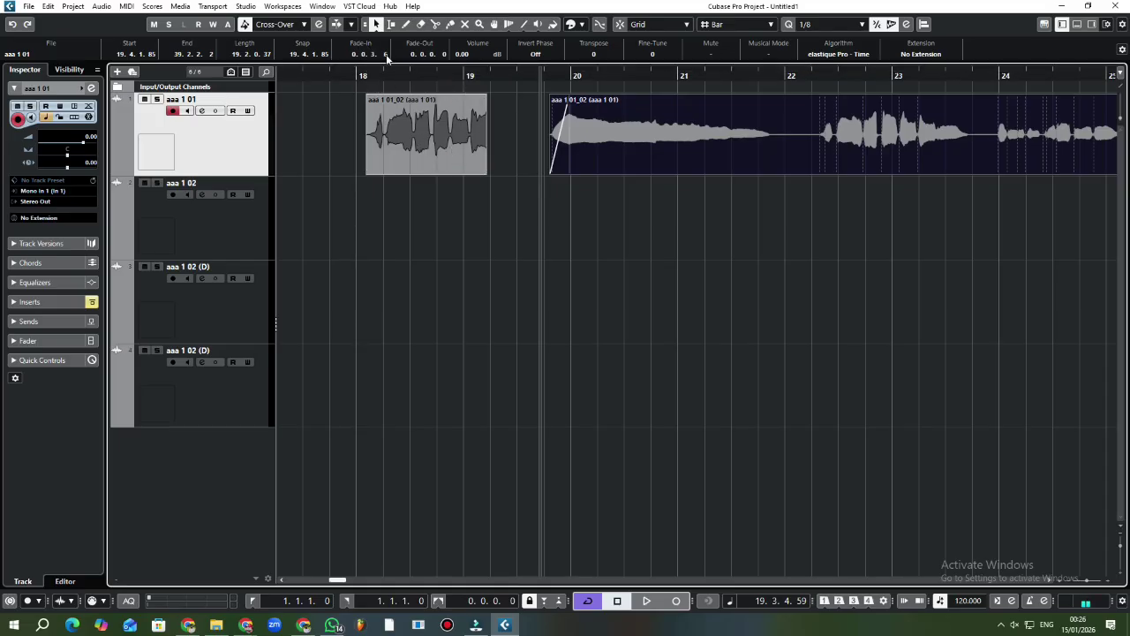
scroll(386, 57, down, 1)
scroll(386, 57, down, 2)
click(663, 202)
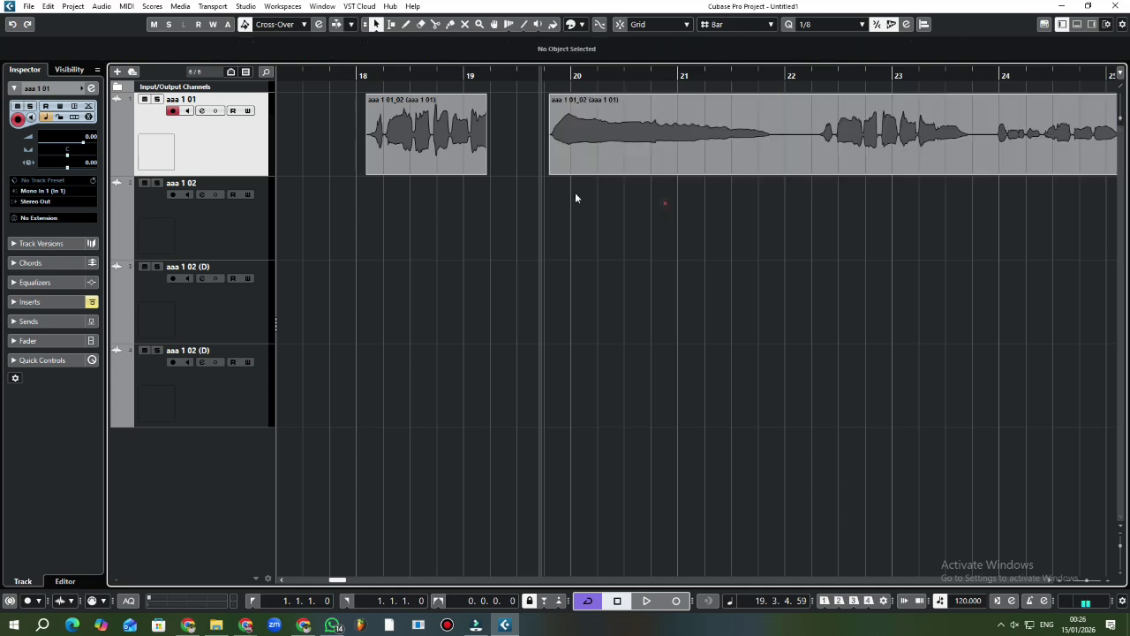
- Shift all events earlier on track aaa 1 01, starting the short one at 11.1.4.9, the long one at 13.3.1.14 and the third at 33.4.1.40
drag(627, 141, 569, 141)
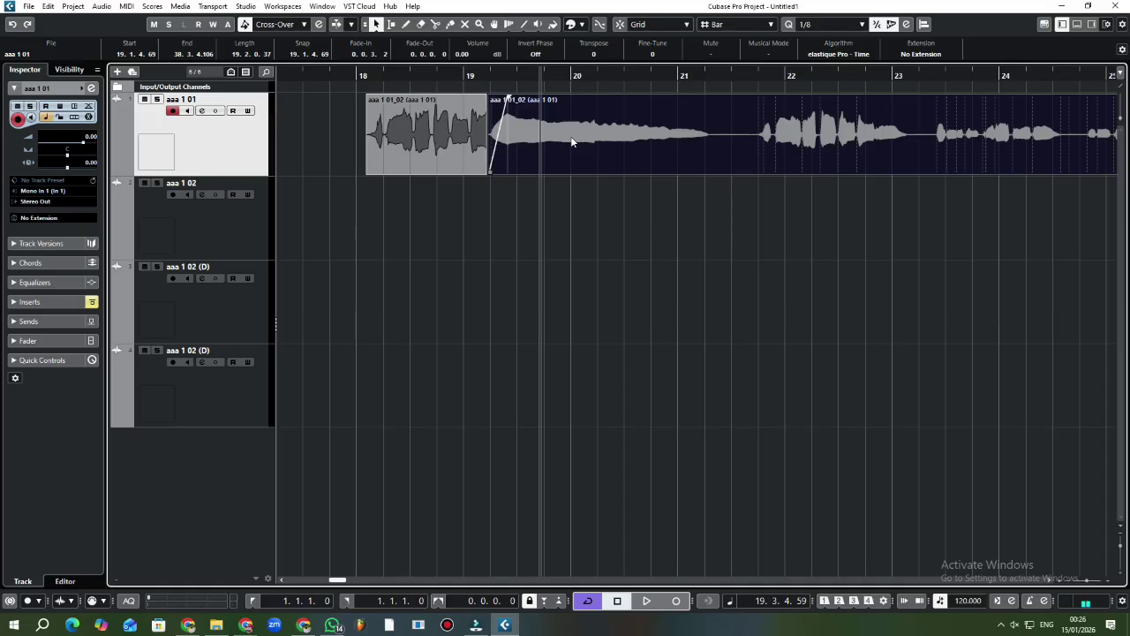
key(g)
key(g)
key(g)
key(g)
key(g)
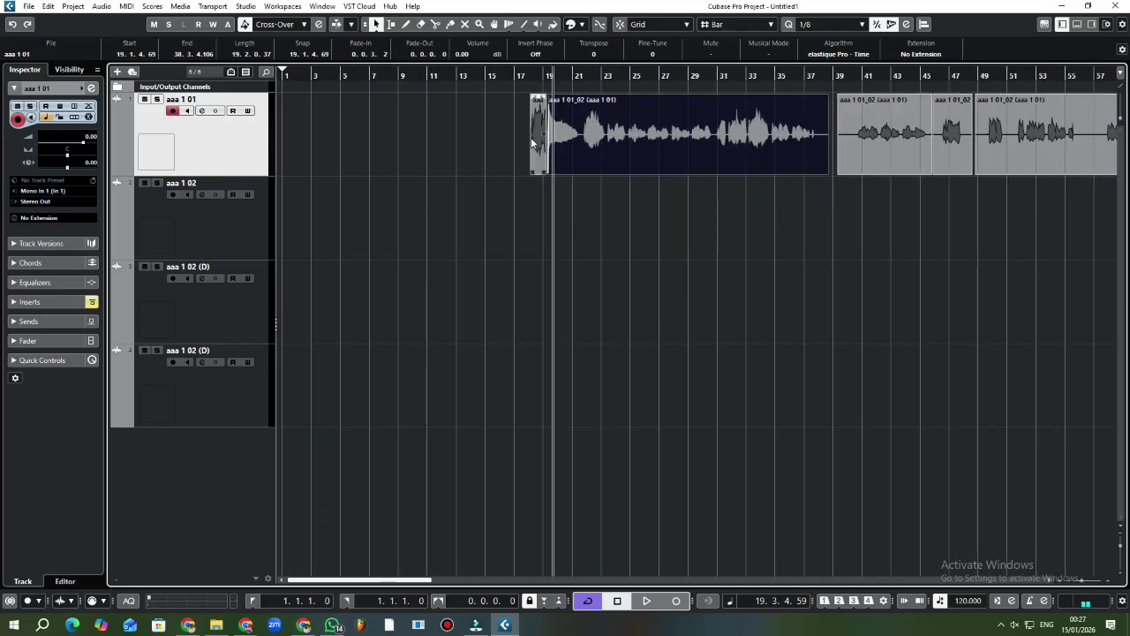
drag(534, 137, 435, 134)
drag(615, 153, 531, 150)
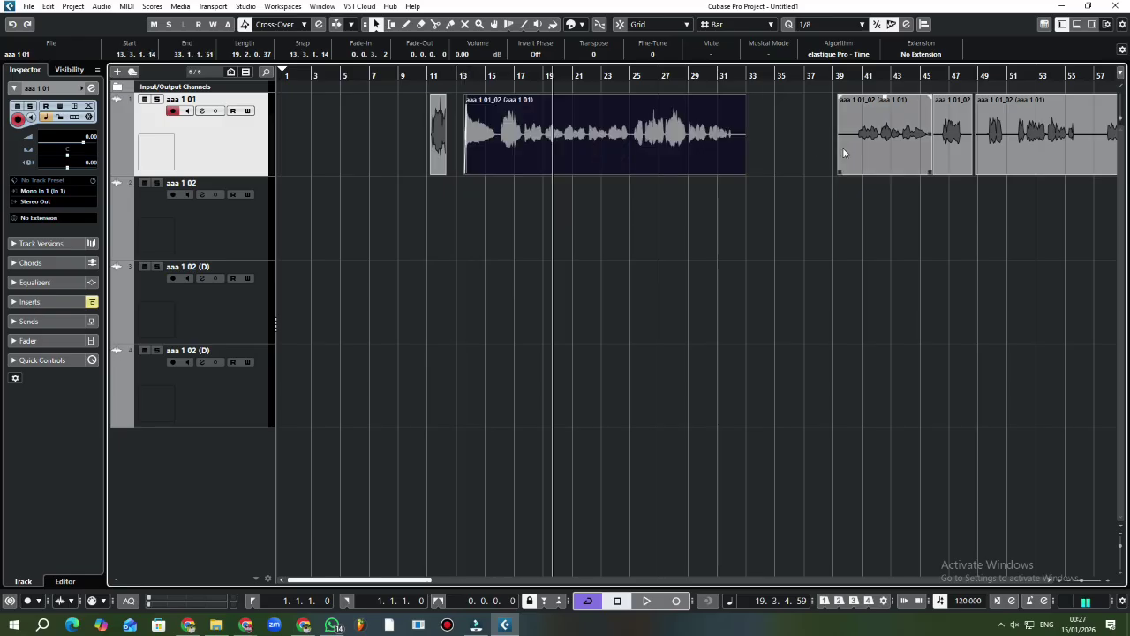
drag(901, 154, 821, 166)
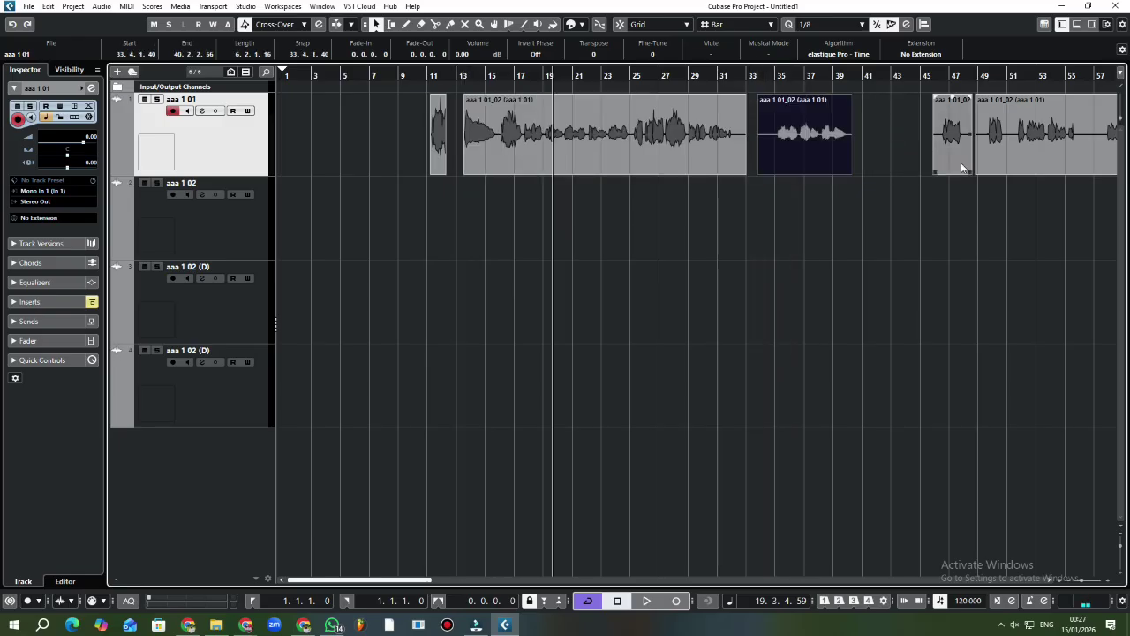
drag(962, 168, 894, 168)
drag(1017, 162, 953, 167)
- Glue the four events after the short one into a single part and move it to 13.4.2.115
drag(989, 235, 455, 132)
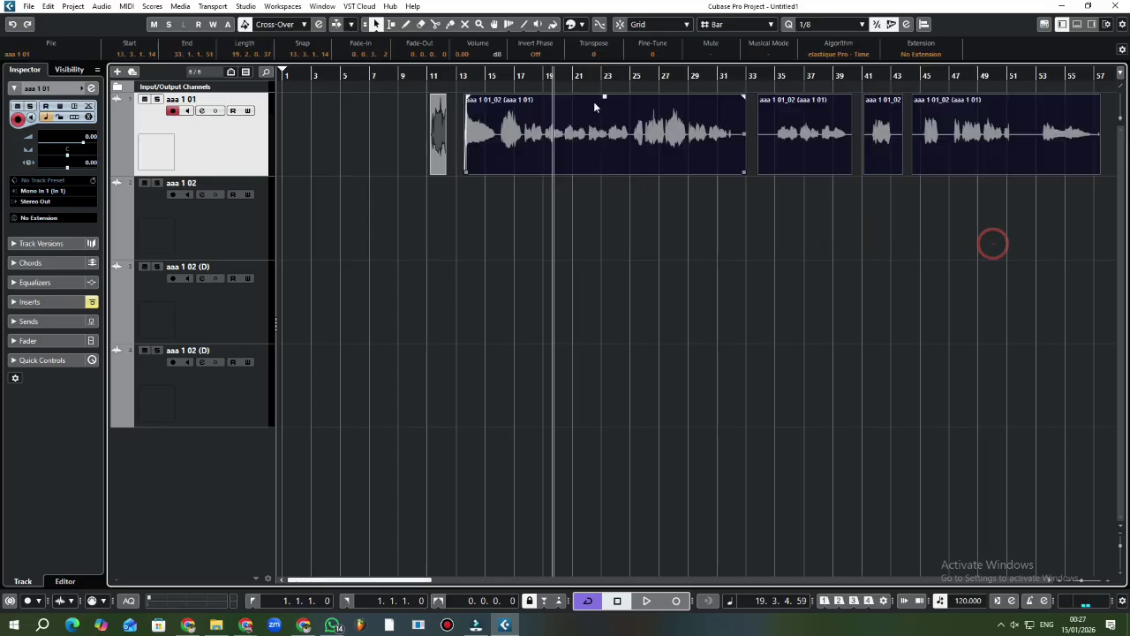
click(450, 24)
click(657, 128)
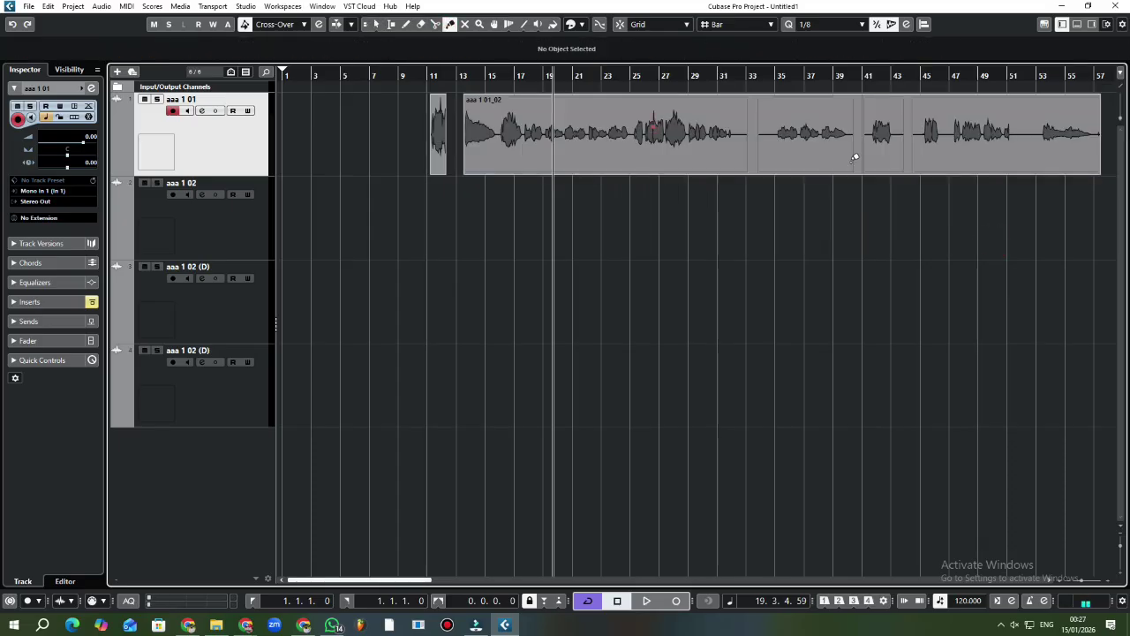
key(1)
drag(833, 168, 887, 155)
drag(492, 150, 502, 145)
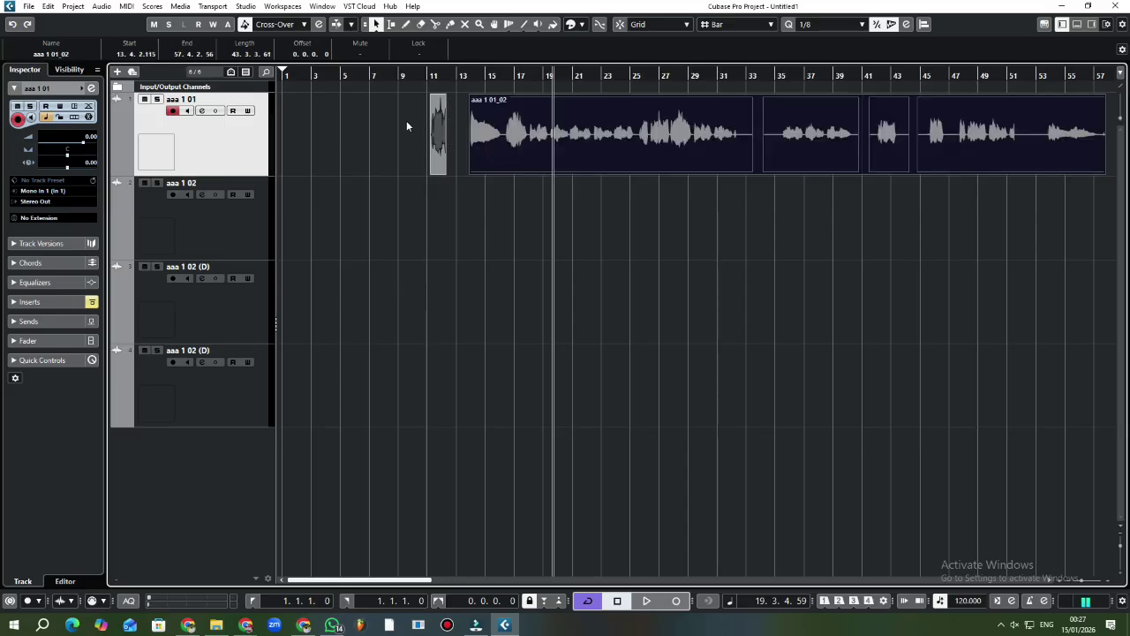
- Glue the short first event and the following part together into one continuous part
drag(385, 144, 535, 159)
click(450, 24)
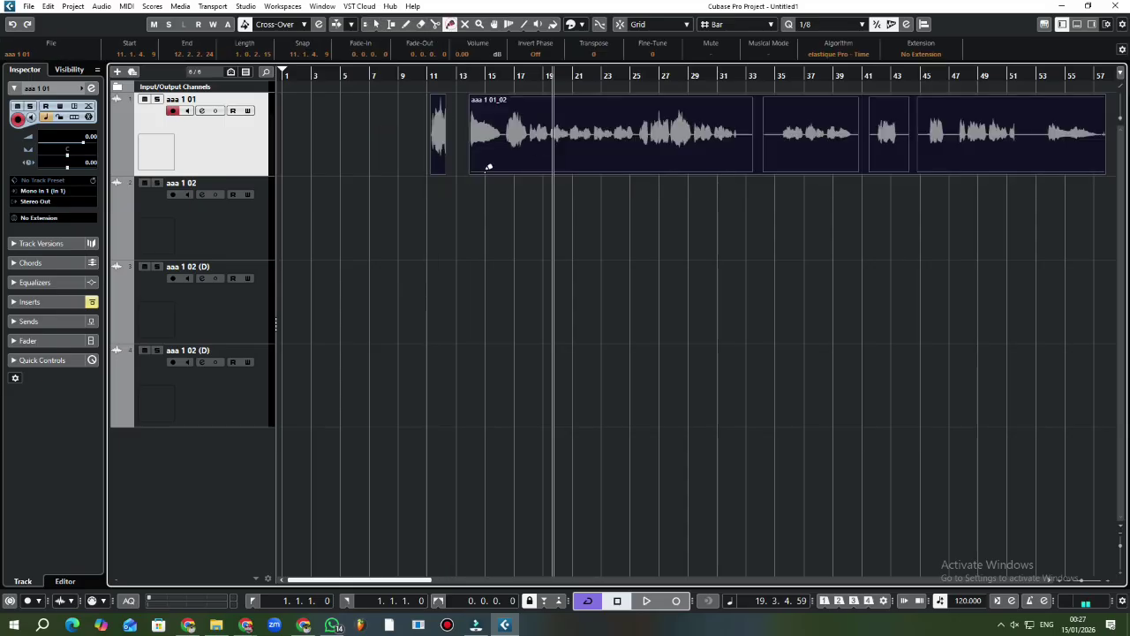
click(456, 157)
drag(561, 152, 391, 121)
click(446, 141)
- Move the combined part with the Object Selection tool so it starts at 4.1.4.39 on track aaa 1 01
right_click(477, 235)
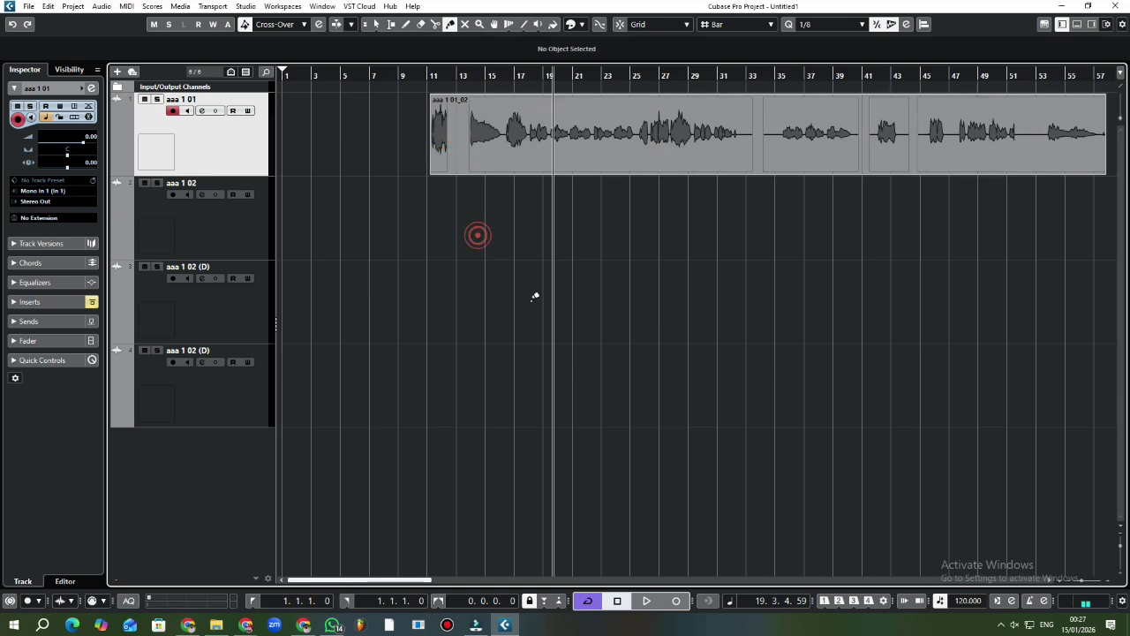
click(535, 300)
drag(568, 143, 647, 235)
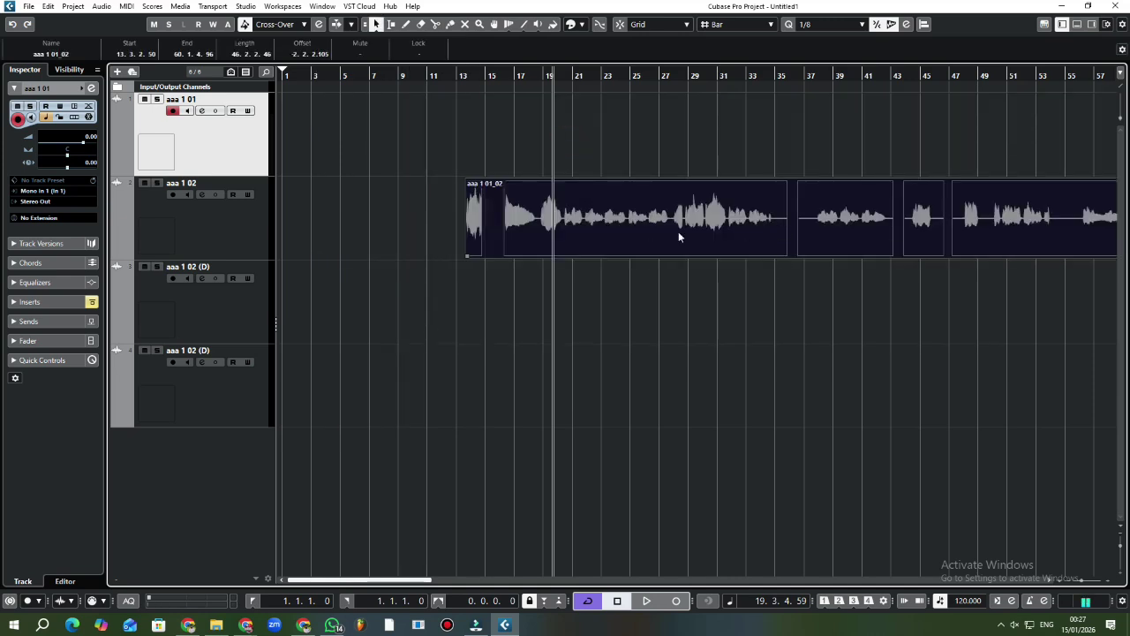
drag(772, 224, 565, 124)
drag(492, 129, 521, 128)
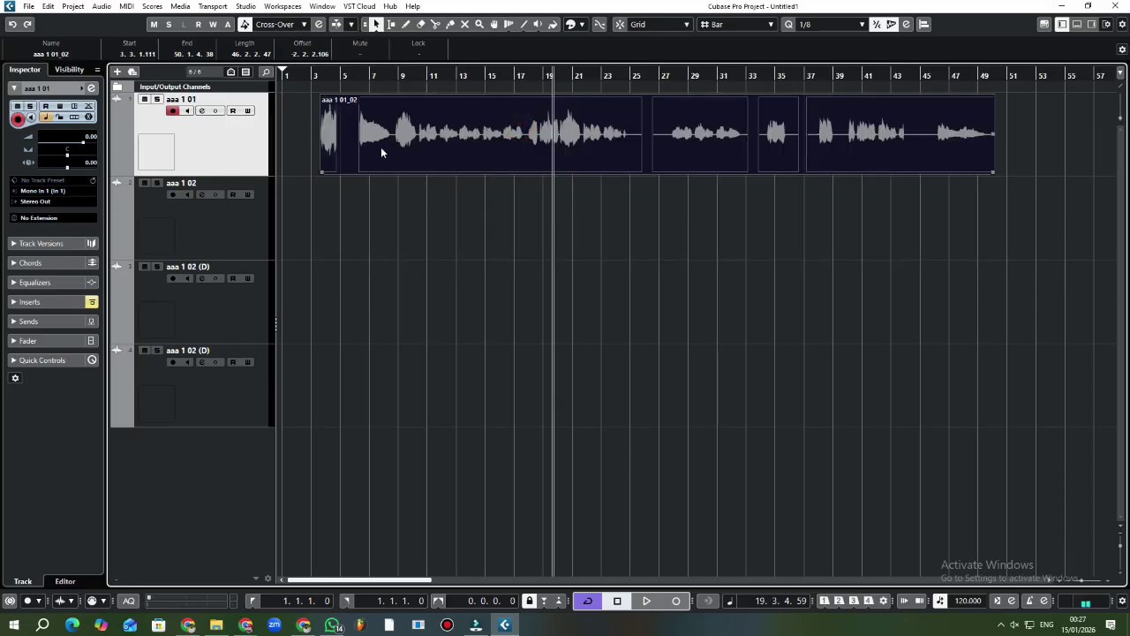
mouse_move(382, 152)
mouse_down()
mouse_move(372, 177)
mouse_move(416, 164)
mouse_move(394, 168)
mouse_up()
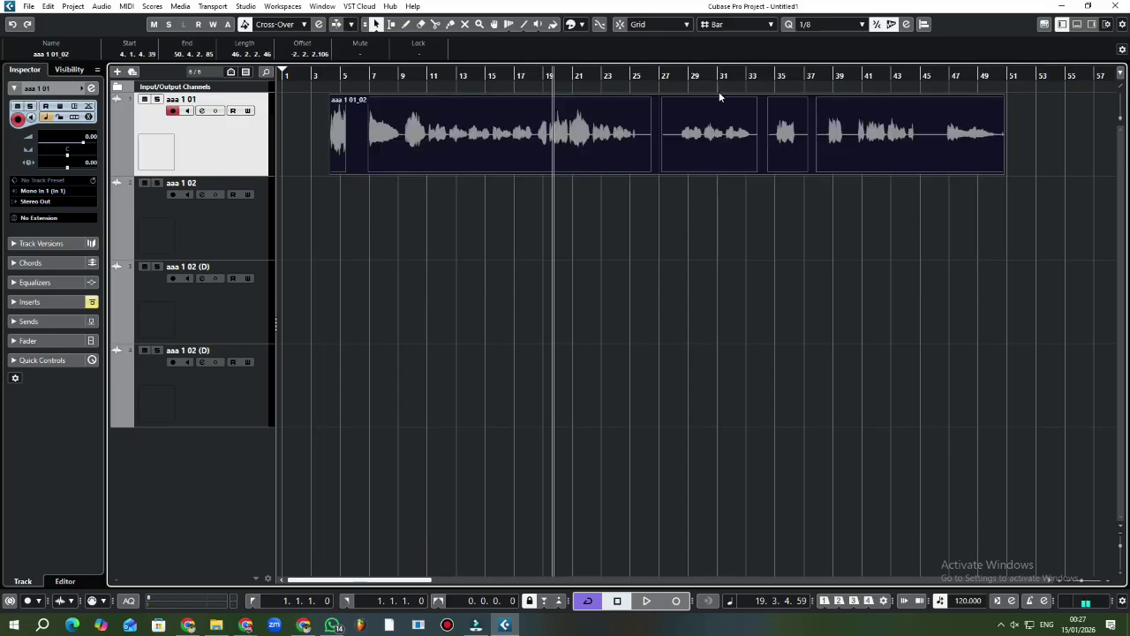
- Set the system speaker volume to 96
click(1019, 624)
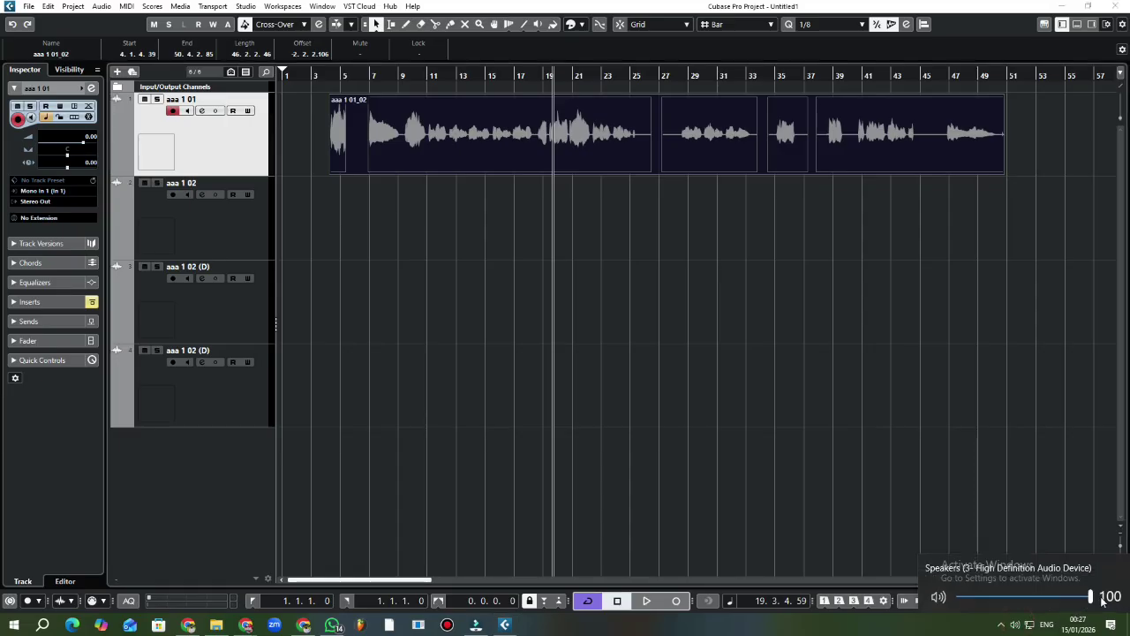
click(1086, 597)
drag(1099, 598, 947, 587)
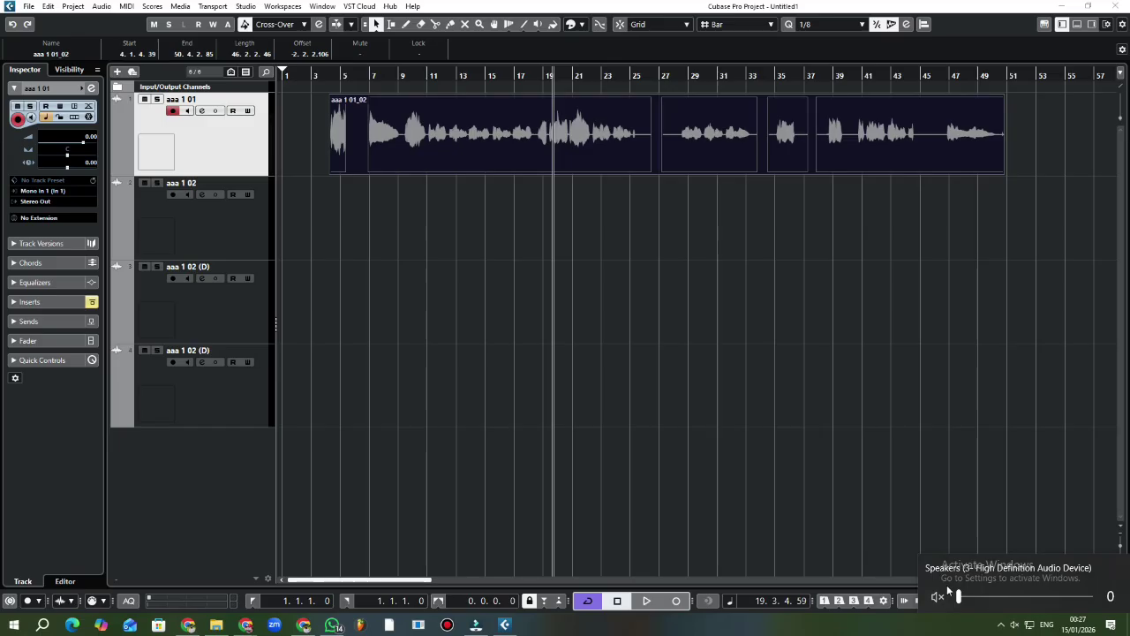
drag(958, 597, 1085, 596)
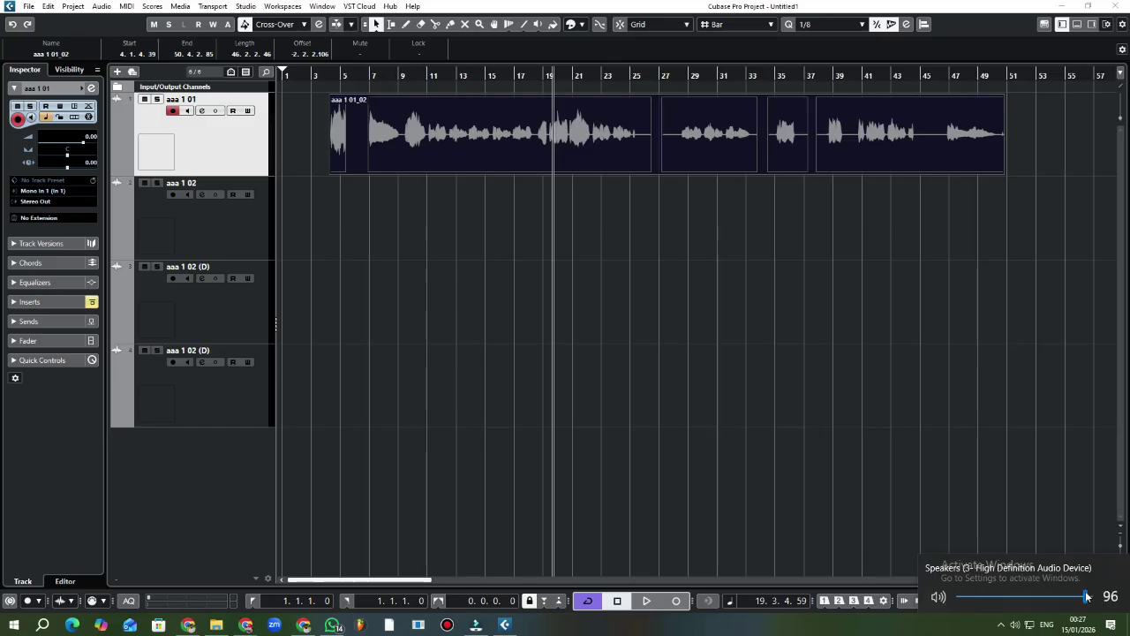
click(1021, 624)
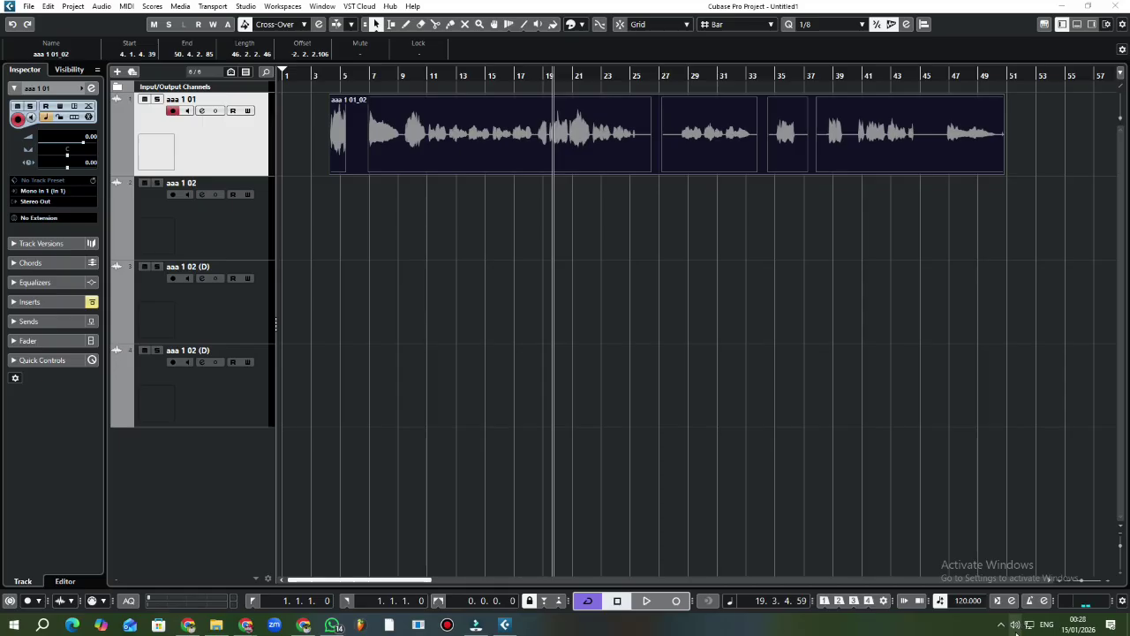
- Turn the system speaker volume back down to 0
click(1015, 625)
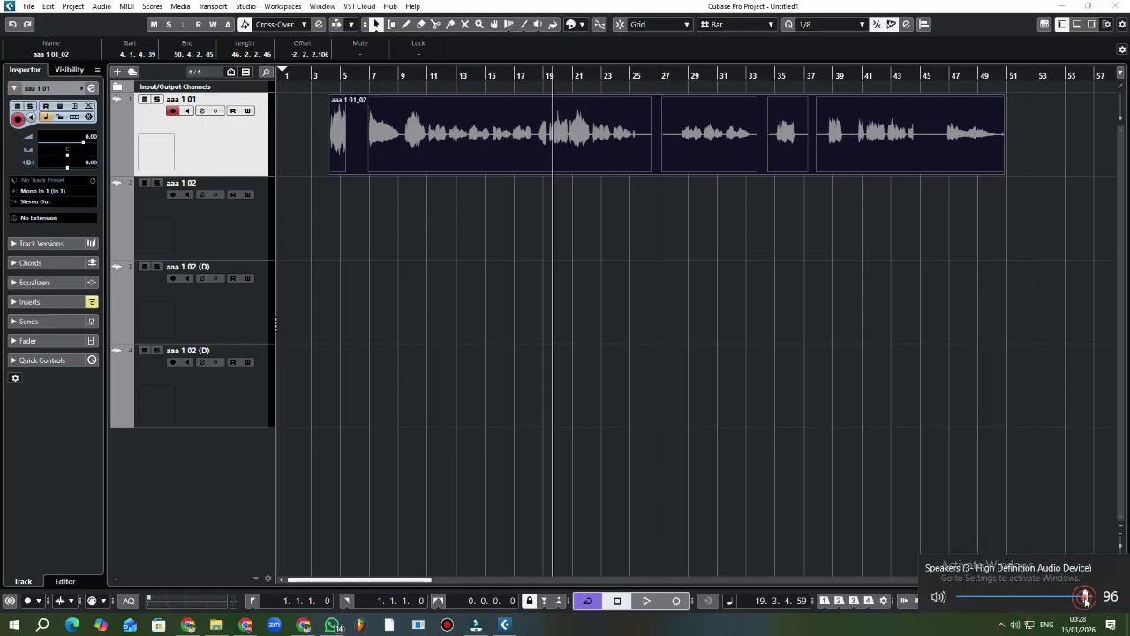
drag(1086, 598, 959, 598)
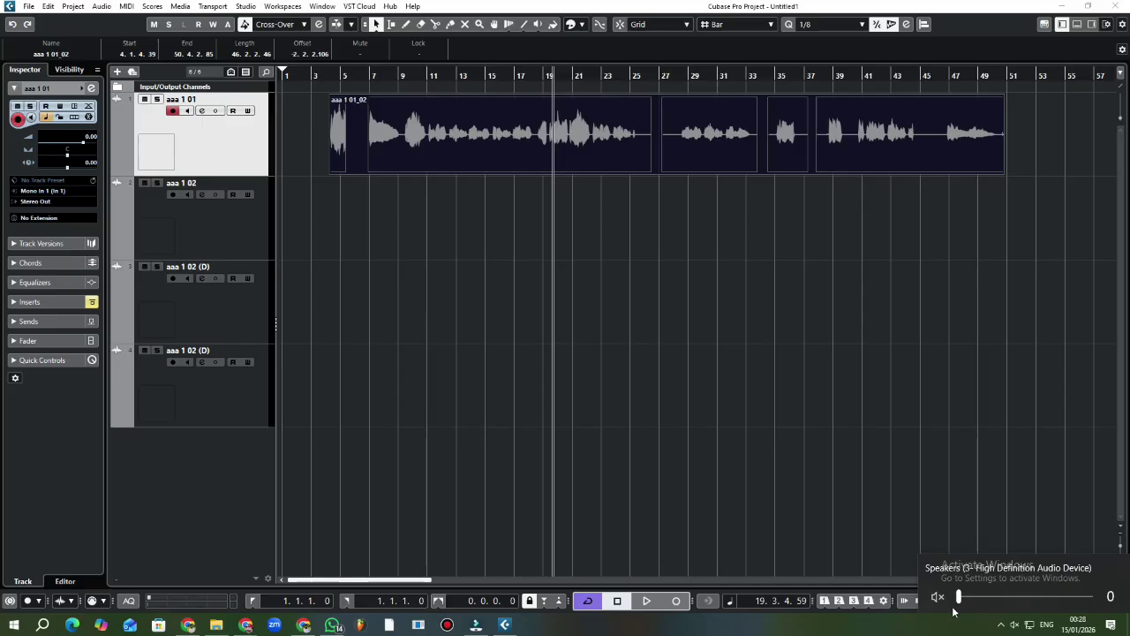
mouse_move(962, 610)
mouse_down()
mouse_move(1096, 609)
mouse_move(950, 593)
mouse_up()
- Load Auto-Tune EFX into the second insert slot of channel aaa 1 01 and close the plug-in window
click(202, 111)
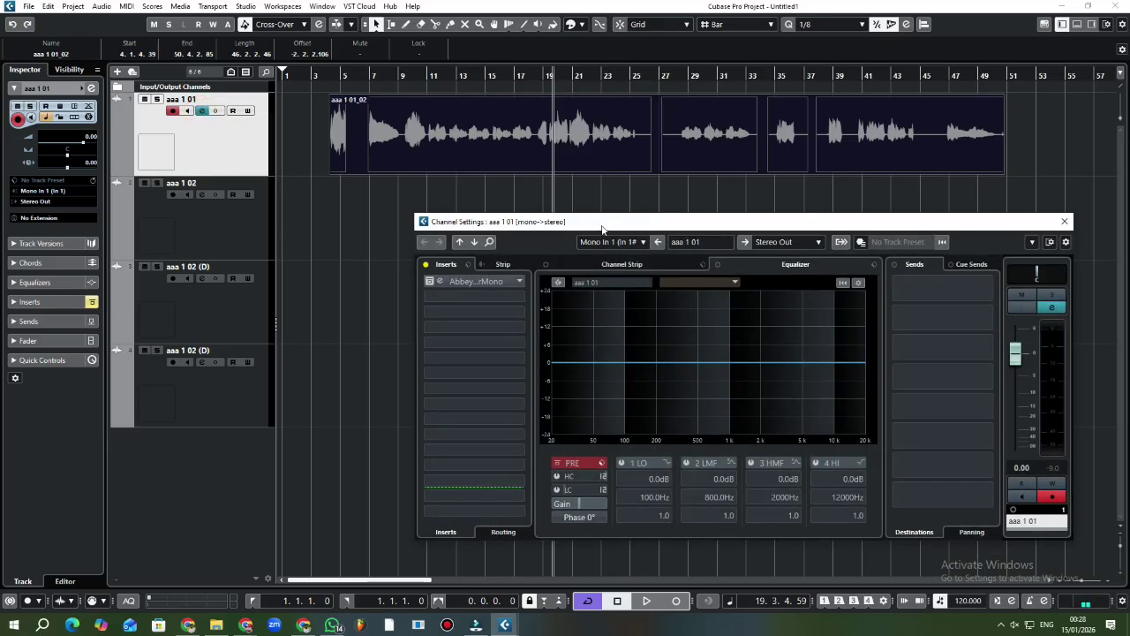
drag(602, 230, 552, 203)
click(439, 268)
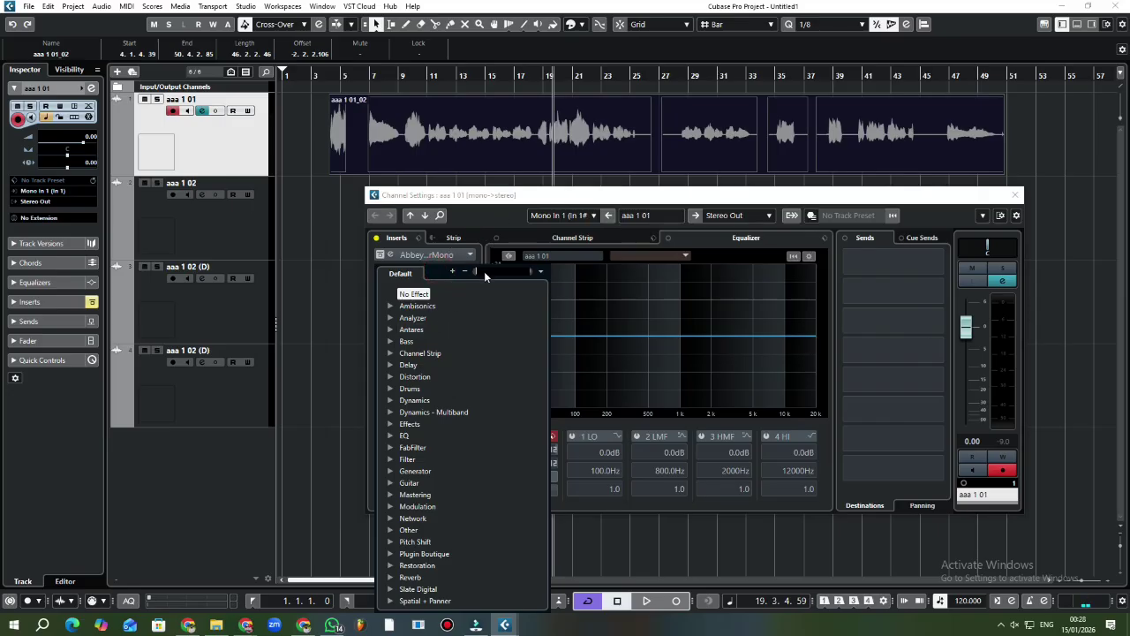
text(a)
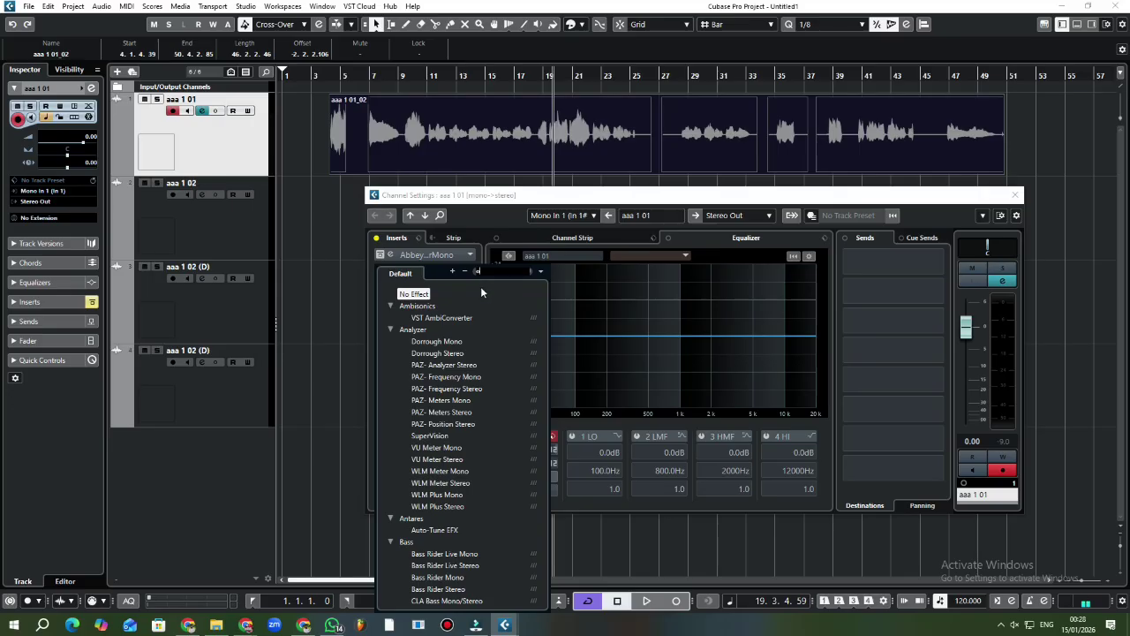
key(BackSpace)
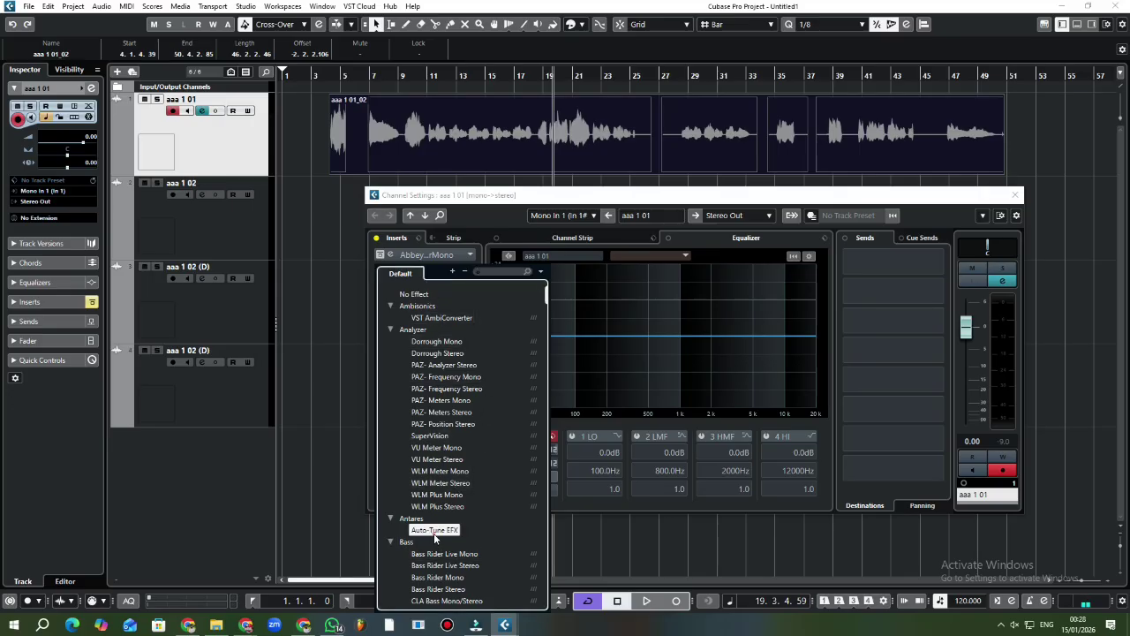
click(434, 533)
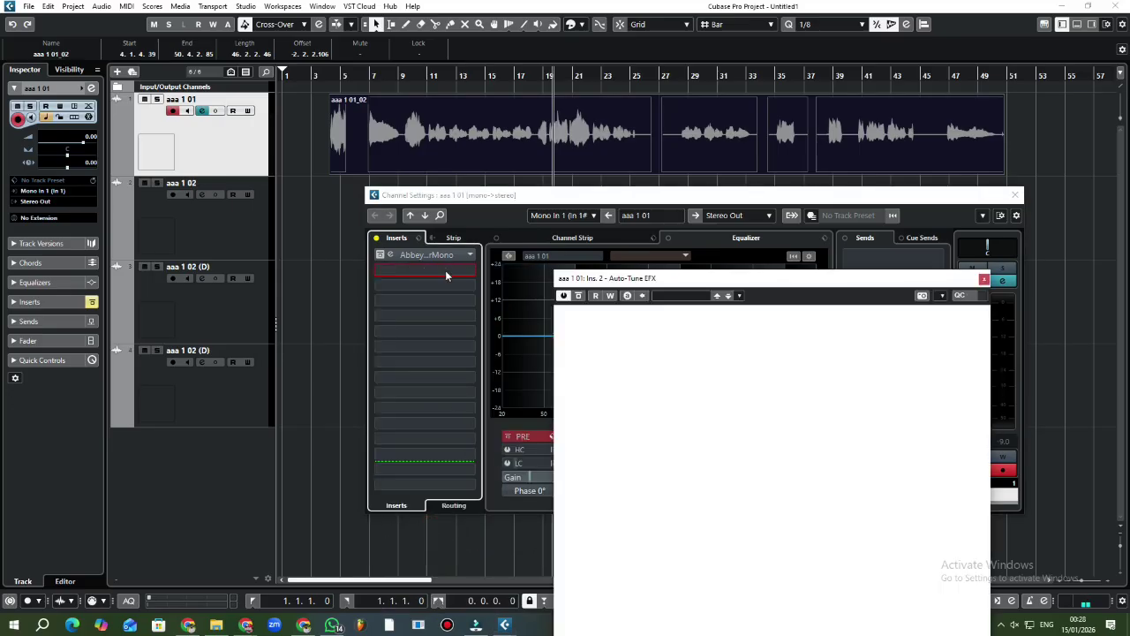
drag(863, 279, 686, 294)
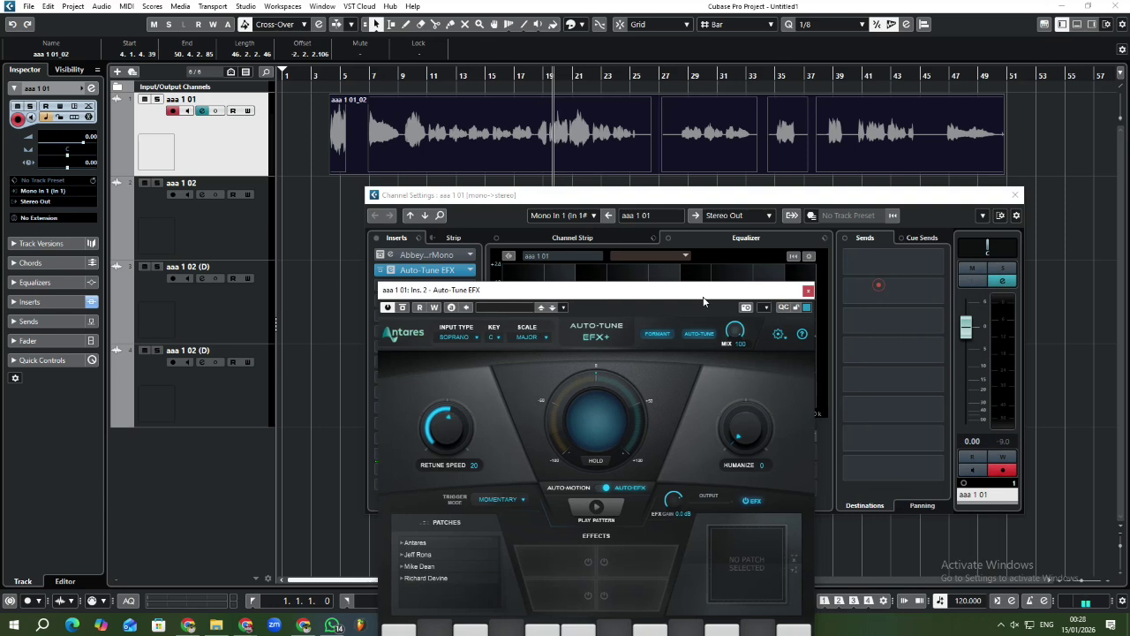
click(807, 292)
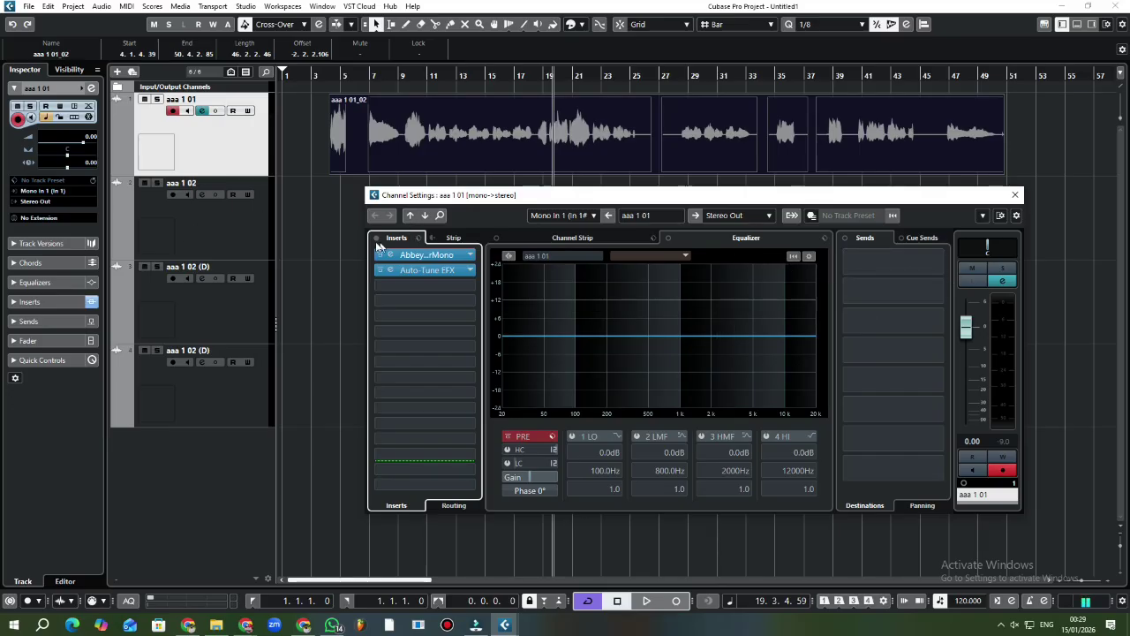
- Alternate the selection between tracks aaa 1 01 and aaa 1 02, then close the channel settings of aaa 1 01
click(156, 209)
click(234, 135)
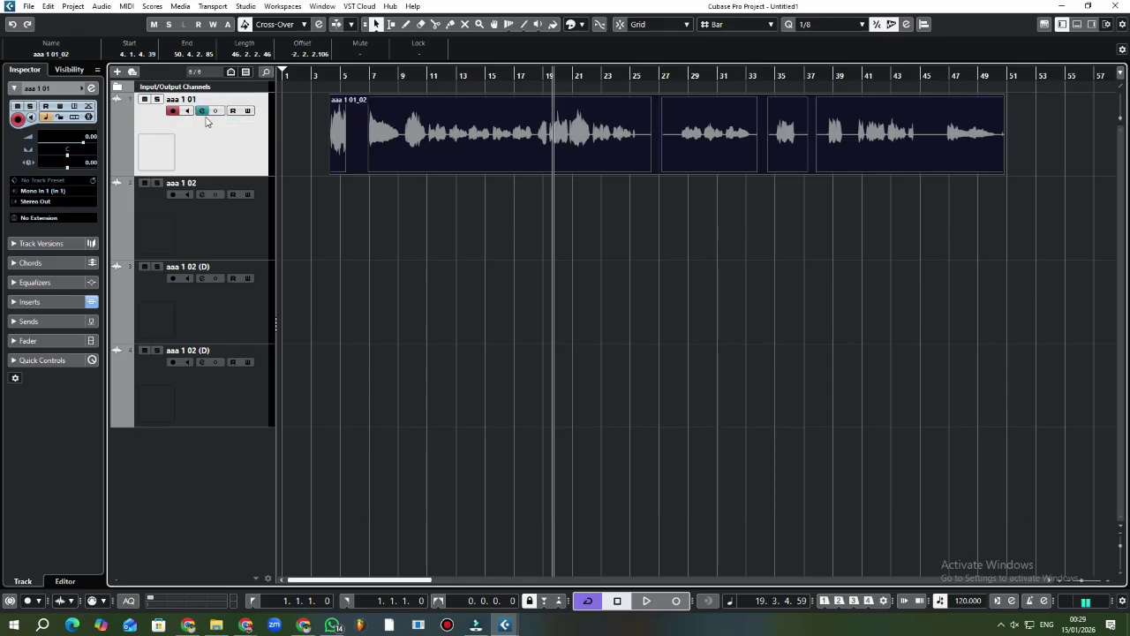
click(235, 224)
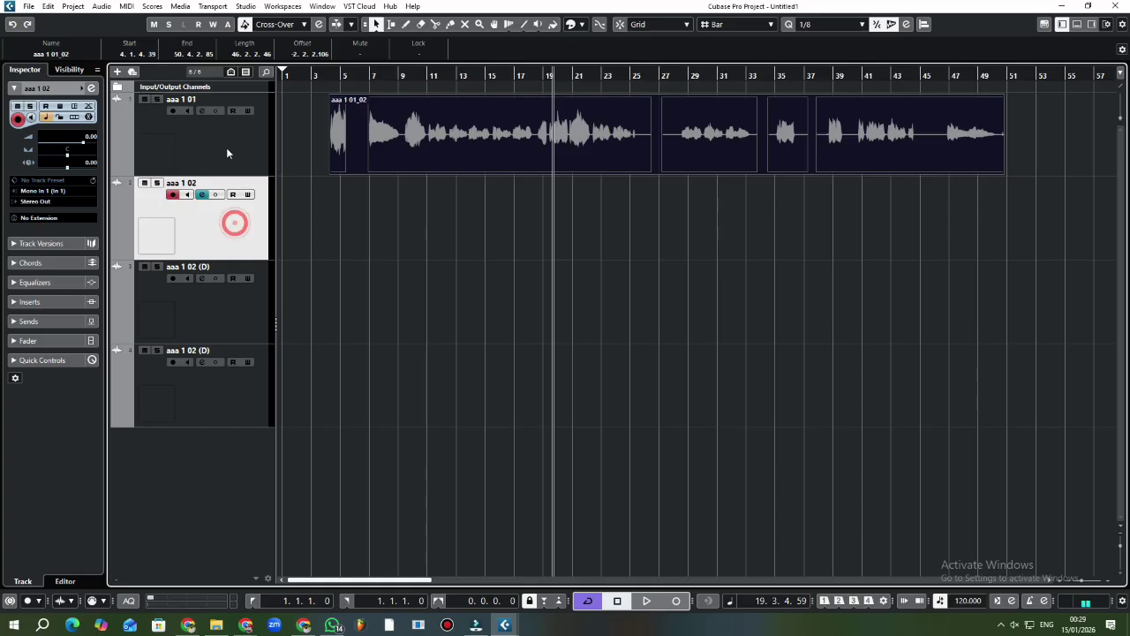
click(224, 152)
click(240, 225)
click(236, 150)
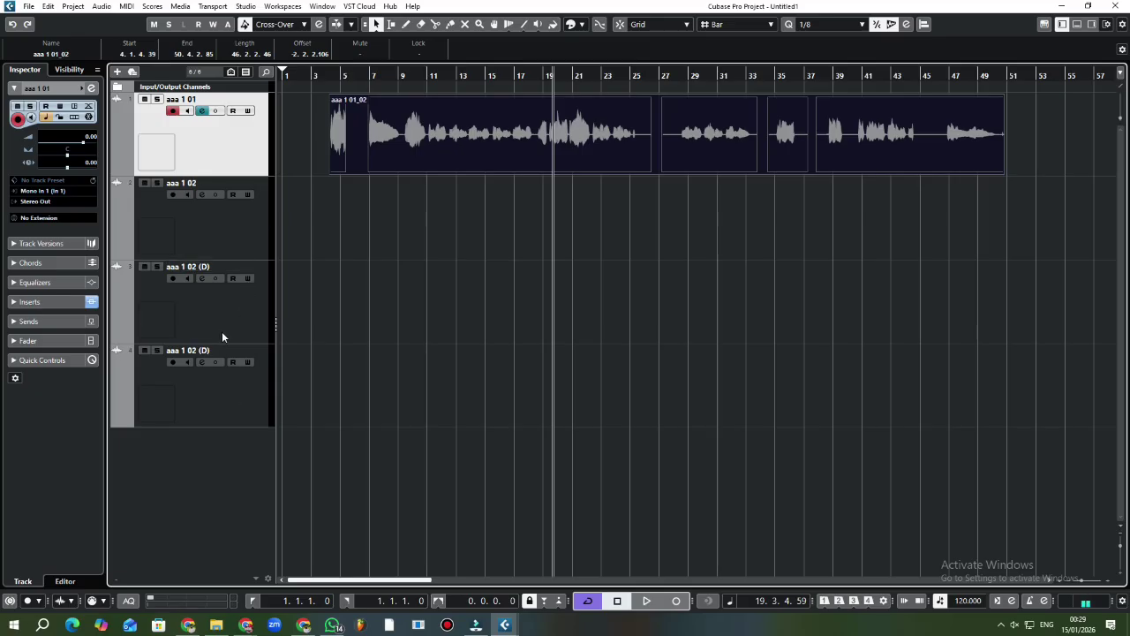
click(228, 152)
click(202, 110)
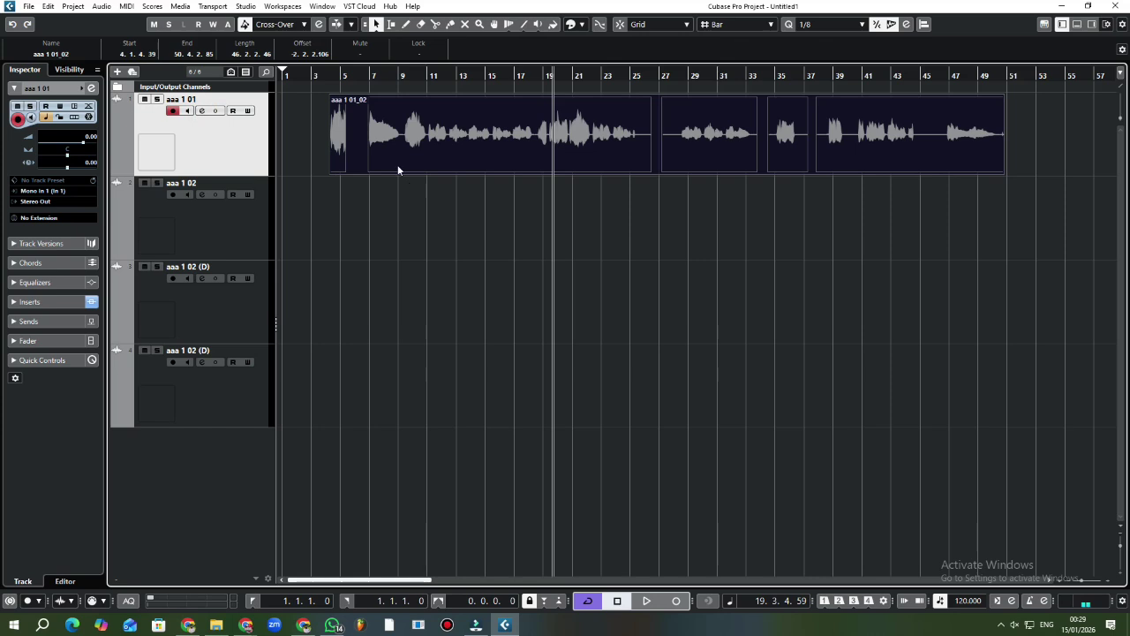
- Copy the channel settings of track aaa 1 01 and close its channel settings window
click(202, 111)
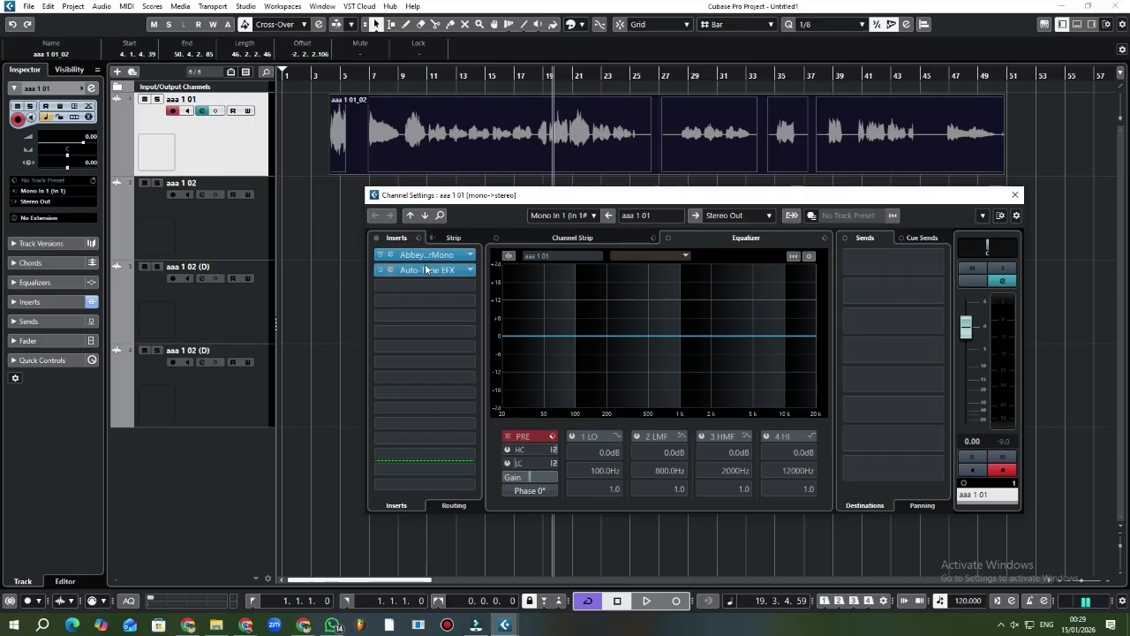
click(980, 218)
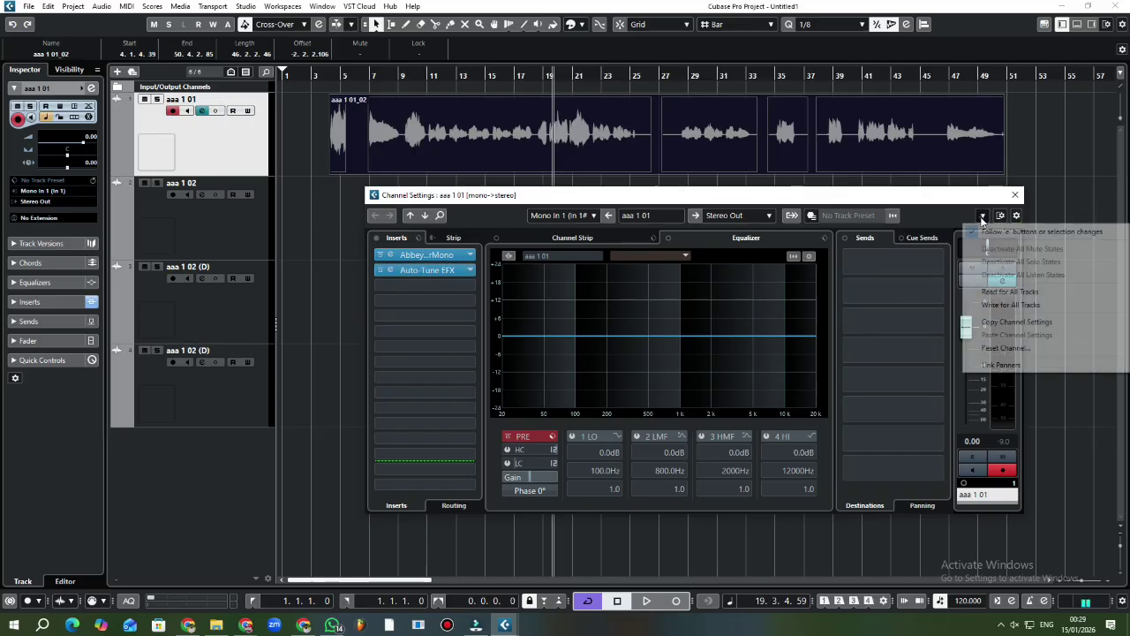
click(980, 218)
click(981, 218)
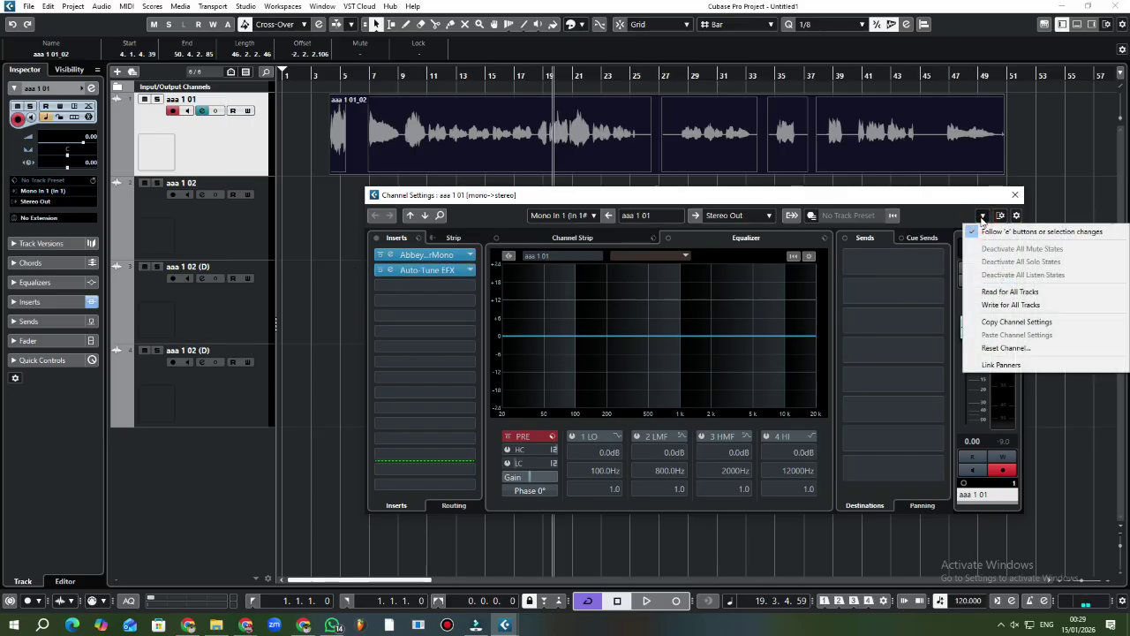
click(984, 218)
click(983, 218)
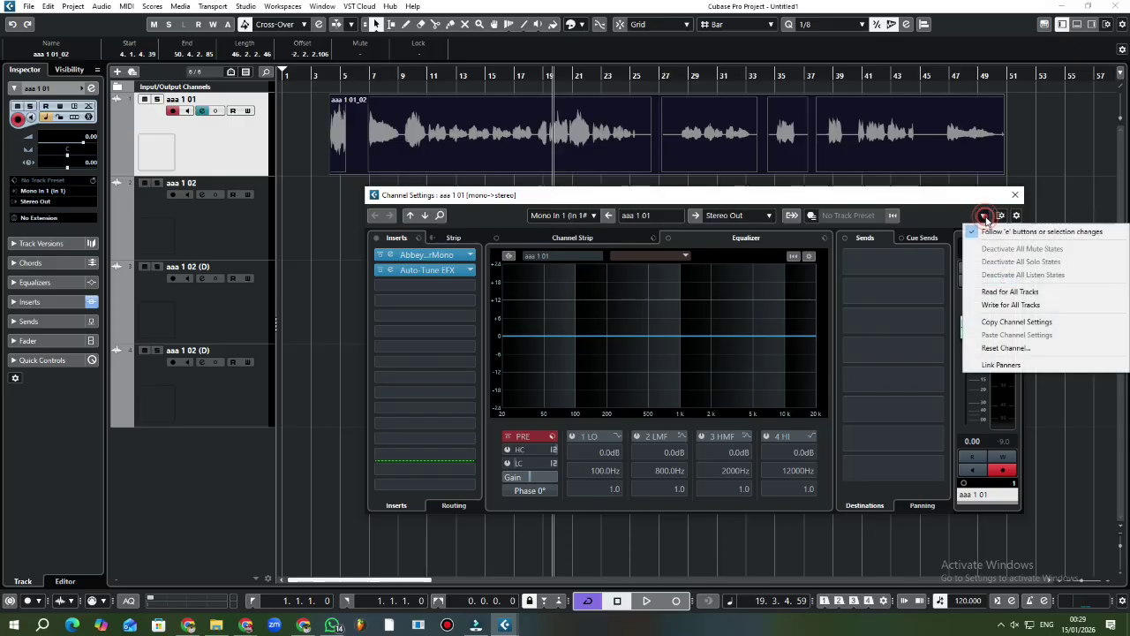
click(1005, 324)
click(1017, 196)
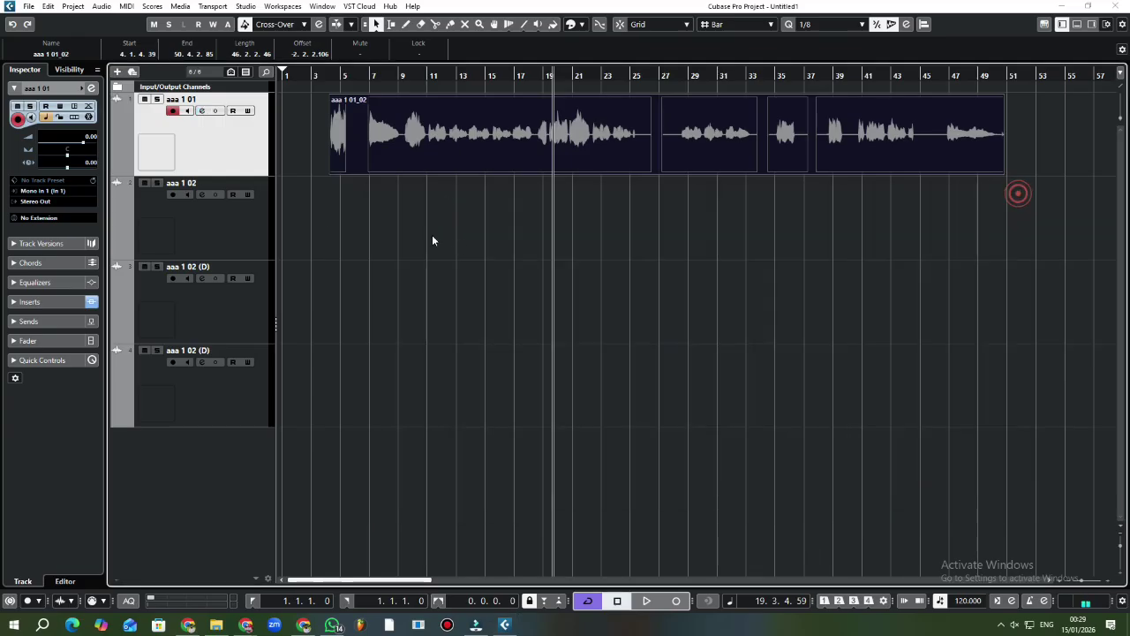
- Paste the copied channel settings onto track aaa 1 02
click(247, 227)
click(201, 195)
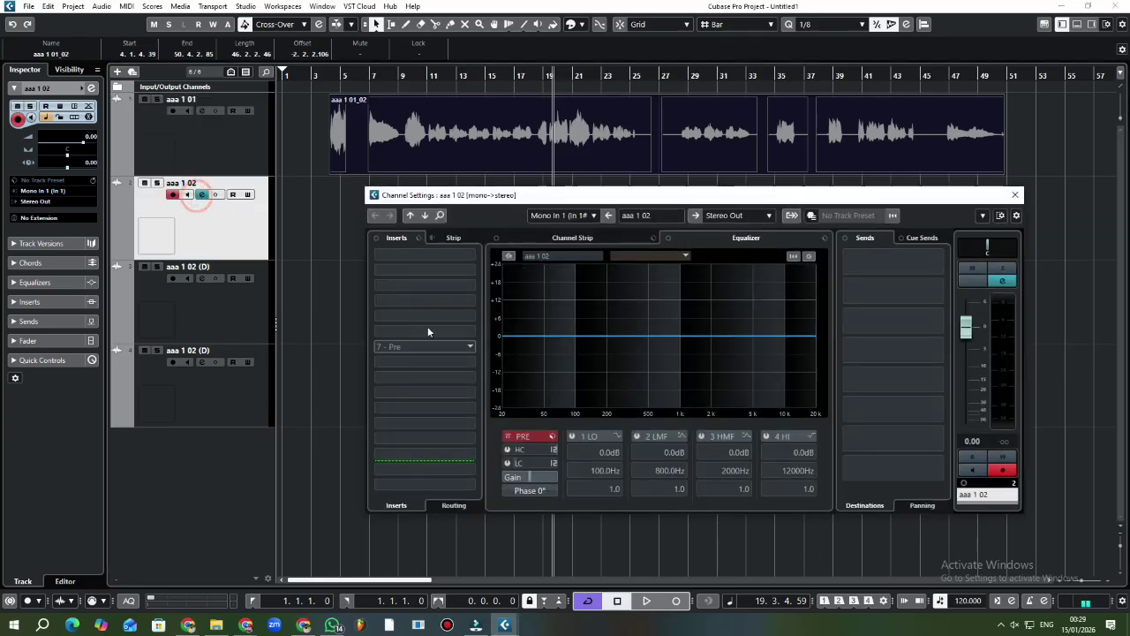
click(983, 217)
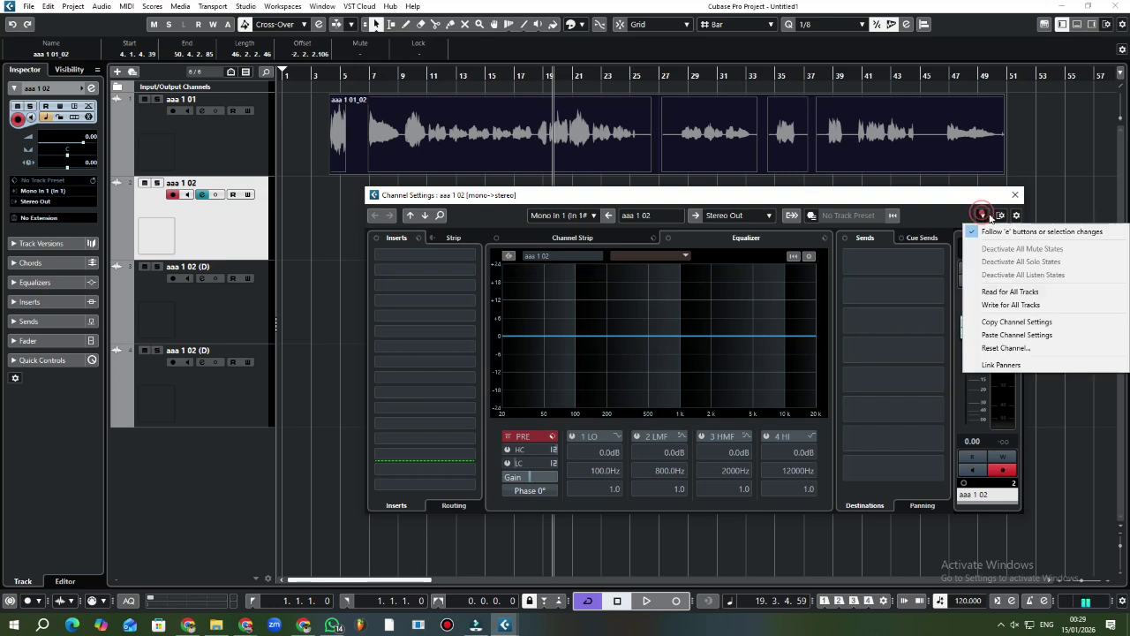
click(1017, 335)
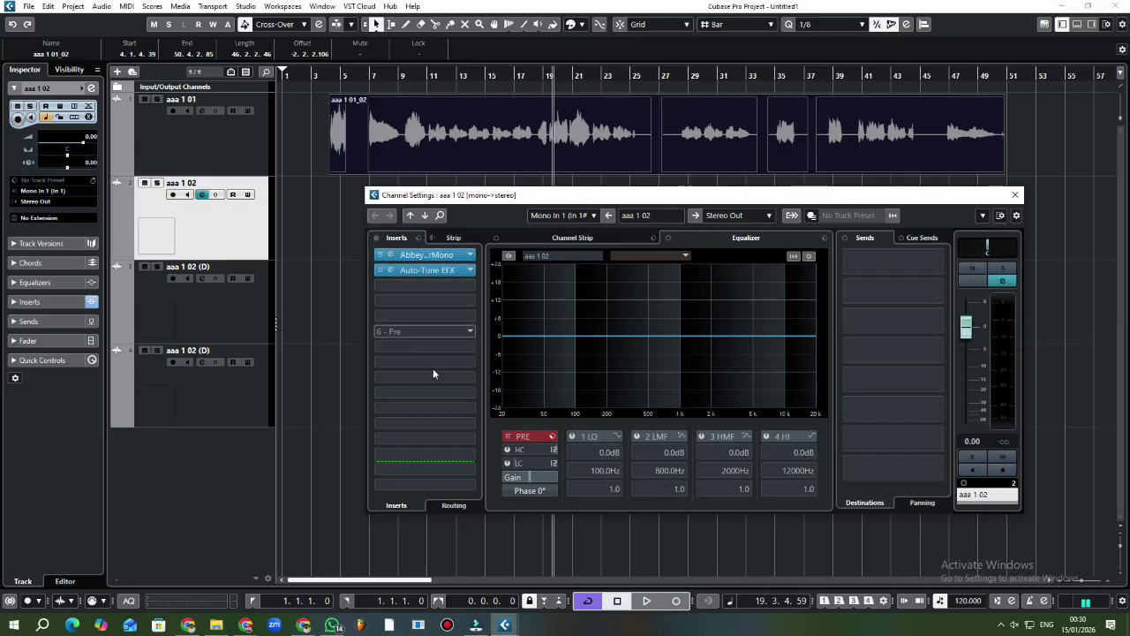
- Paste the copied channel settings onto the third track, the first of the two named aaa 1 02 (D)
click(230, 301)
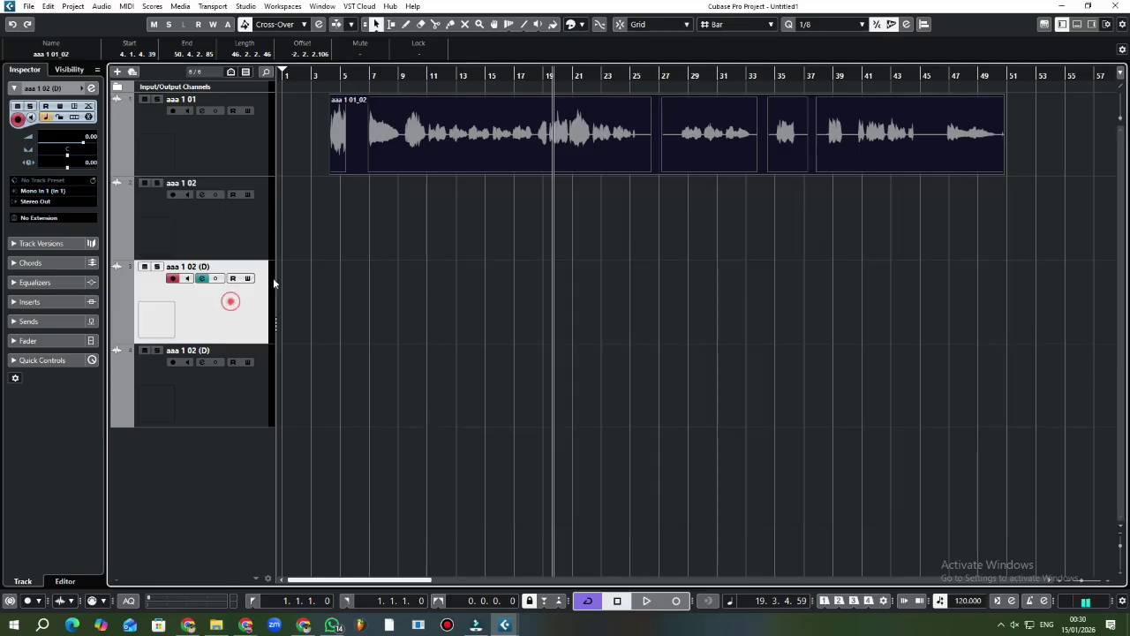
click(201, 278)
click(201, 278)
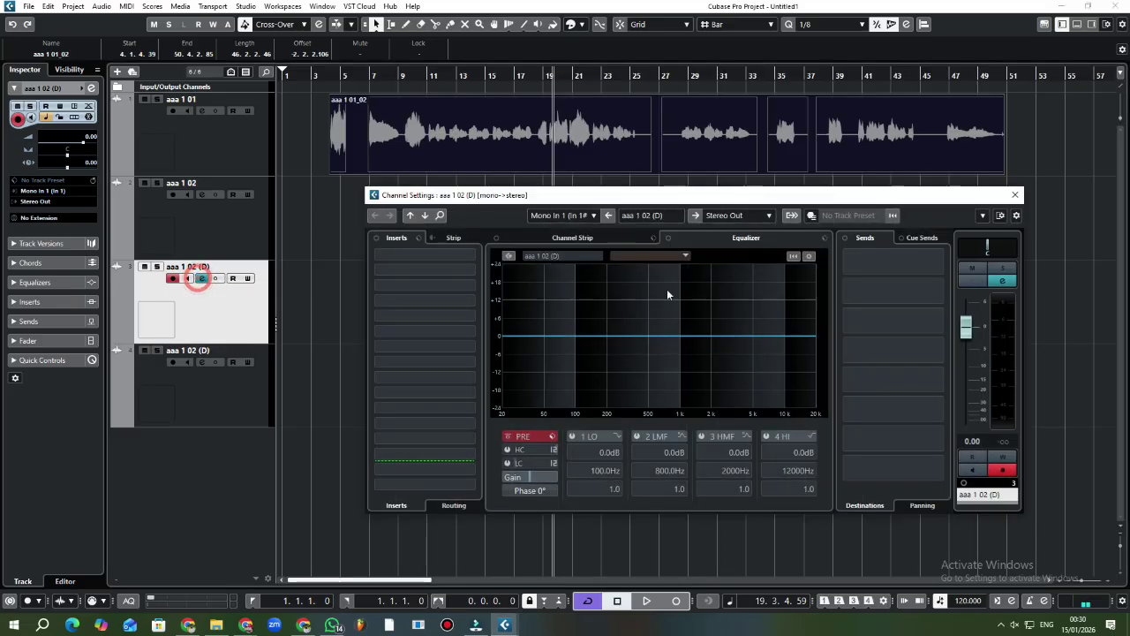
click(982, 216)
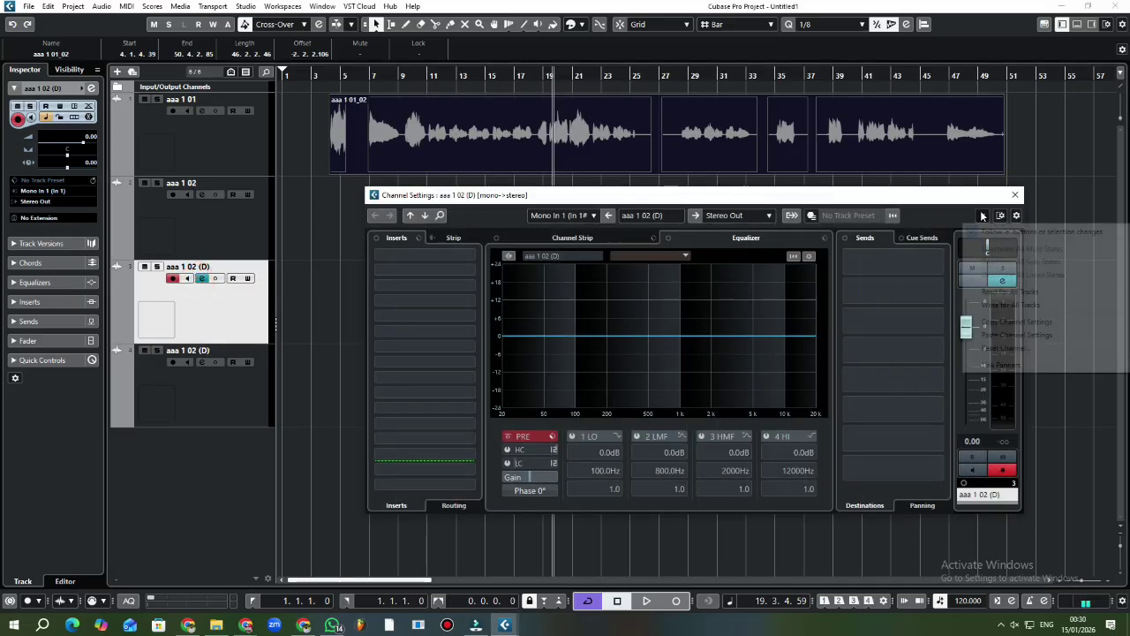
click(1017, 335)
- Paste the copied channel settings onto the fourth track, the second aaa 1 02 (D)
click(194, 385)
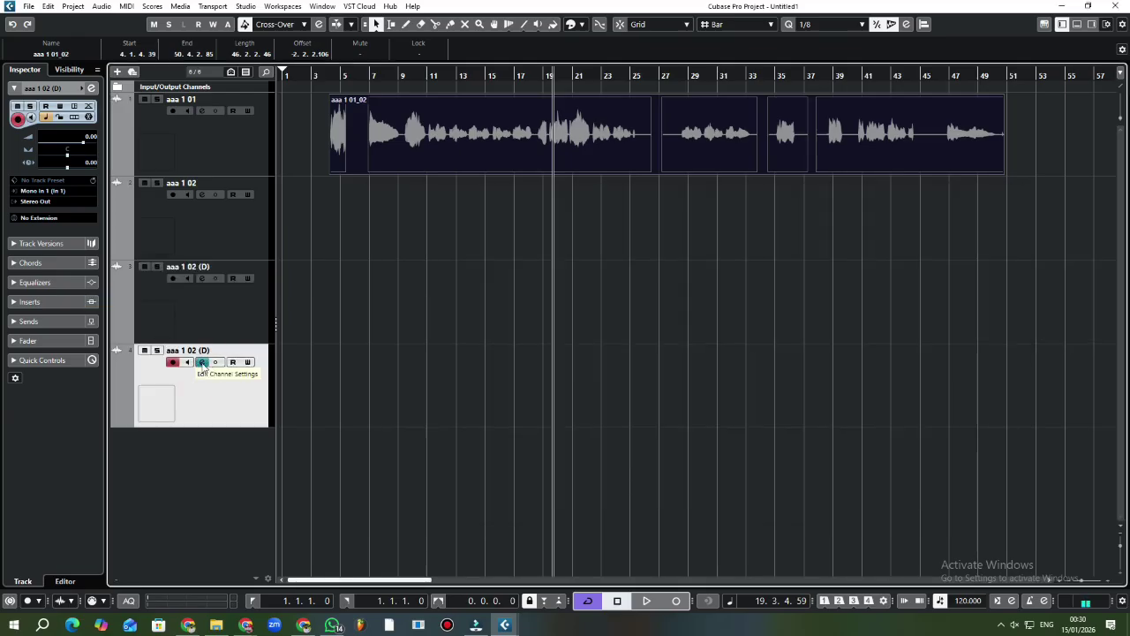
click(201, 362)
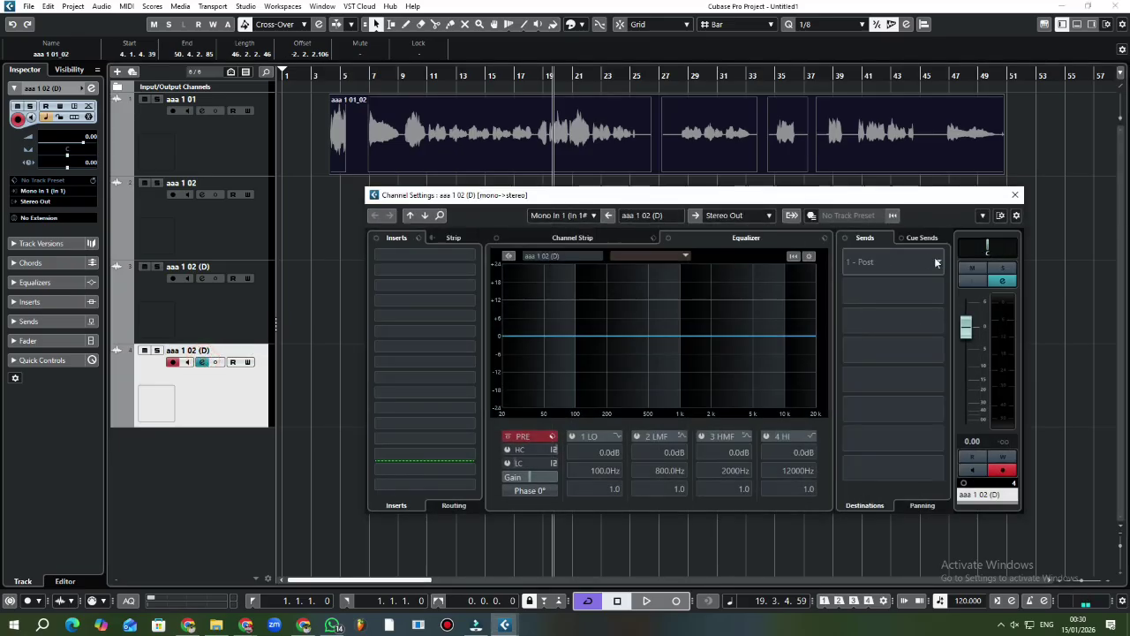
click(922, 260)
click(933, 212)
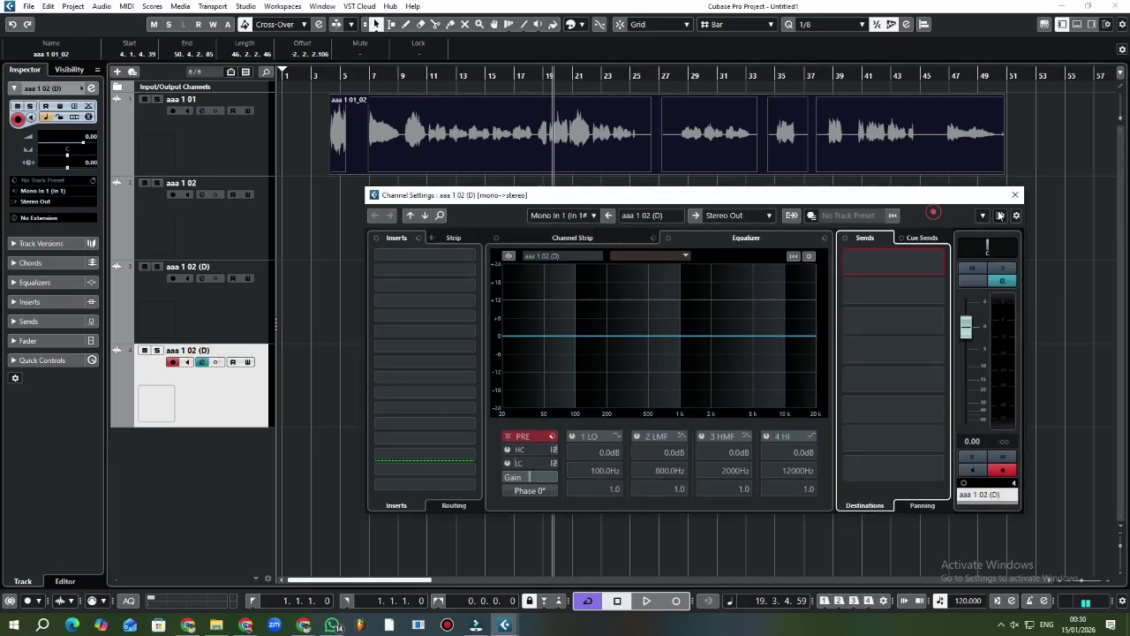
click(983, 215)
click(1015, 333)
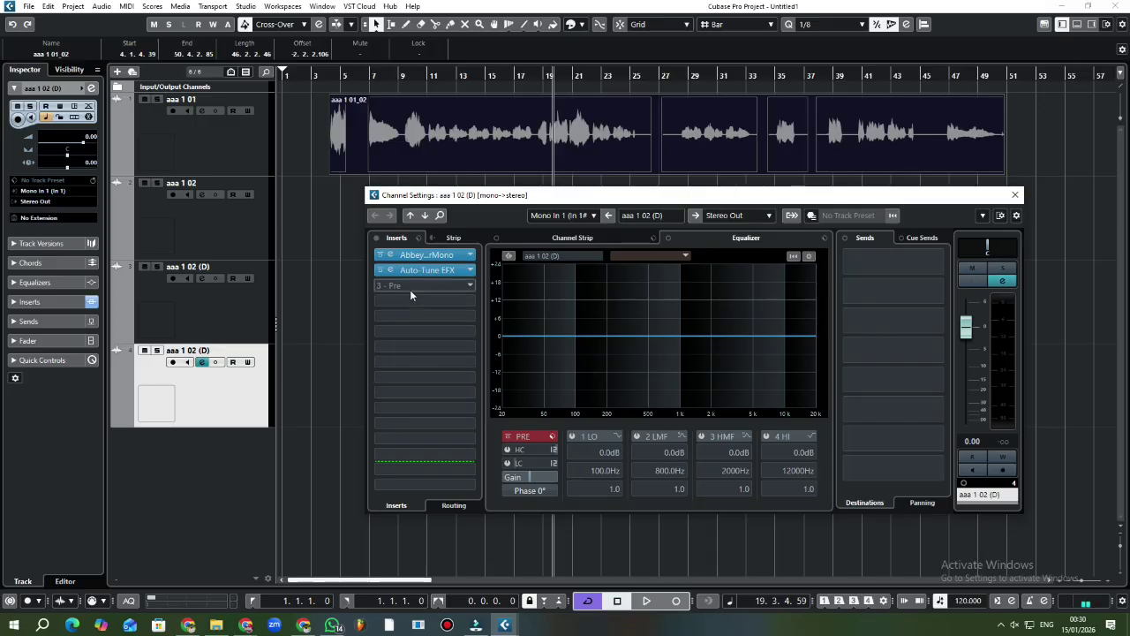
- Remove Abbey Road Saturator Mono from the fourth track's first insert slot by choosing No Effect, and close its channel settings
click(470, 255)
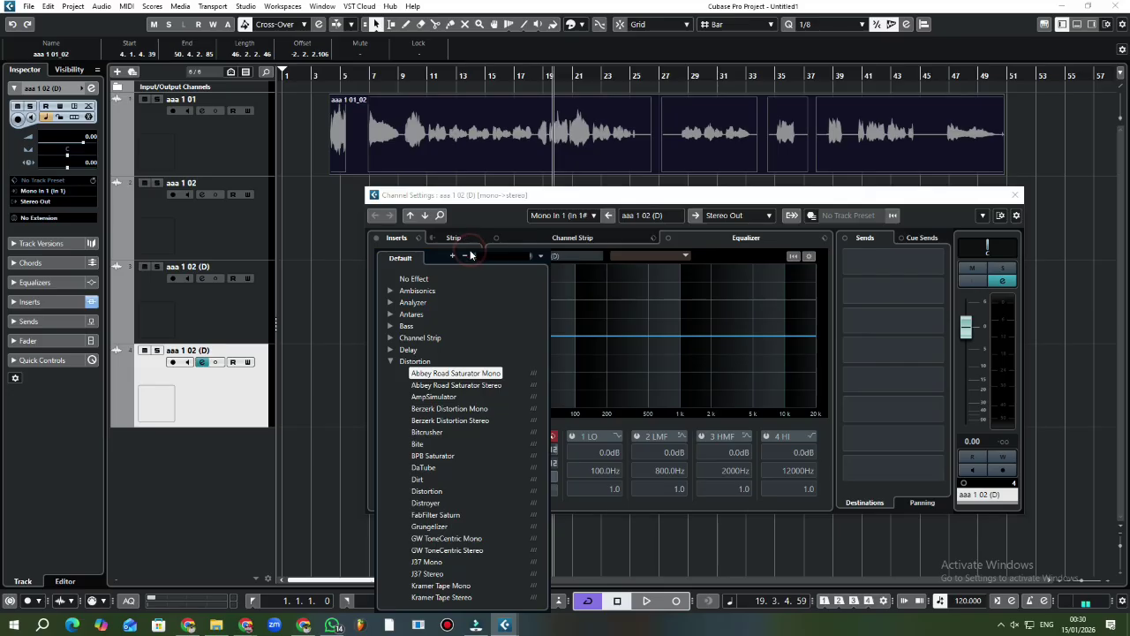
click(485, 212)
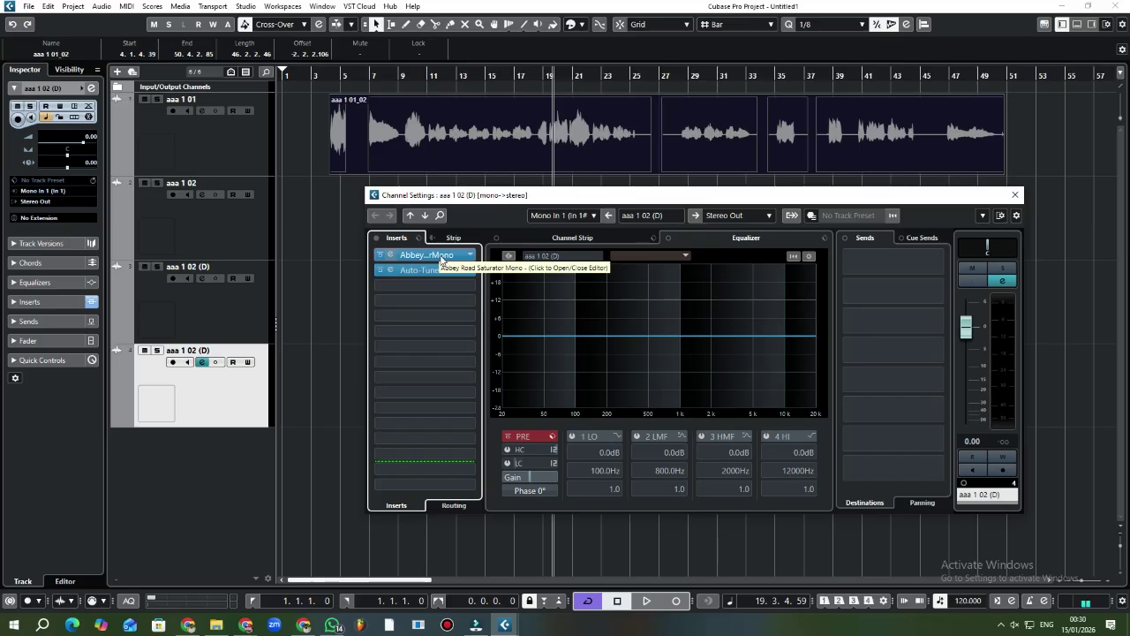
click(468, 256)
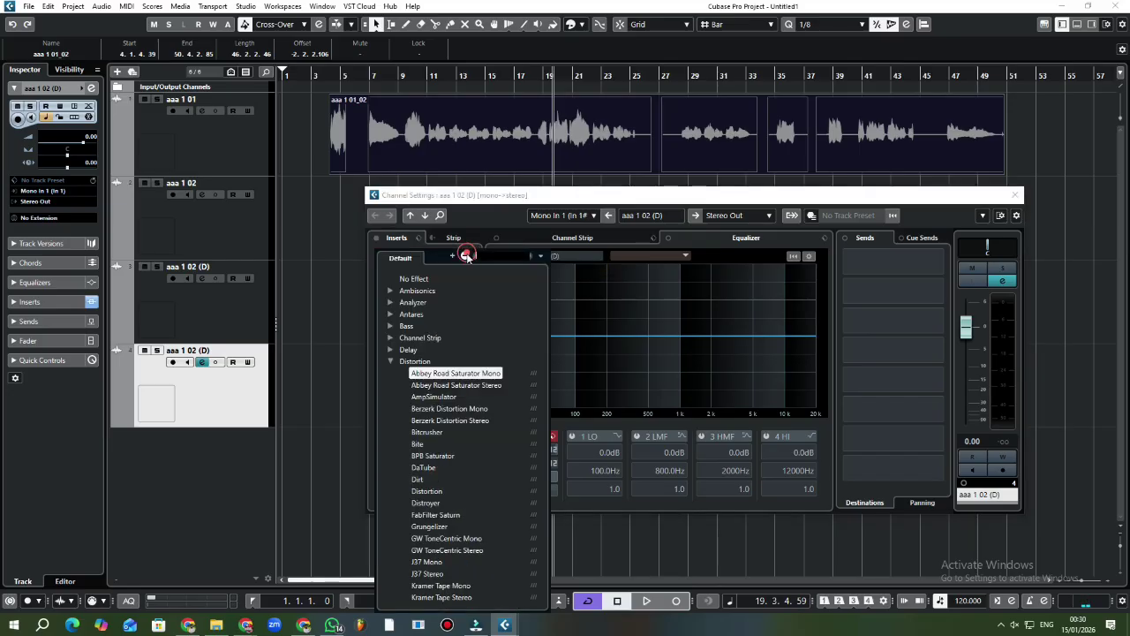
click(415, 279)
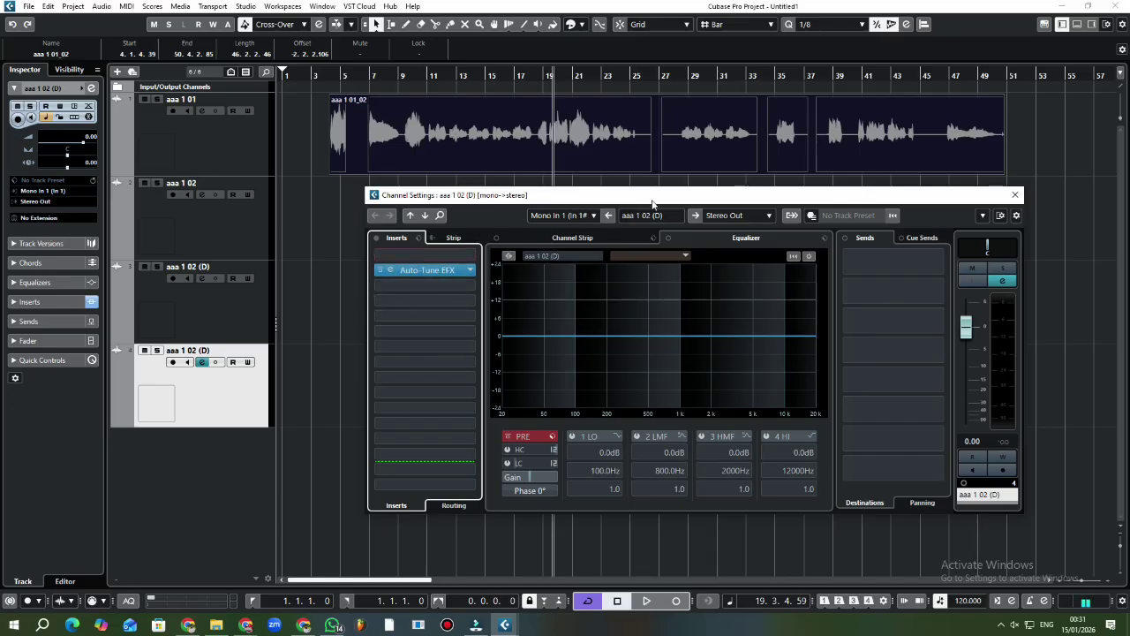
drag(652, 204, 662, 227)
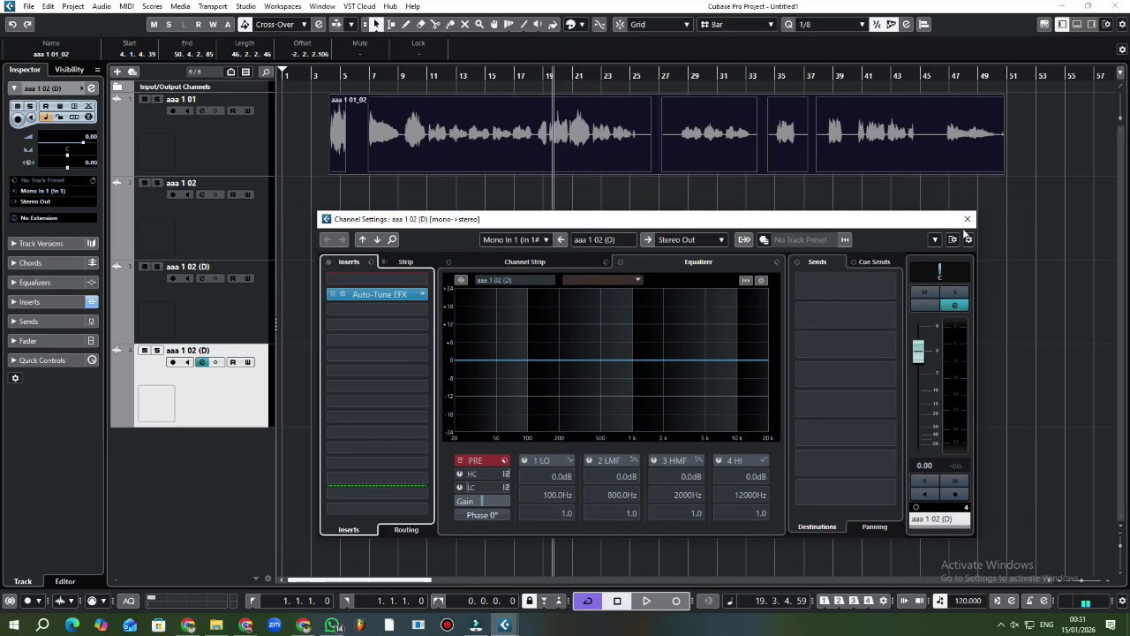
click(967, 219)
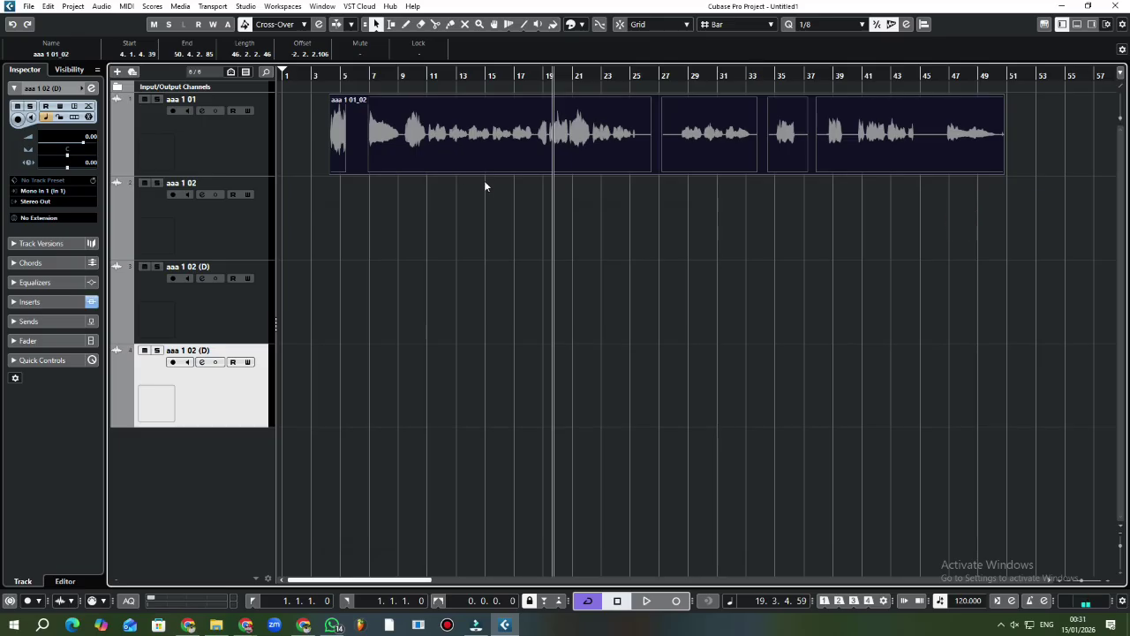
click(219, 300)
click(215, 232)
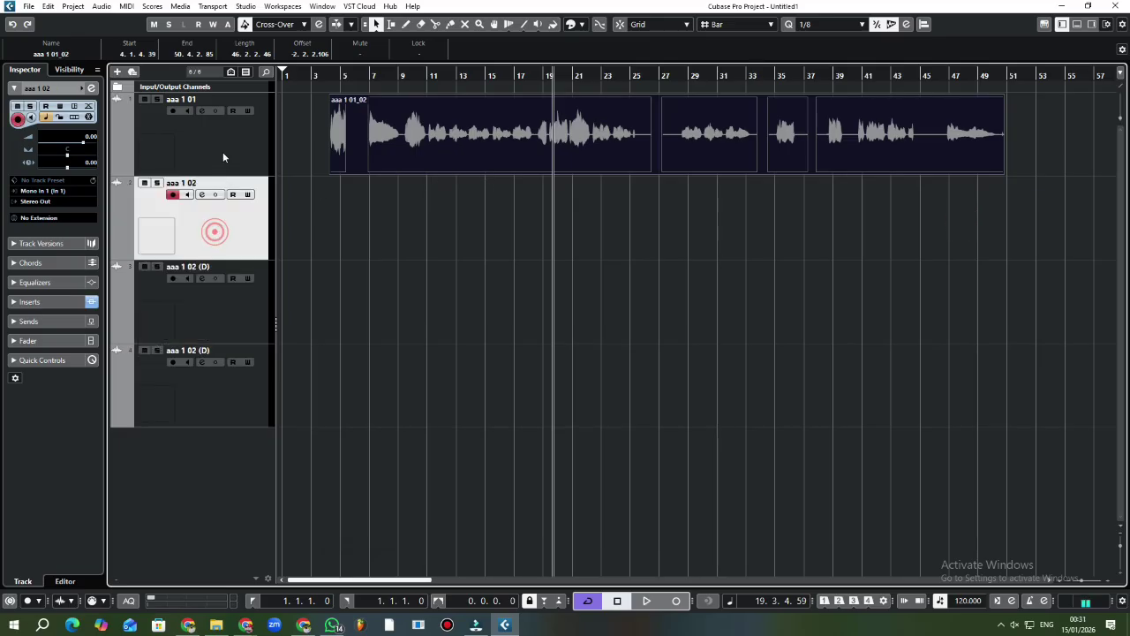
click(222, 151)
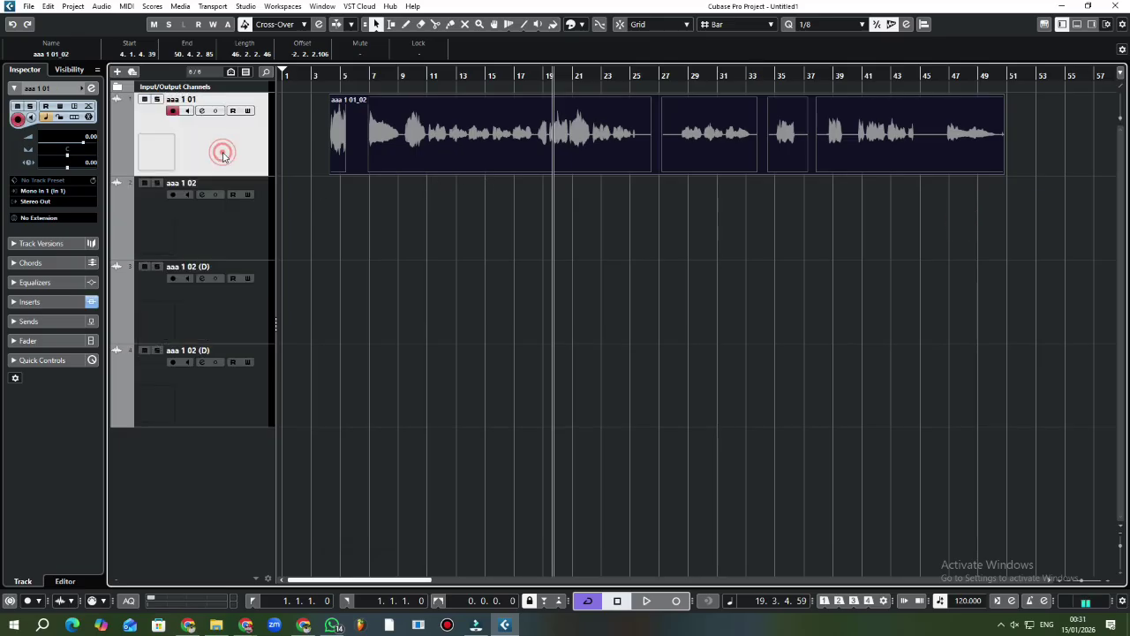
click(215, 391)
click(235, 306)
click(237, 227)
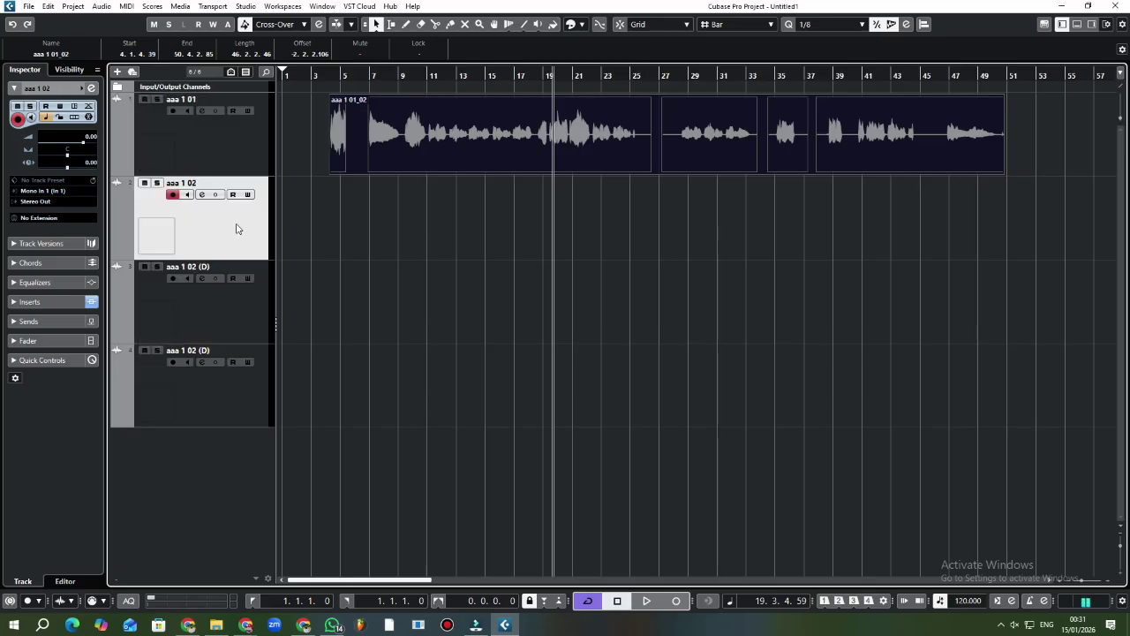
- Add one MT-PowerDrumKit instrument track below aaa 1 01 with Stereo Out as its output, and skip the plug-in's donation screen
click(234, 159)
right_click(234, 158)
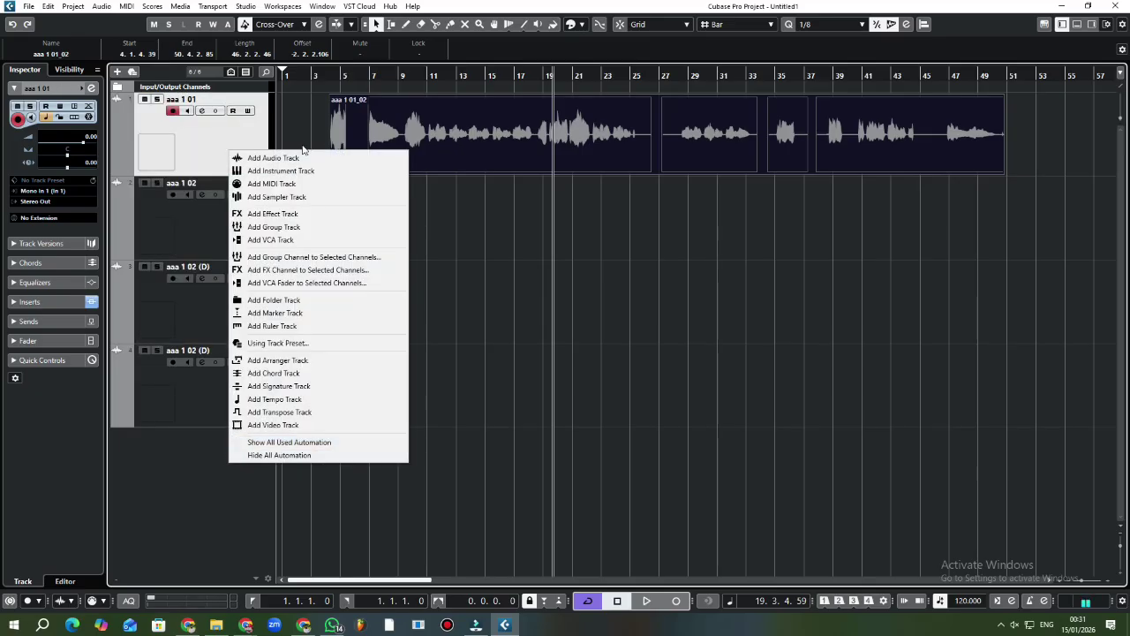
click(296, 170)
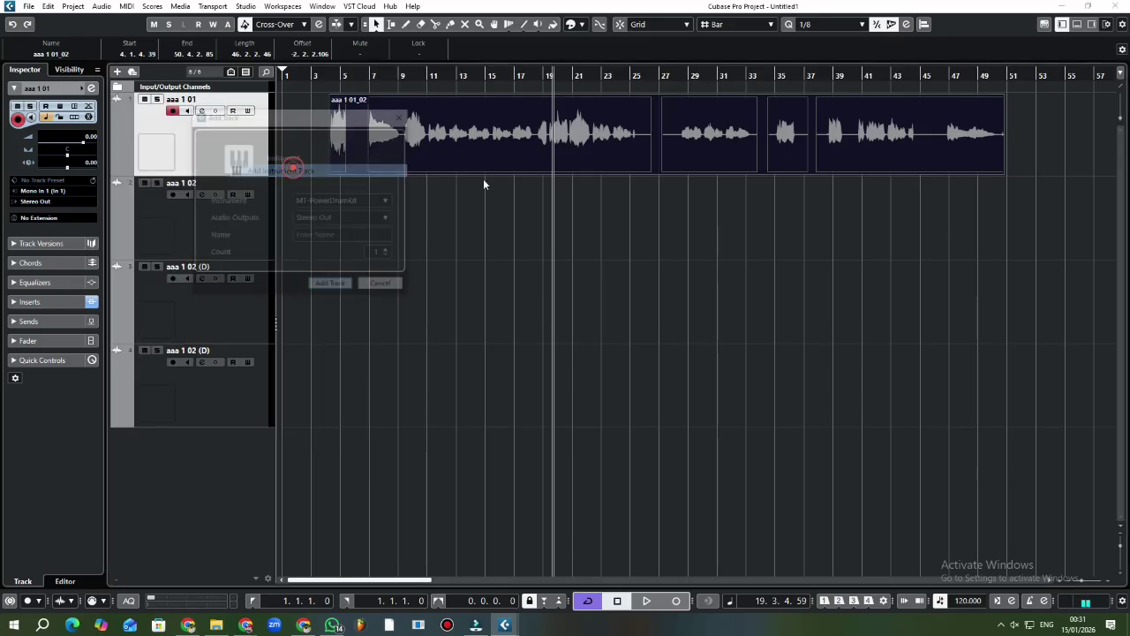
click(330, 282)
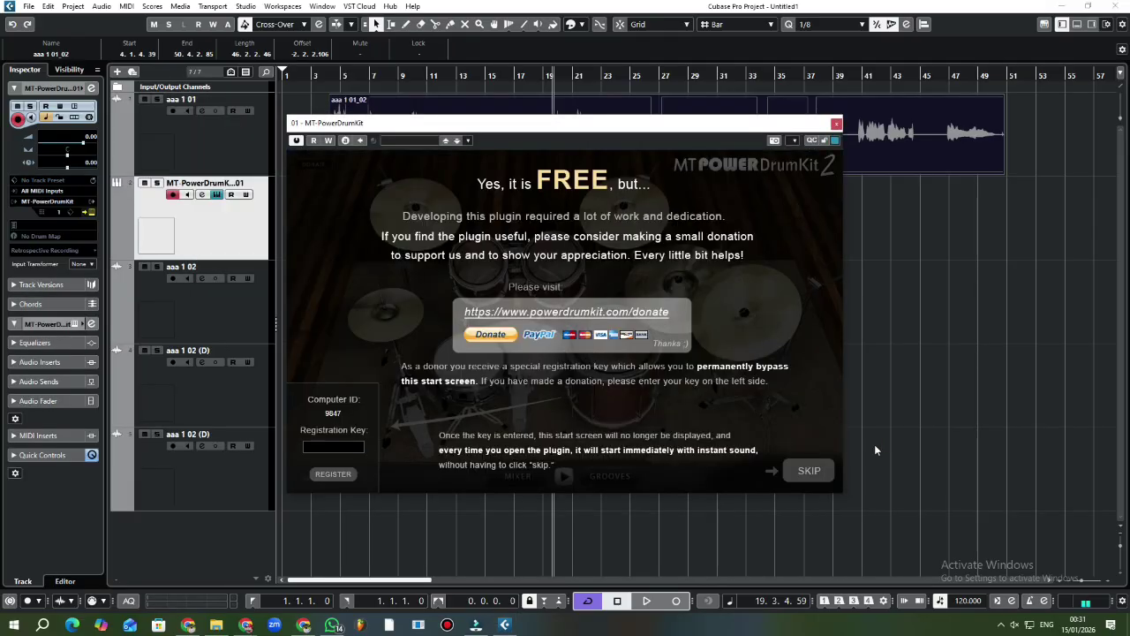
click(810, 470)
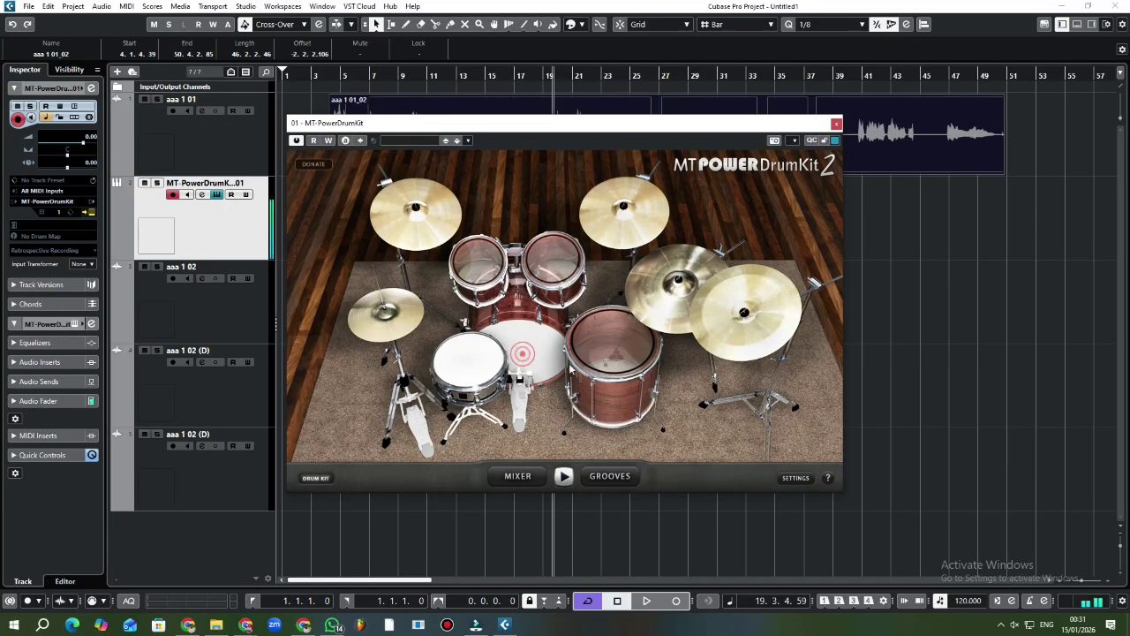
- Sound the kick drum in MT-PowerDrumKit, close the plug-in window and set the system speaker volume to 98
click(522, 353)
click(1024, 623)
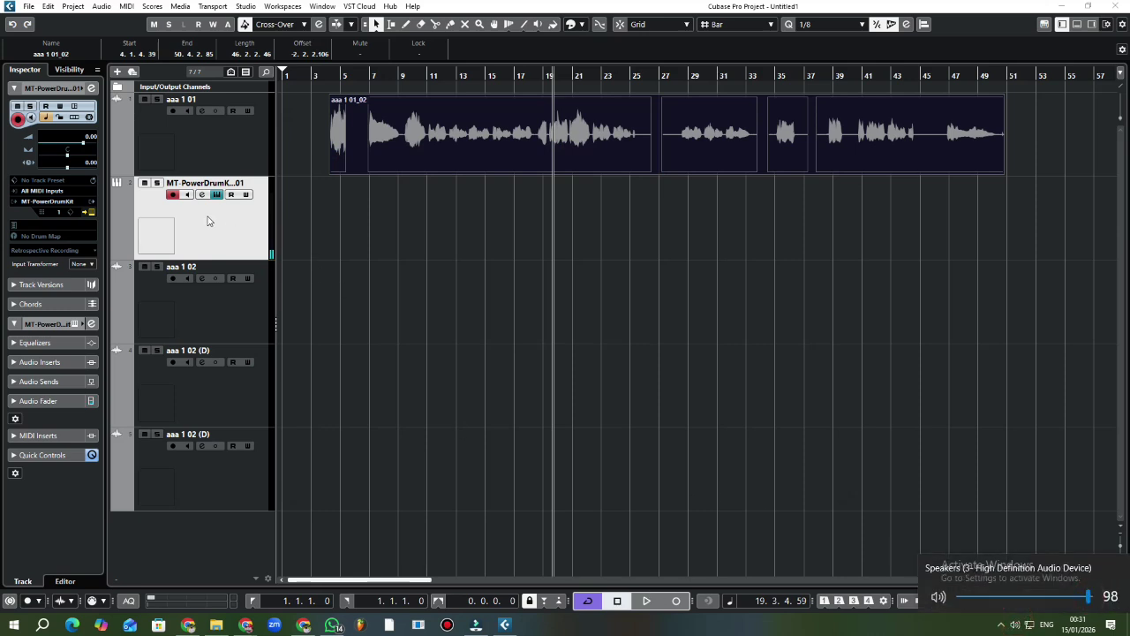
- Reopen the drum track's instrument and channel settings, audition the kick, snare, floor tom and a crash cymbal, and close both windows
click(202, 195)
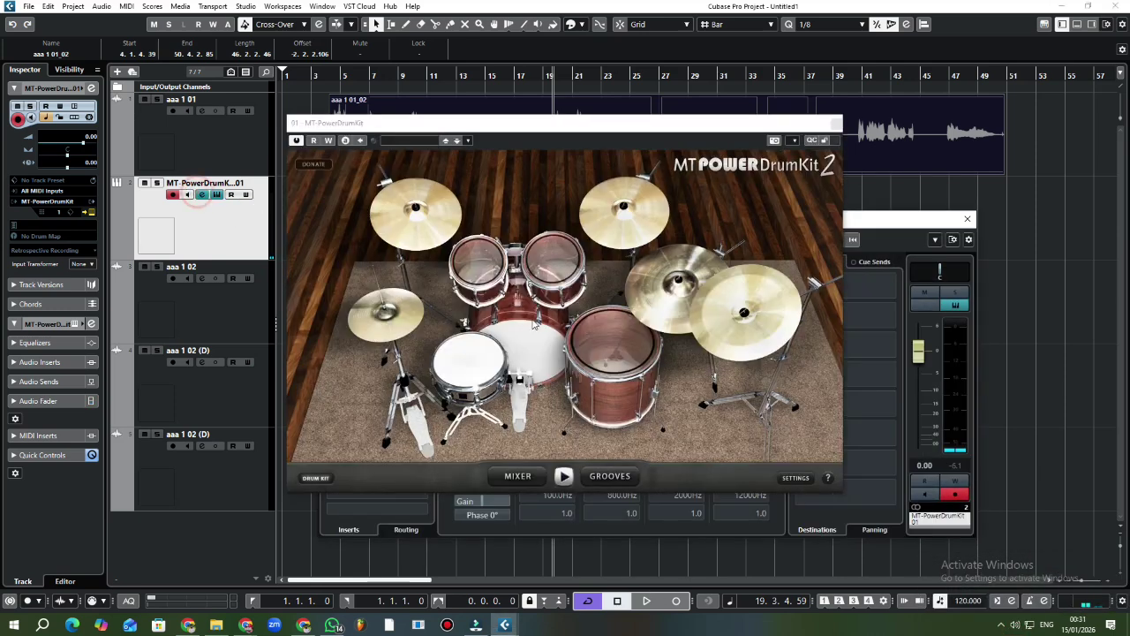
click(540, 353)
click(472, 360)
click(521, 353)
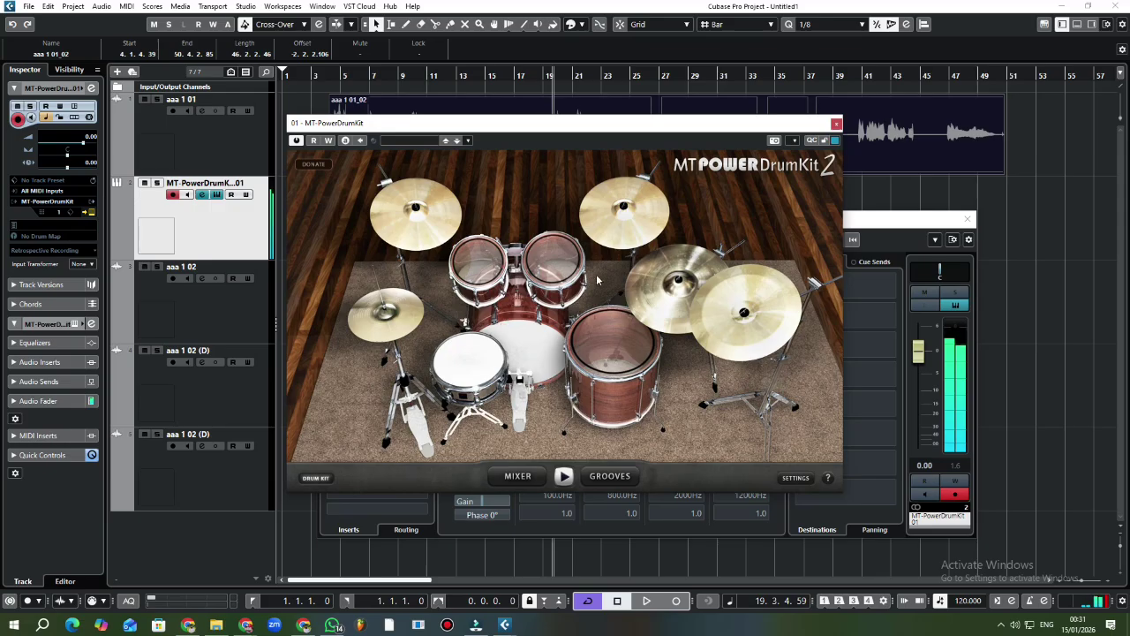
click(599, 346)
click(623, 212)
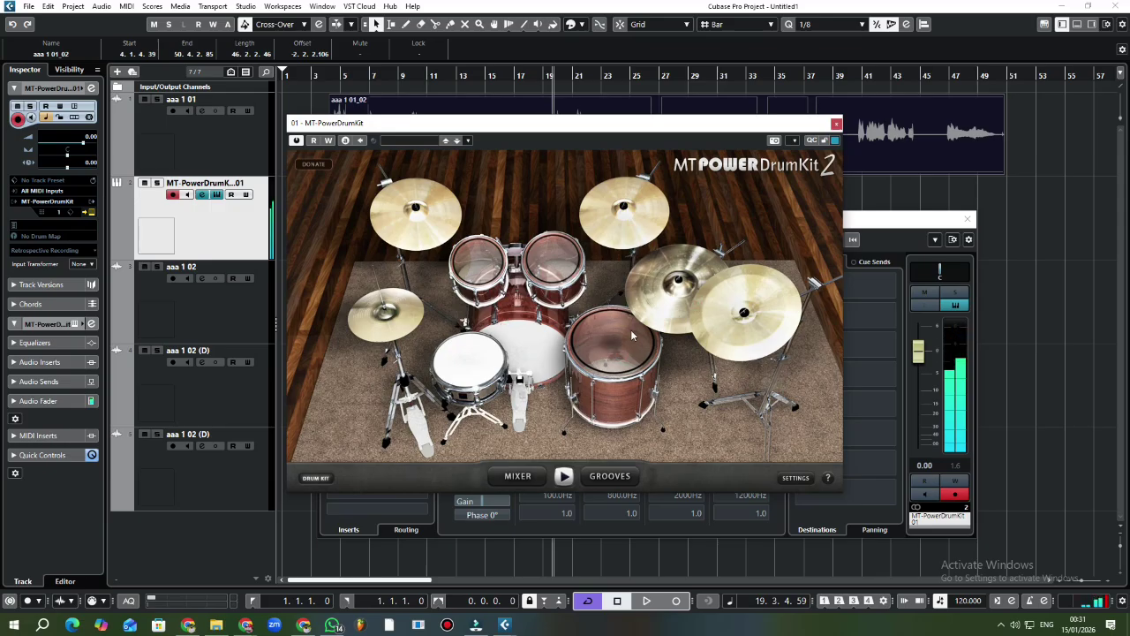
click(545, 343)
click(836, 122)
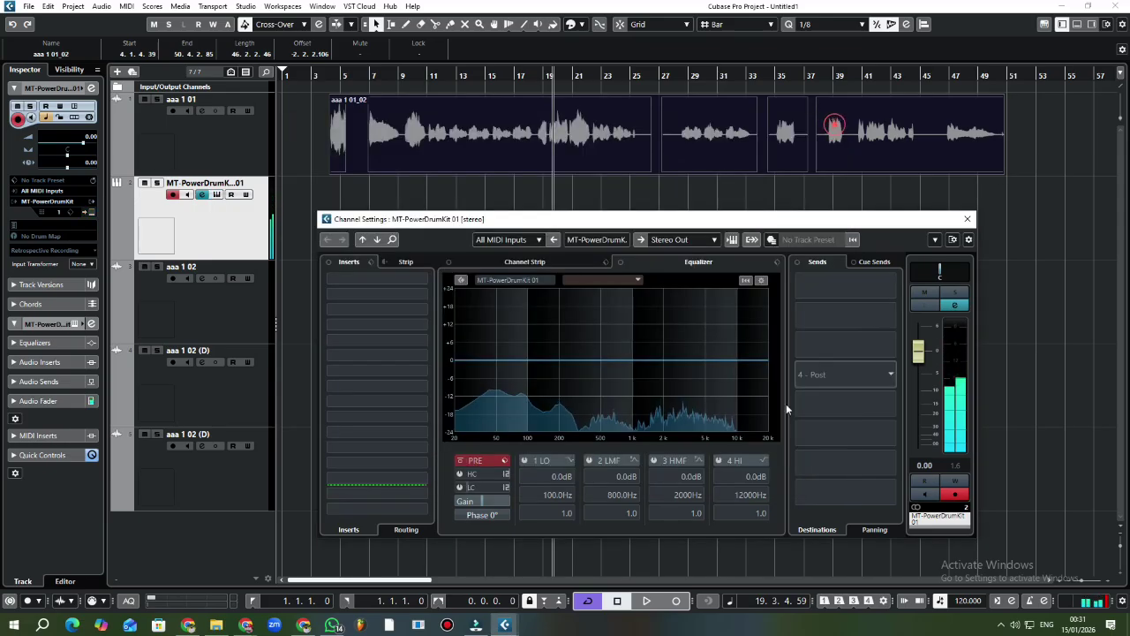
click(967, 219)
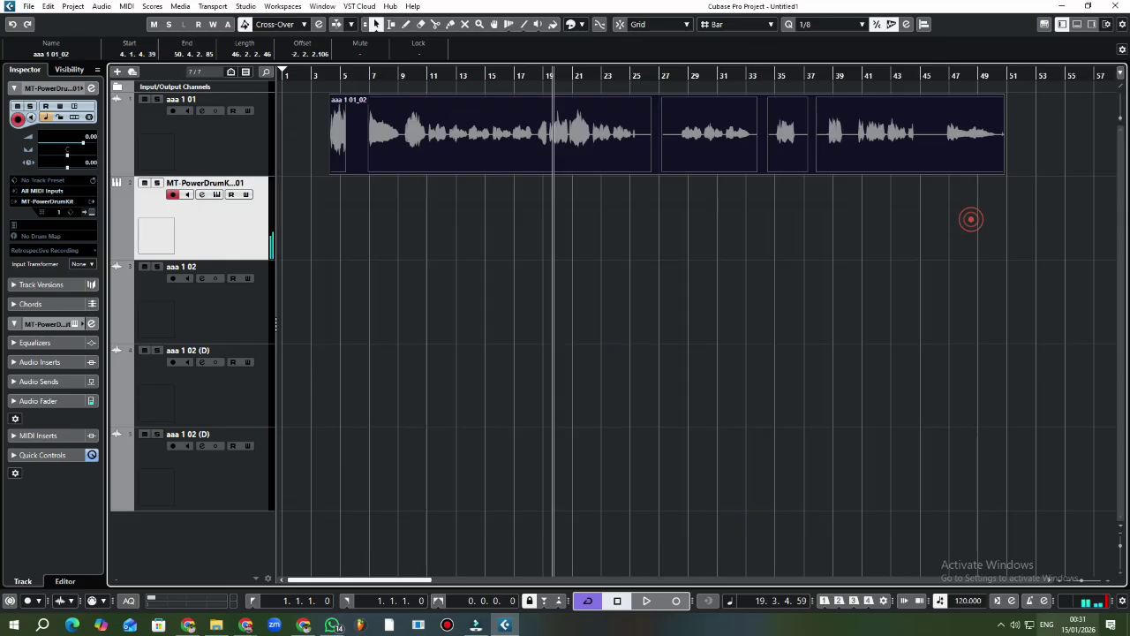
- Mute the system speaker volume by lowering it to 0, and raise it back to 98
click(1015, 624)
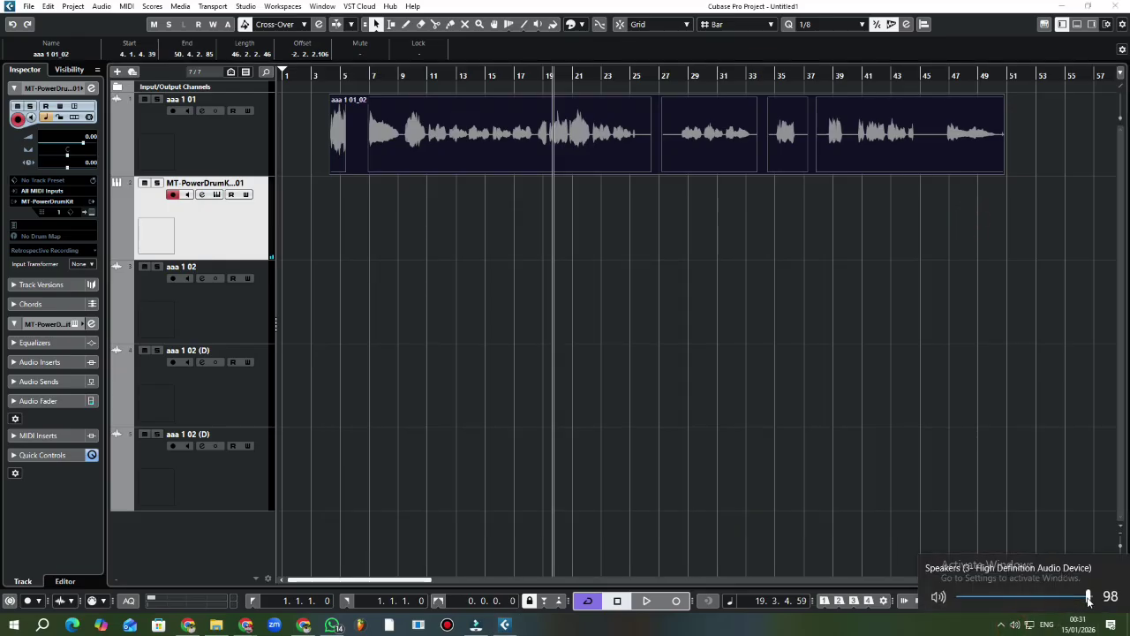
click(962, 599)
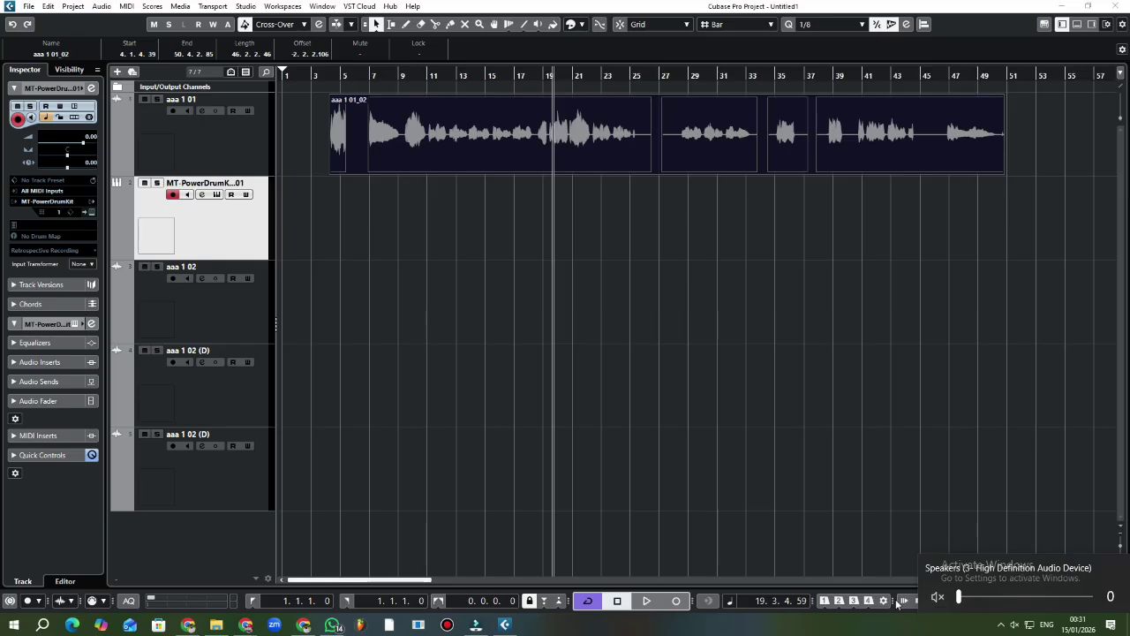
drag(960, 597, 1088, 598)
- Turn off cycle playback and move the playhead to about bar 4, near the start of the audio event on aaa 1 01
scroll(1091, 598, down, 20)
click(589, 601)
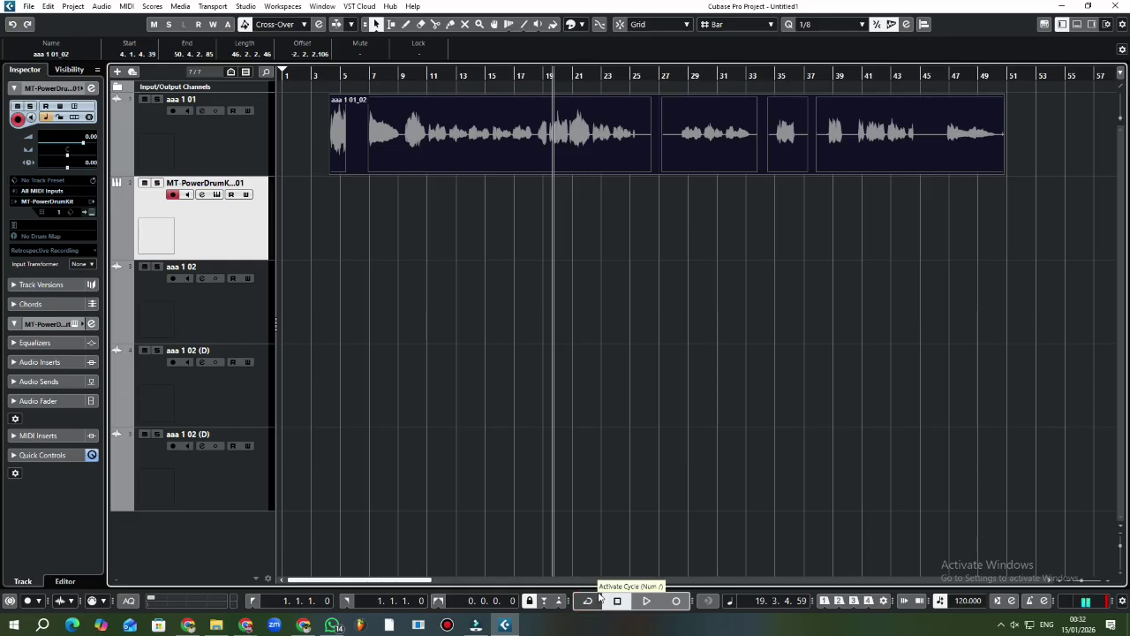
scroll(470, 447, down, 5)
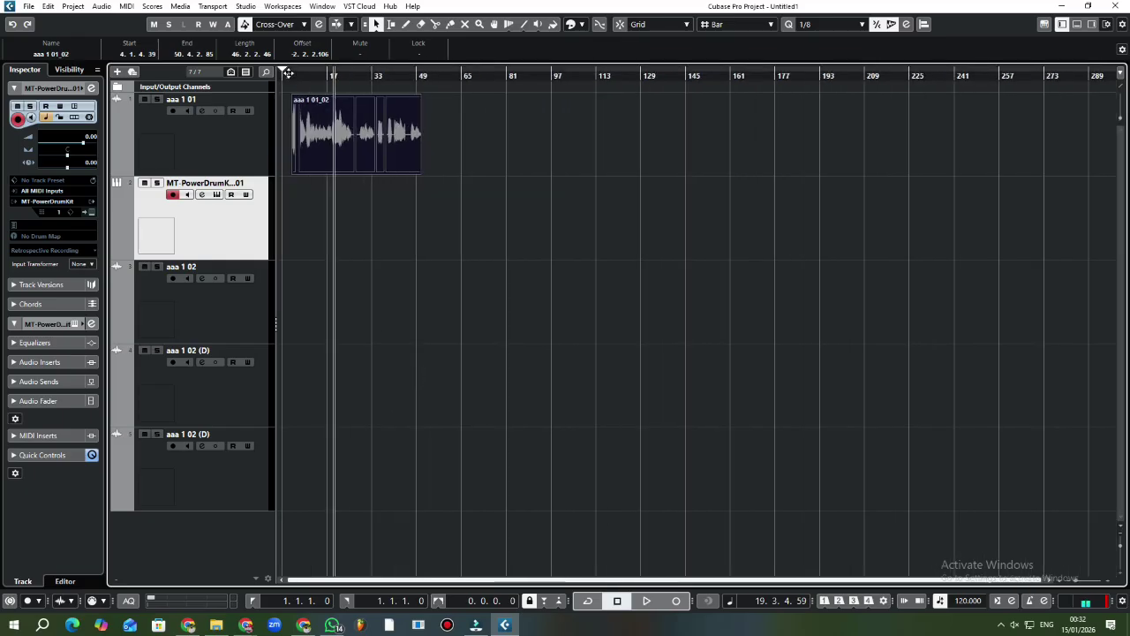
scroll(287, 73, up, 3)
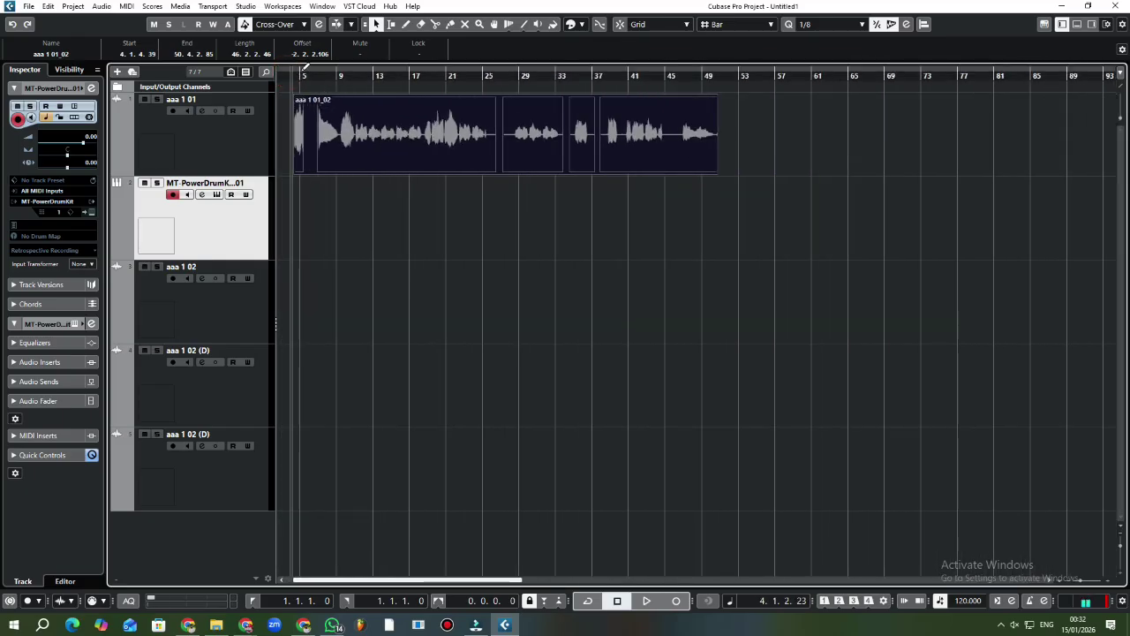
click(302, 72)
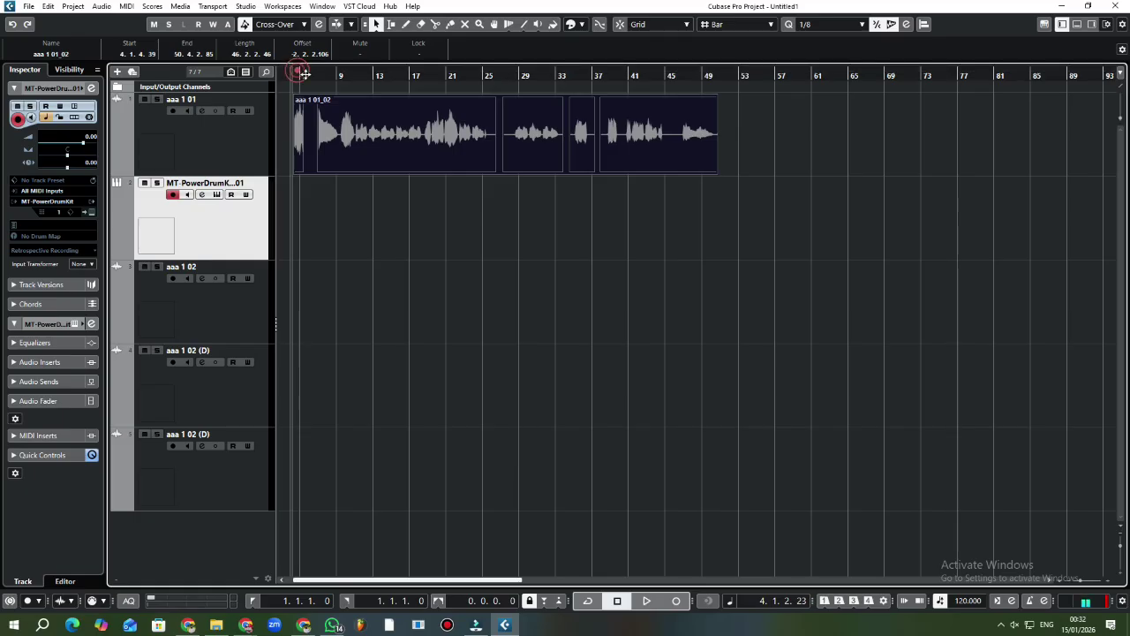
- Set the locators to the range of the selected audio event on aaa 1 01, deselect it and turn on cycle playback
click(565, 240)
drag(706, 240, 451, 104)
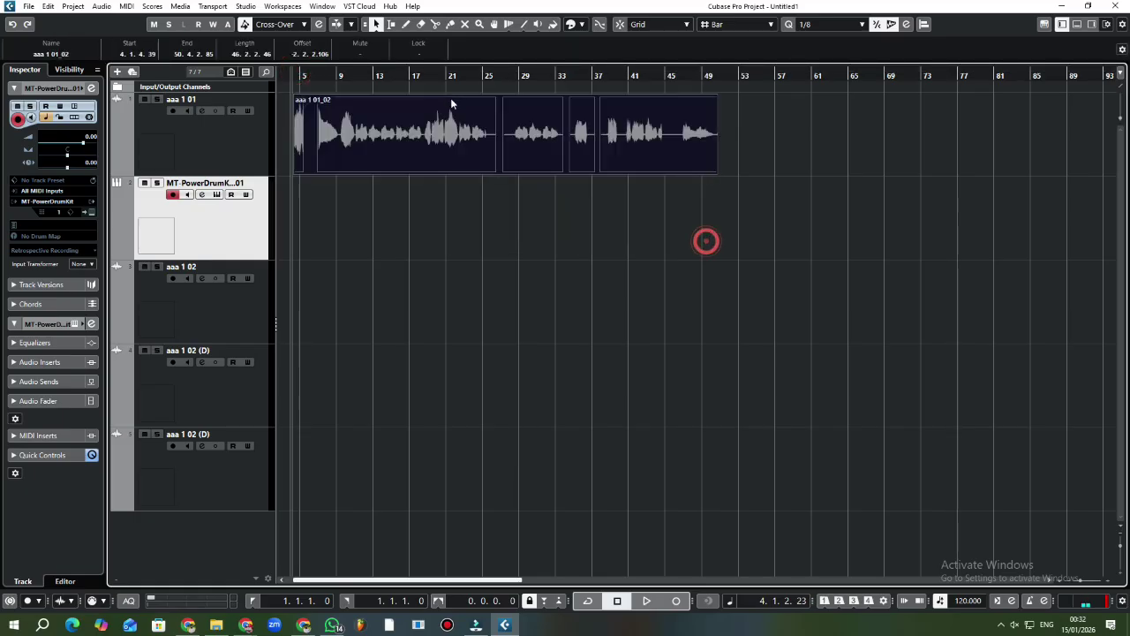
key(p)
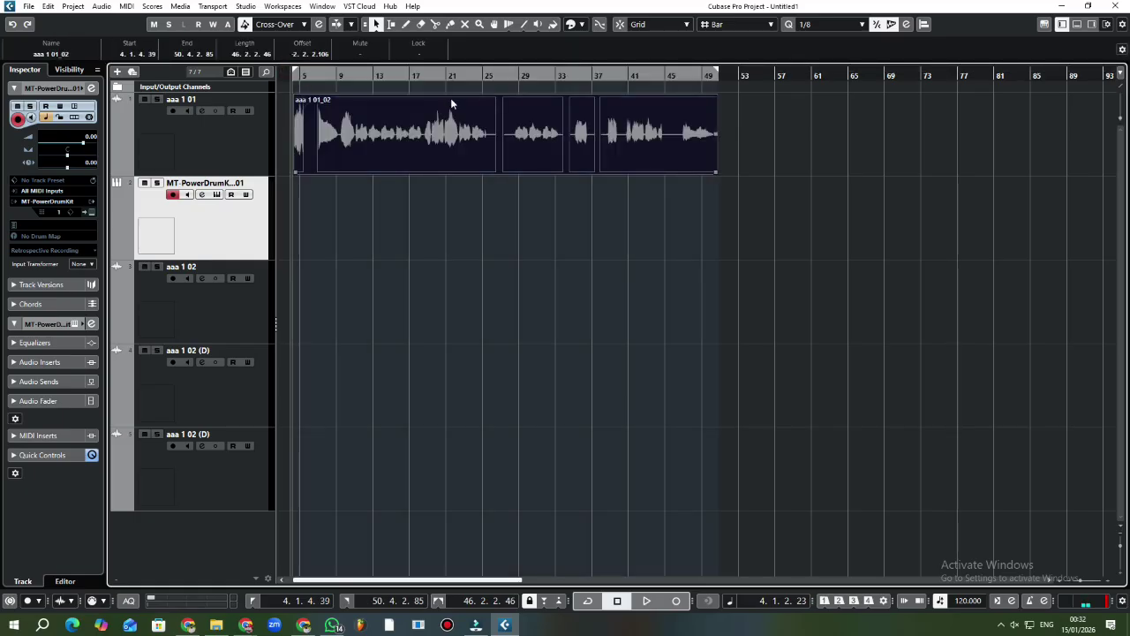
click(775, 196)
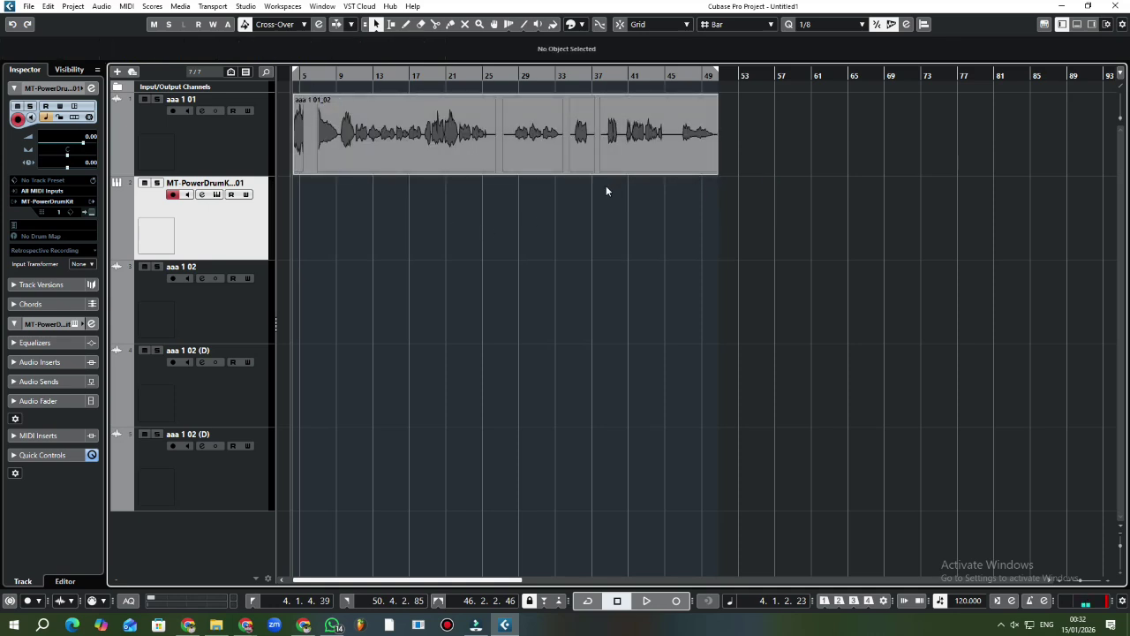
click(741, 172)
click(587, 600)
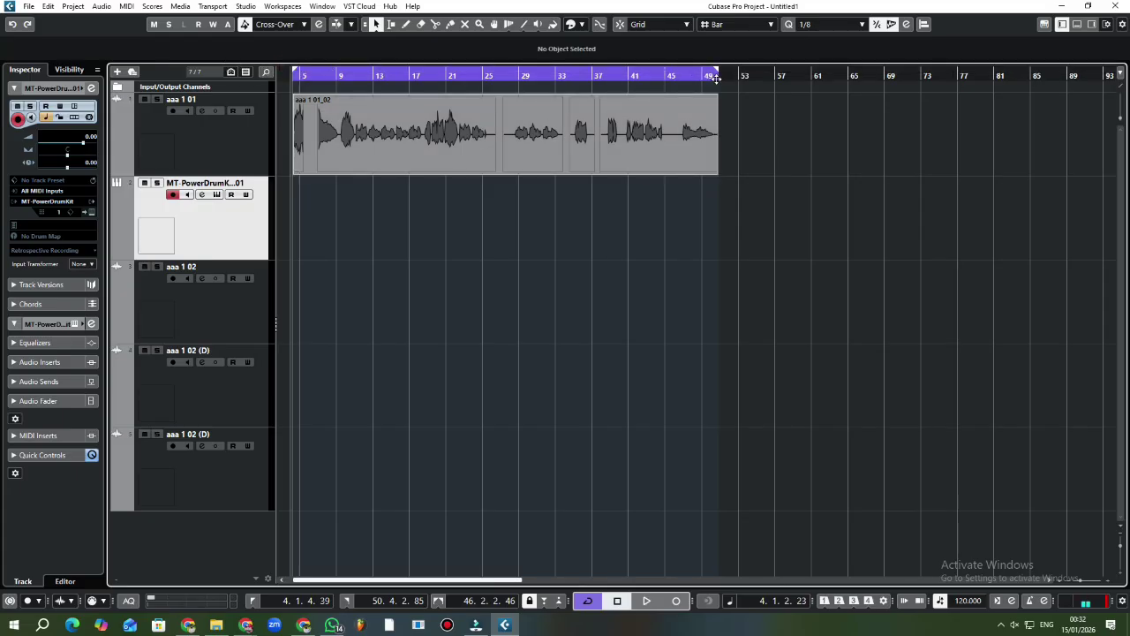
- Play the end of the cycle range from about bar 47 and stop near bar 50
click(687, 80)
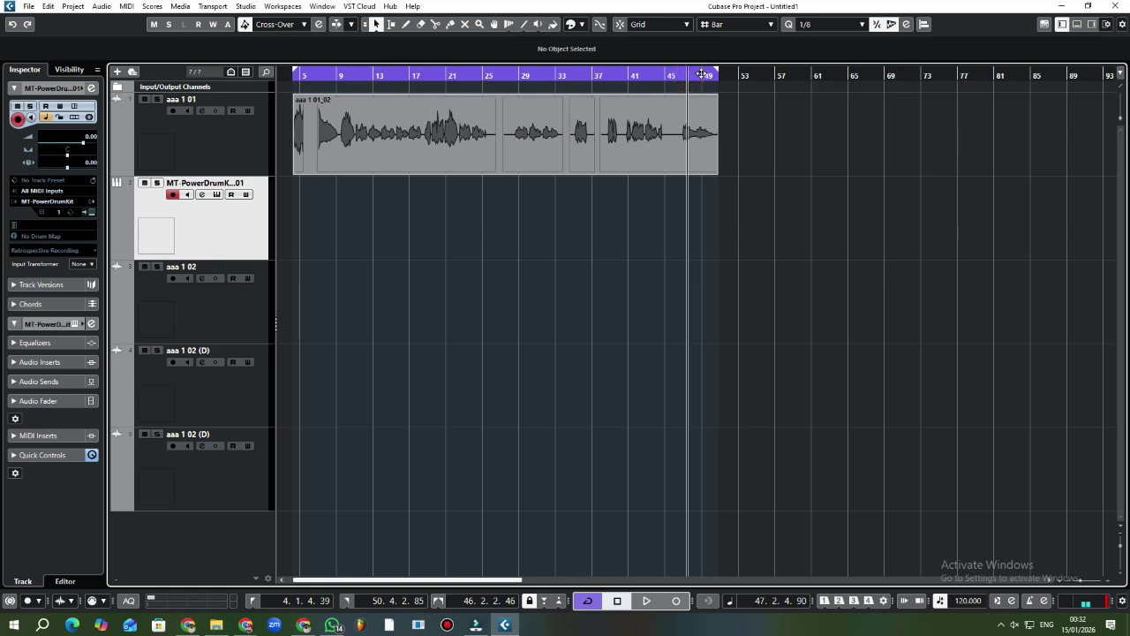
key(space)
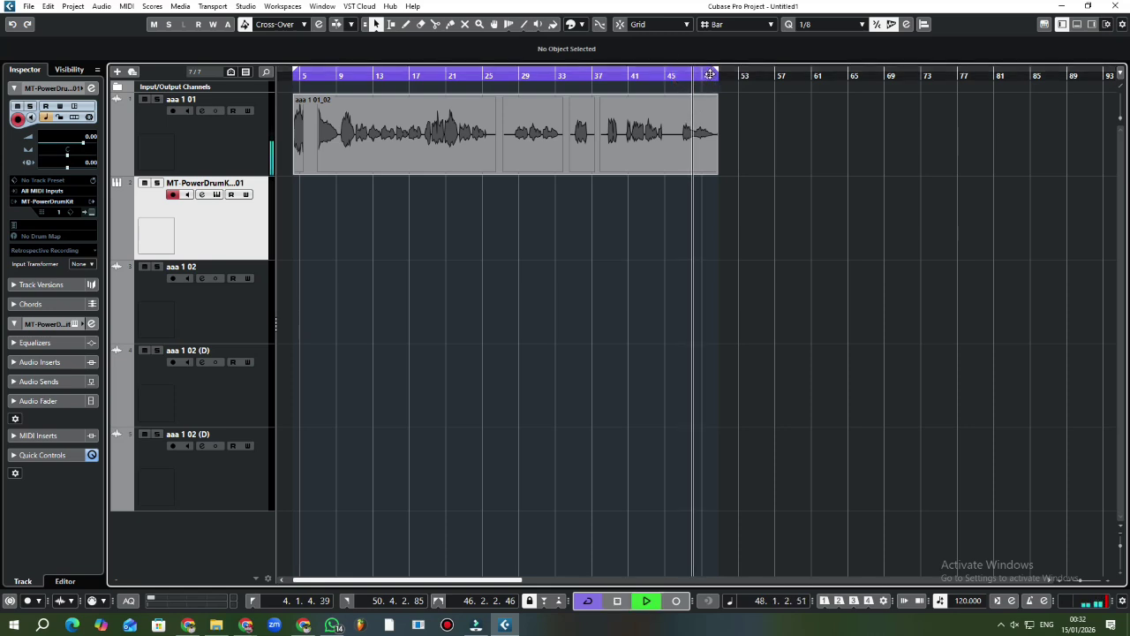
key(space)
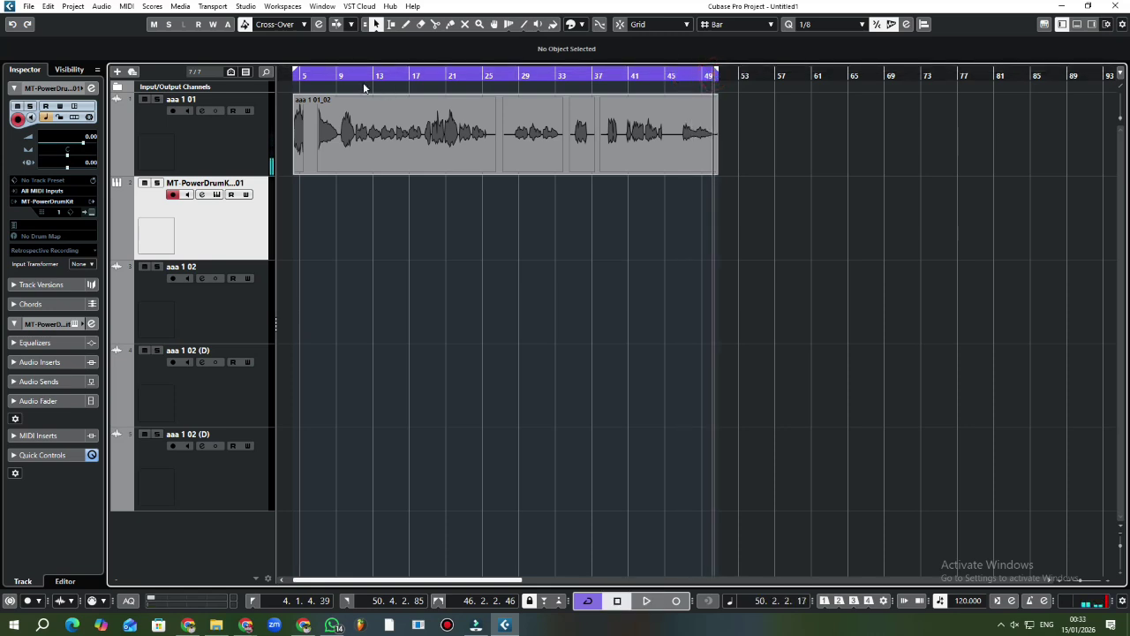
- Resume playback and shorten the cycle range to run from about bar 42 to bar 45
key(space)
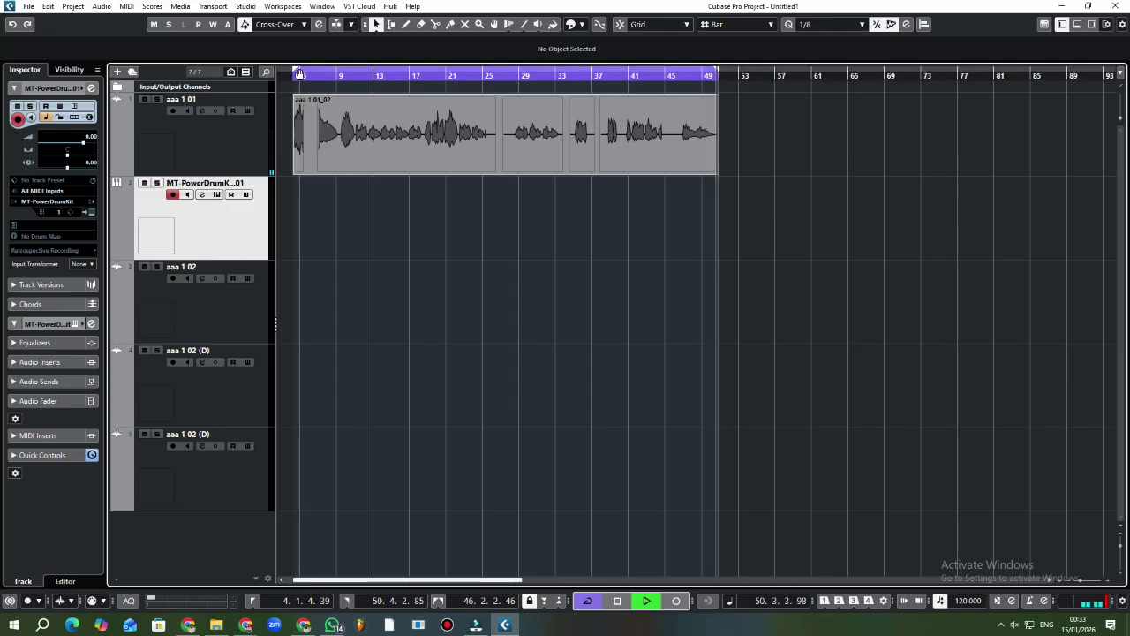
drag(292, 72, 650, 73)
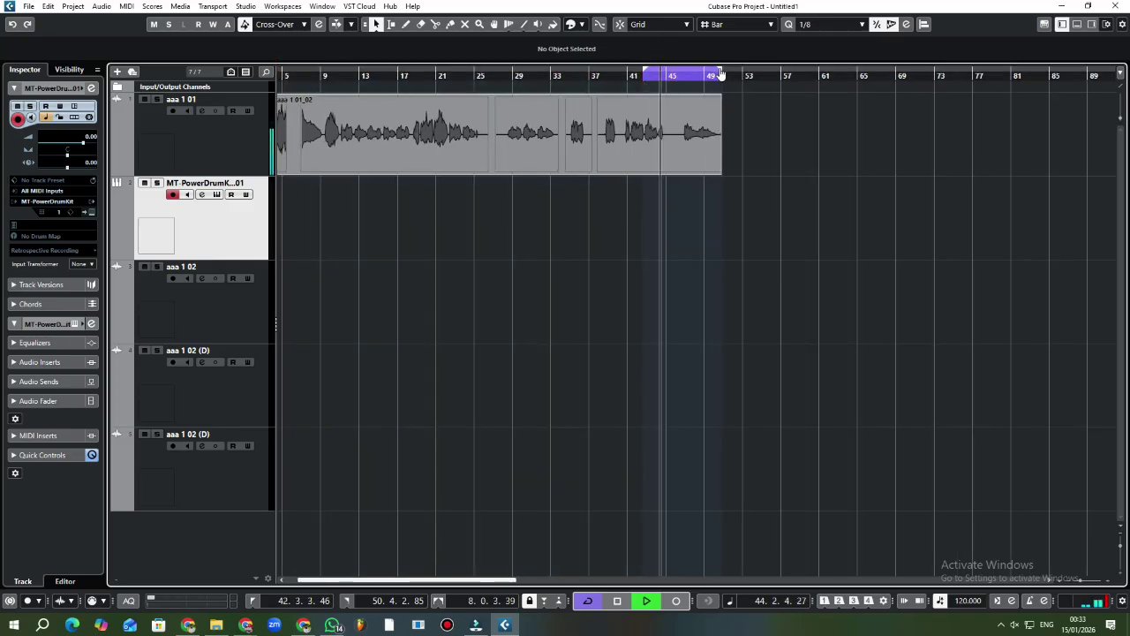
drag(720, 75, 674, 76)
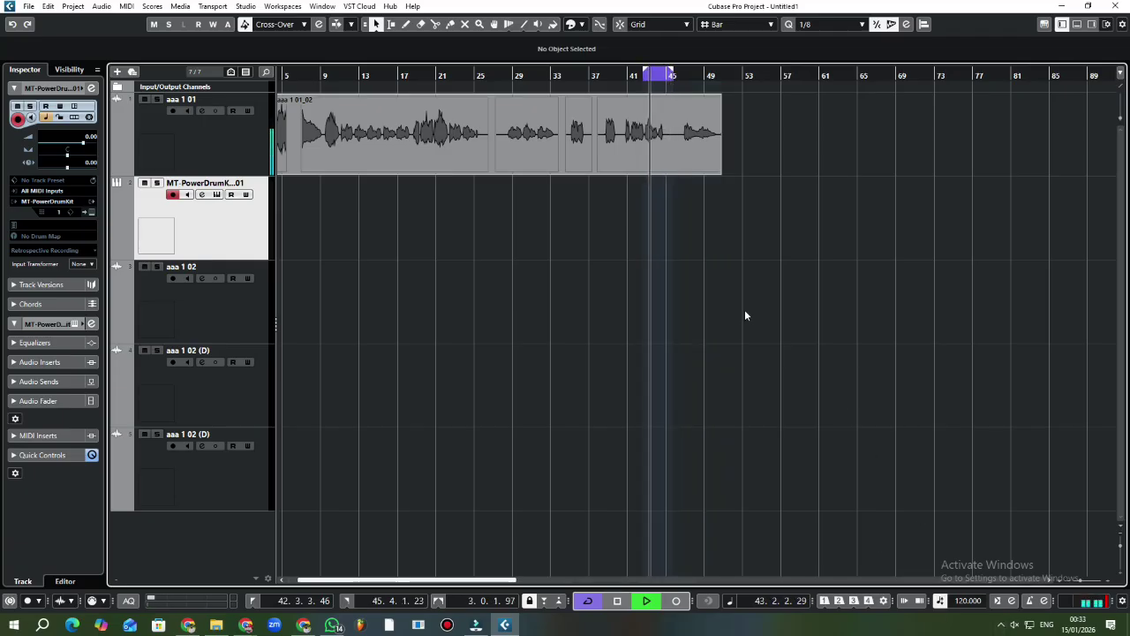
- Set the system speaker volume to 9 and stop the looped playback
click(1013, 625)
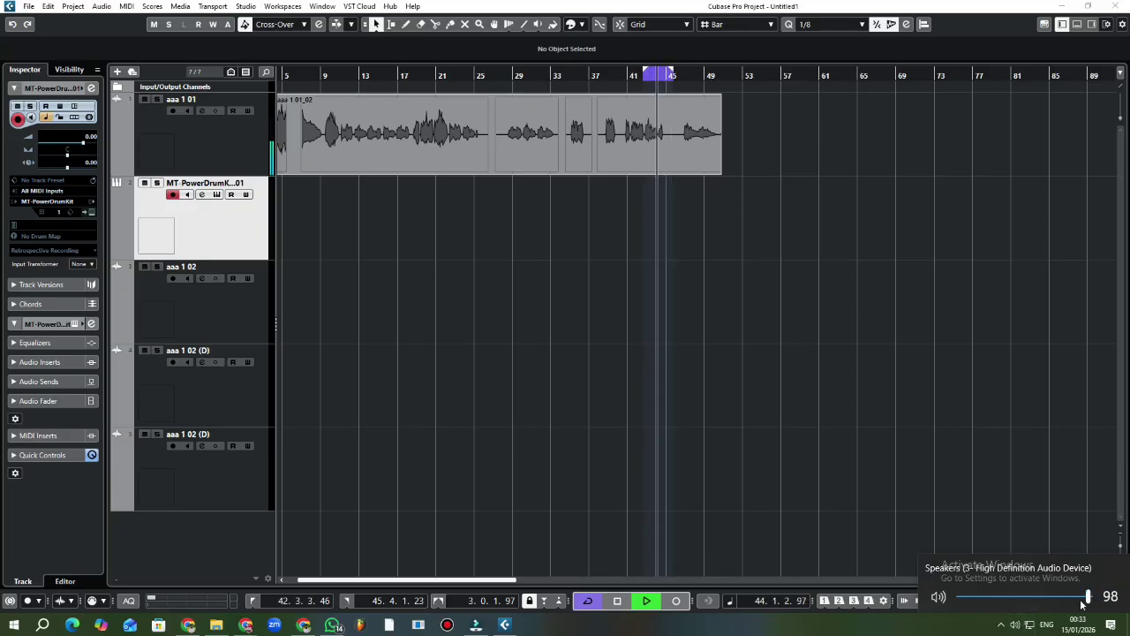
drag(1082, 603, 970, 601)
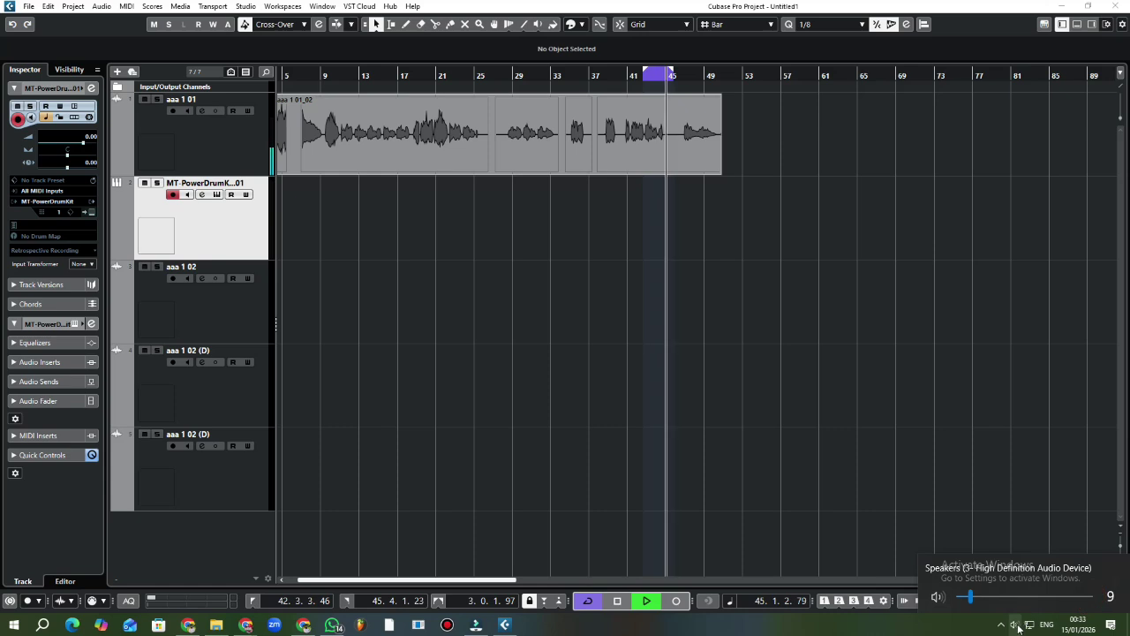
click(1016, 625)
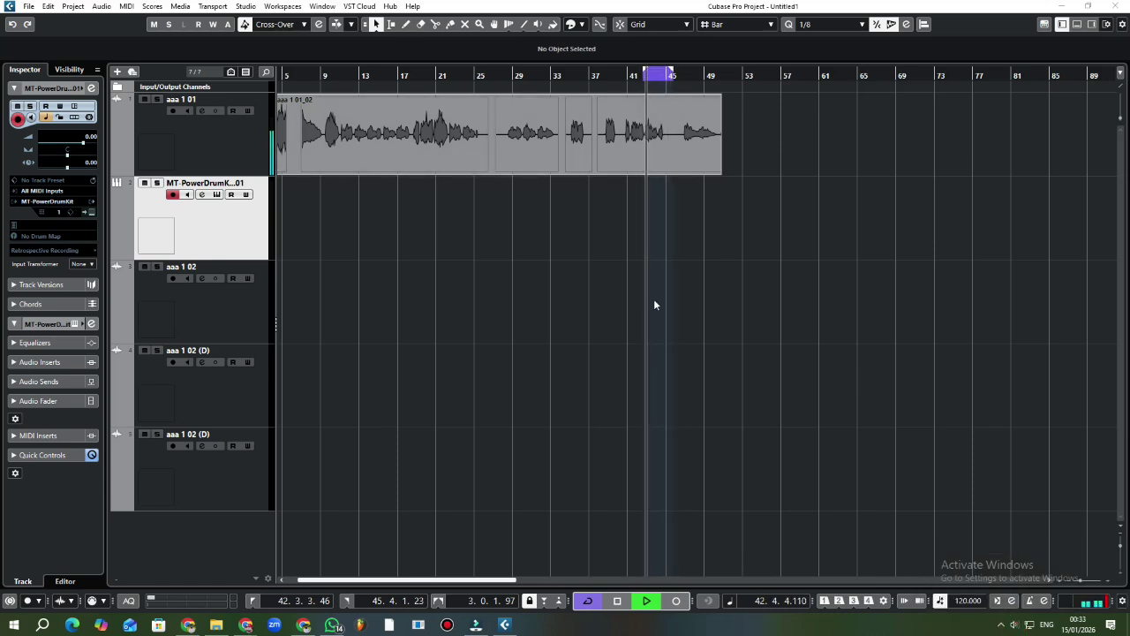
click(617, 600)
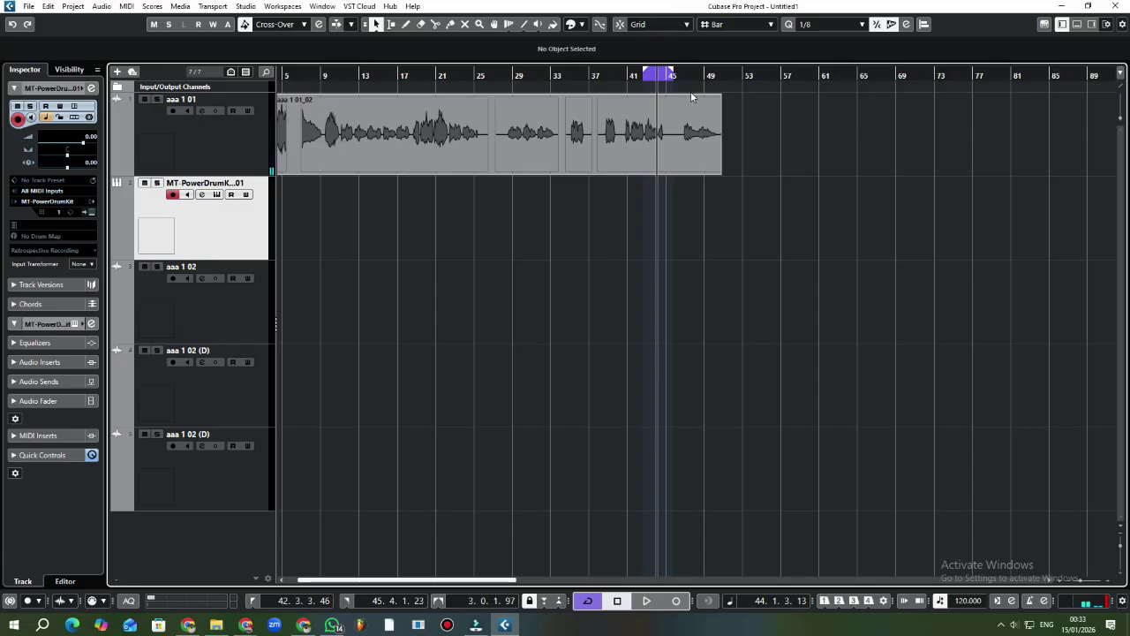
- Widen the cycle range to run from about bar 22 to bar 50, and select the aaa 1 01 track
drag(645, 75, 449, 77)
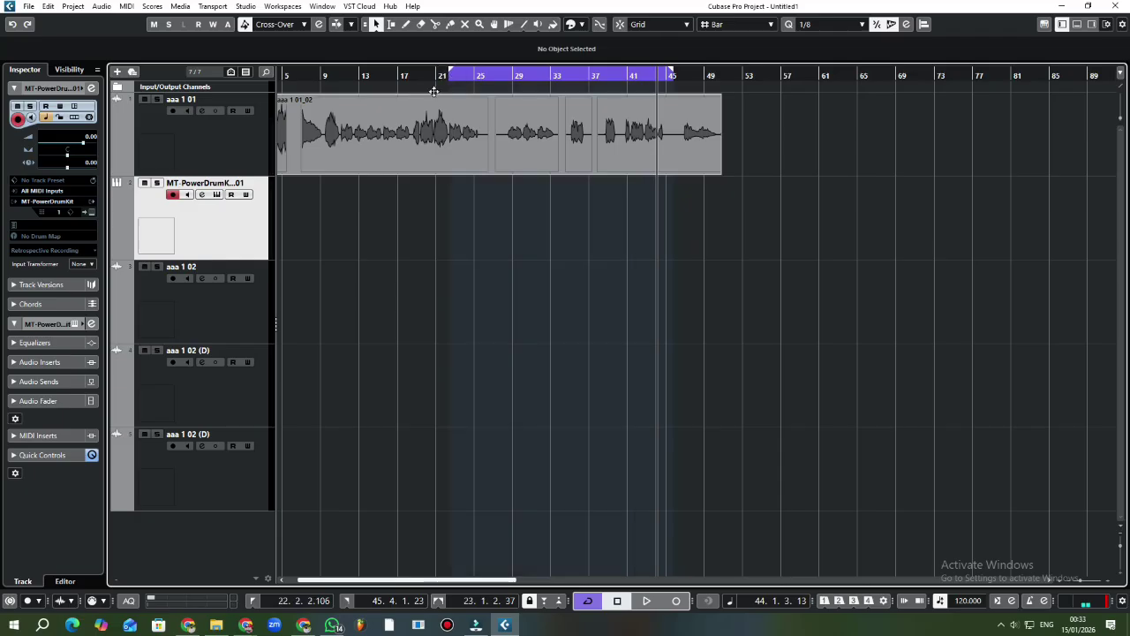
click(218, 137)
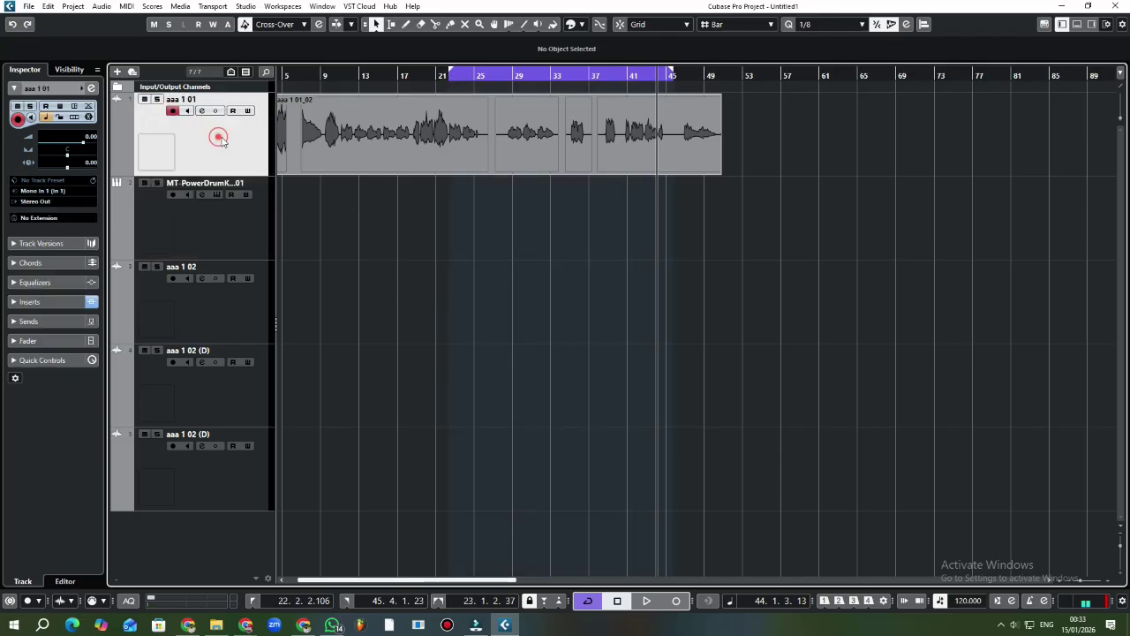
click(219, 211)
click(207, 146)
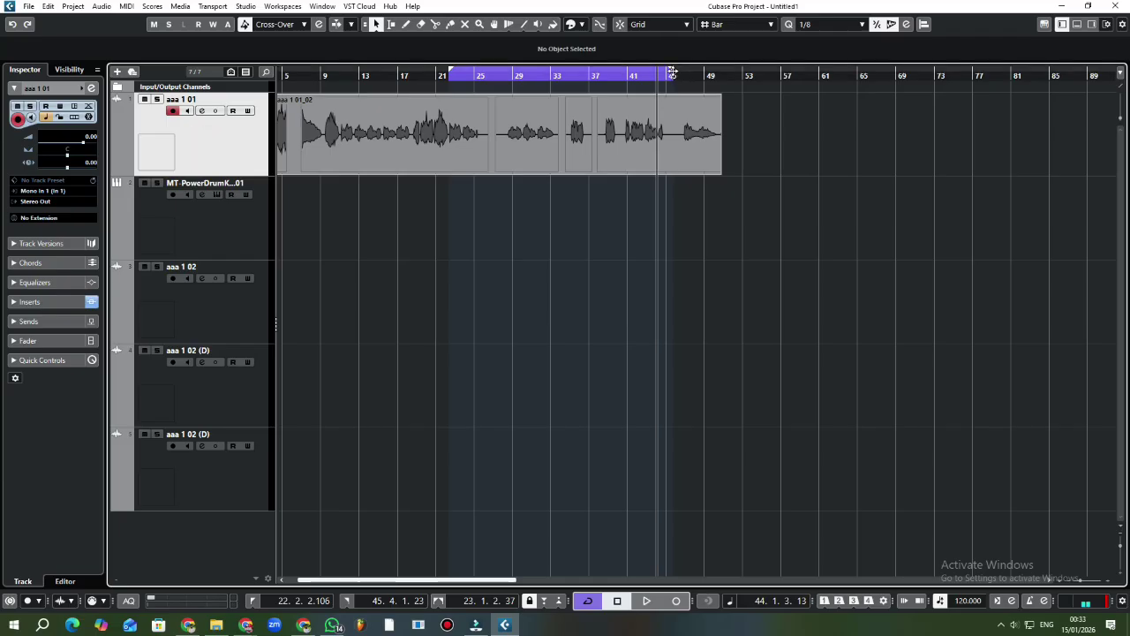
drag(673, 74, 713, 76)
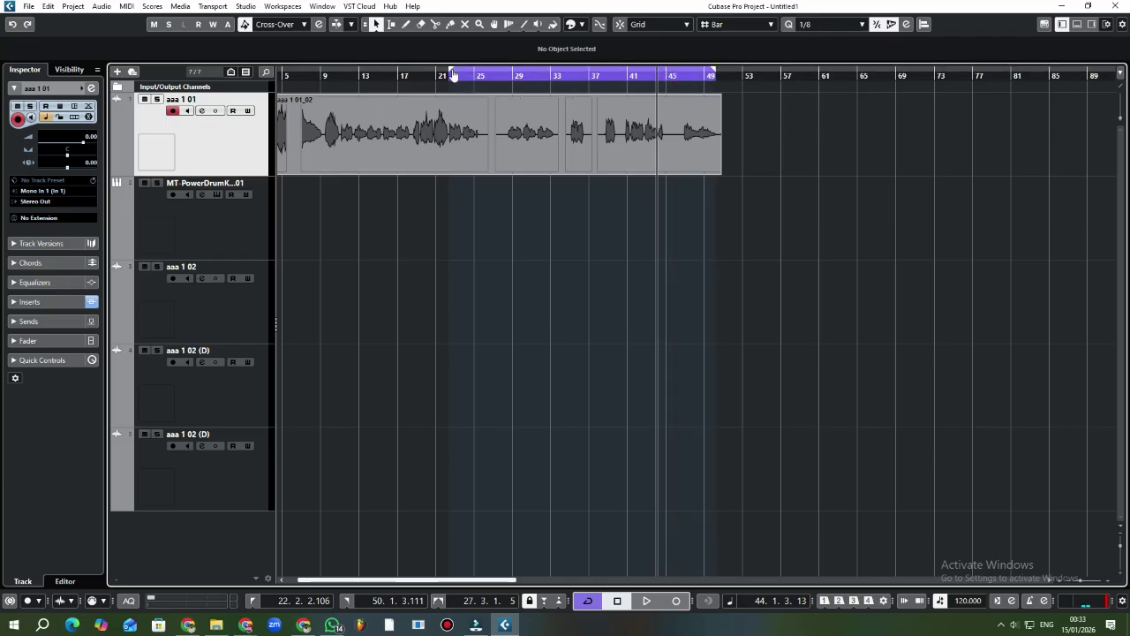
- Turn off cycle playback and move the playhead to about bar 13
click(587, 601)
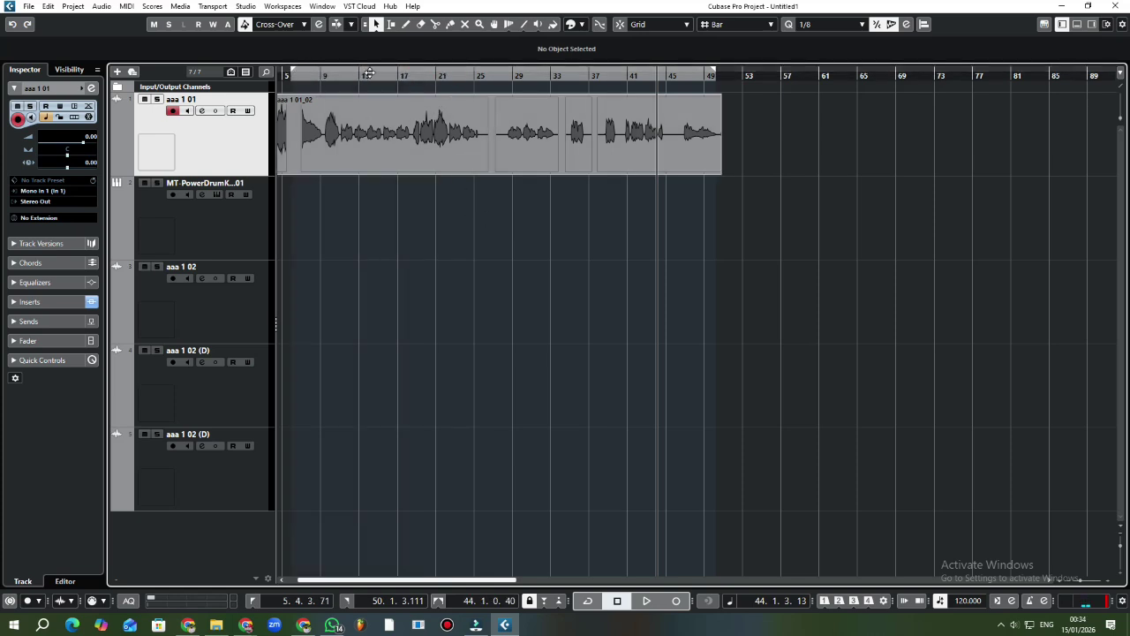
drag(369, 74, 441, 61)
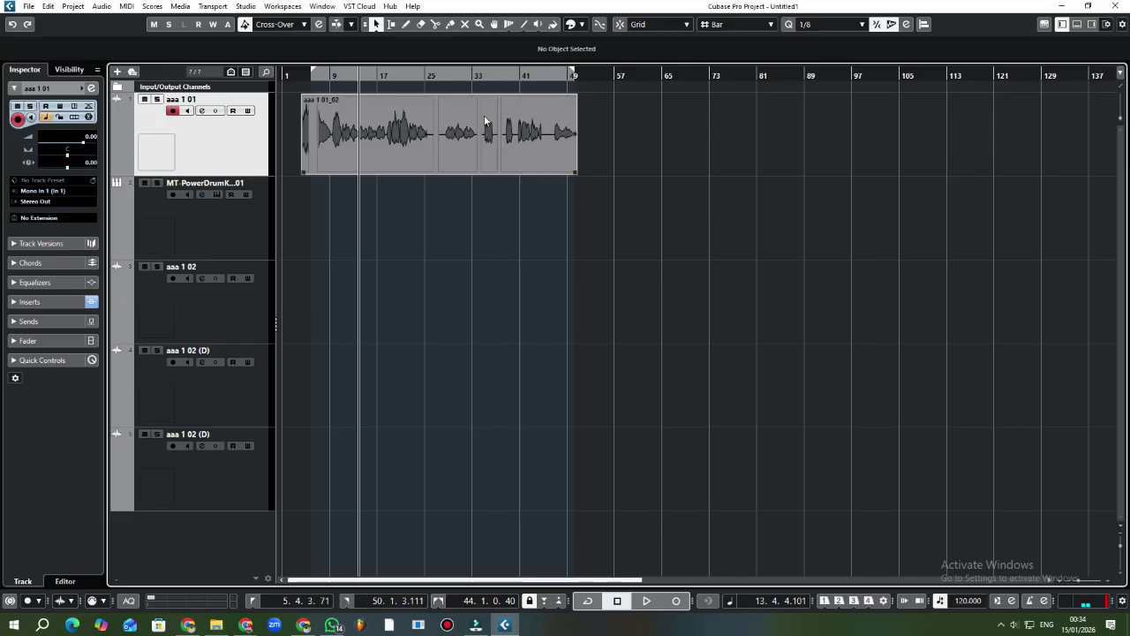
- Magnify the short waveform around bar 35 on aaa 1 01 with the Zoom tool until its individual wave cycles can be examined
click(478, 24)
drag(482, 117, 505, 155)
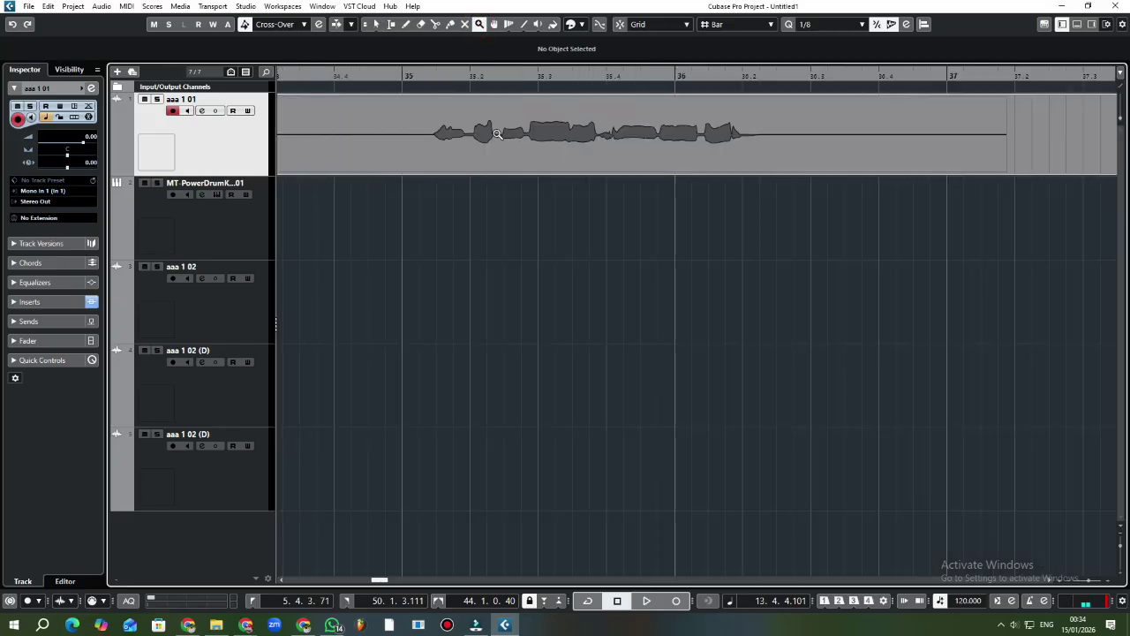
drag(426, 109, 799, 176)
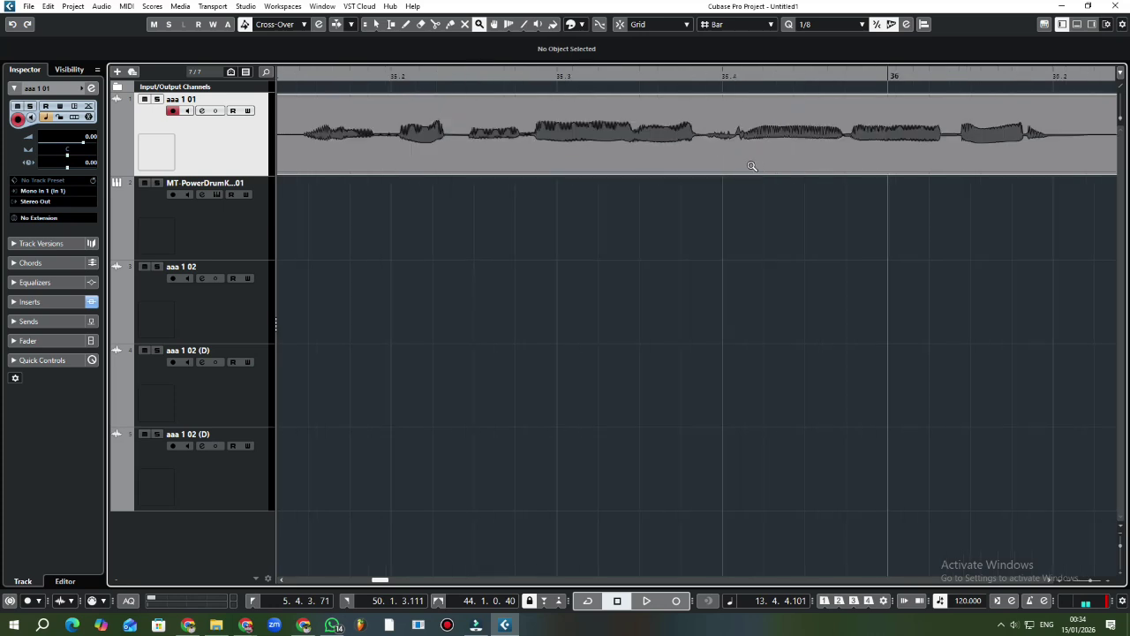
drag(479, 116, 693, 166)
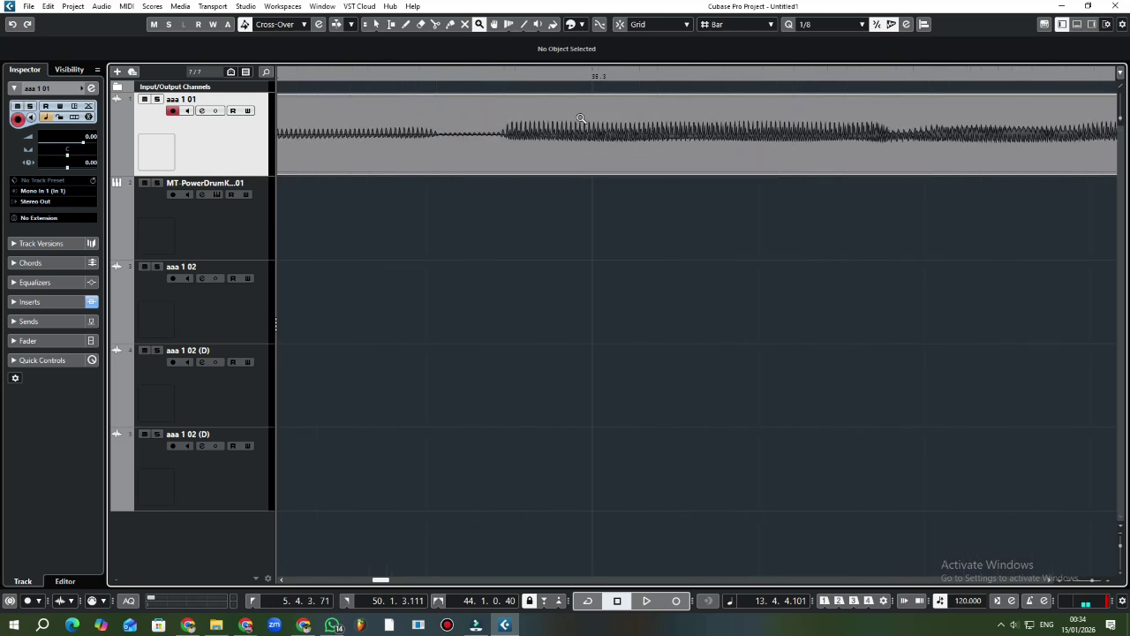
drag(580, 118, 669, 135)
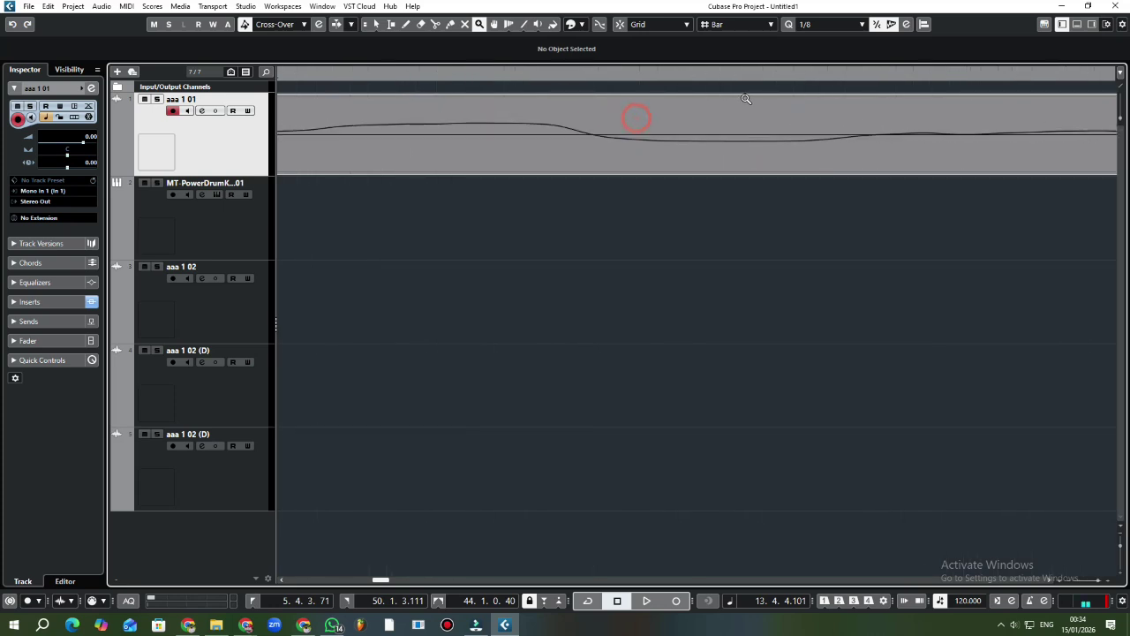
click(667, 131)
- Zoom back out until the entire aaa 1 01 audio event is in view, and return to the Object Selection tool
key(j)
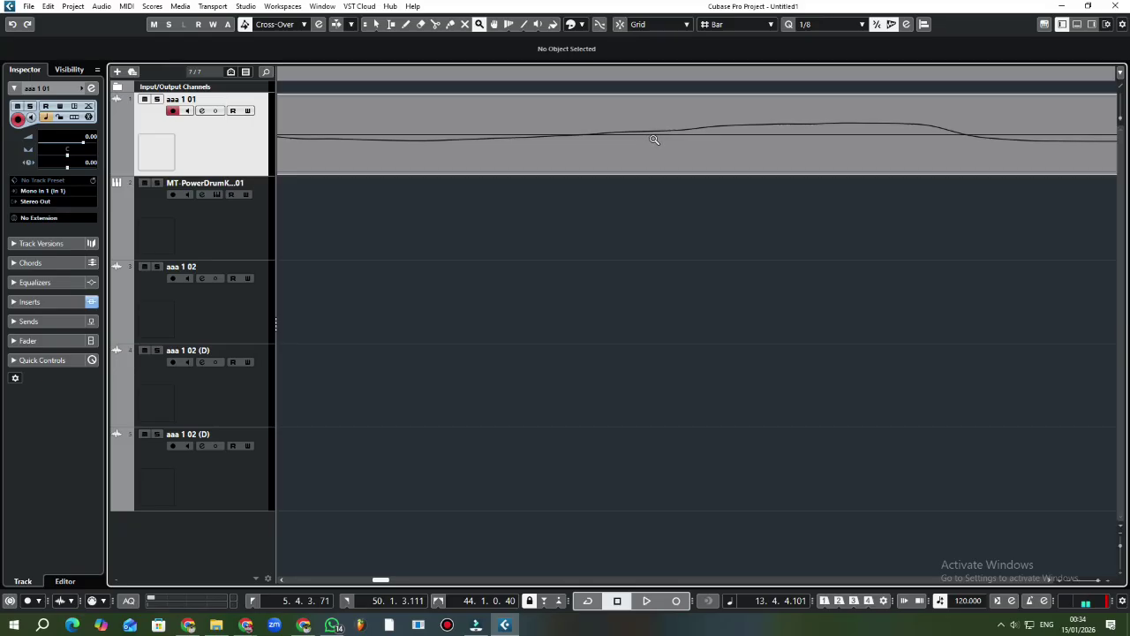
key(g)
key(g)
key(g)
key(g)
key(g)
key(g)
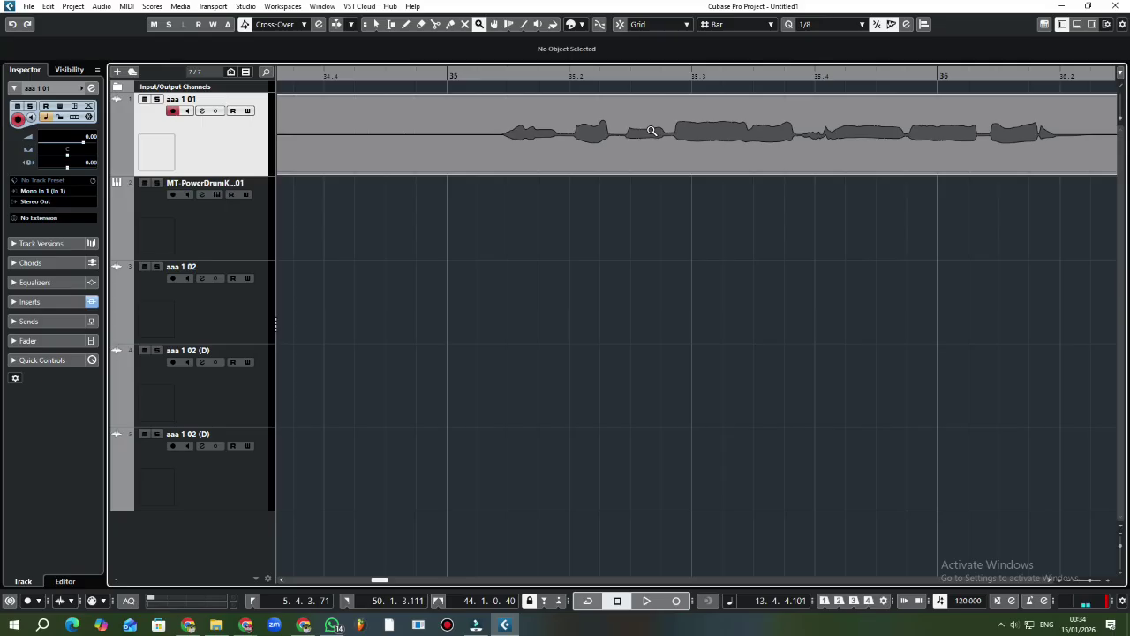
key(g)
key(g)
key(g)
key(g)
key(g)
key(g)
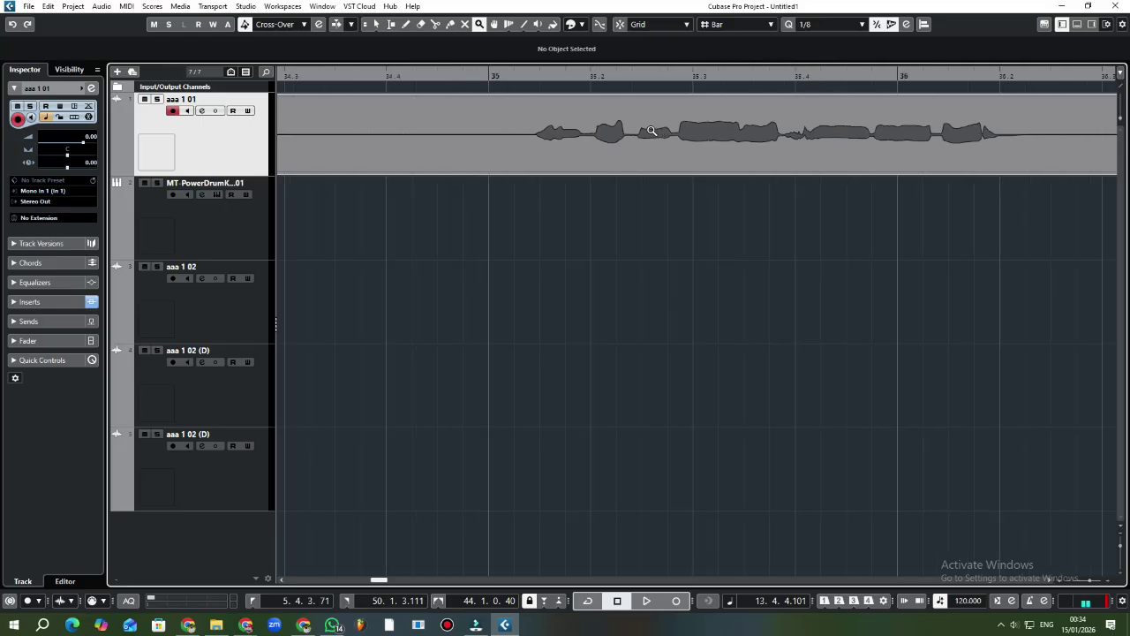
key(g)
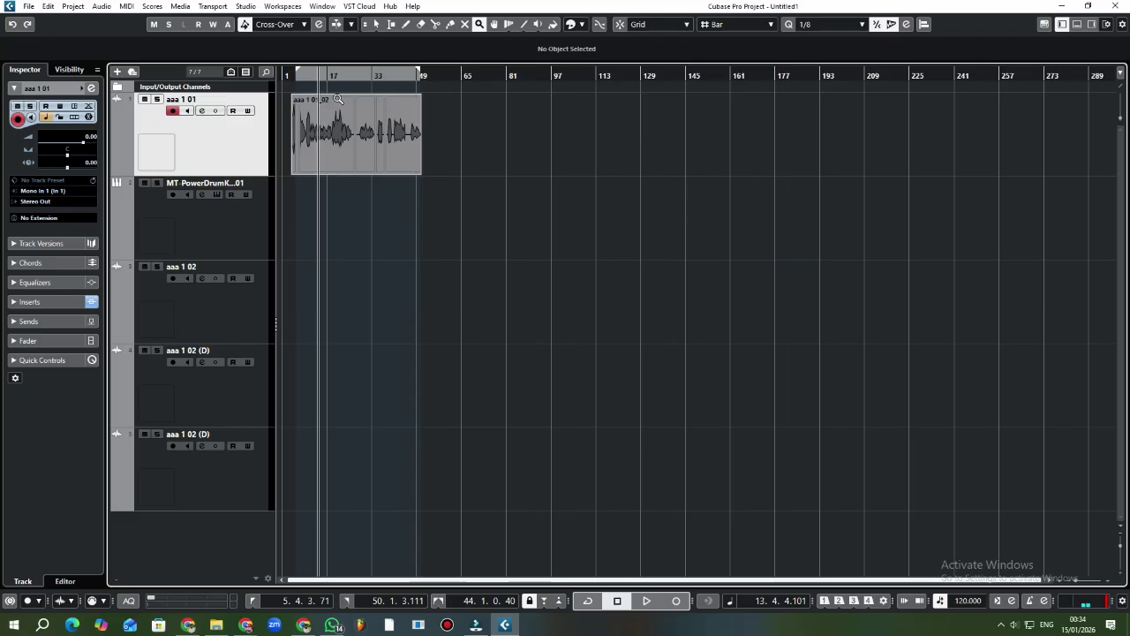
key(1)
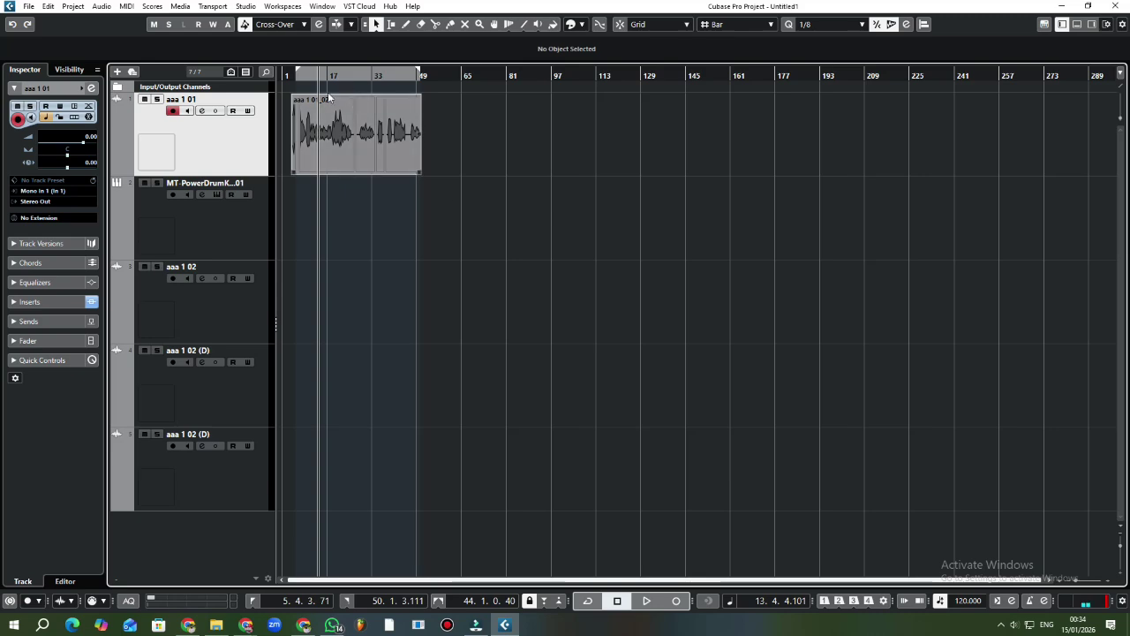
- Move the playhead to about bar 22 and shift the audio event on aaa 1 01 to start at about bar 33
drag(333, 77, 387, 77)
drag(361, 74, 374, 49)
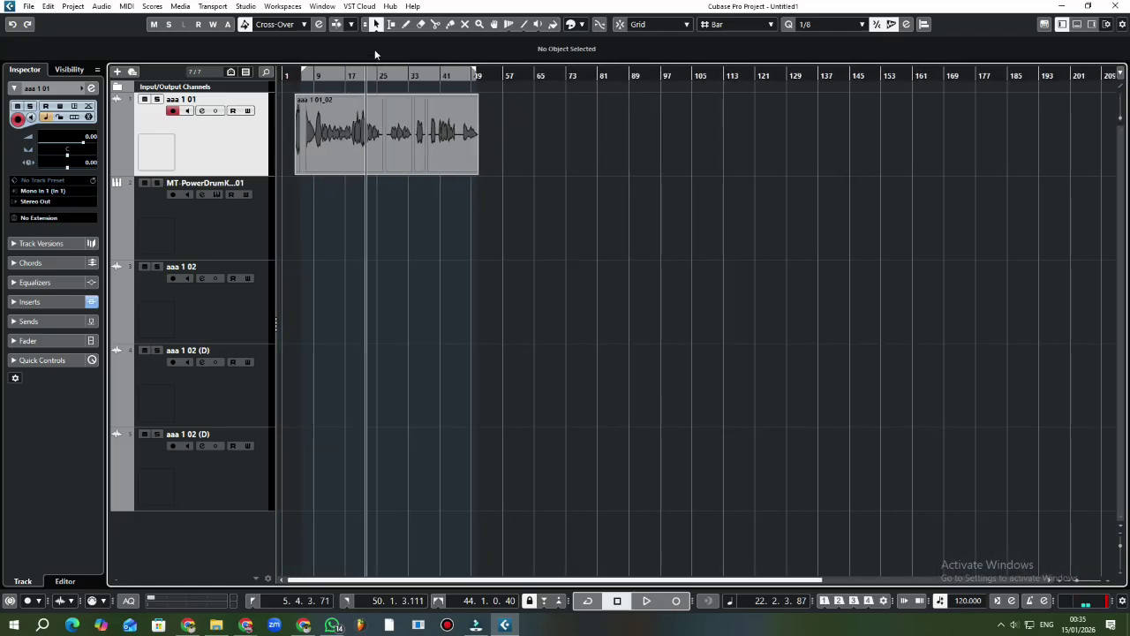
drag(369, 140, 484, 154)
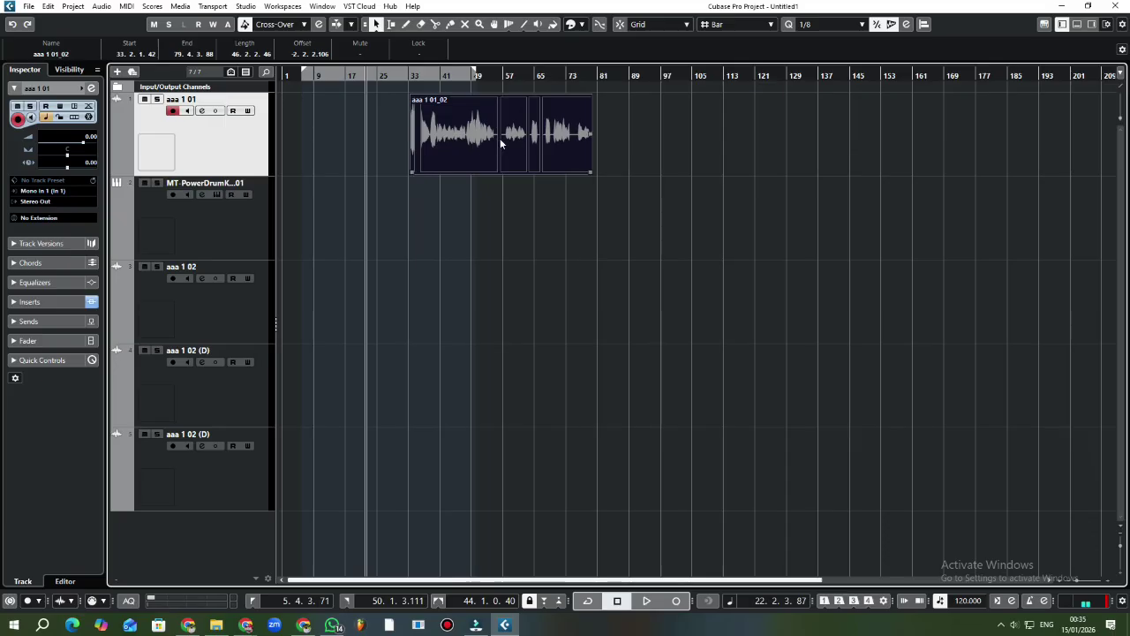
- Zoom in on the gap around bar 56 of the audio event to examine it, and zoom back out to the whole event
scroll(500, 138, up, 10)
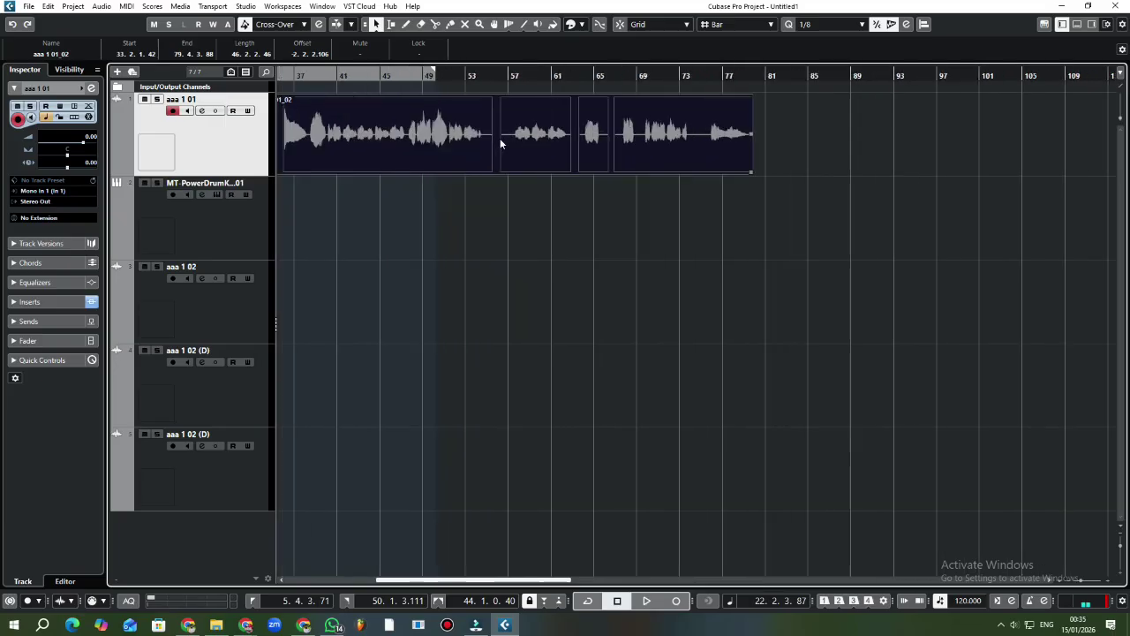
scroll(499, 147, up, 5)
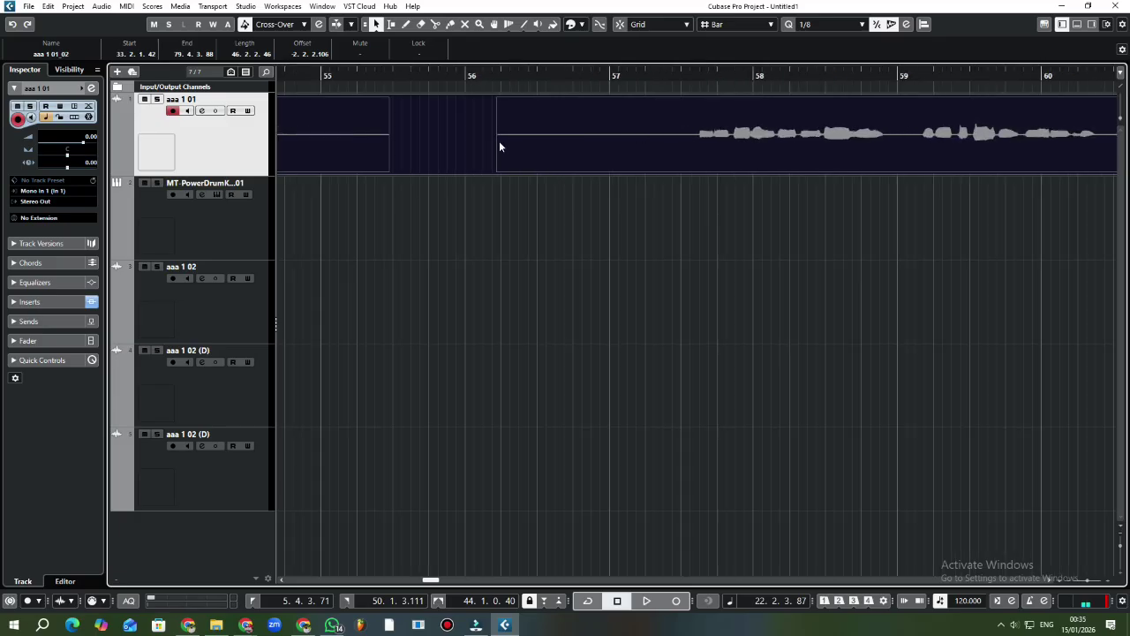
scroll(524, 152, up, 5)
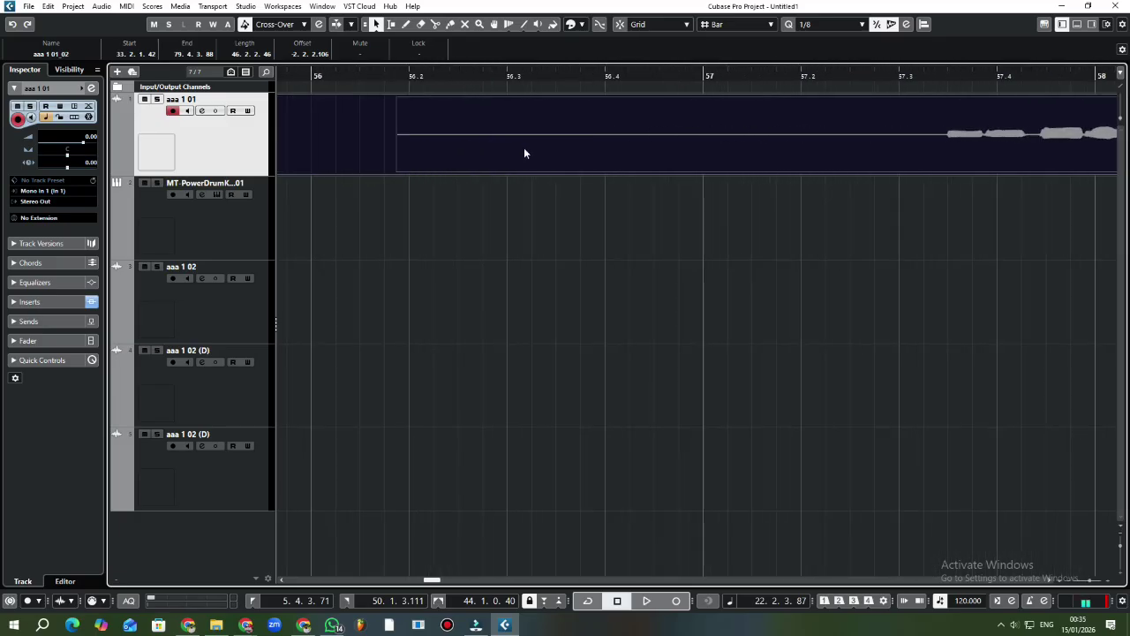
scroll(555, 154, down, 20)
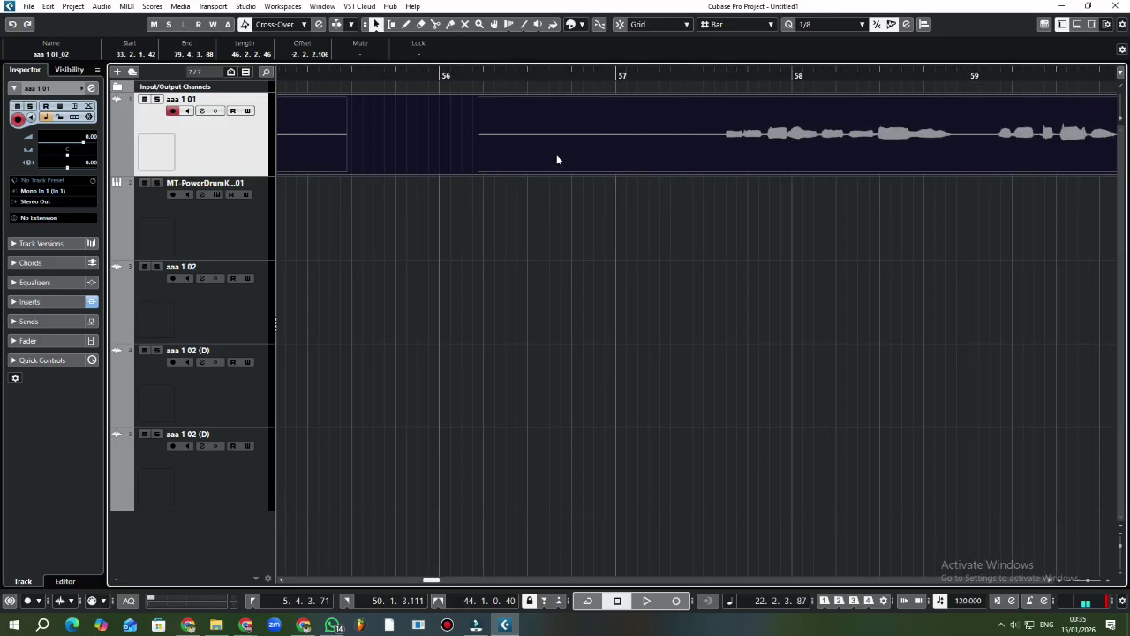
scroll(485, 144, up, 7)
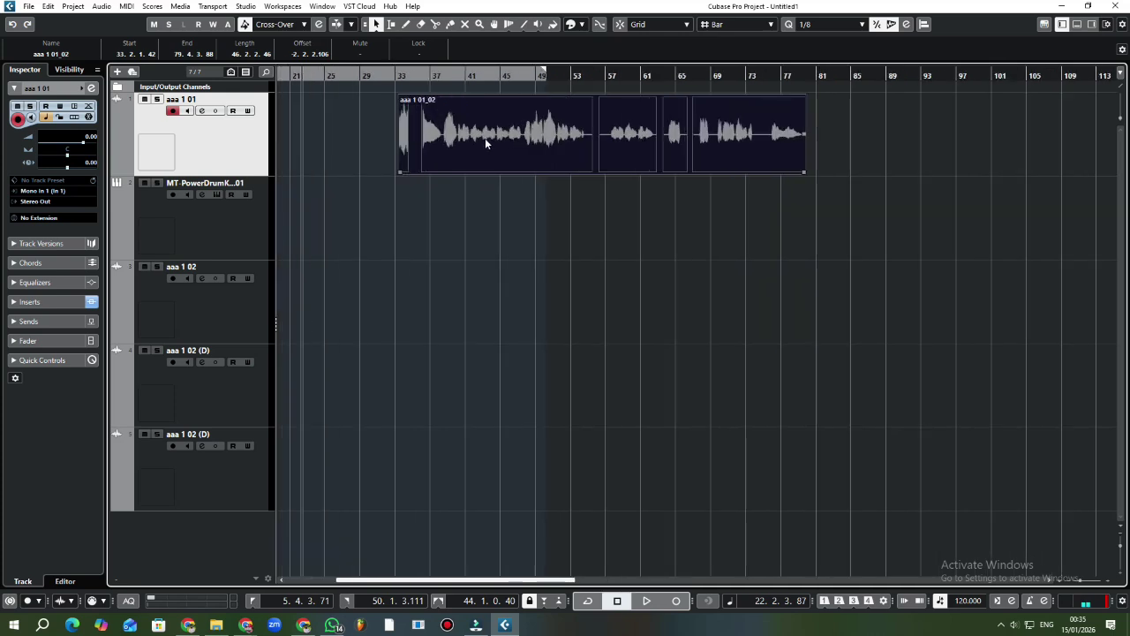
scroll(489, 137, down, 8)
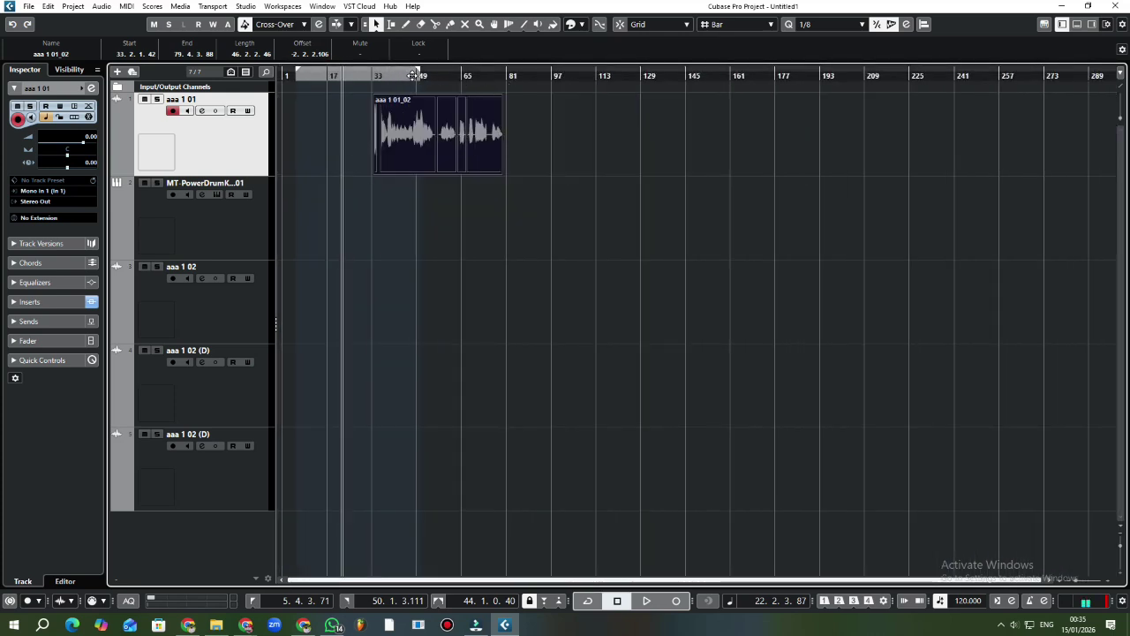
- Set the cycle range to span the moved audio event, from about bar 33 to about bar 80, and deselect the event
drag(418, 73, 504, 78)
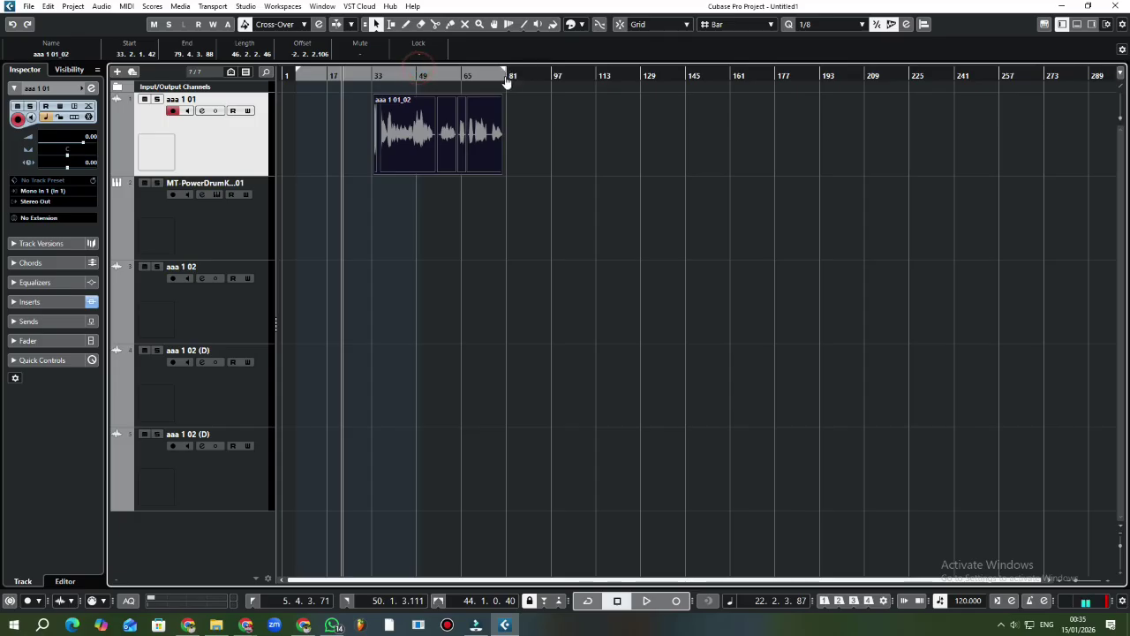
drag(336, 76, 374, 88)
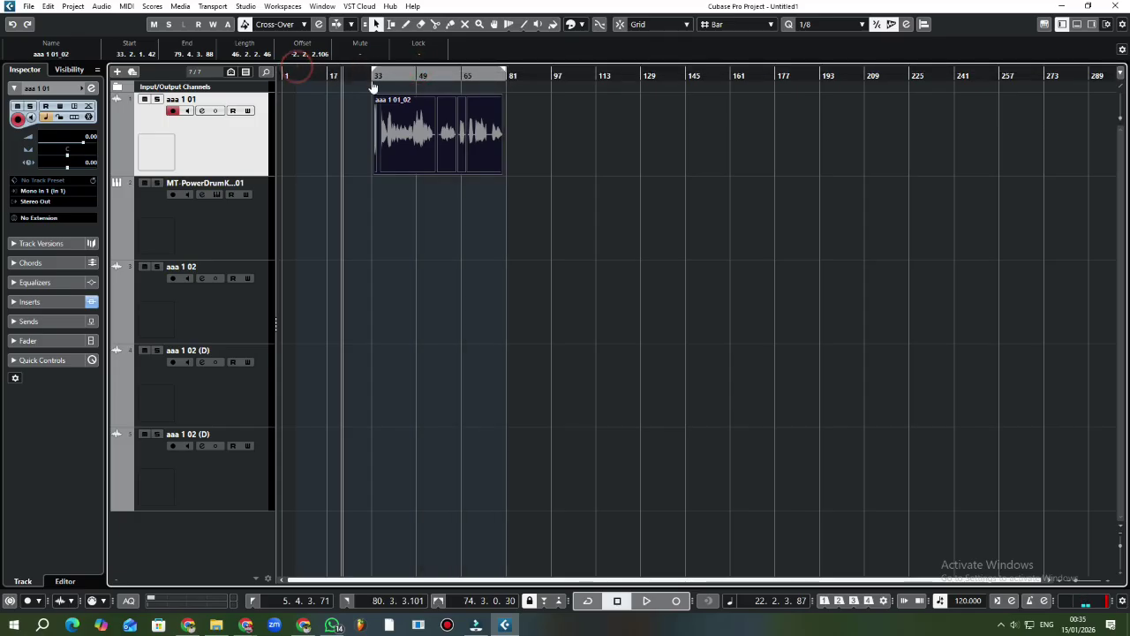
click(561, 206)
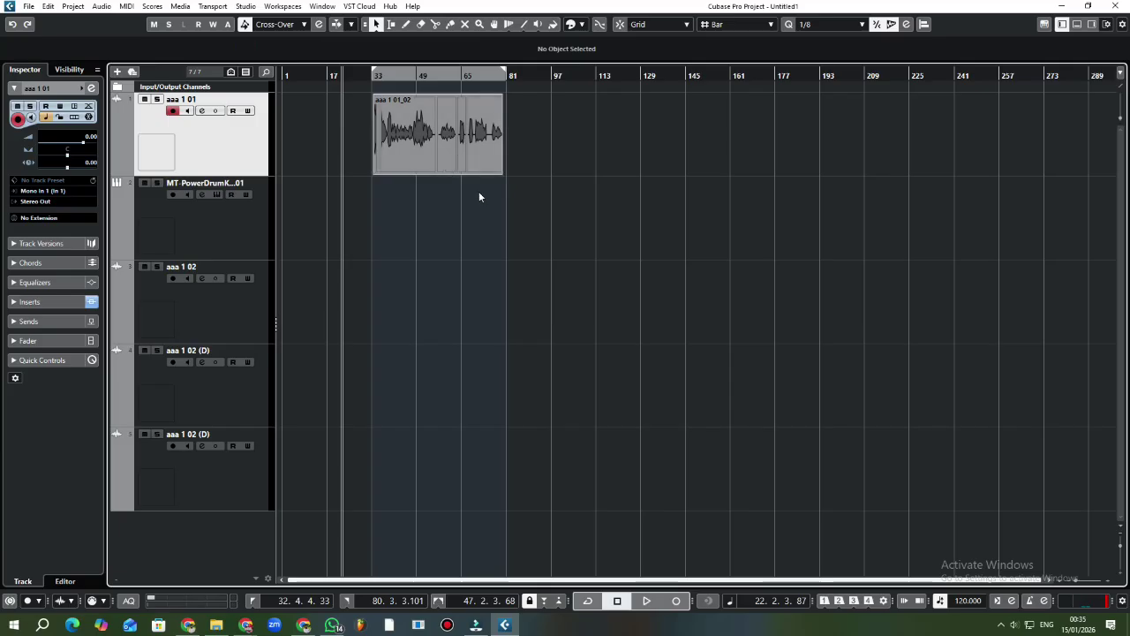
- Place five copies of the audio event one after another along aaa 1 01, the last starting at about bar 246, and select the original
click(458, 143)
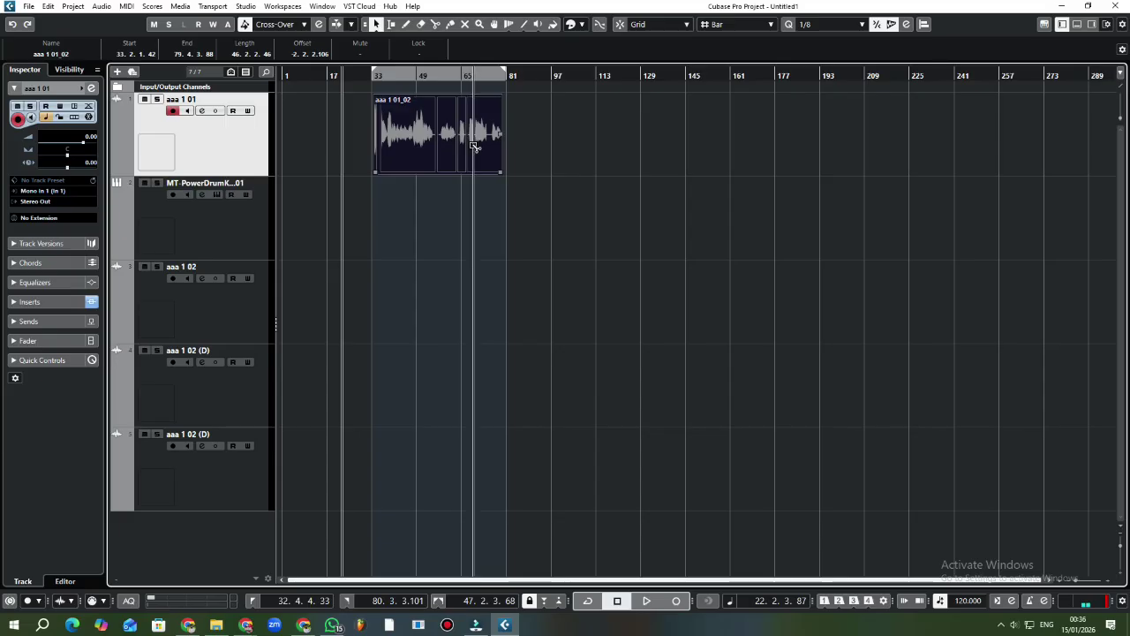
drag(473, 146, 1047, 148)
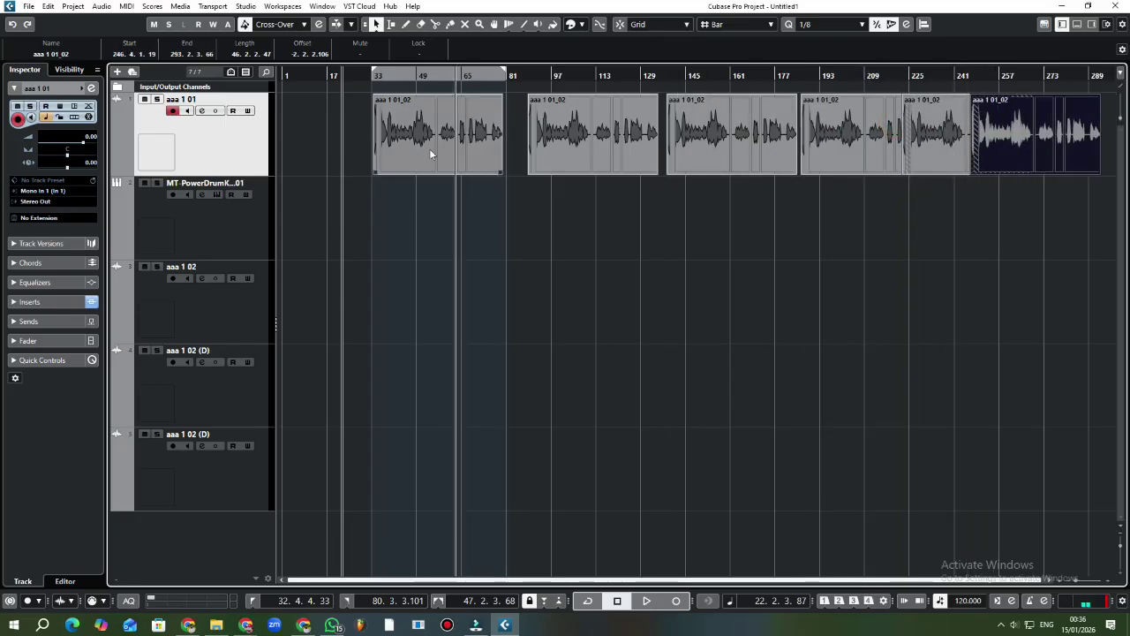
click(455, 151)
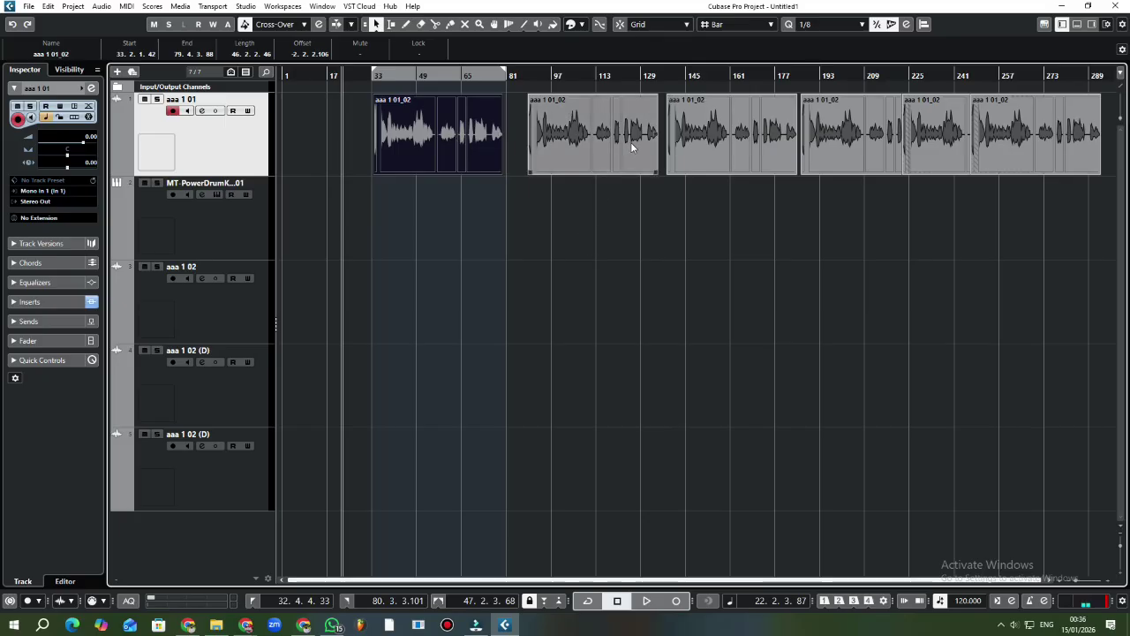
- Undo the event copies, the event move and the MT-PowerDrumKit track, and move the audio event to start at about bar 56
key(ctrl+z)
key(ctrl+z)
key(ctrl+z)
key(ctrl+z)
key(ctrl+z)
key(ctrl+z)
key(ctrl+z)
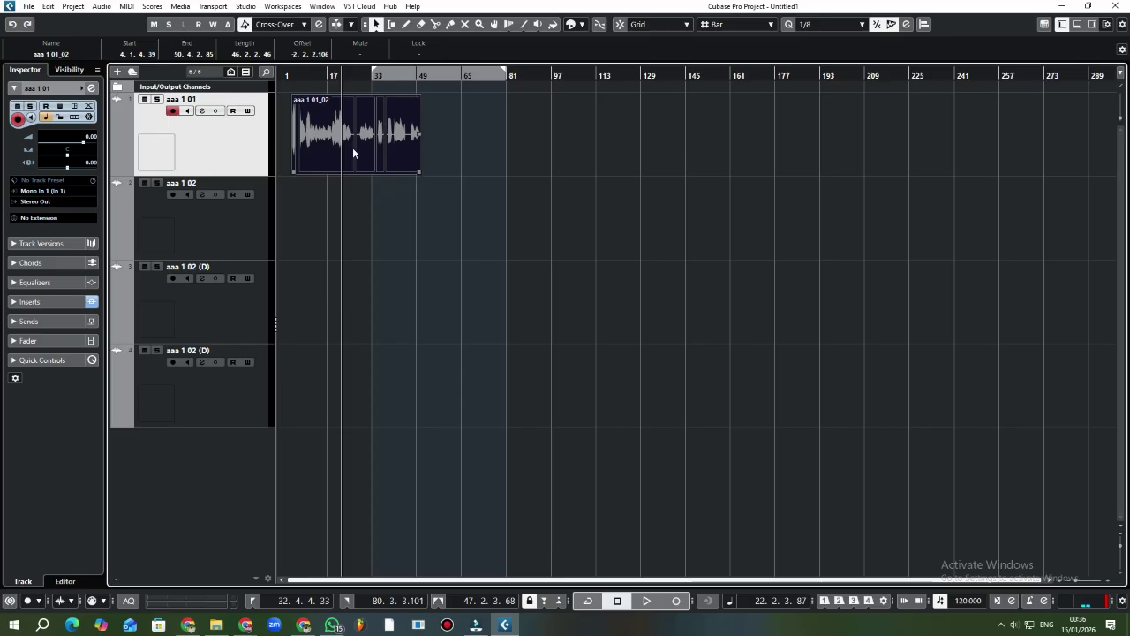
drag(352, 154, 507, 133)
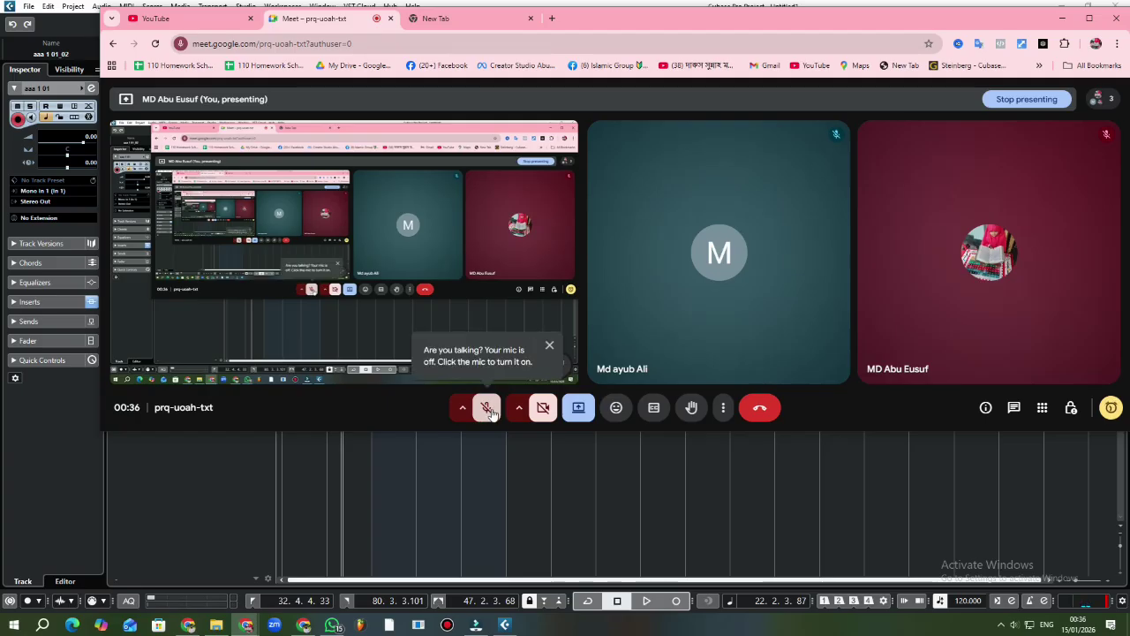
- Admit the waiting guest to the Google Meet call, minimize the meeting window and open the speaker volume control
click(550, 347)
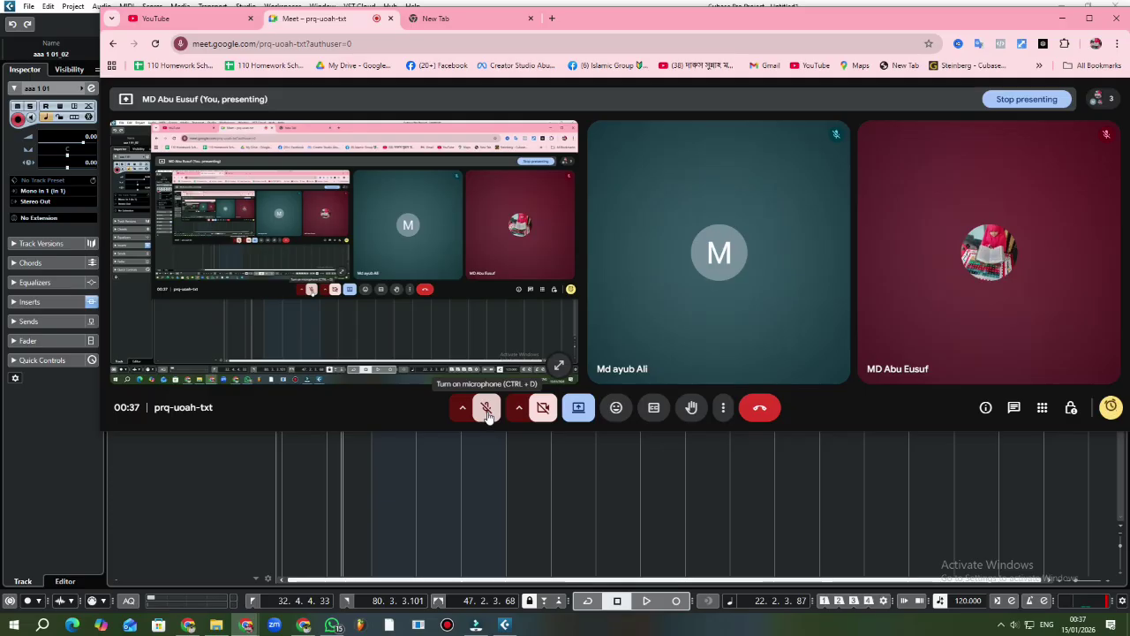
click(1088, 18)
drag(978, 59, 967, 102)
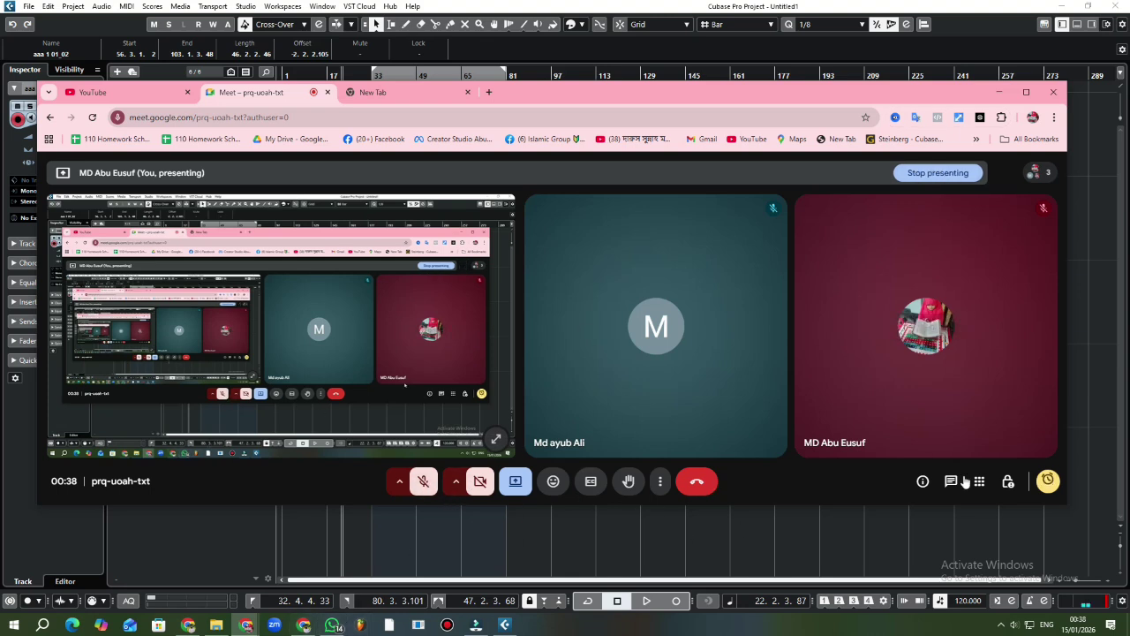
click(1005, 175)
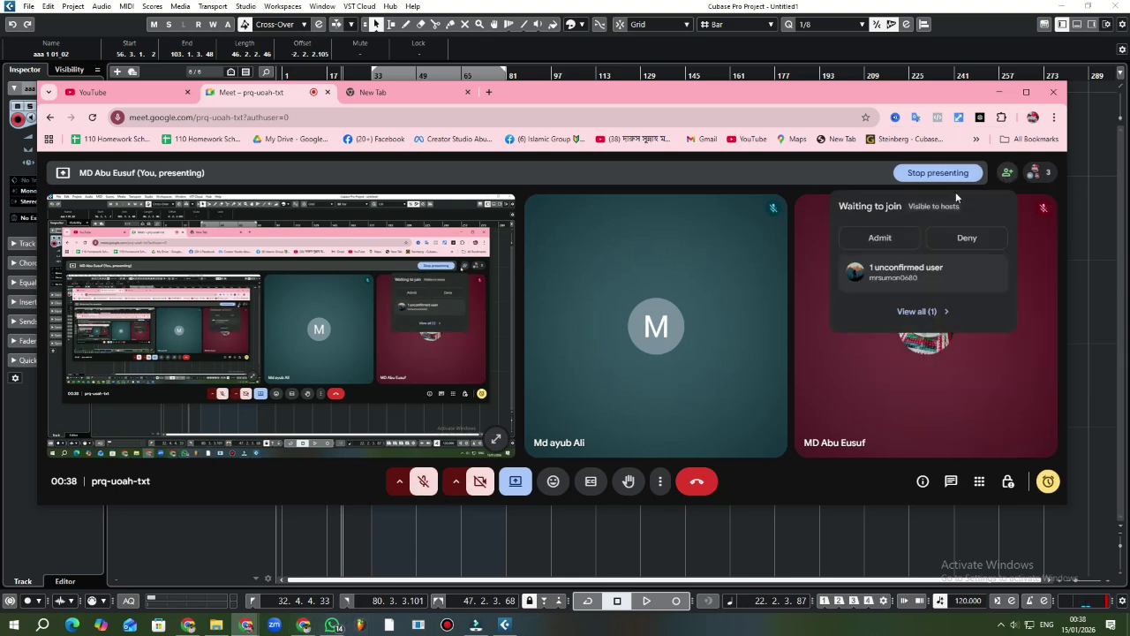
click(984, 174)
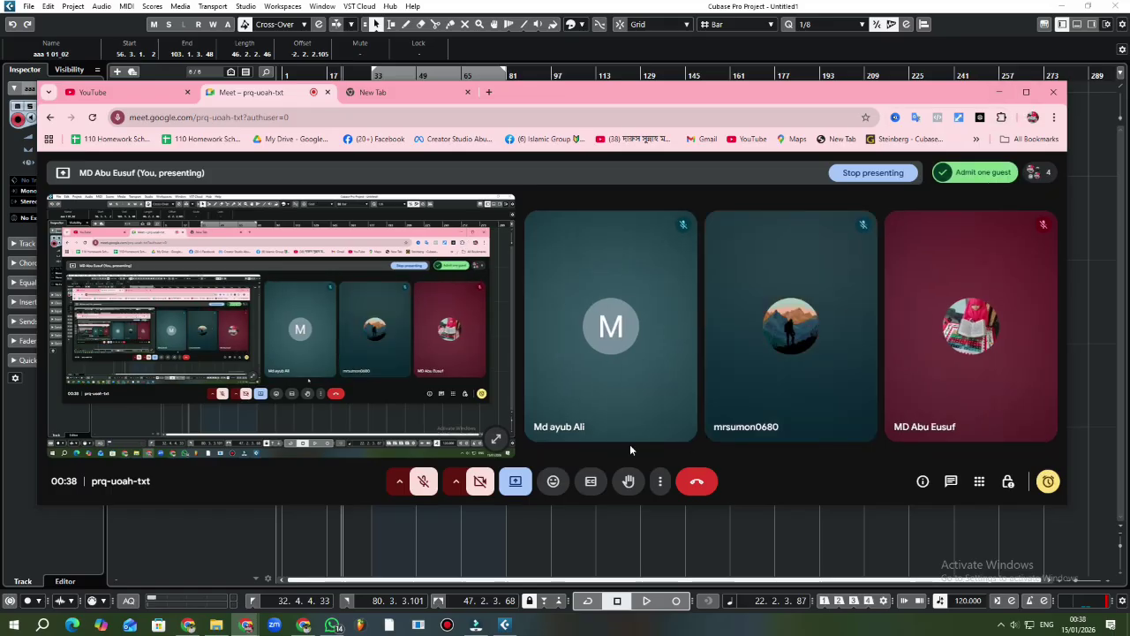
click(1003, 94)
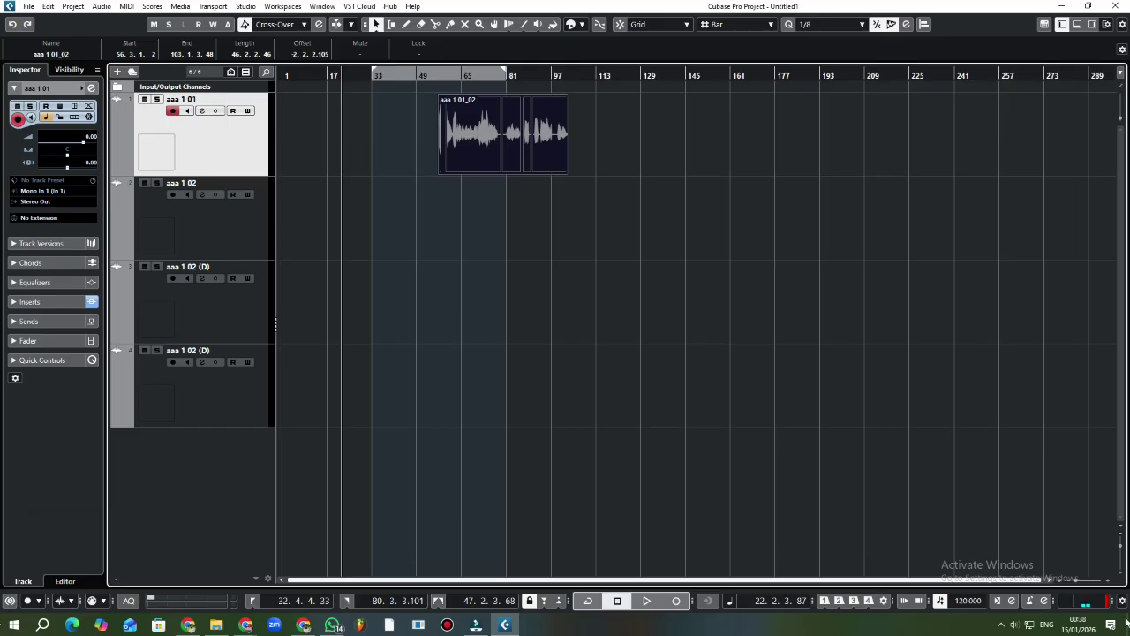
click(1014, 624)
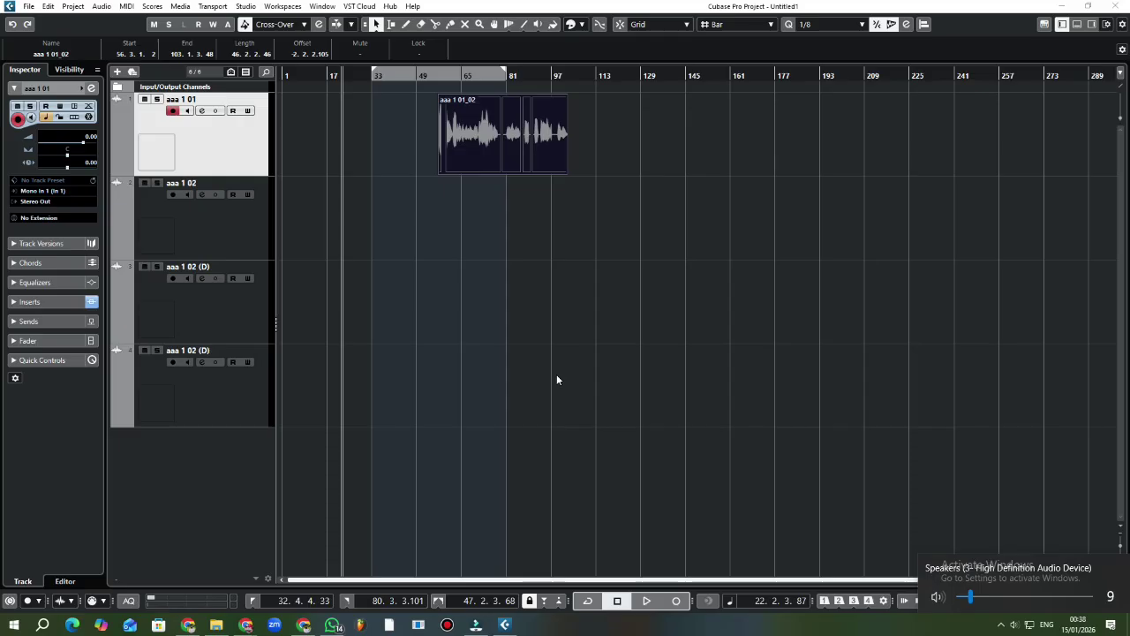
- Extend the cycle range to end at about bar 109 and move the audio event back to start at about bar 38
click(506, 69)
drag(507, 71, 587, 73)
drag(492, 144, 458, 156)
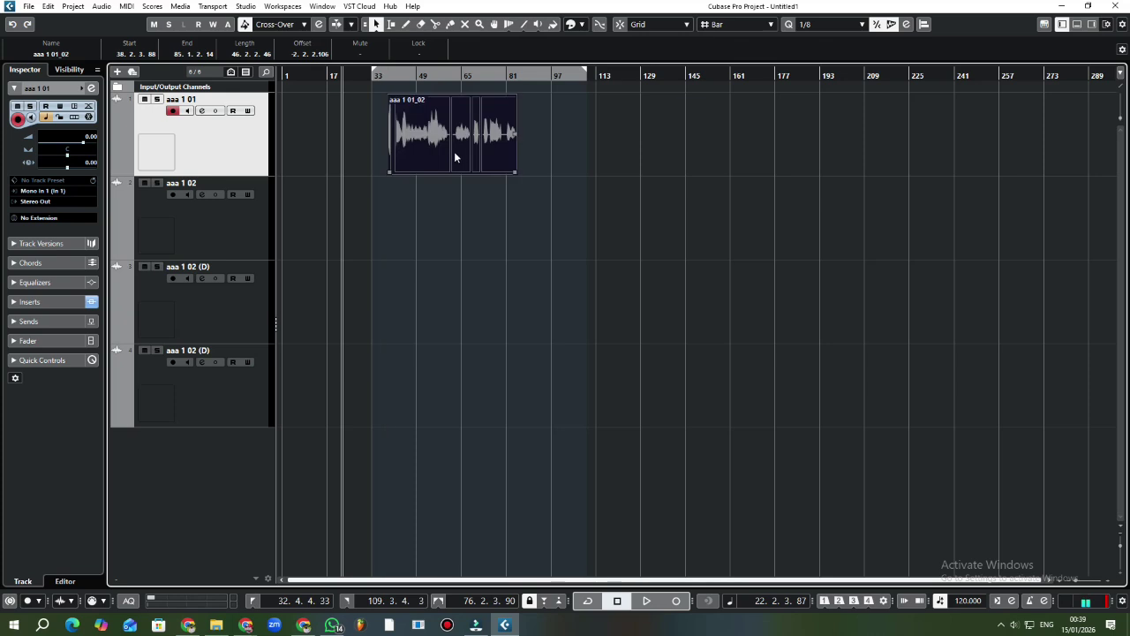
- Try copying the audio event to about bars 105 and 161 on aaa 1 01 and to about bar 111 on aaa 1 02, and undo the copies
drag(459, 154, 615, 133)
mouse_move(670, 209)
mouse_down()
mouse_move(790, 166)
mouse_move(713, 204)
mouse_move(673, 197)
mouse_up()
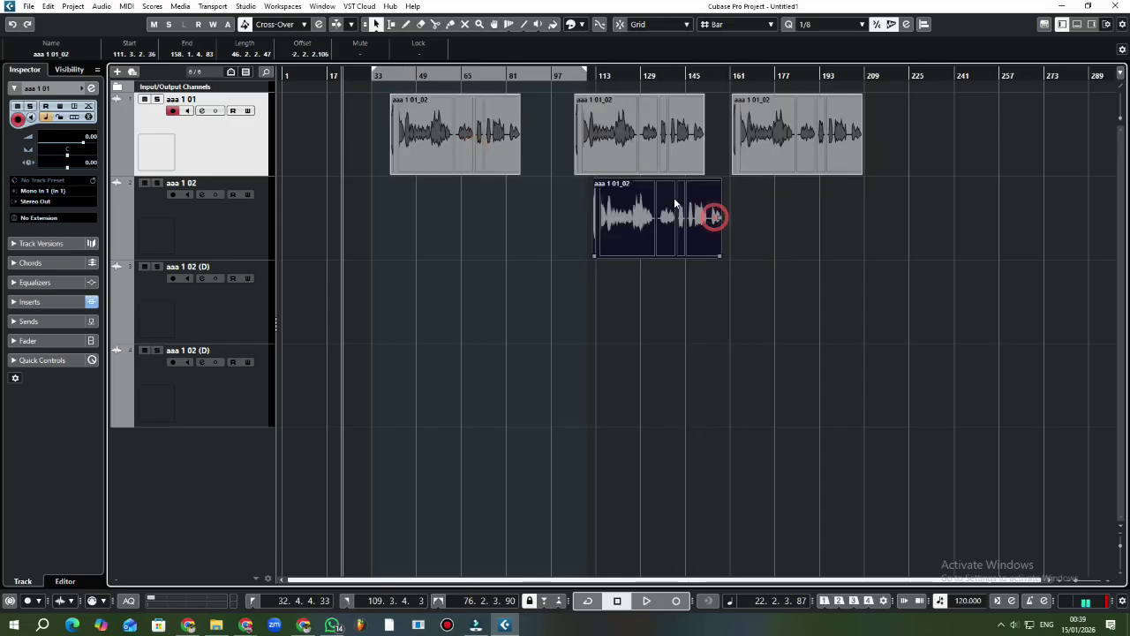
key(ctrl+z)
key(ctrl+z)
key(ctrl+z)
key(ctrl+z)
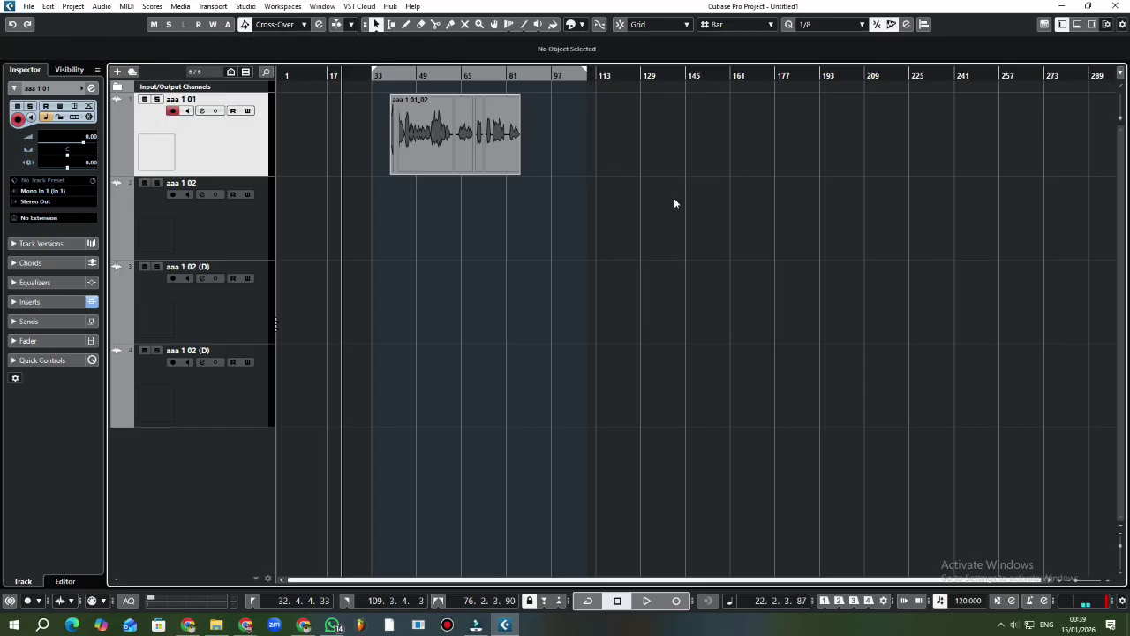
- Move the audio event on aaa 1 01 to start at about bar 47 and deselect it
click(425, 131)
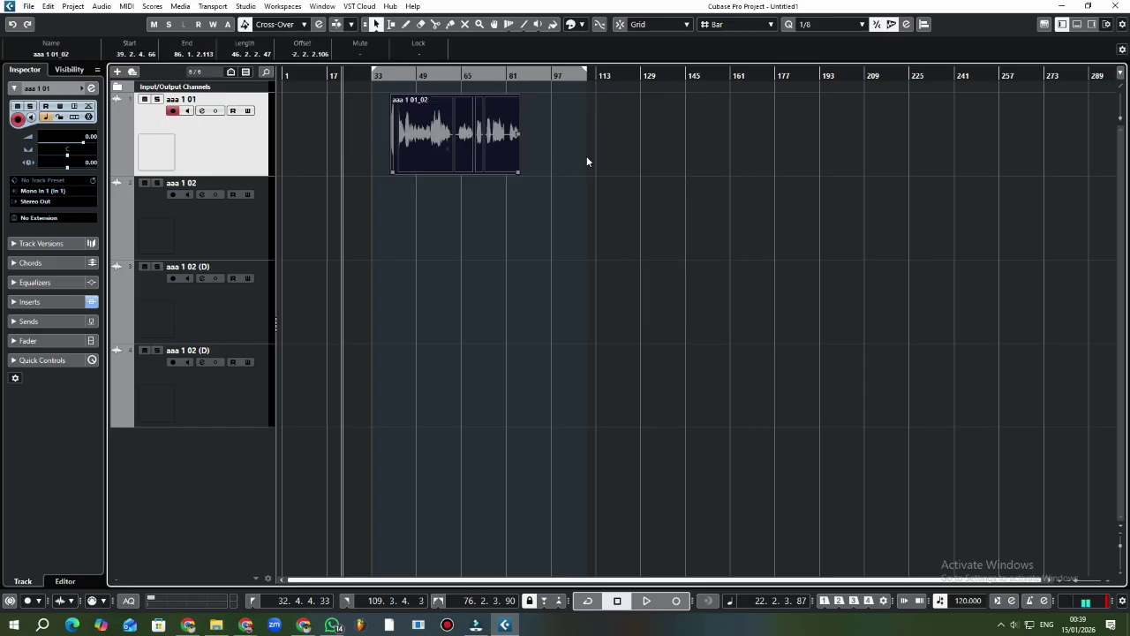
drag(441, 144, 497, 138)
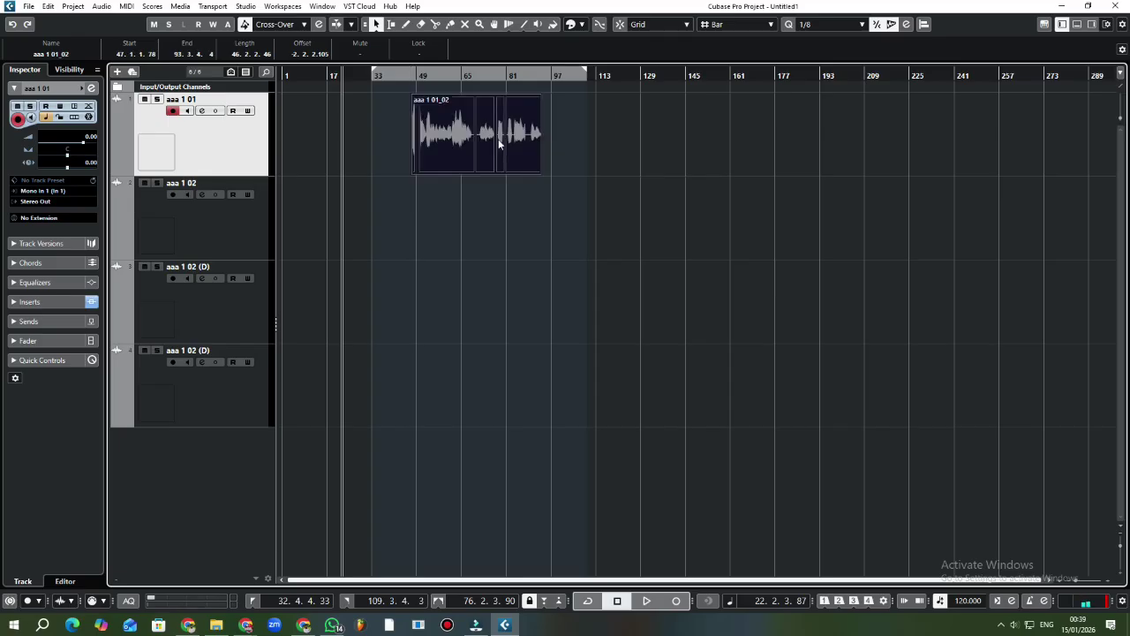
click(598, 163)
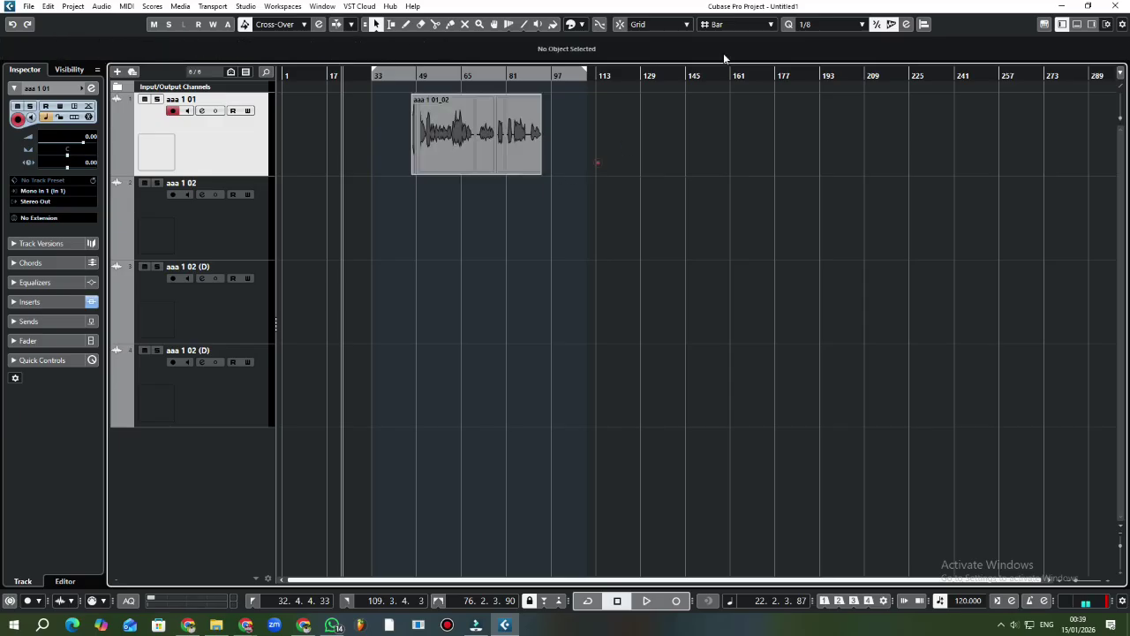
- Copy the audio event, paste it at about bar 178 on aaa 1 01, and move the pasted event to start at about bar 138
click(512, 143)
click(512, 143)
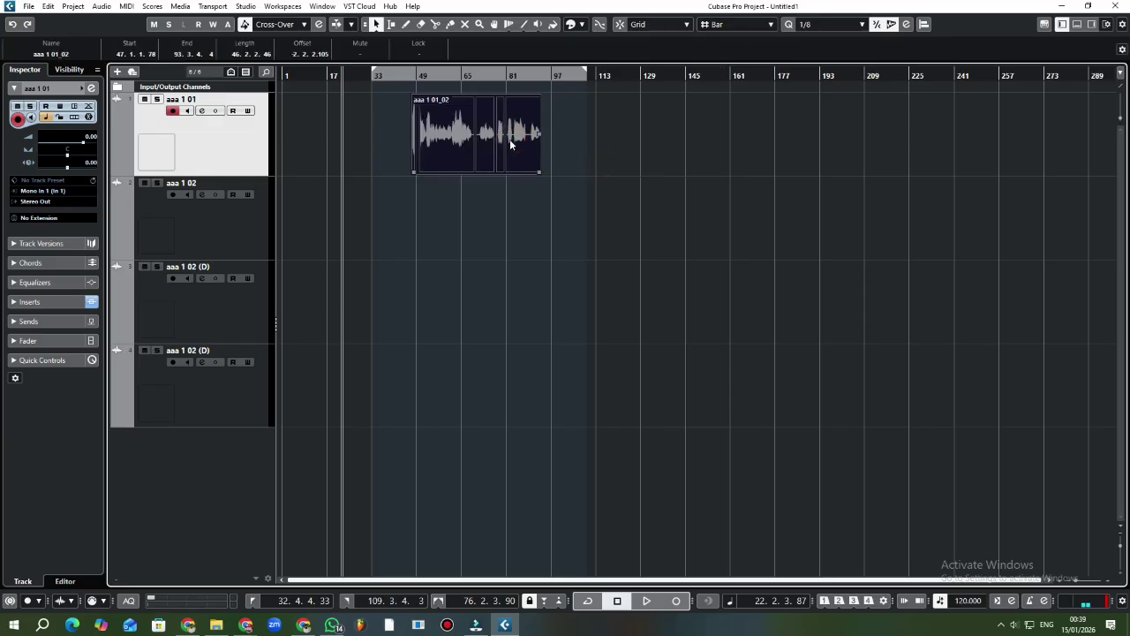
click(777, 76)
key(ctrl+v)
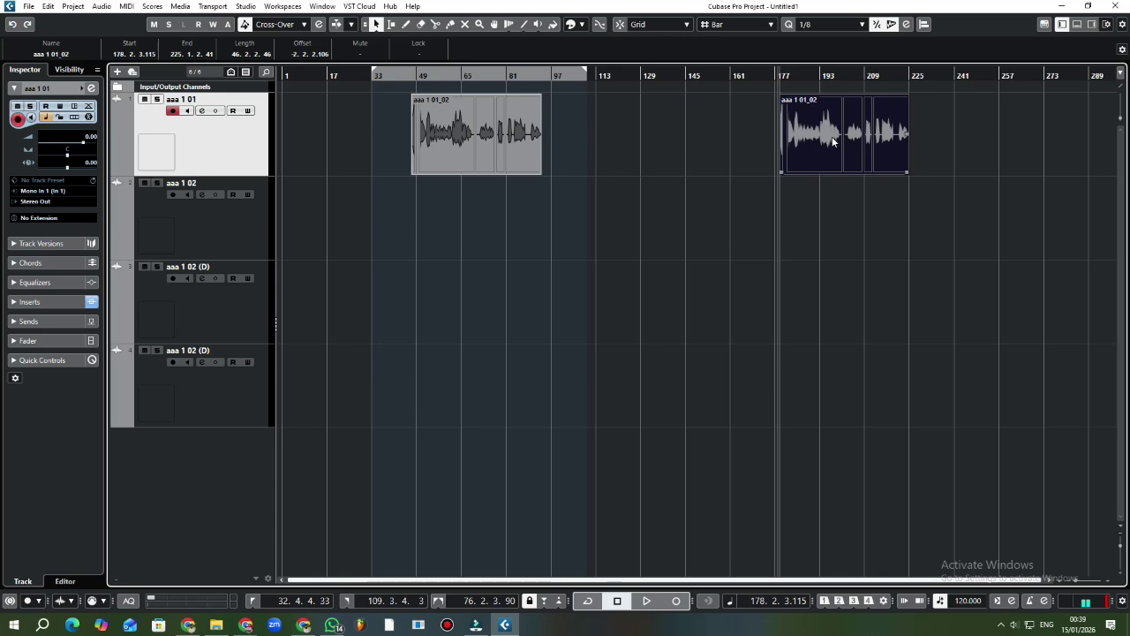
drag(817, 153, 722, 163)
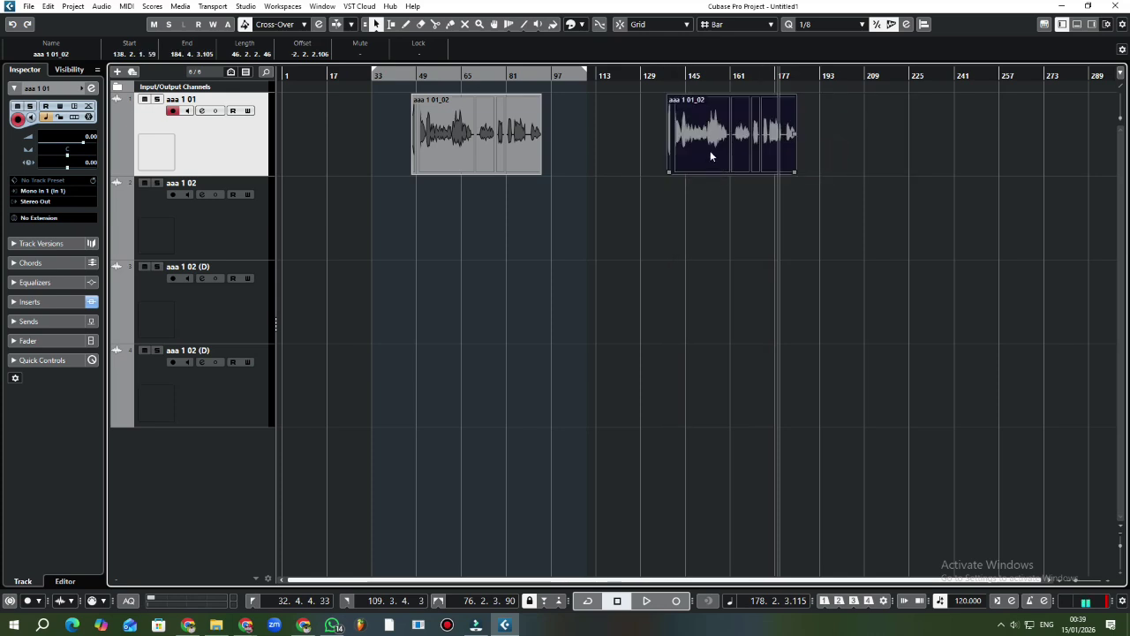
- Set the playhead to about bar 106 and move the pasted audio event to start at about bar 121
click(584, 72)
key(h)
drag(738, 133, 686, 133)
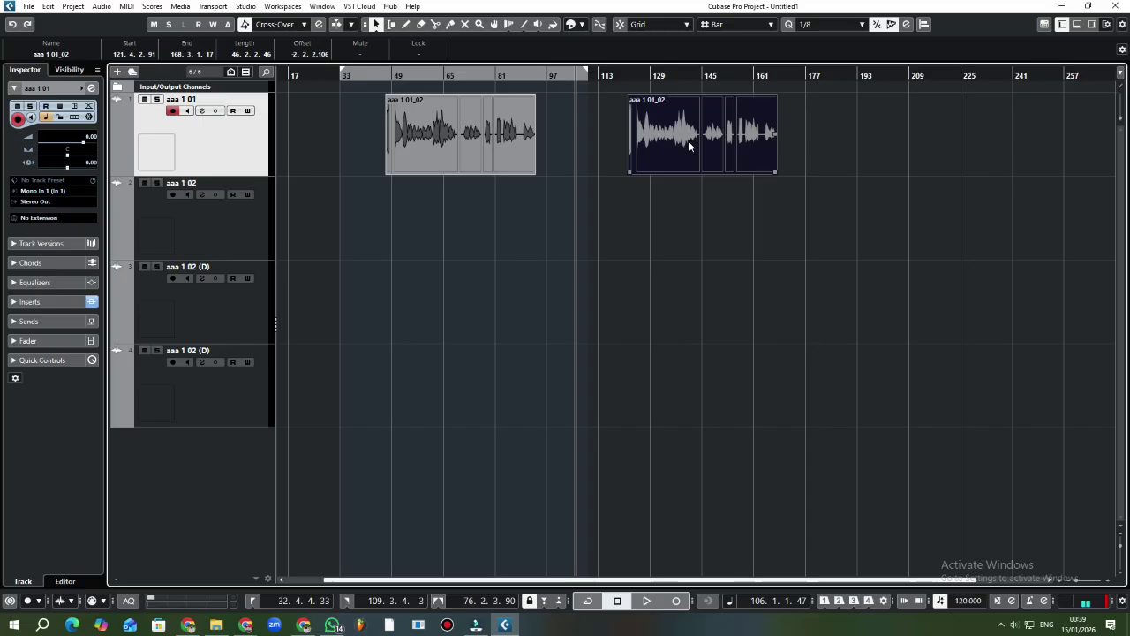
click(832, 143)
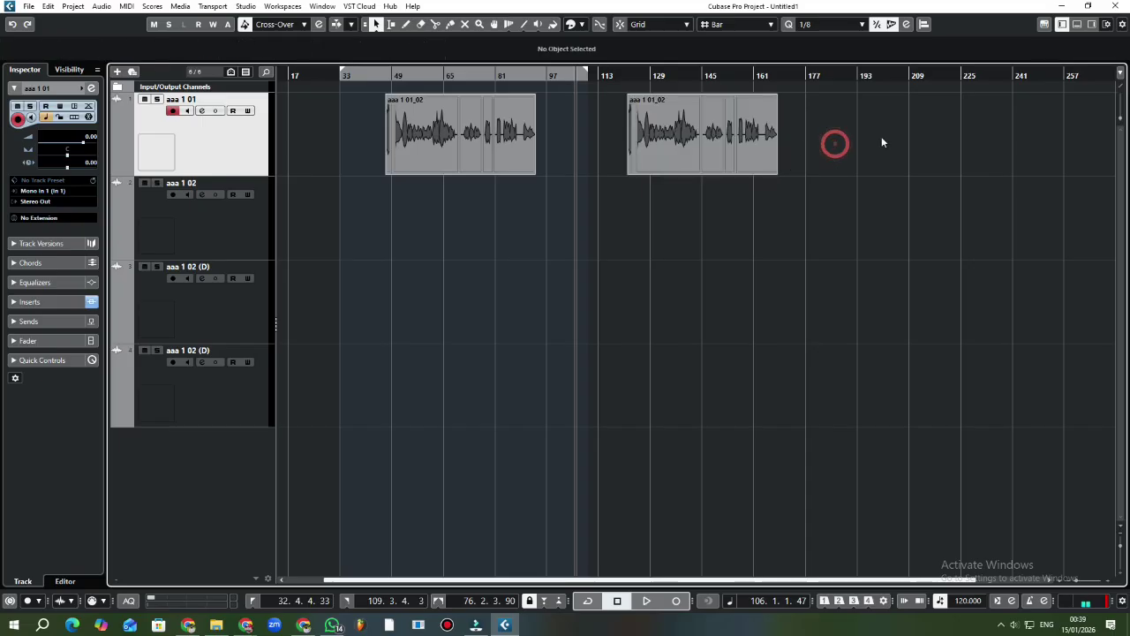
- Select the second audio event on aaa 1 01 and place the playhead at about bar 214
click(683, 141)
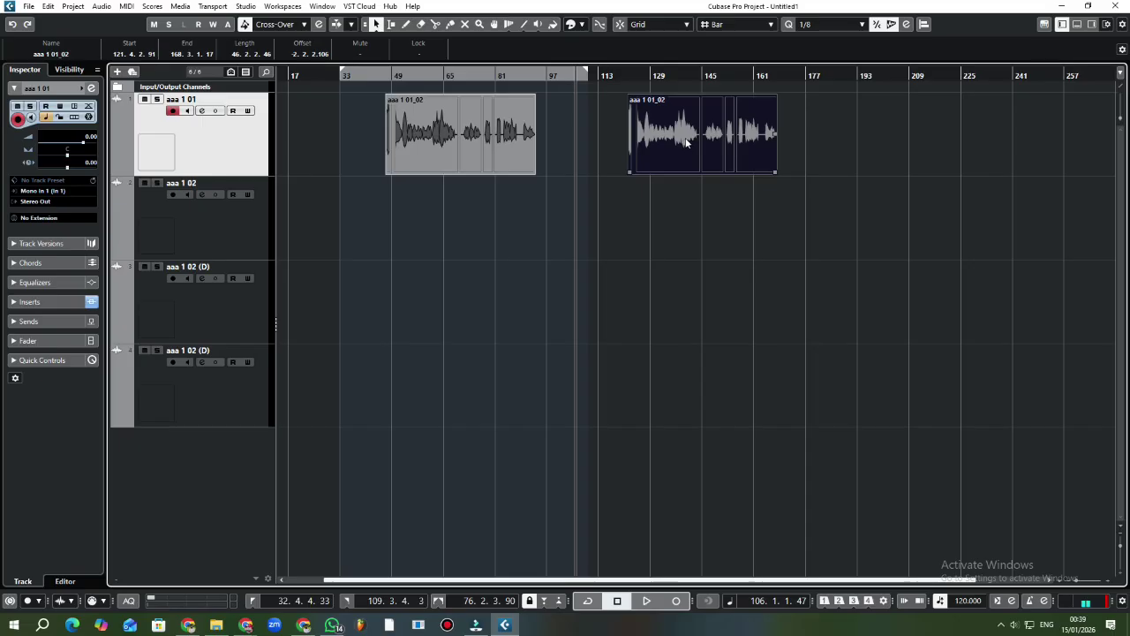
click(968, 74)
click(924, 76)
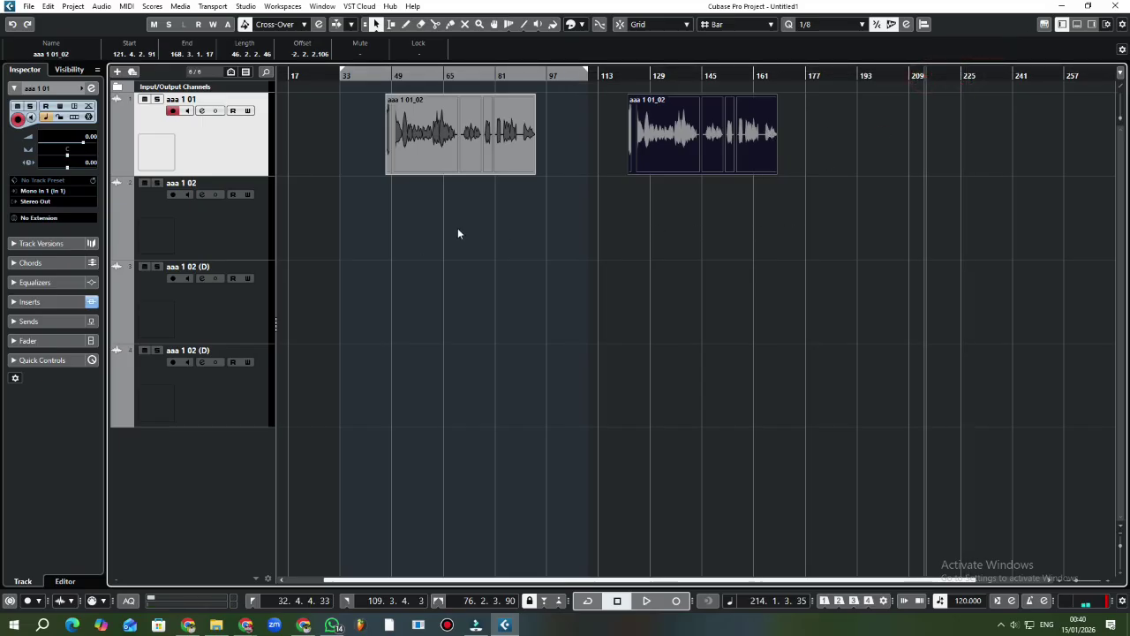
- Paste the copied audio event at about bar 192 on aaa 1 01, and move it to start at about bar 187
click(857, 75)
click(857, 75)
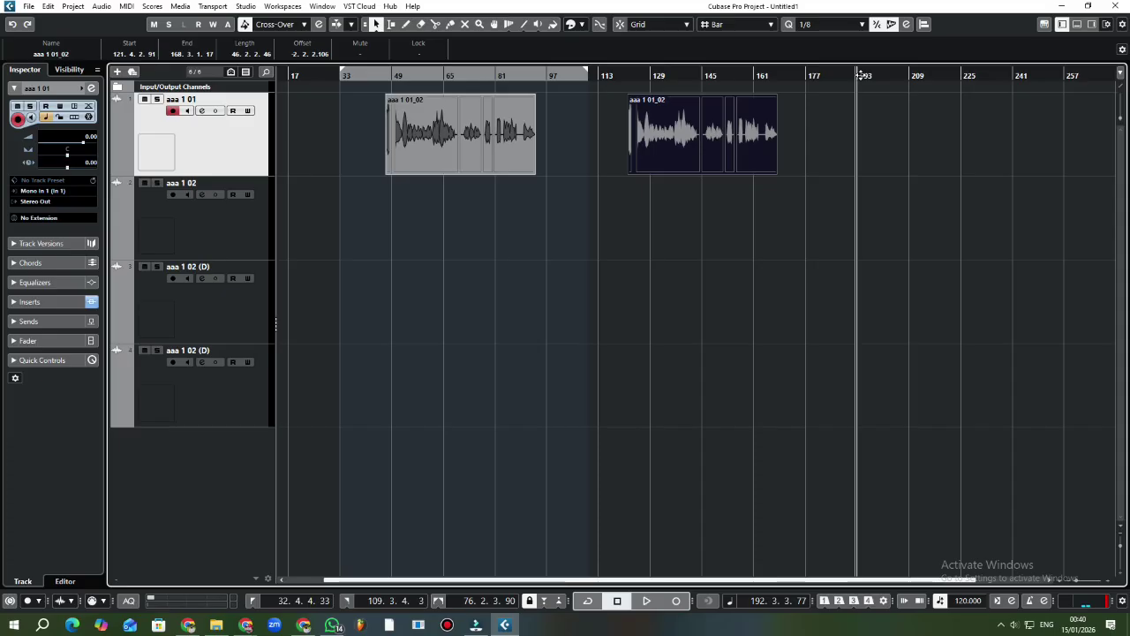
key(ctrl+v)
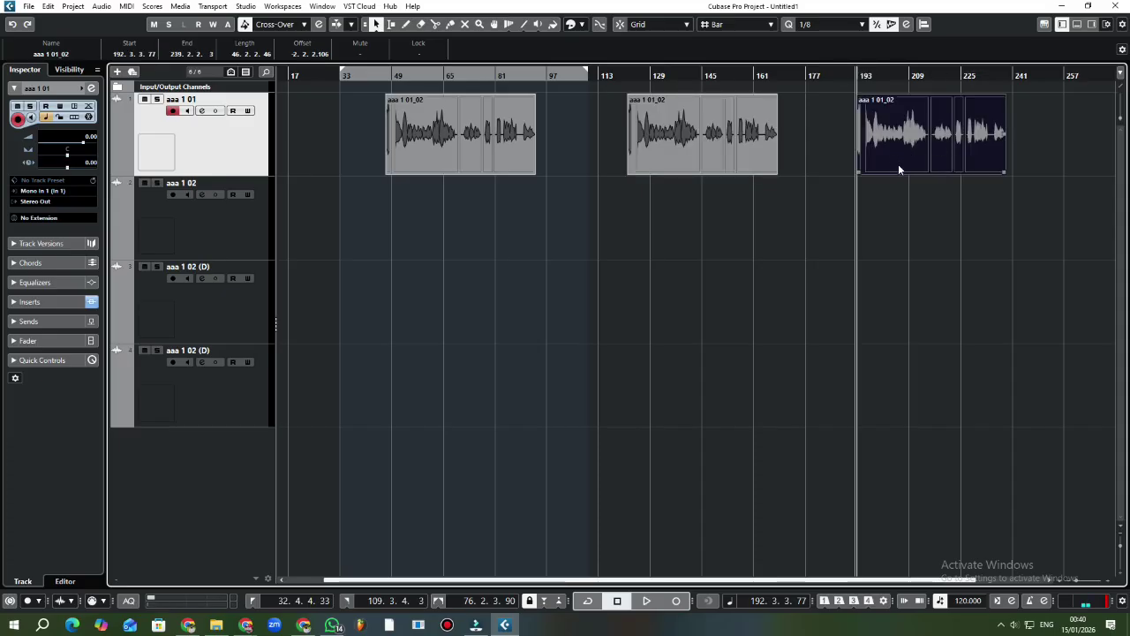
drag(922, 160, 904, 143)
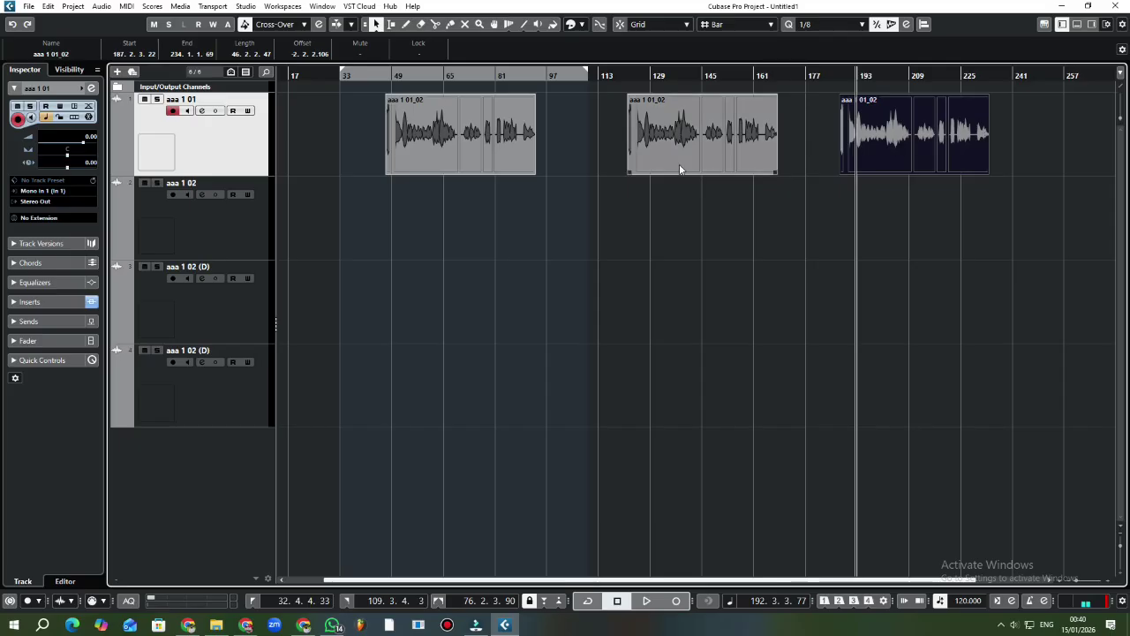
- Set the playhead to about bar 144 and extend the right locator to about bar 233, at the third audio event's end
mouse_move(699, 74)
mouse_down()
mouse_move(696, 97)
mouse_move(689, 71)
mouse_up()
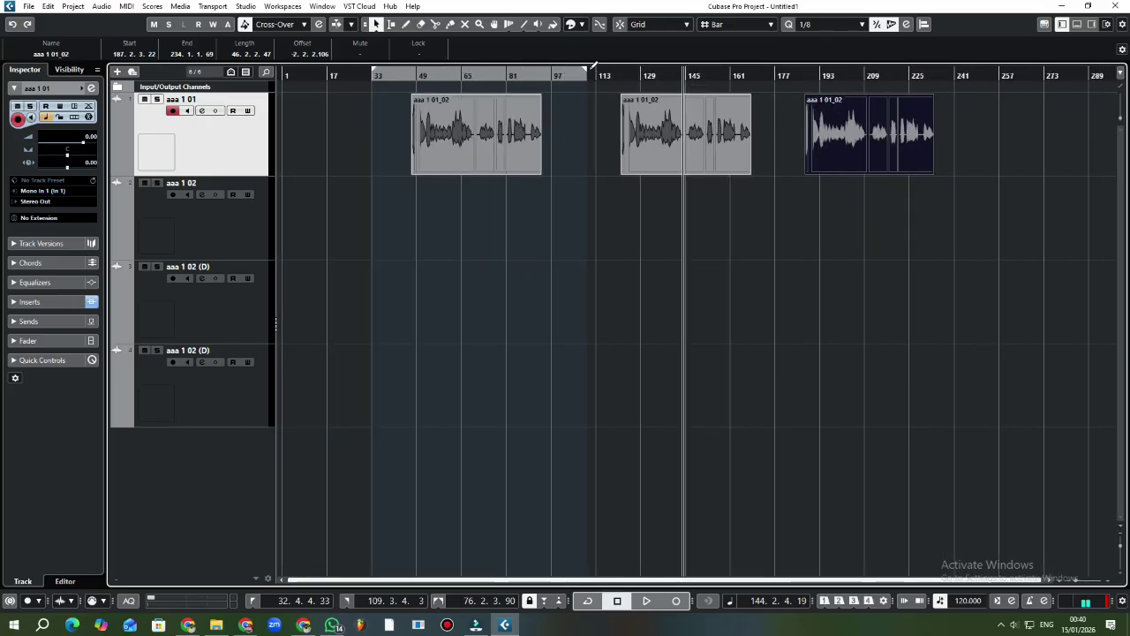
drag(585, 77, 930, 75)
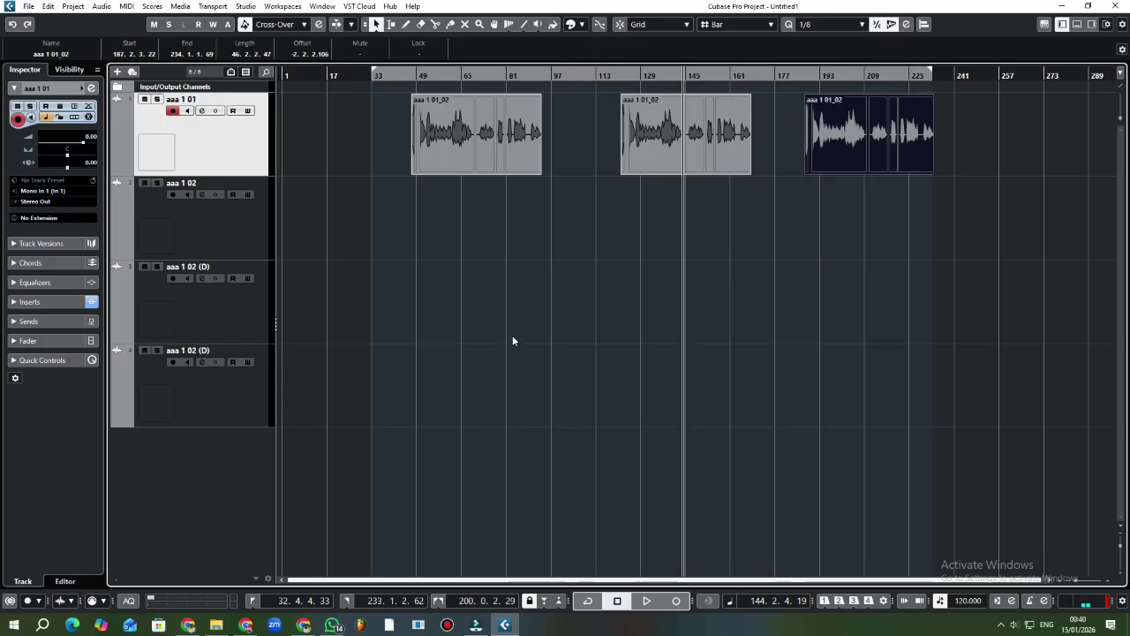
- Open the Windows speaker volume control
click(1014, 625)
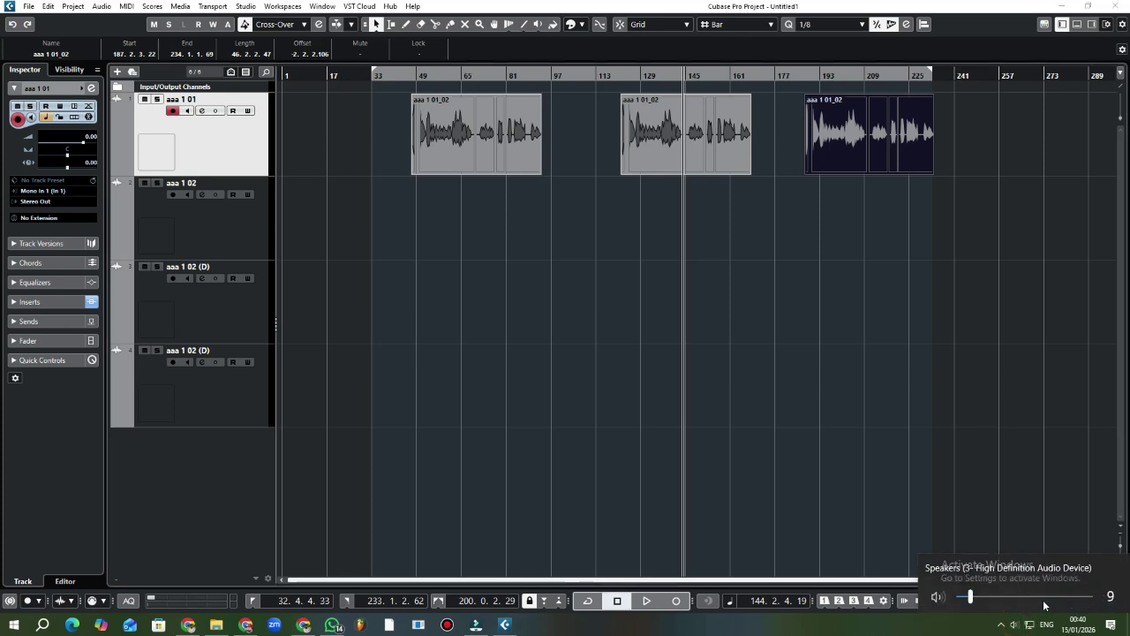